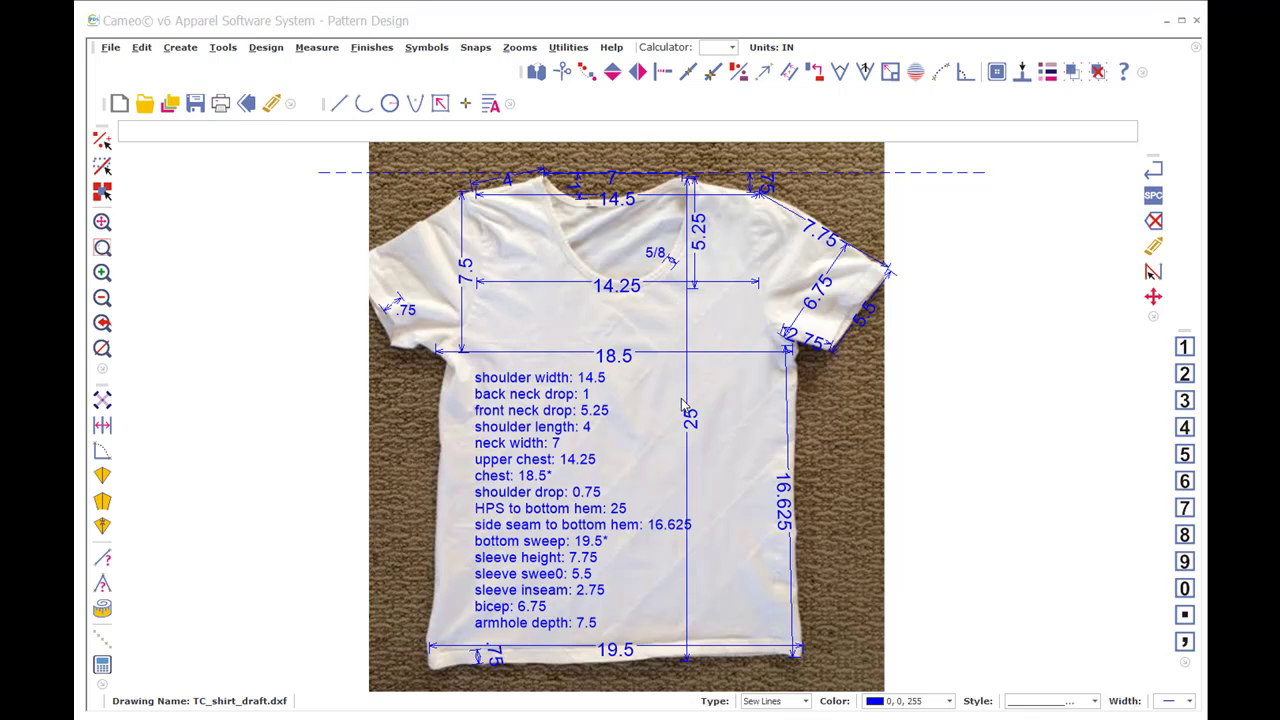
scroll(681, 398, "down", 2)
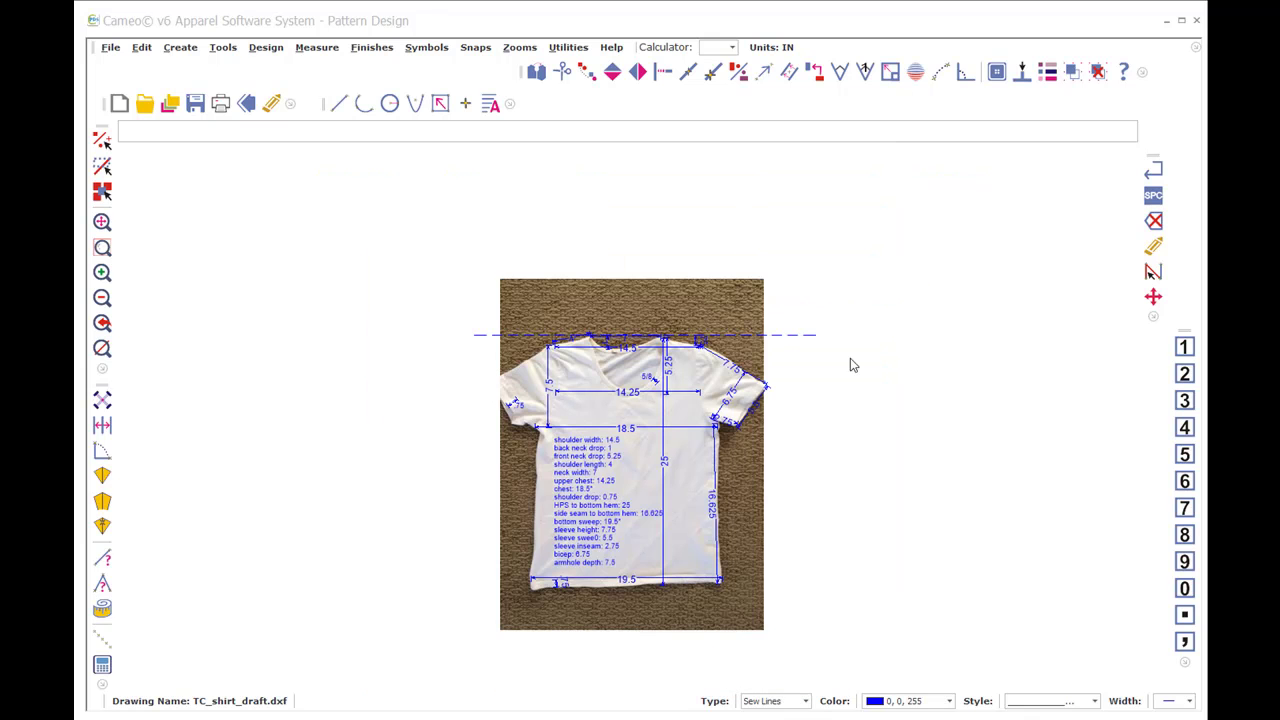
scroll(648, 424, "down", 1)
type("zw")
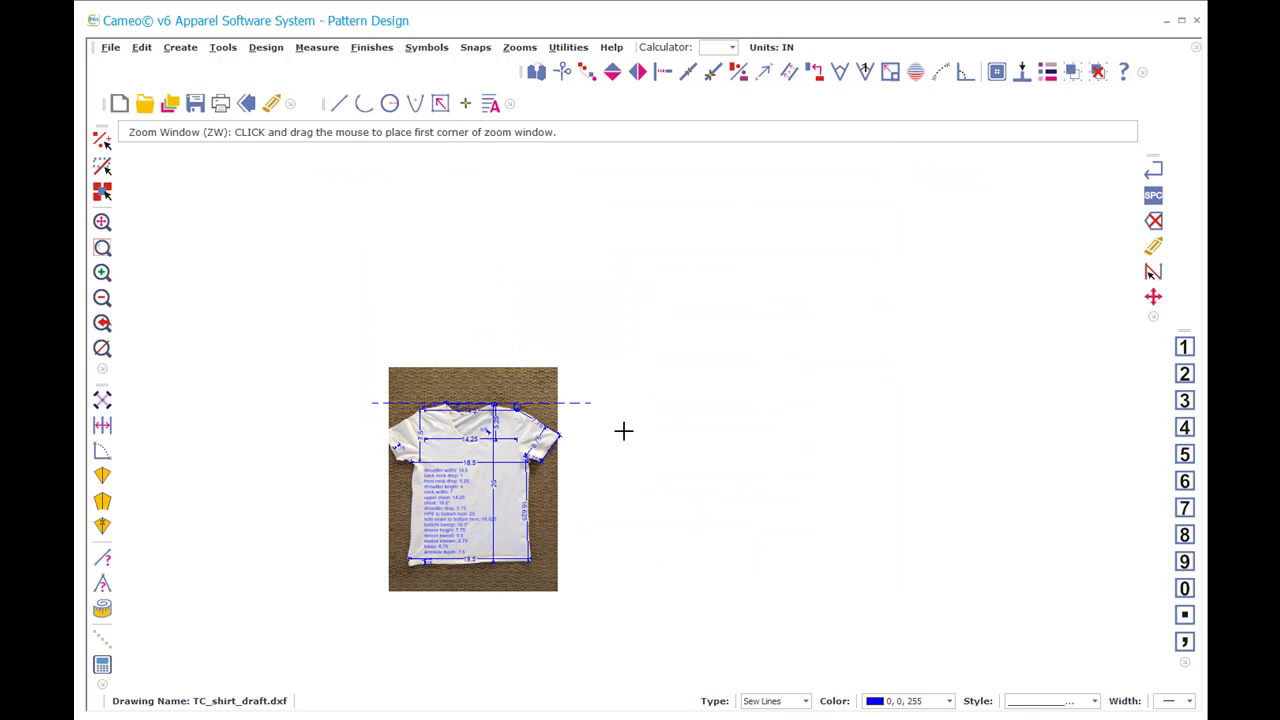
left_click_drag(335, 314, 922, 622)
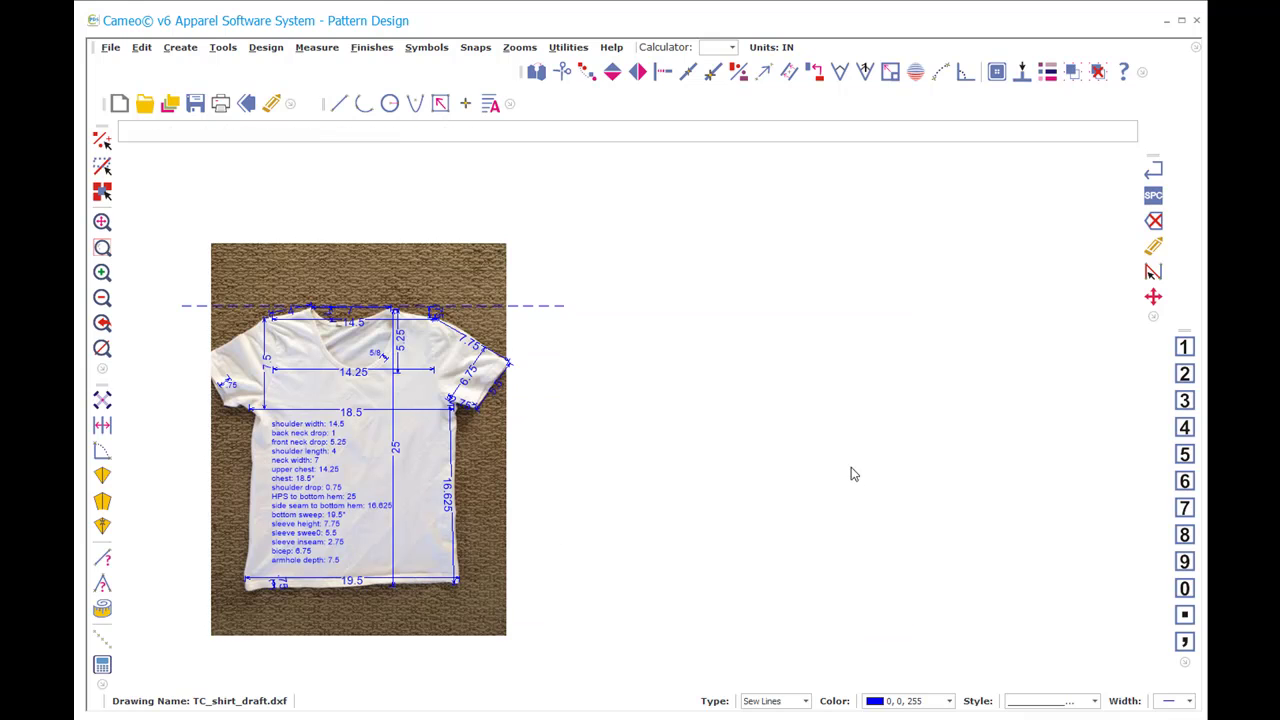
key("l")
left_click(553, 598)
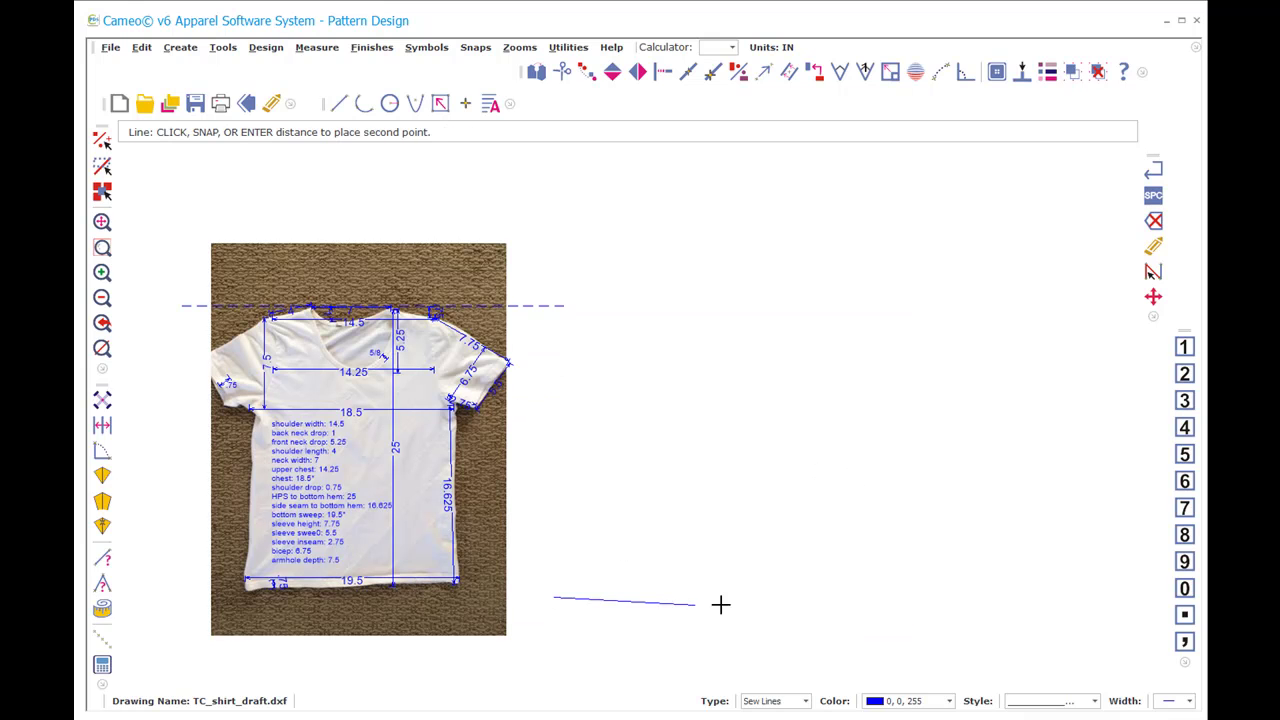
type("19")
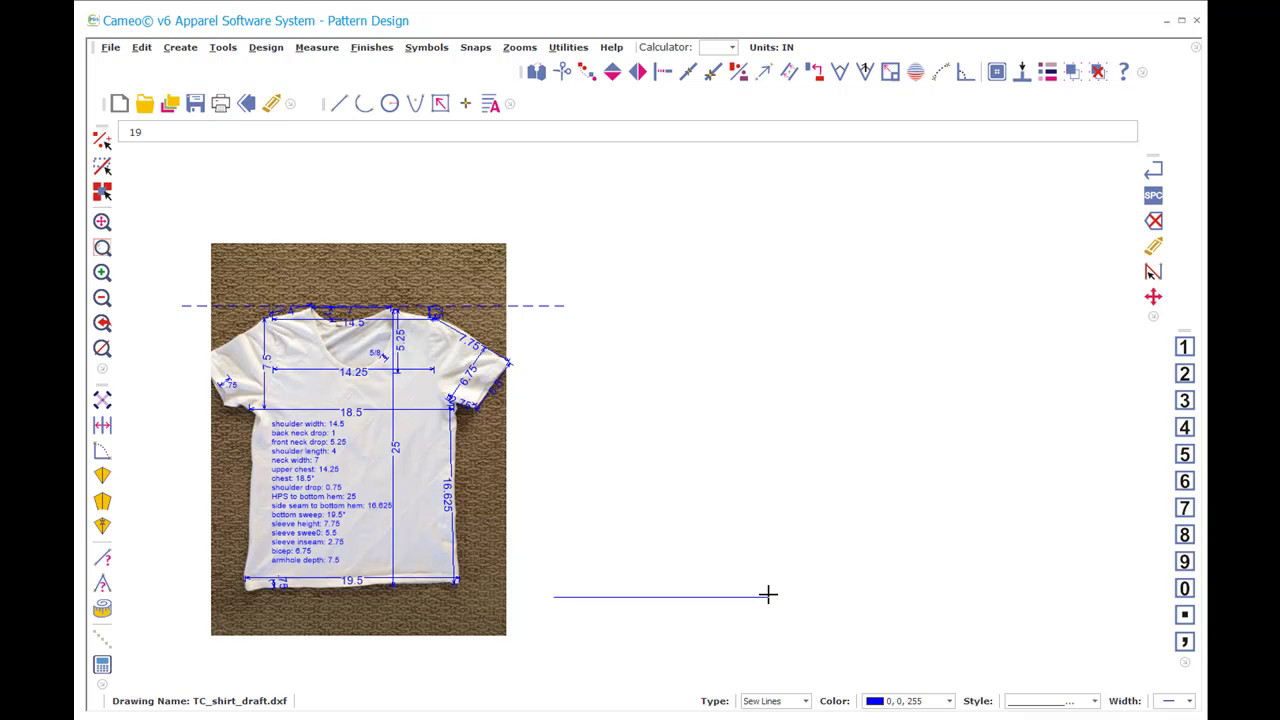
type("OF")
key("Escape")
type("OF")
key("Return")
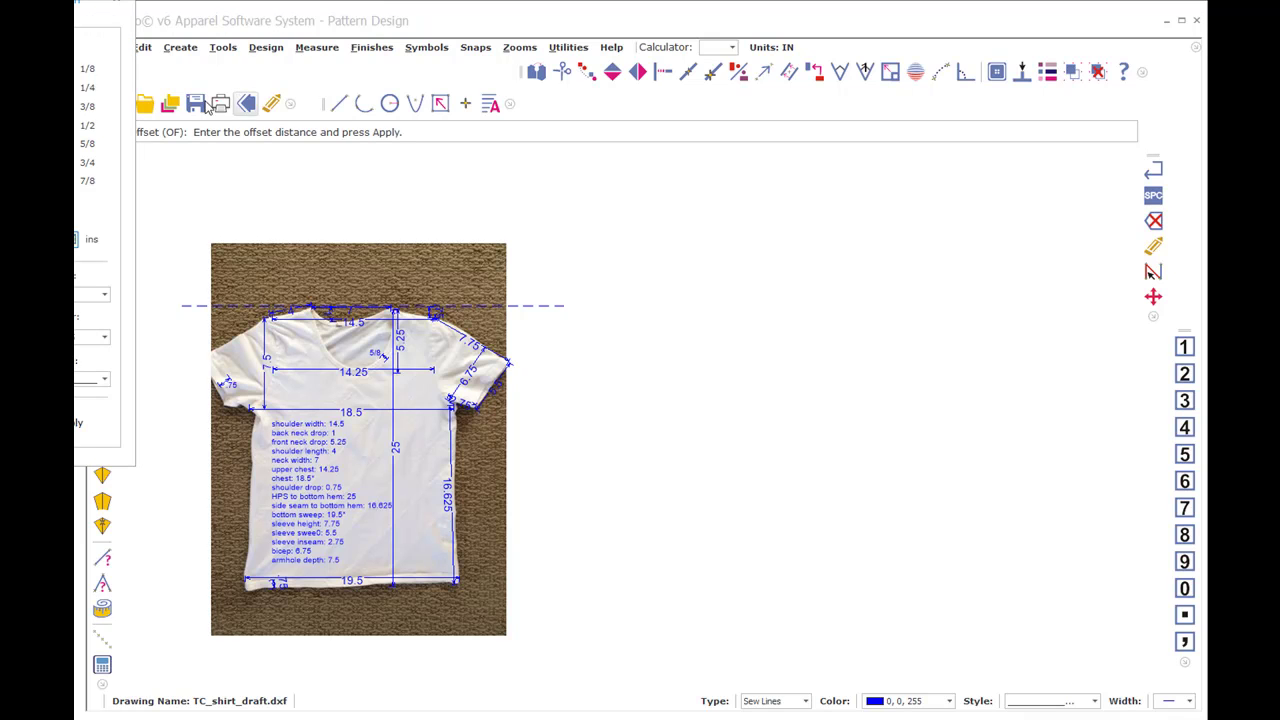
left_click_drag(104, 12, 940, 160)
type("25")
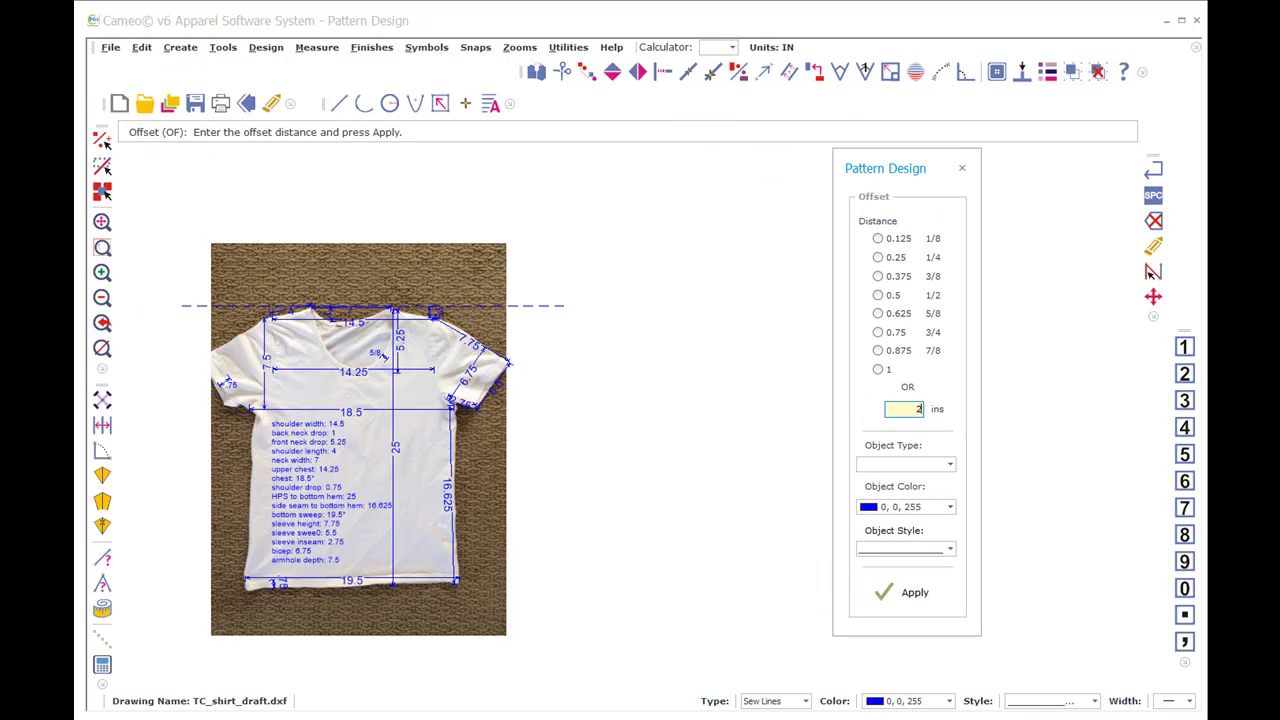
left_click(905, 592)
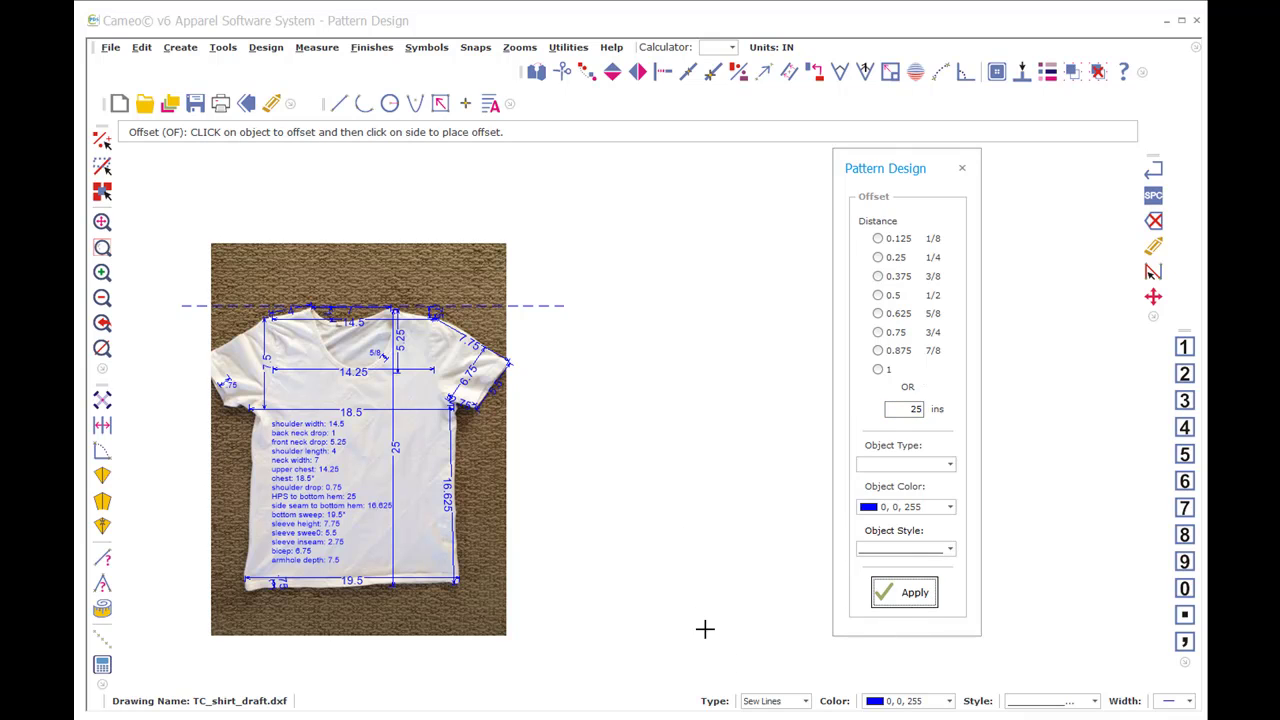
scroll(745, 350, "down", 2)
scroll(628, 415, "down", 1)
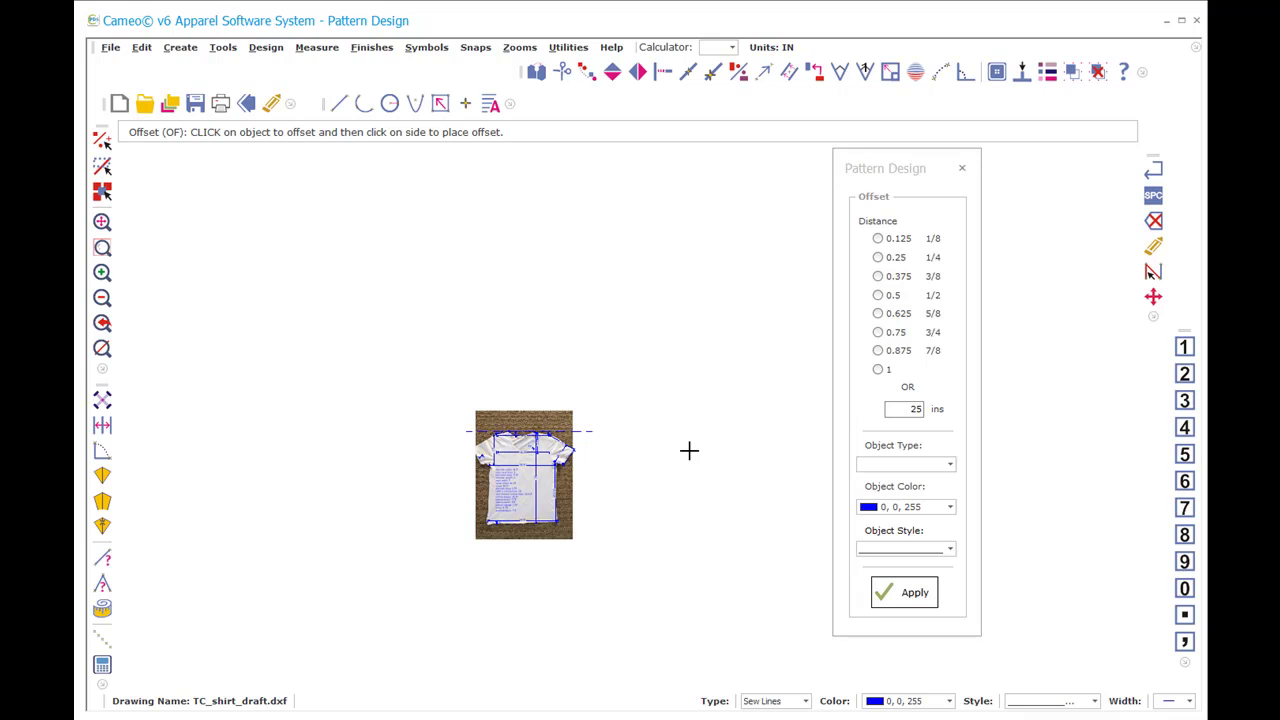
left_click(962, 168)
Step: Draw a 19.5 in horizontal line for the bottom sweep beside the shirt photo
type("L")
key("Return")
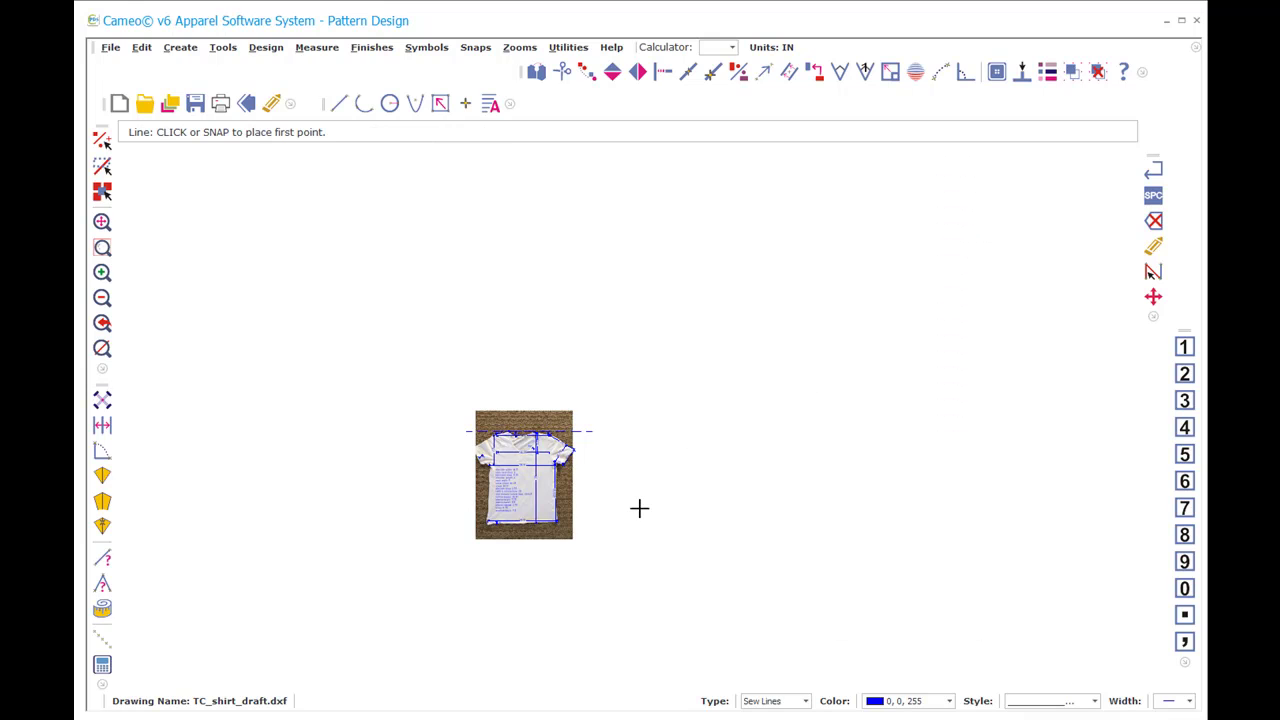
type("zw")
key("Return")
left_click(429, 352)
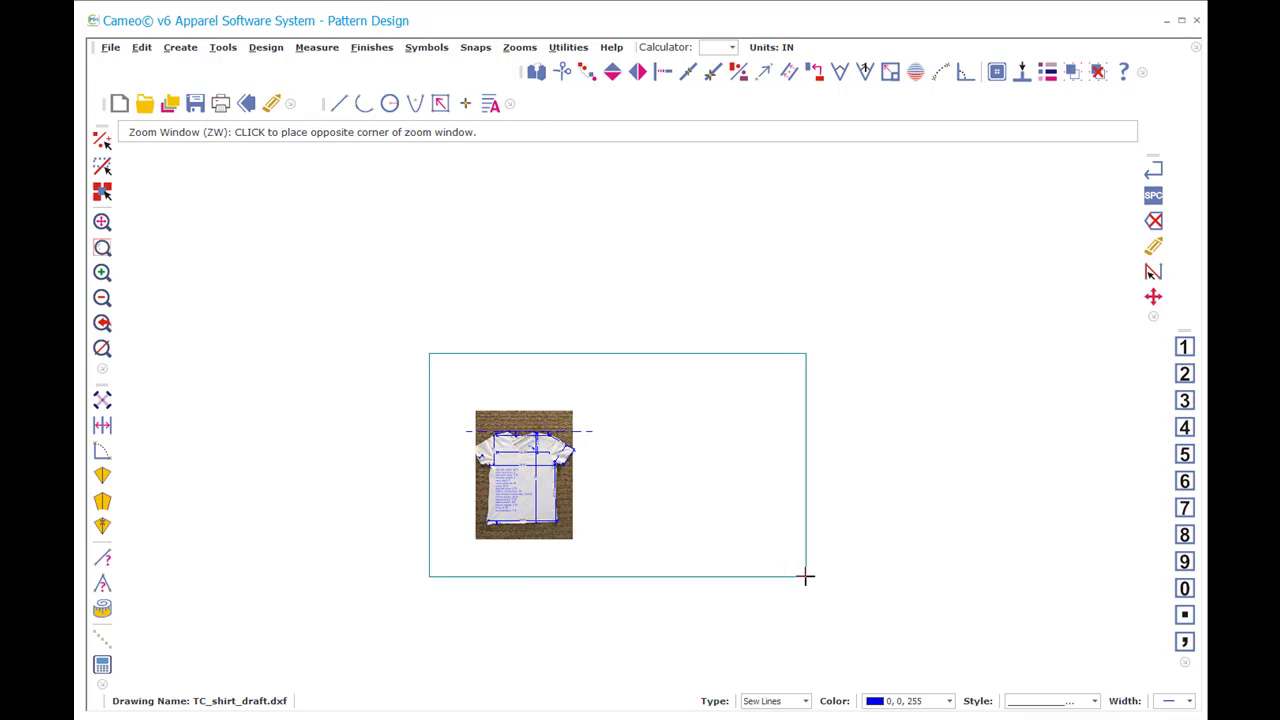
left_click(806, 576)
left_click(594, 549)
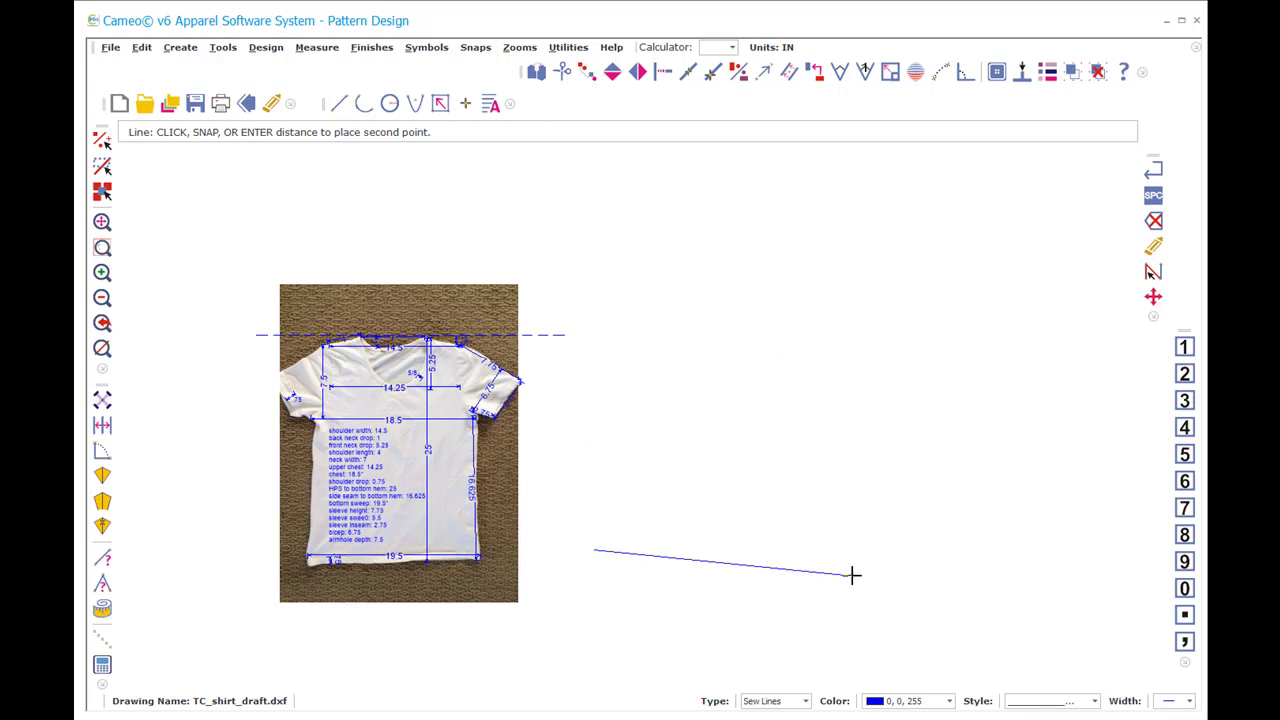
type("19.5")
key("Return")
Step: Offset the bottom sweep line 25 in upward to set the body length
type("of")
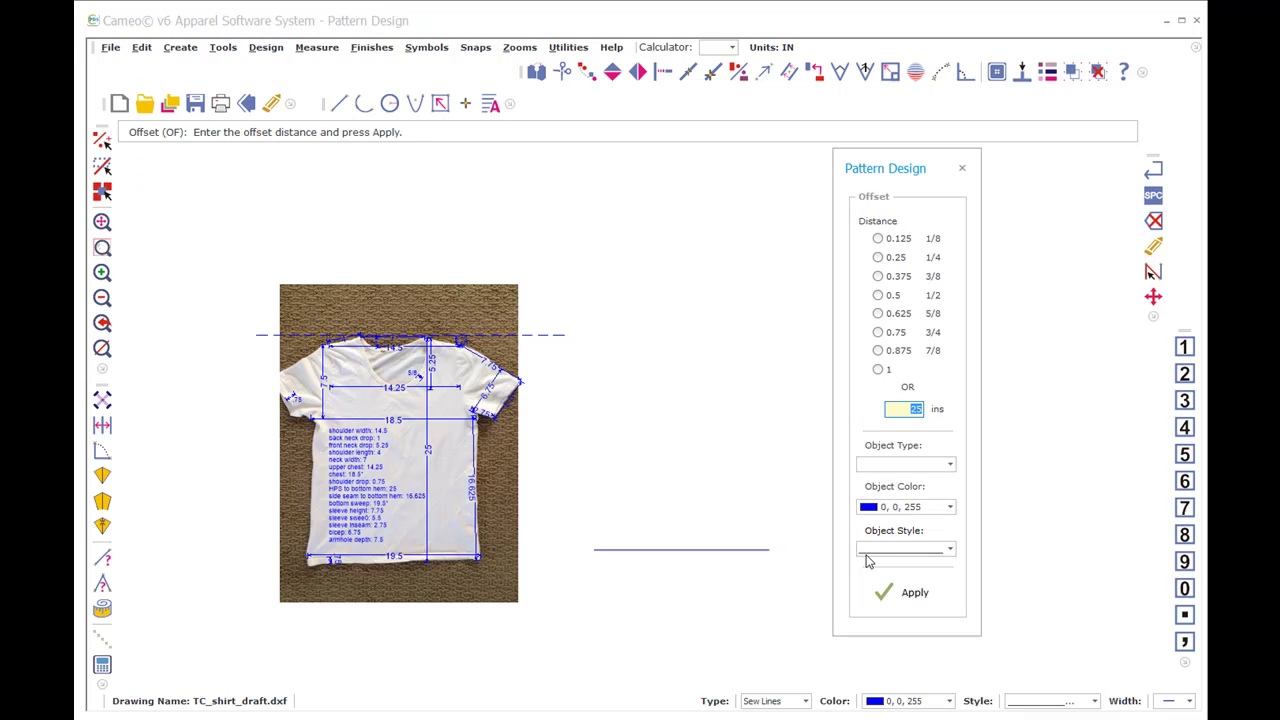
left_click(910, 592)
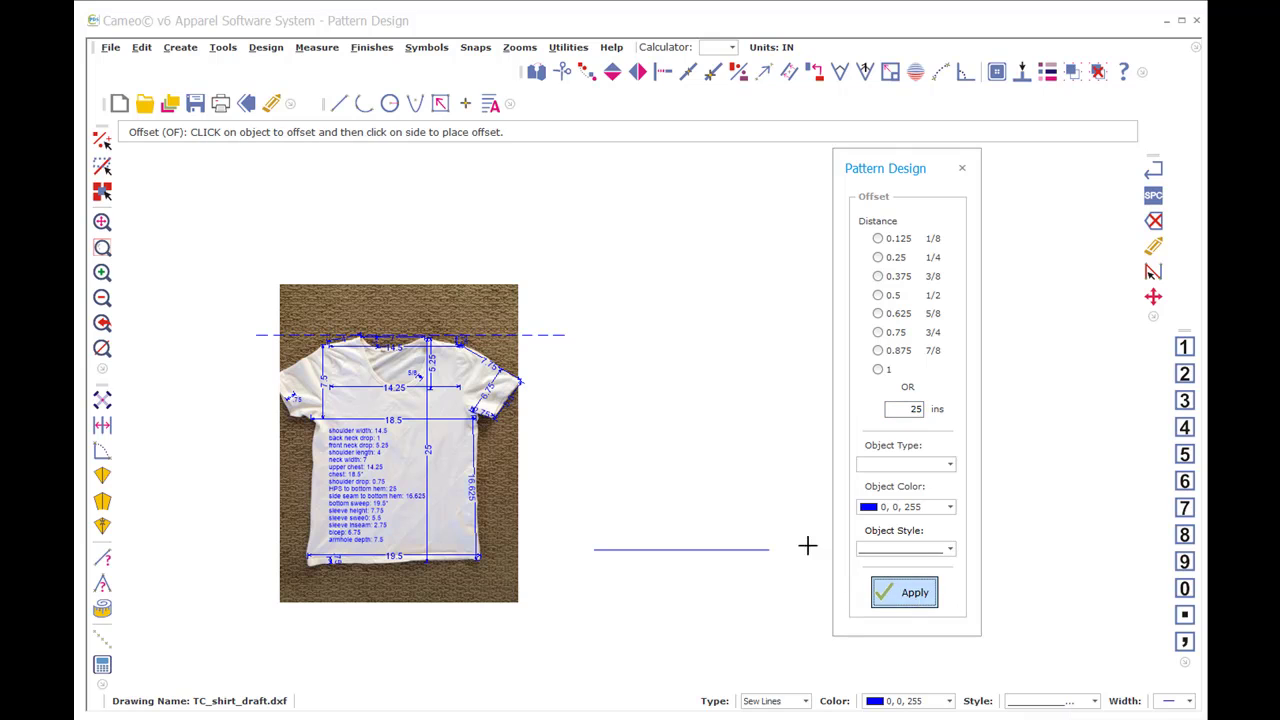
left_click(711, 545)
left_click(694, 476)
right_click(708, 266)
Step: Close the body rectangle by drawing vertical lines joining both ends of the upper and lower horizontal lines
key("l")
left_click(769, 325)
left_click(769, 549)
key("l")
left_click(594, 326)
left_click(609, 545)
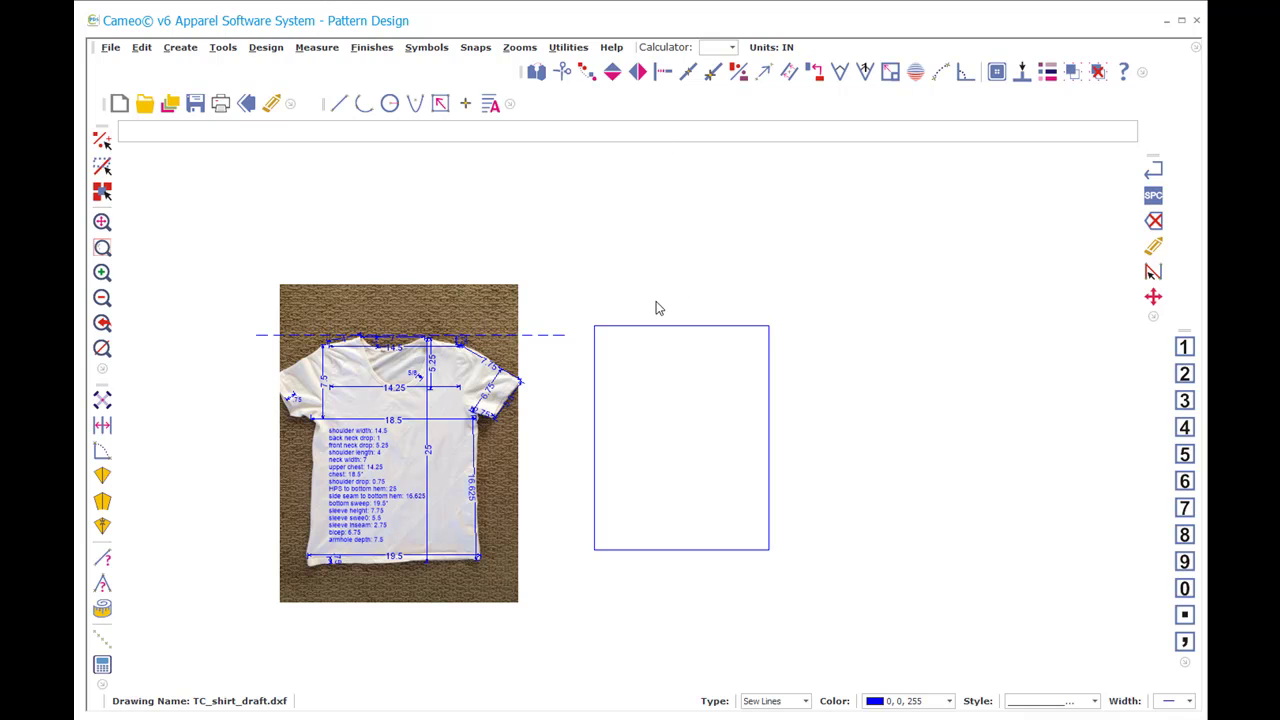
Step: Mark the midpoint of the rectangle's top line
type("s2")
key("Return")
left_click(596, 325)
left_click(852, 300)
Step: Draw a vertical centre line from the top line's midpoint, trim it at the bottom line, and clear the midpoint mark
key("l")
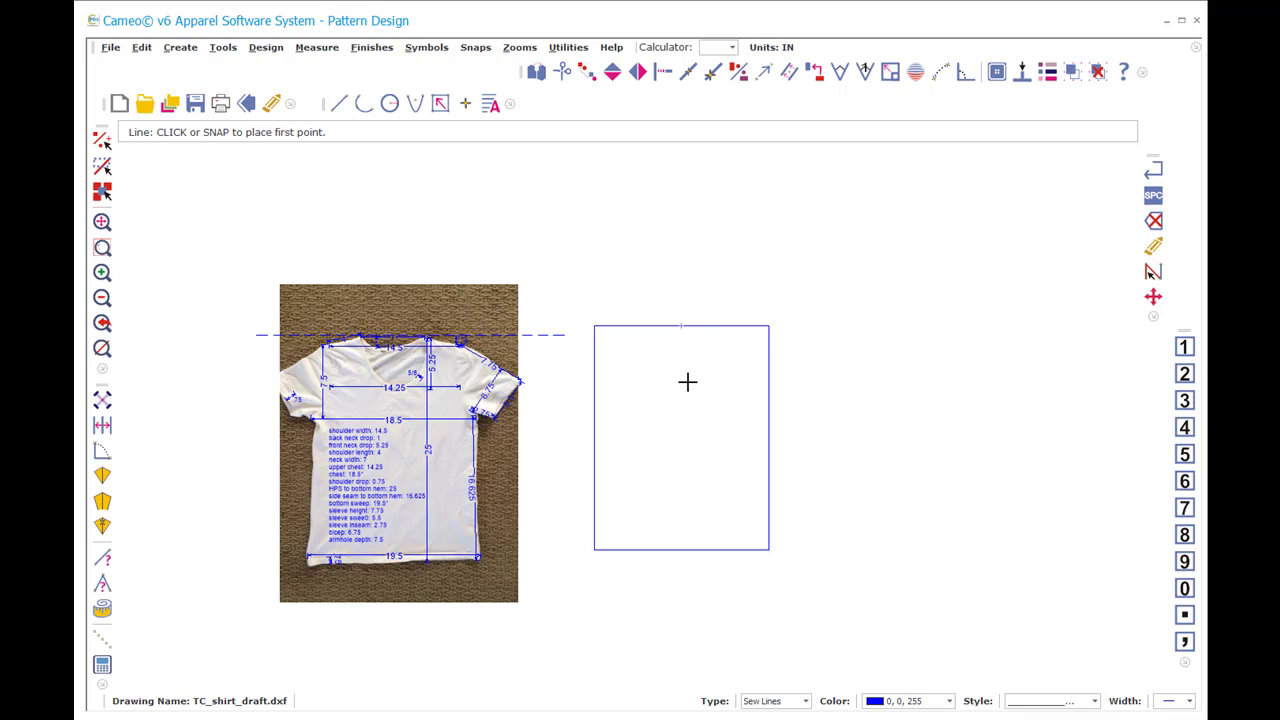
left_click(678, 342)
left_click(679, 589)
key("i")
key("b")
left_click(682, 522)
left_click(689, 550)
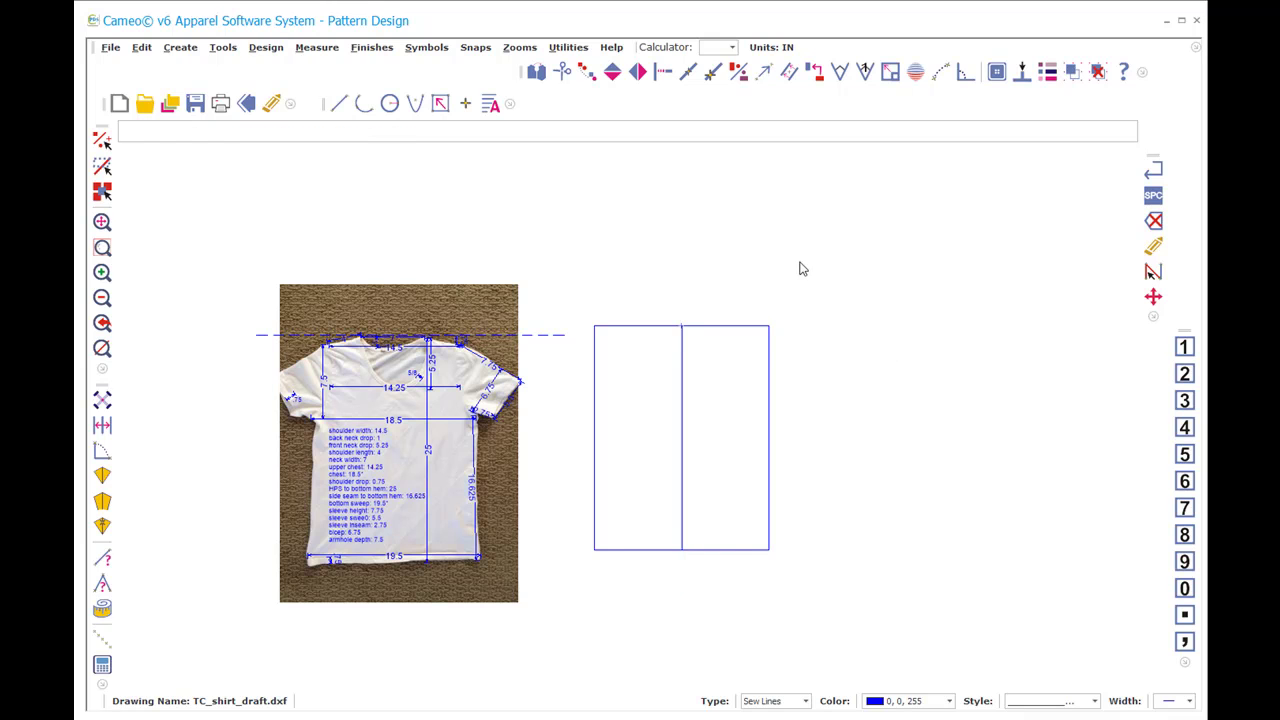
left_click(681, 326)
Step: Examine the neck and shoulder measurements on the shirt photo
key("z")
key("w")
left_click(325, 312)
left_click(460, 406)
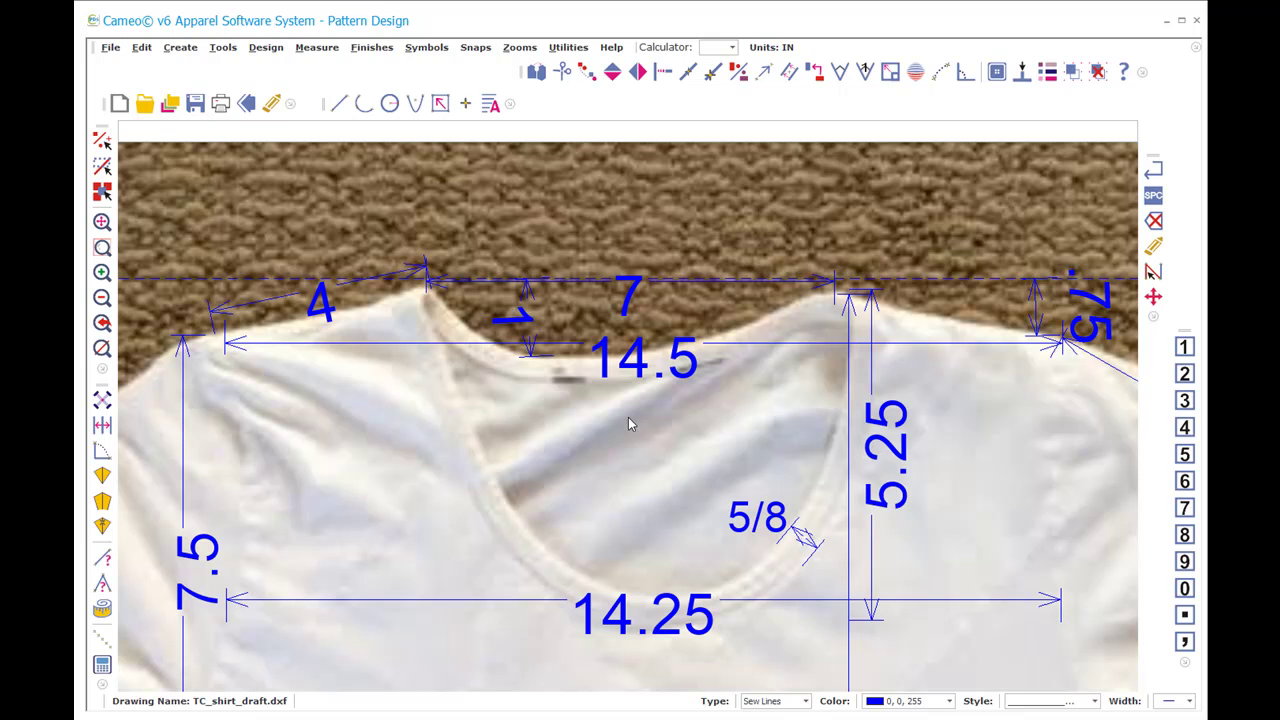
scroll(628, 424, "down", 5)
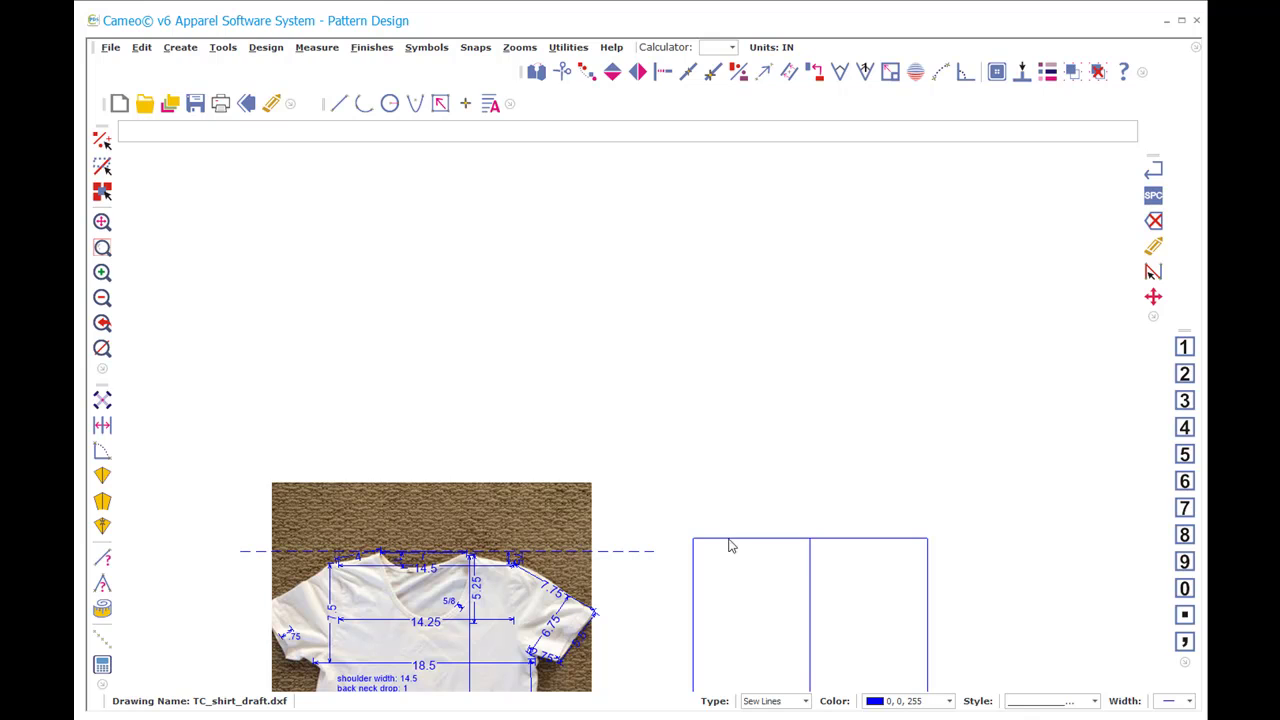
Step: Locate a single point on the centre line, 1 in down from its top end, for the back neck drop
key("2")
key("w")
left_click(751, 499)
left_click(965, 625)
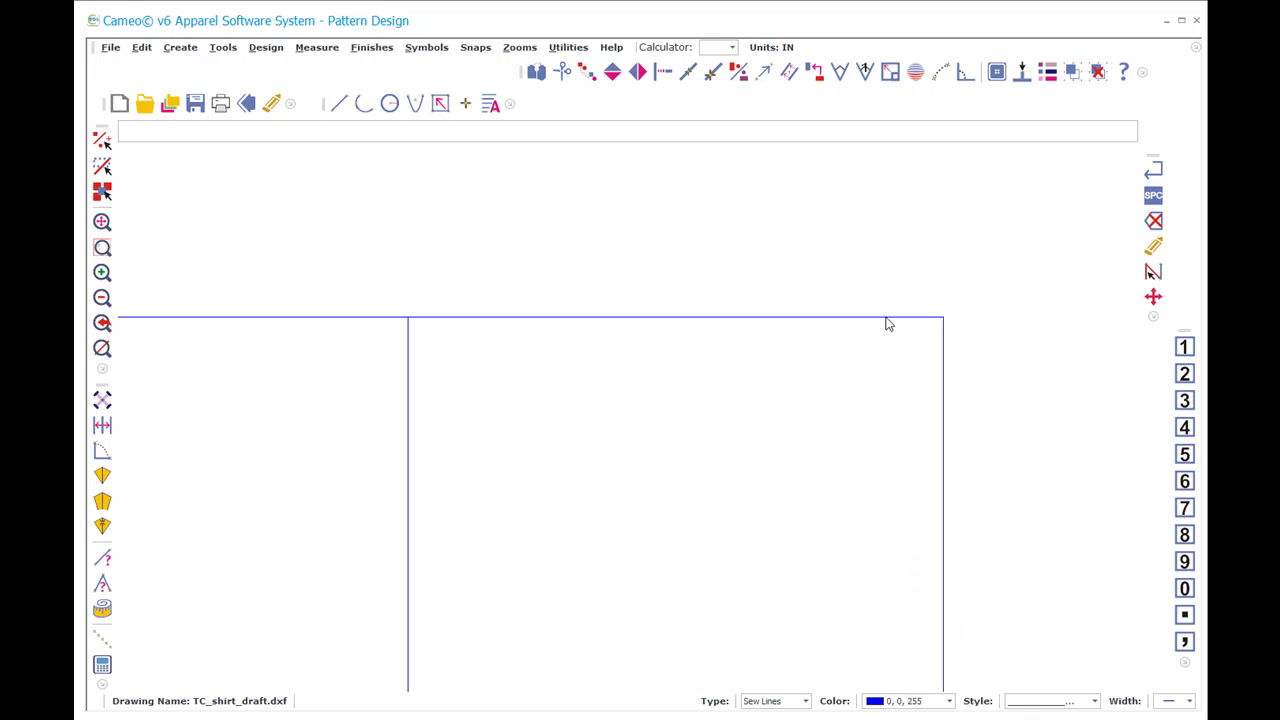
left_click(409, 350)
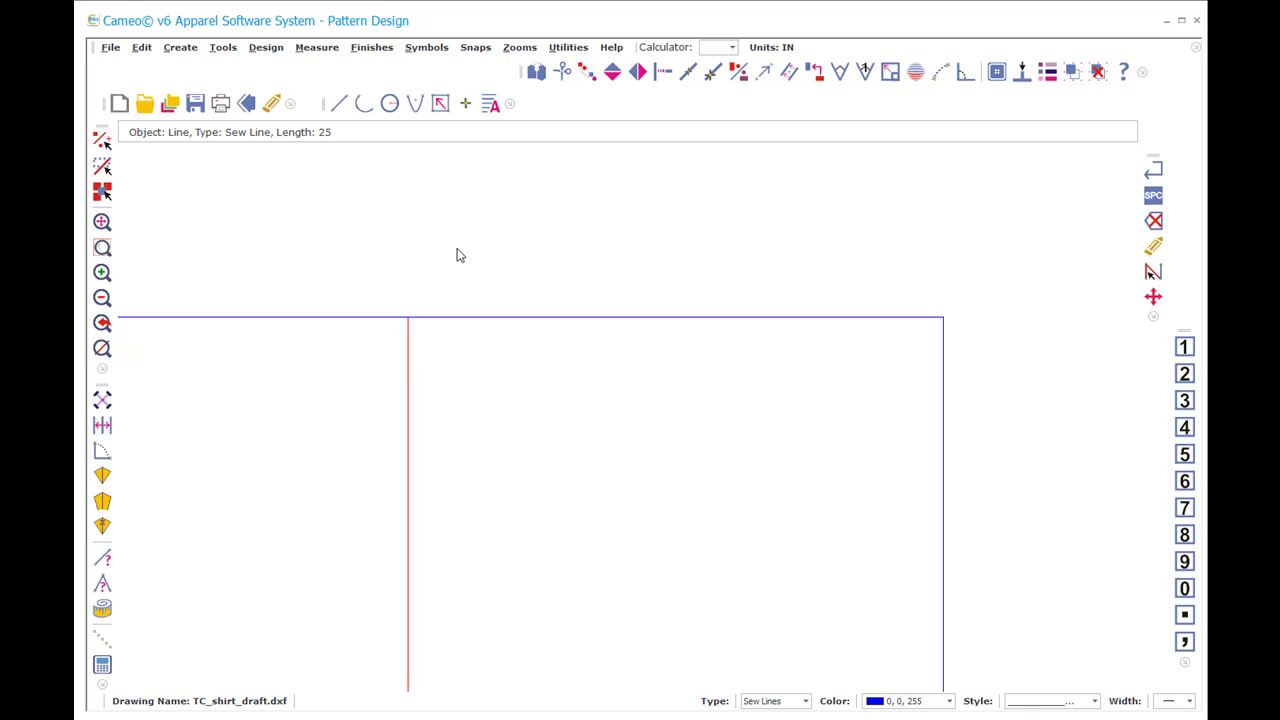
type("L")
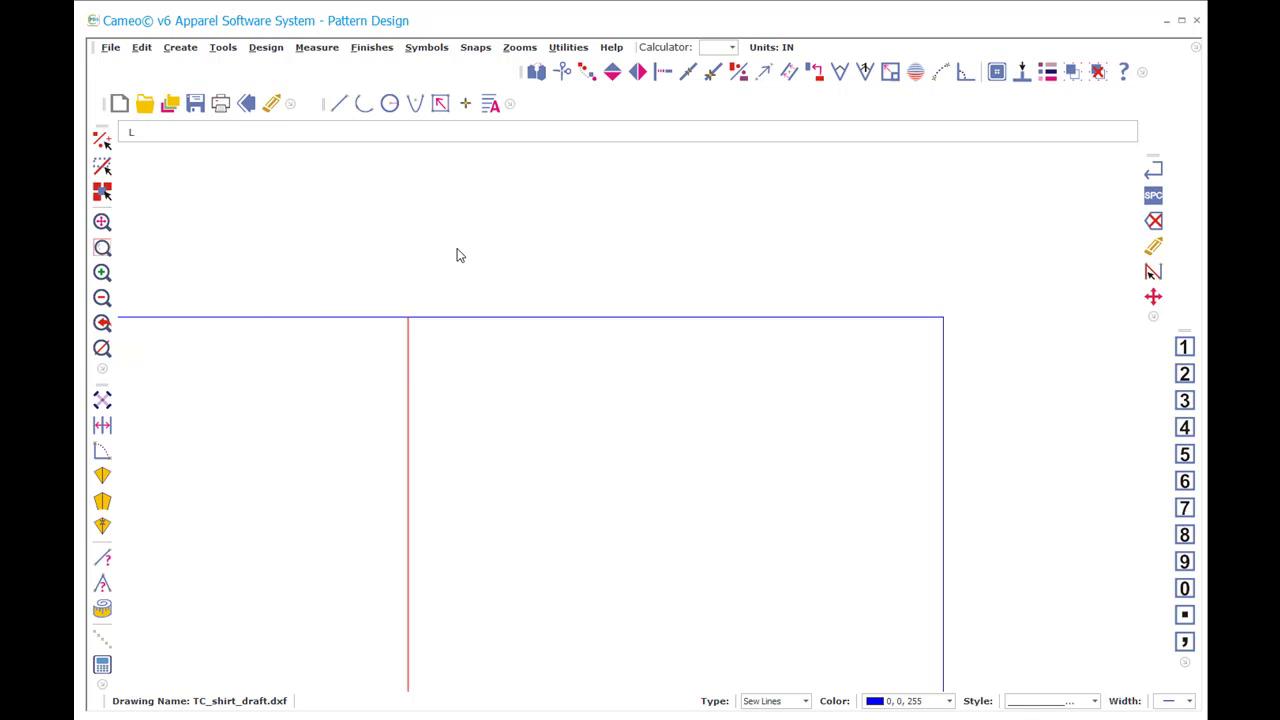
type("P")
left_click(408, 318)
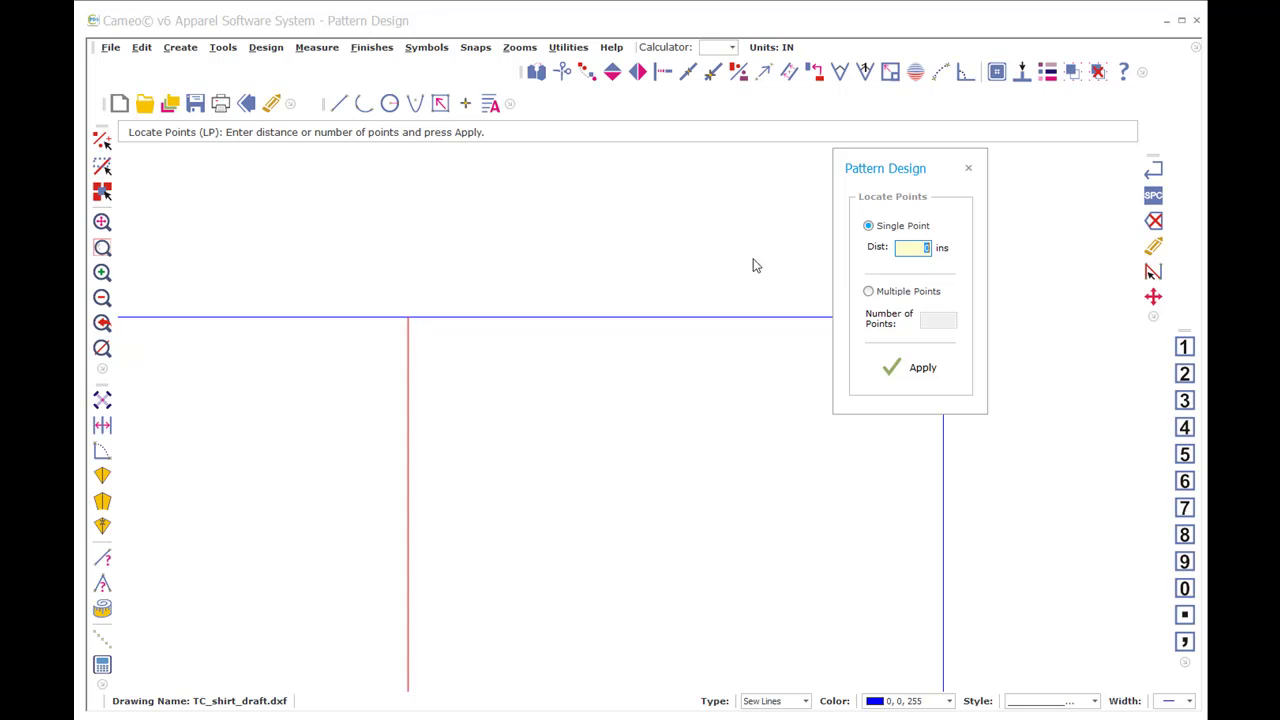
left_click(900, 366)
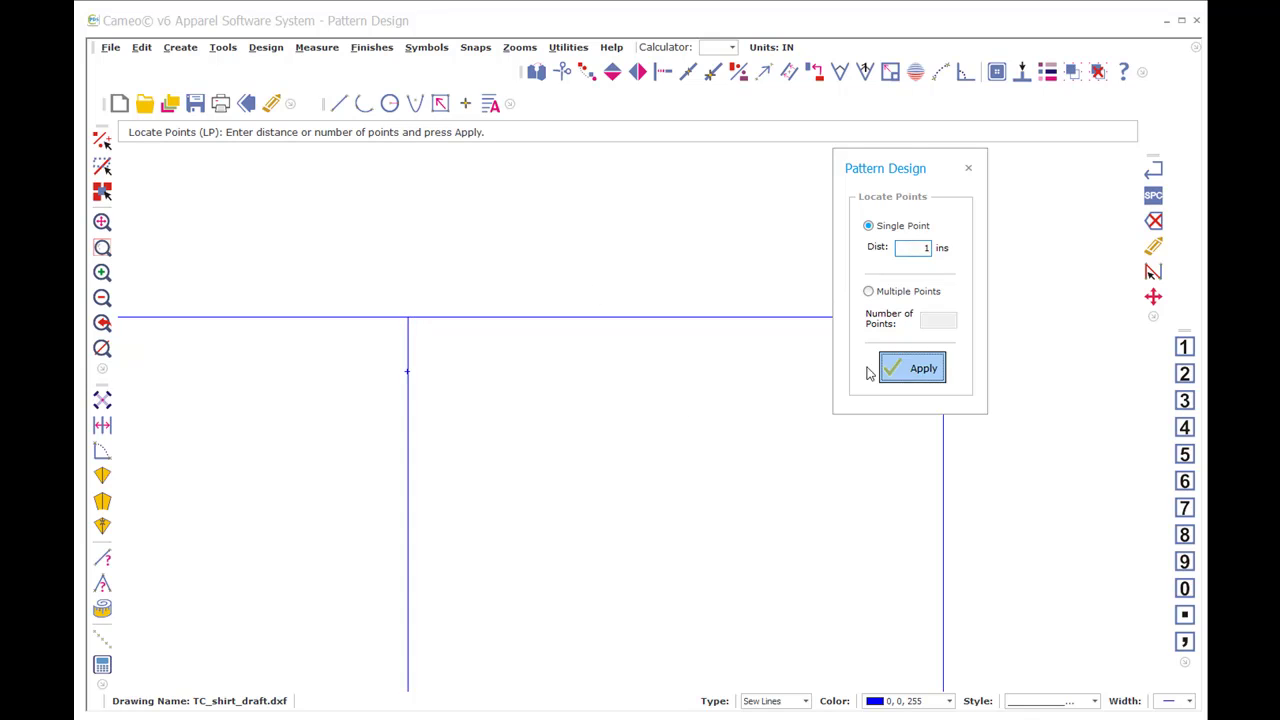
Step: Draw a short horizontal guide line from the back neck drop point toward the rectangle's right side
type("L")
key("Return")
left_click(407, 371)
left_click(566, 390)
left_click(443, 310)
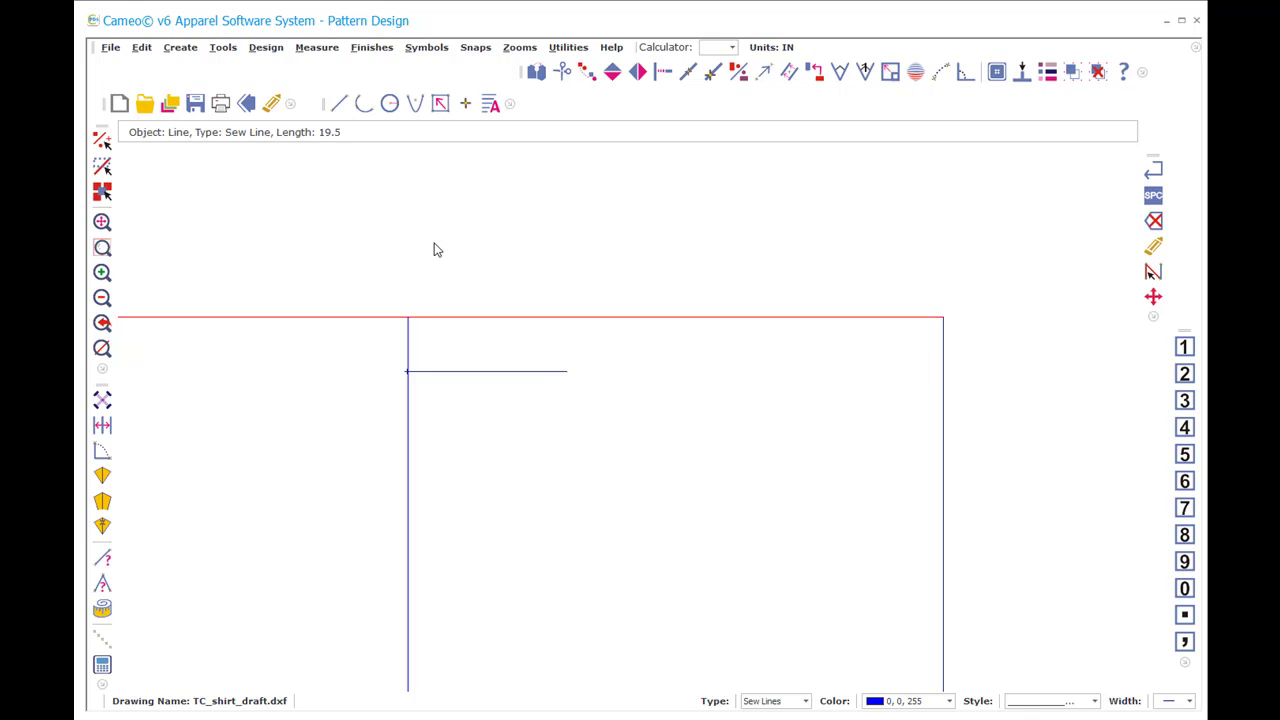
Step: Draw a vertical guide line about 1.85 in long upward from the top end of the centre line
type("L")
key("Return")
left_click(408, 316)
left_click(407, 214)
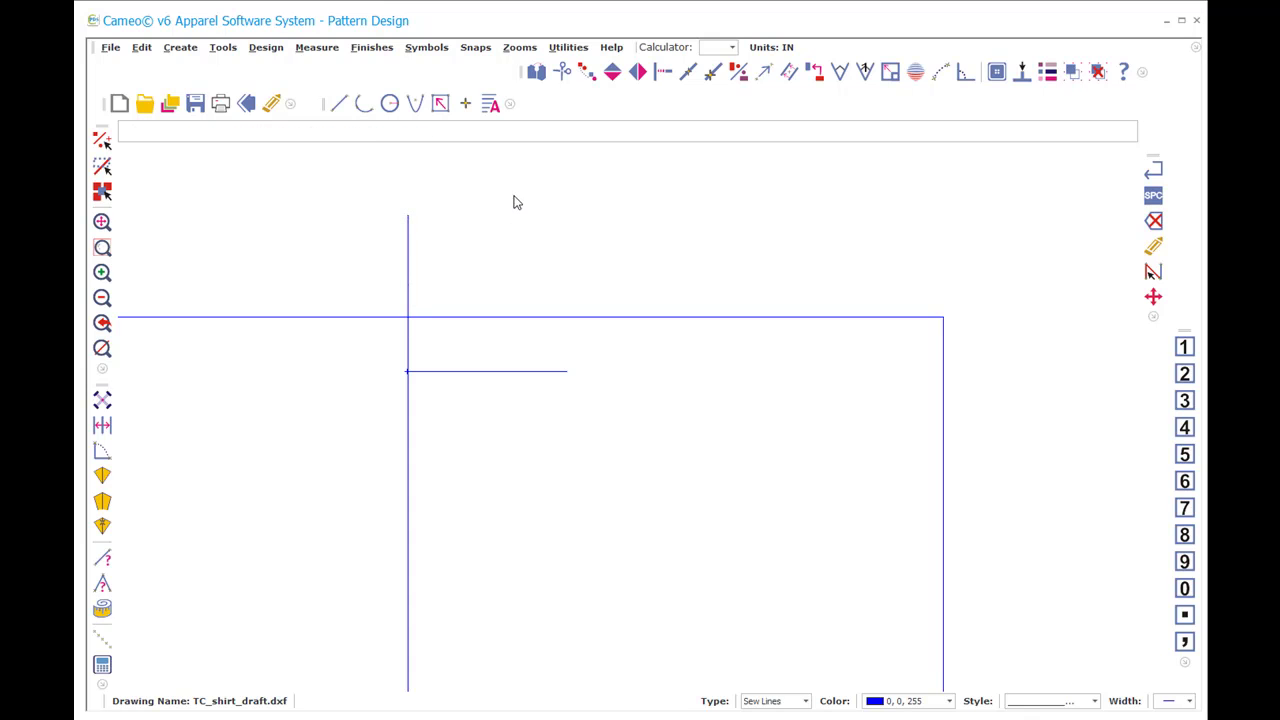
Step: Offset the short vertical guide above the centre line 3.5 in to the right for half the neck width
key("Return")
type("3.5")
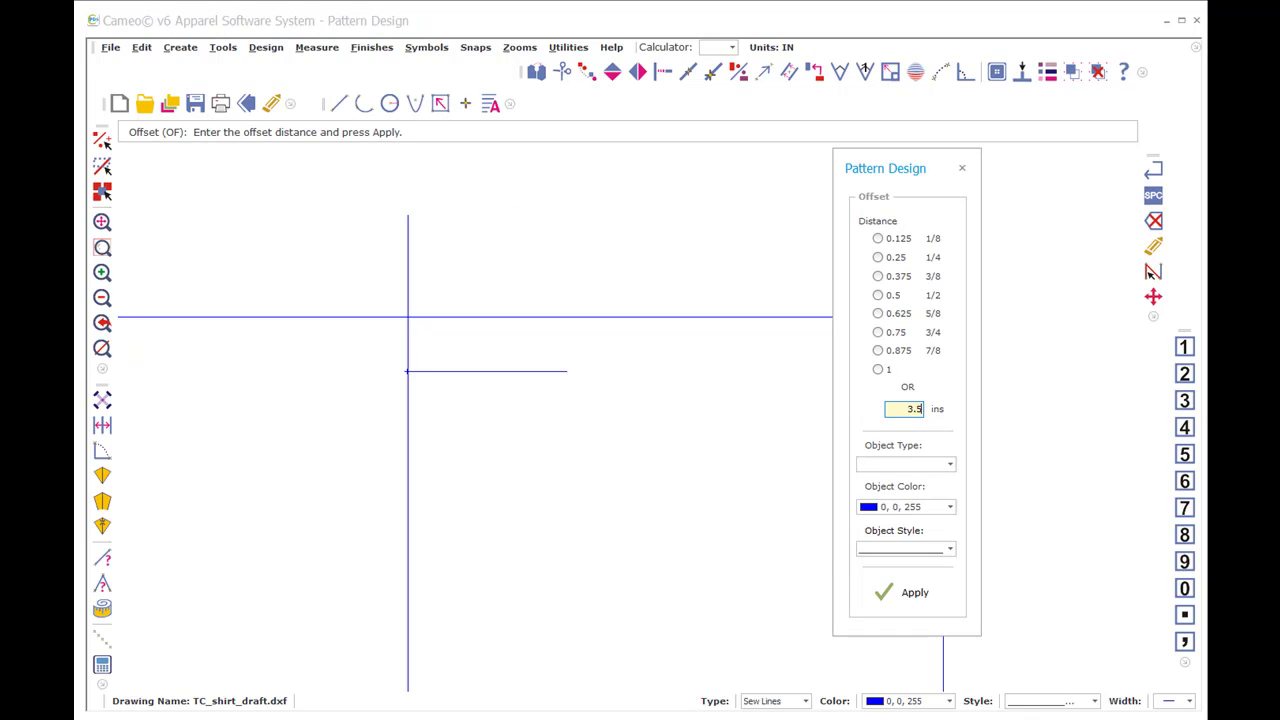
left_click(886, 592)
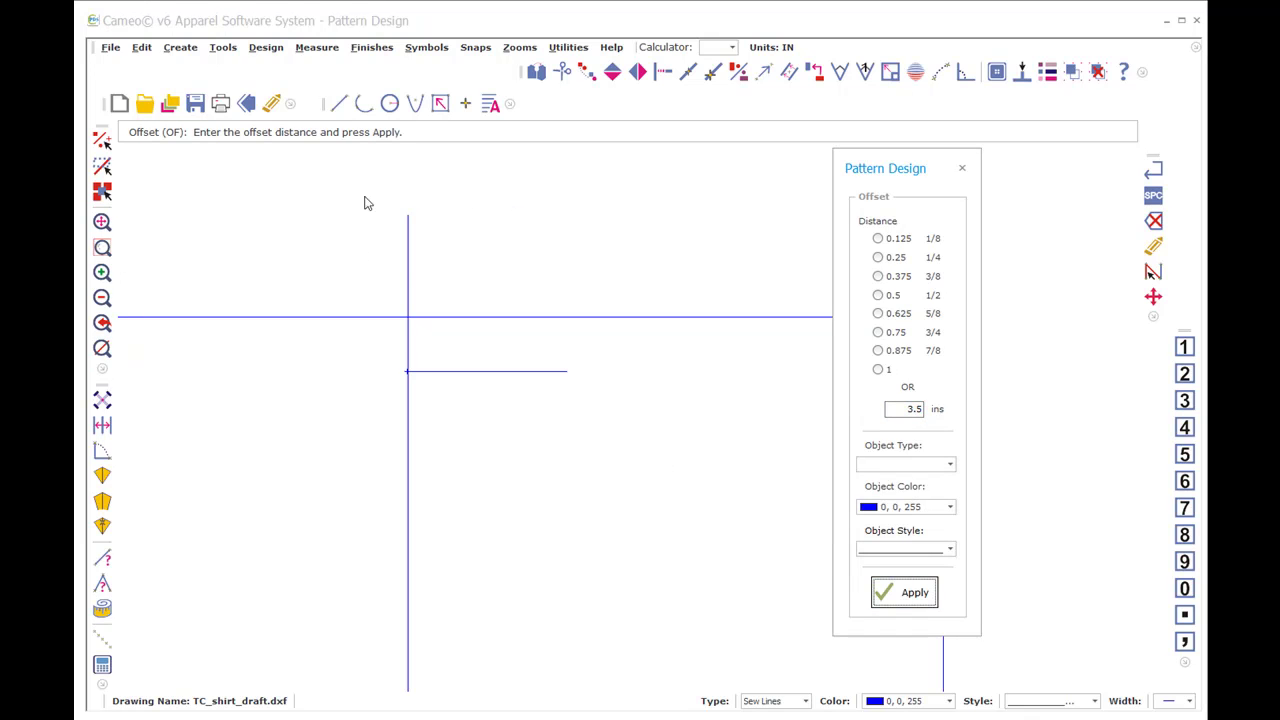
left_click(882, 590)
left_click(884, 590)
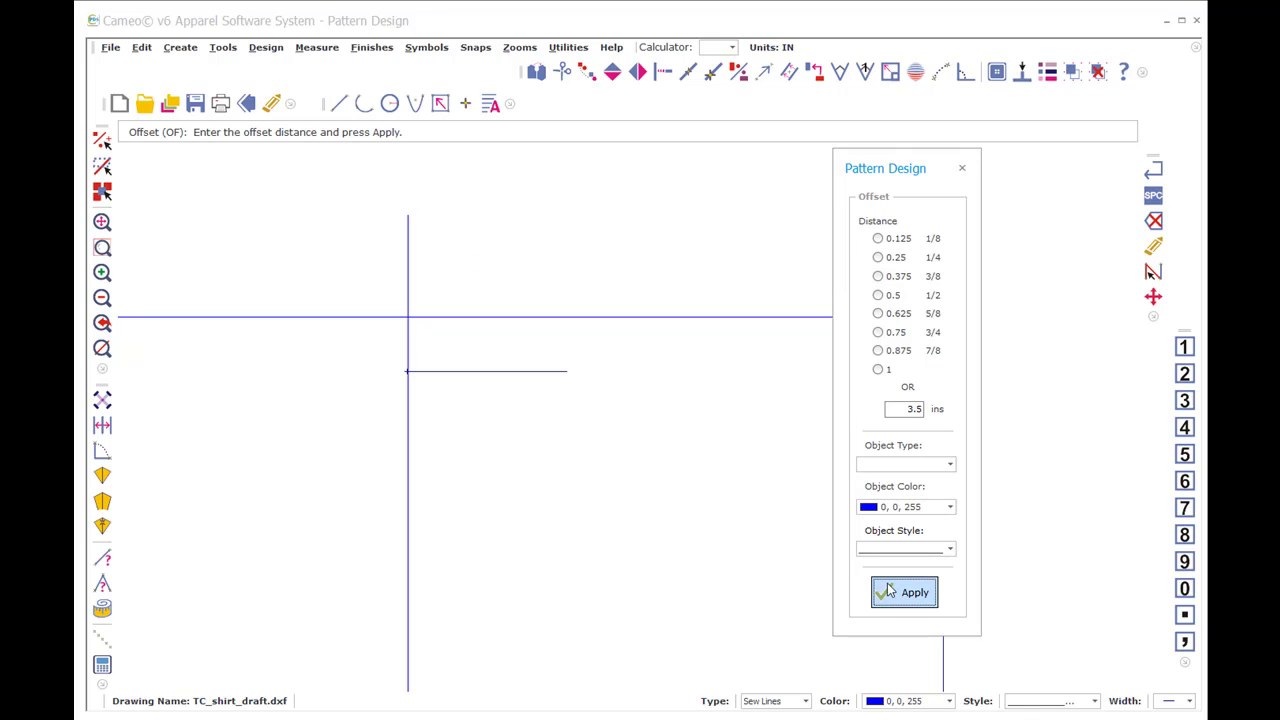
left_click(409, 252)
left_click(494, 251)
left_click(600, 252)
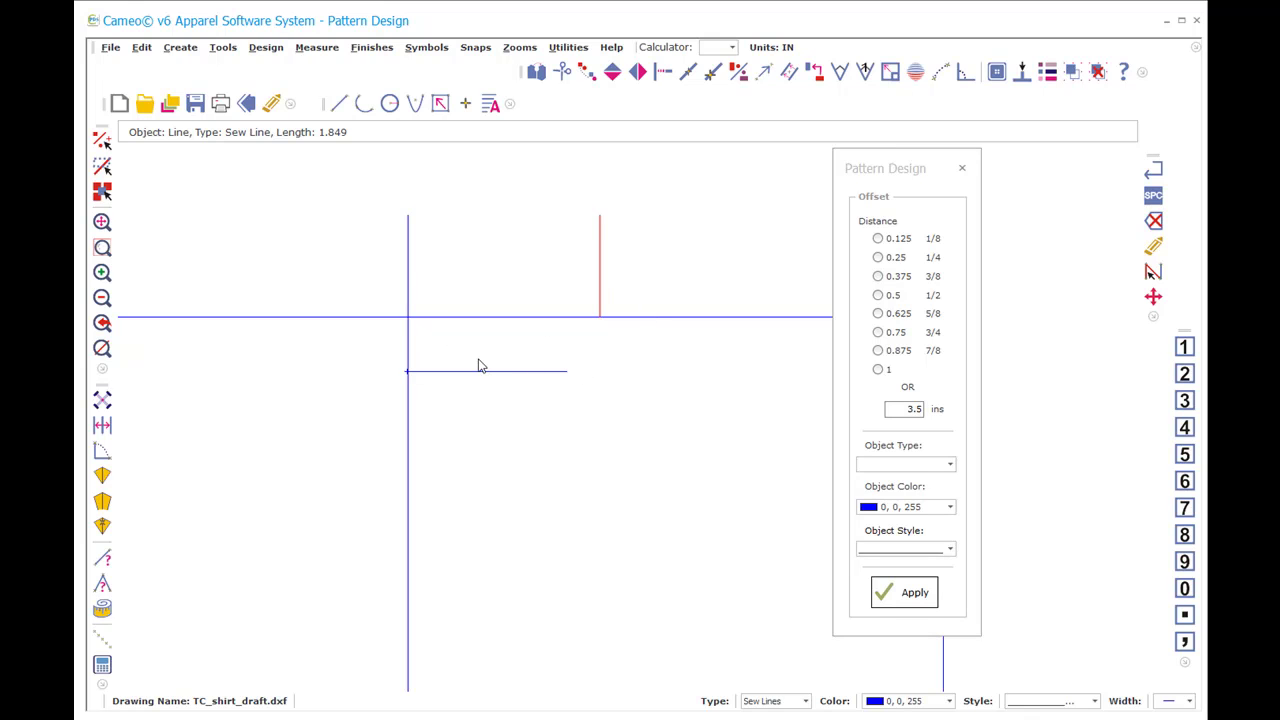
Step: Offset the rectangle's top line 5.25 in downward for the front neck drop
left_click_drag(901, 167, 1037, 179)
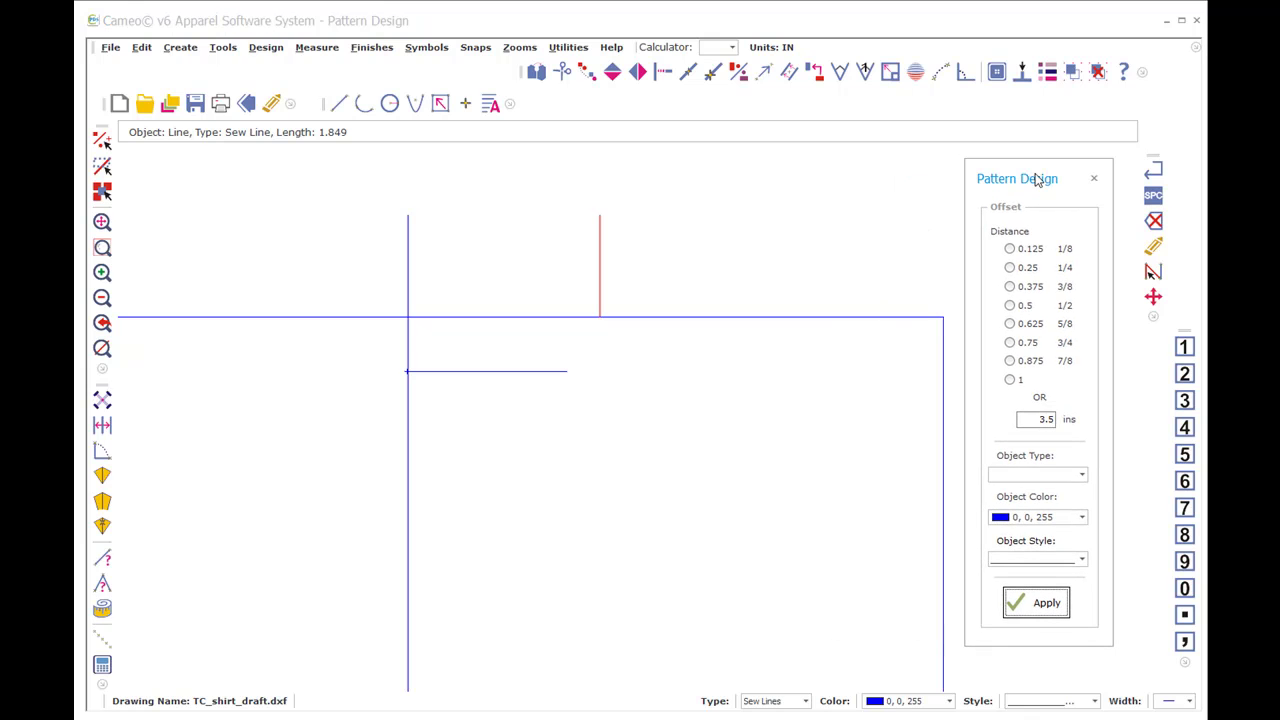
left_click(1043, 420)
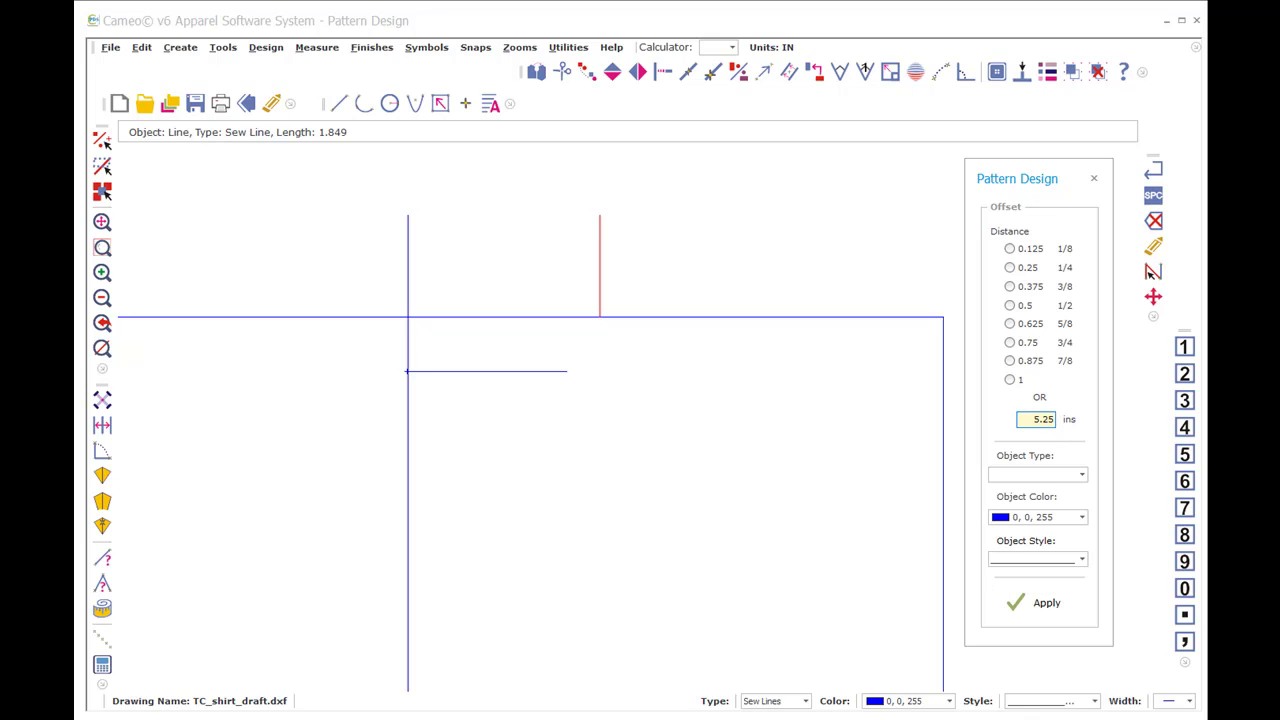
left_click(1038, 606)
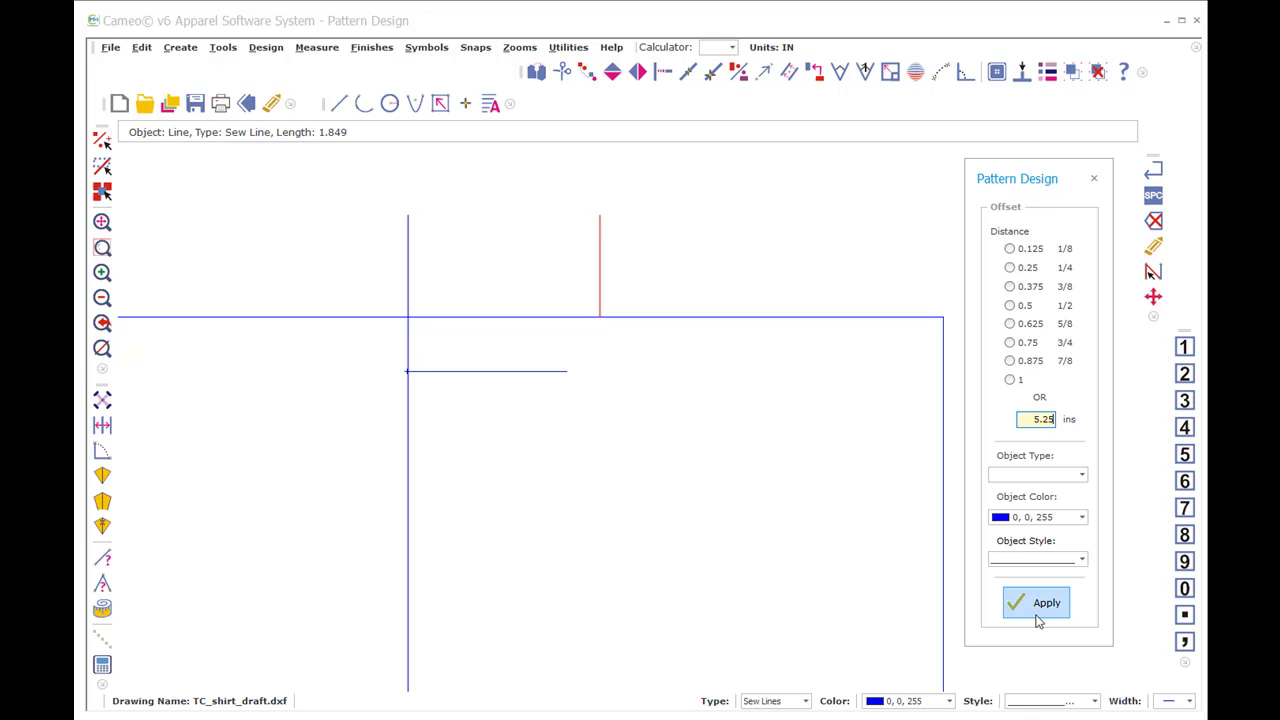
left_click(577, 334)
left_click(578, 390)
left_click(730, 213)
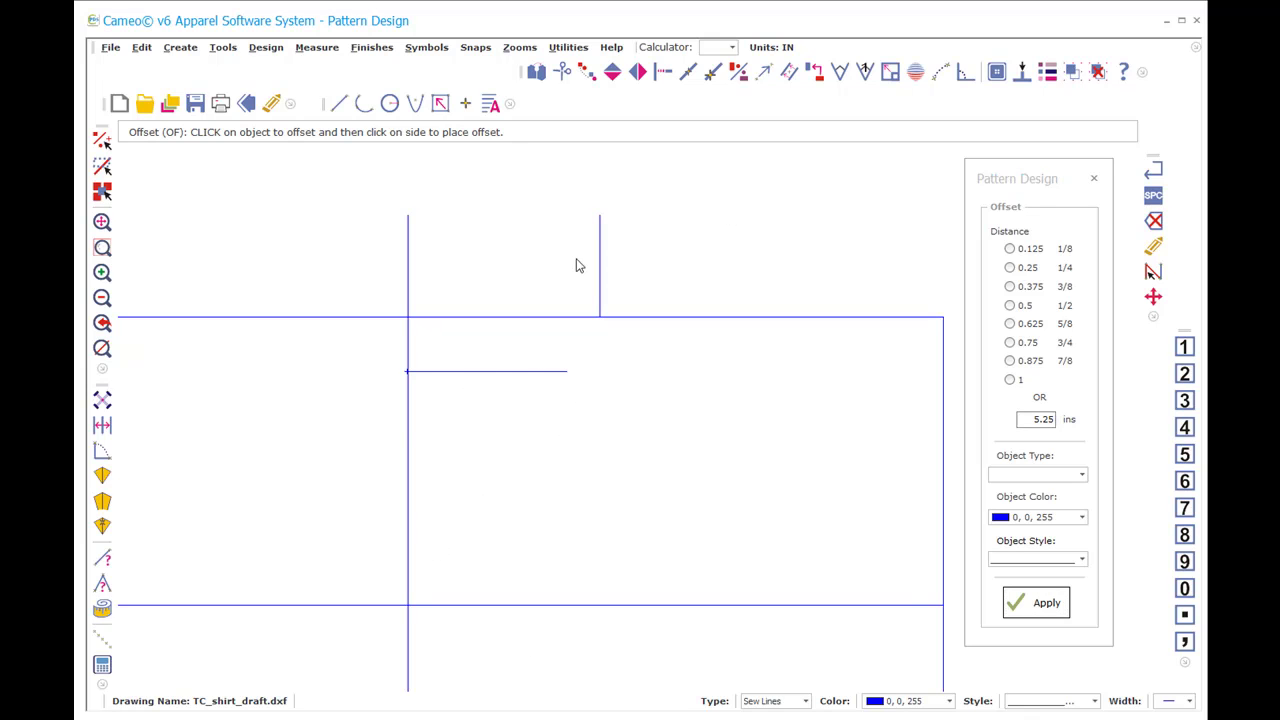
key("Escape")
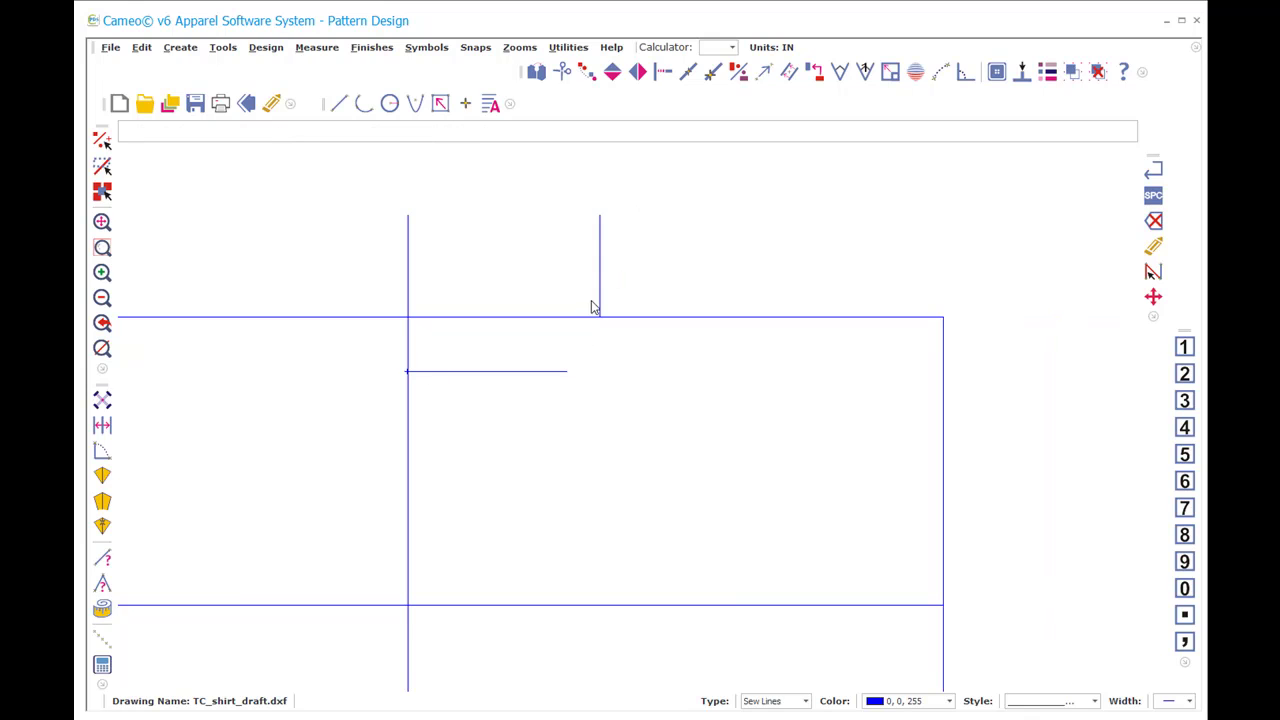
Step: Draw the back neckline arc from the neck width point on the top line to the back neck drop point on the centre line
type("ar")
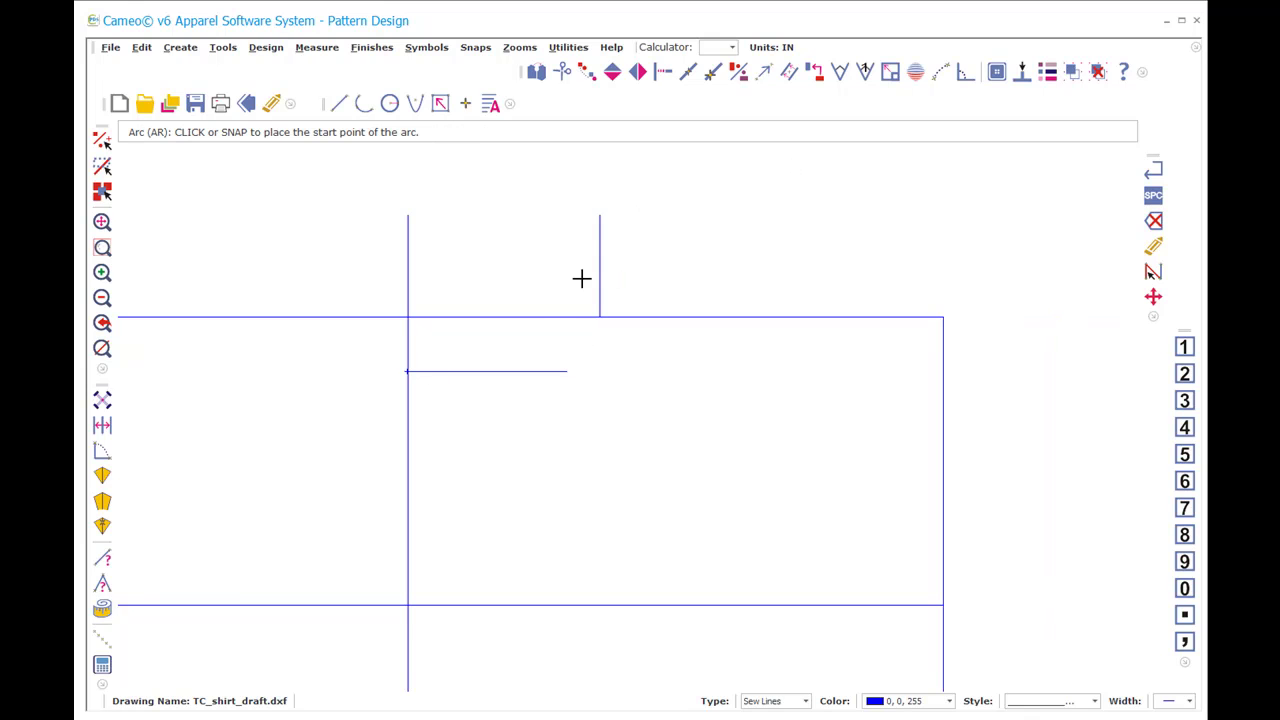
left_click(596, 319)
left_click(400, 368)
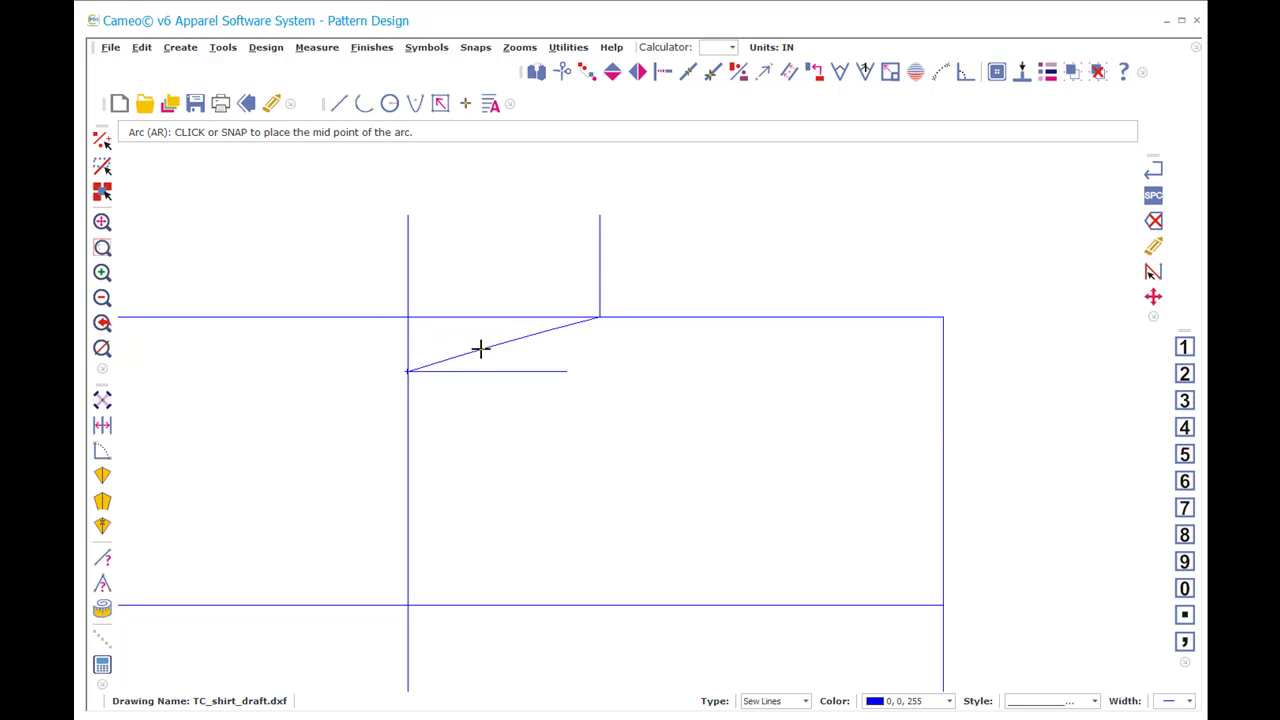
left_click(495, 360)
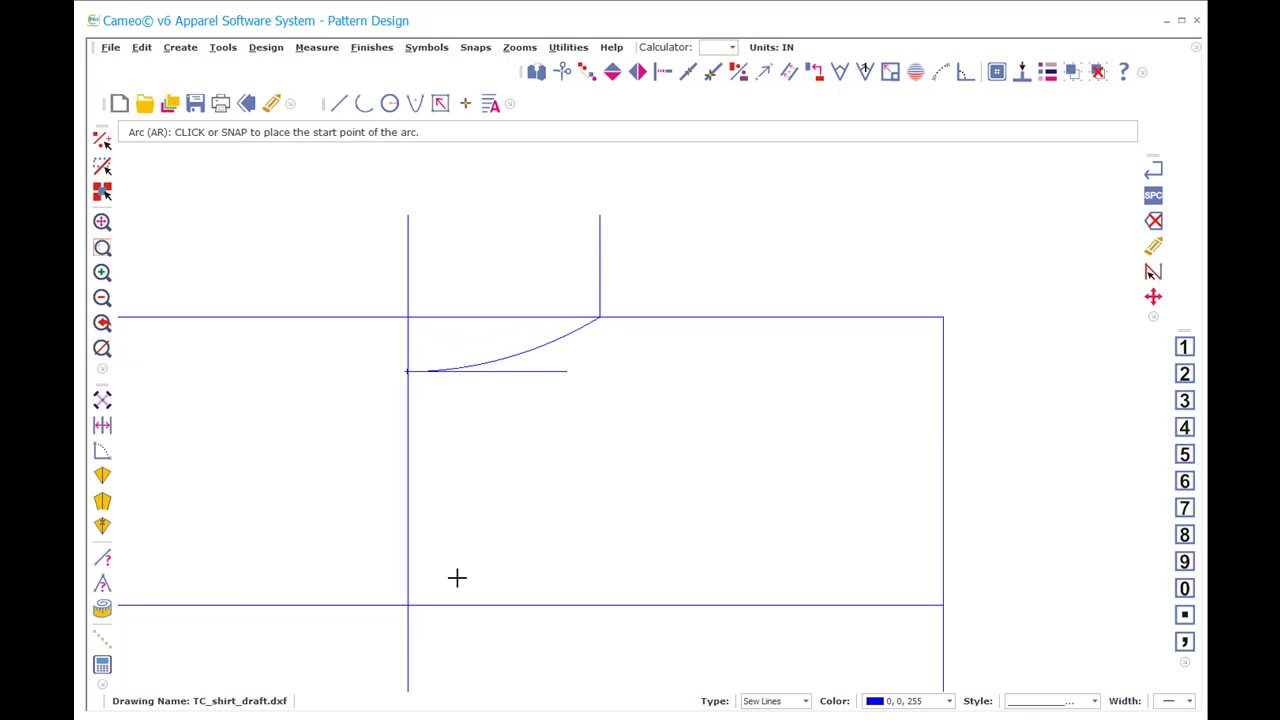
Step: Trim the front neck drop line so it ends at the centre line
type("ib")
left_click(423, 605)
left_click(408, 570)
Step: Draw a front neckline arc from the neck width point to where the front neck drop line meets the centre line
type("ar")
left_click(600, 318)
left_click(405, 604)
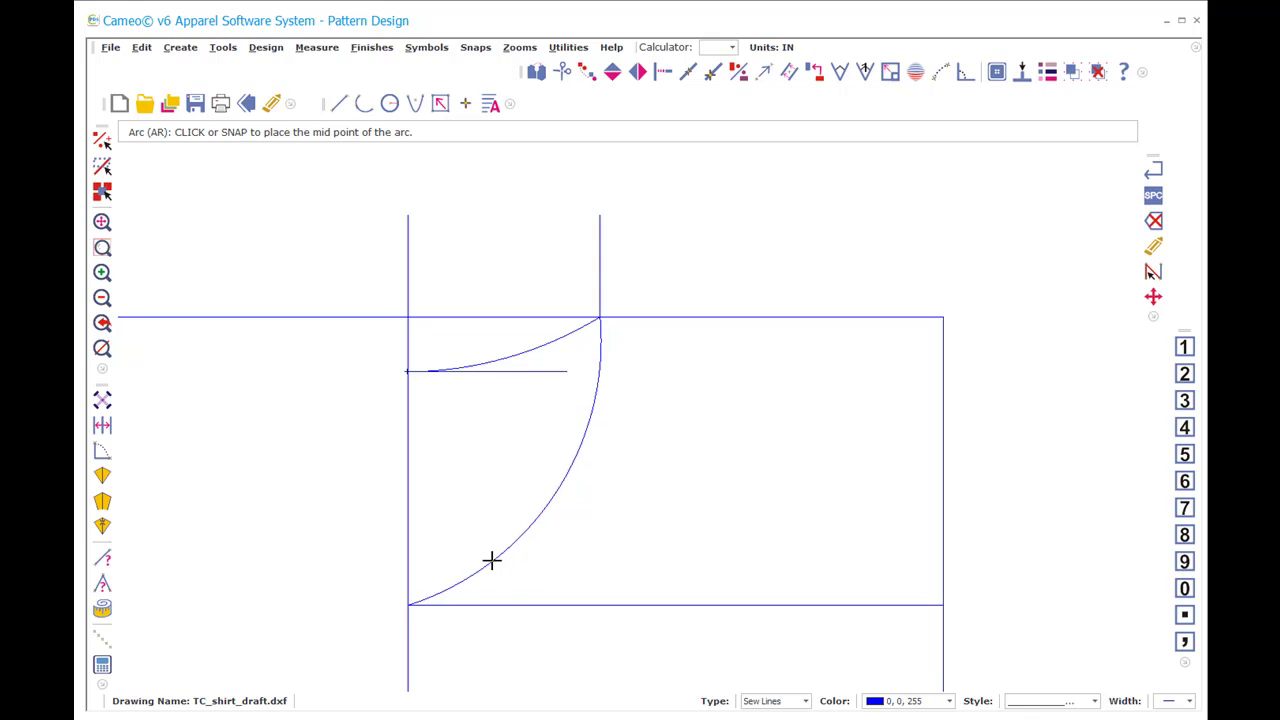
left_click(492, 560)
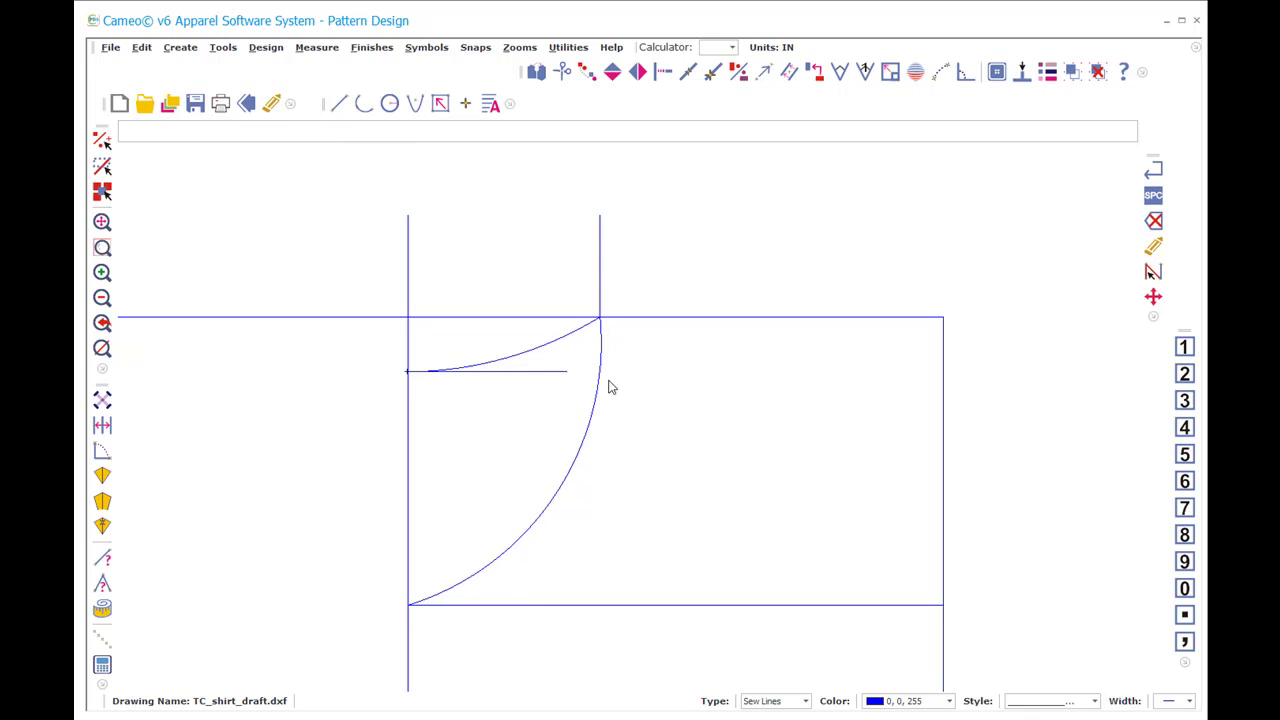
Step: Cut the rectangle's top and bottom lines at the centre line and delete the left half of the body
scroll(629, 423, "down", 2)
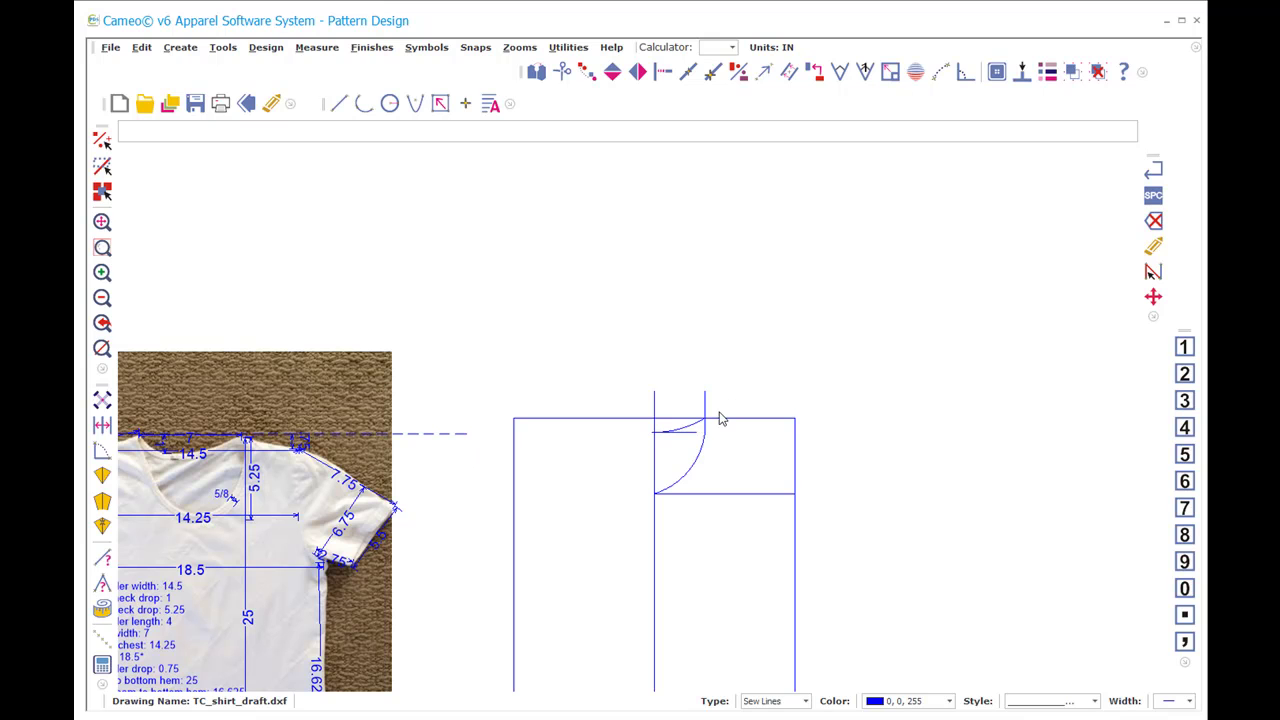
scroll(629, 423, "down", 2)
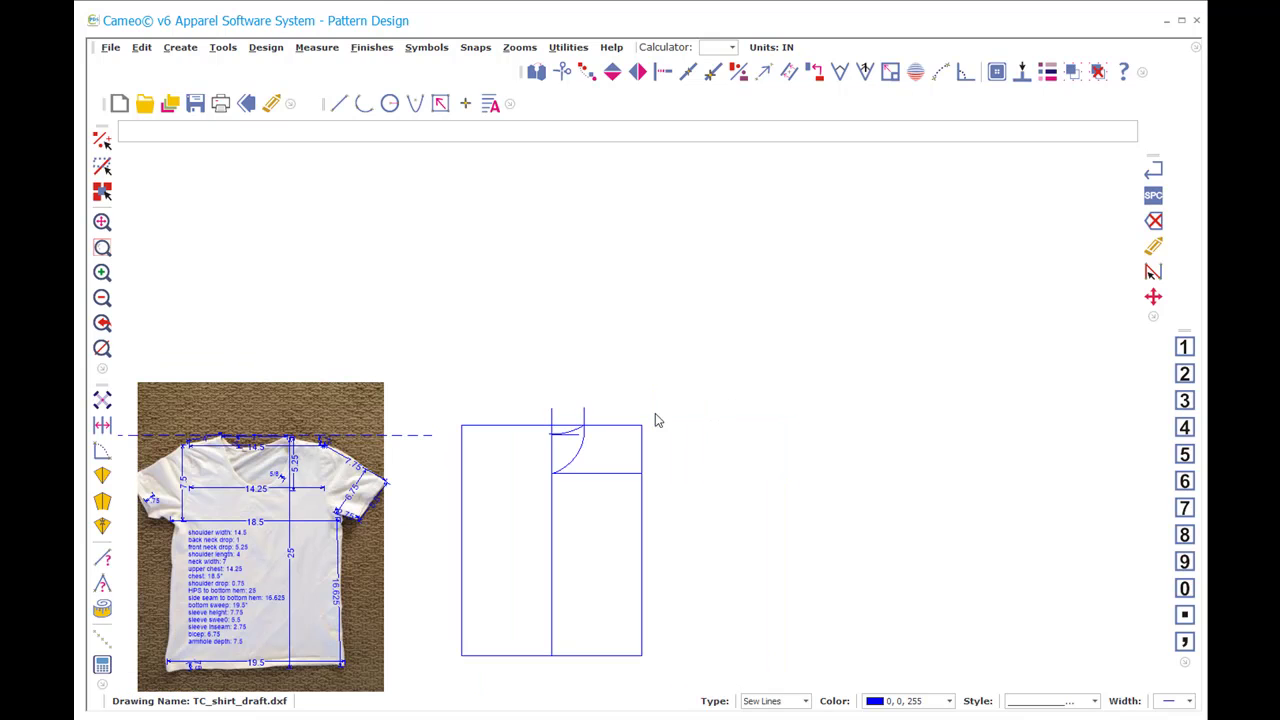
type("IN")
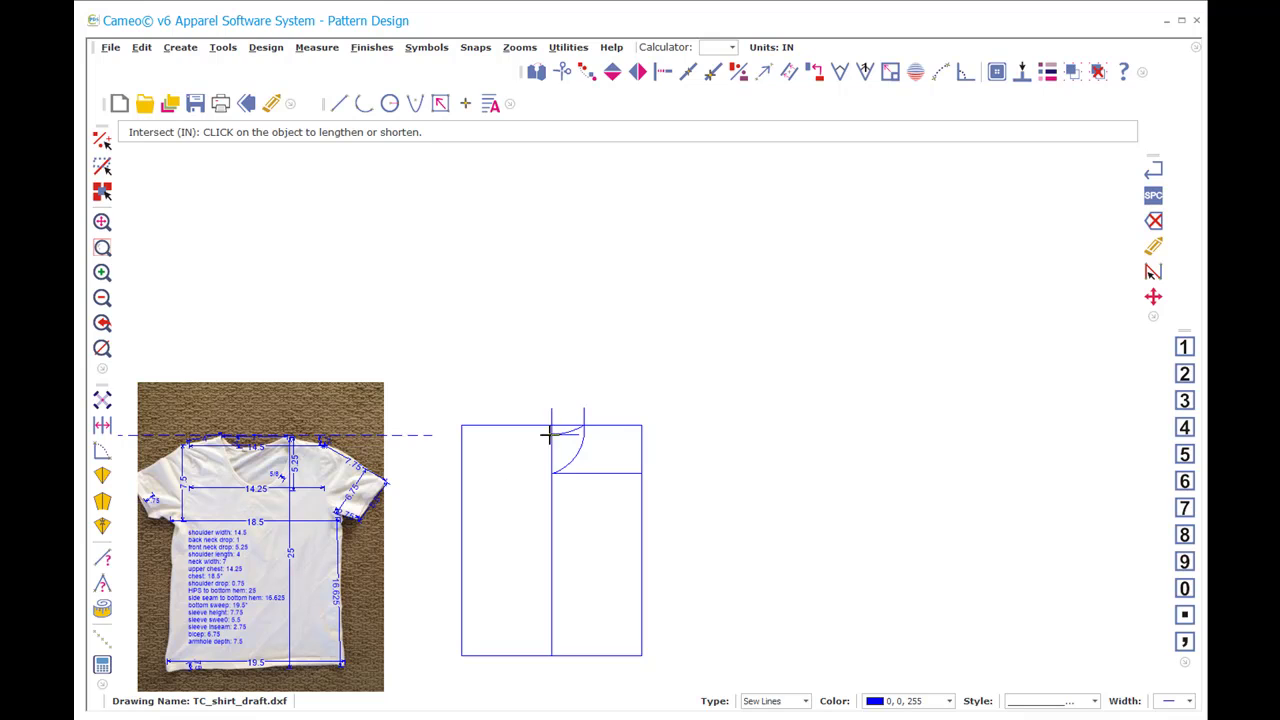
left_click(562, 426)
left_click(550, 445)
key("Return")
left_click(575, 655)
left_click(462, 427)
left_click_drag(449, 417, 526, 700)
key("Delete")
Step: Move the remaining right half of the body draft closer to the shirt photo
left_click_drag(530, 320, 722, 672)
left_click_drag(591, 504, 473, 522)
key("z")
key("w")
left_click(158, 325)
left_click(592, 690)
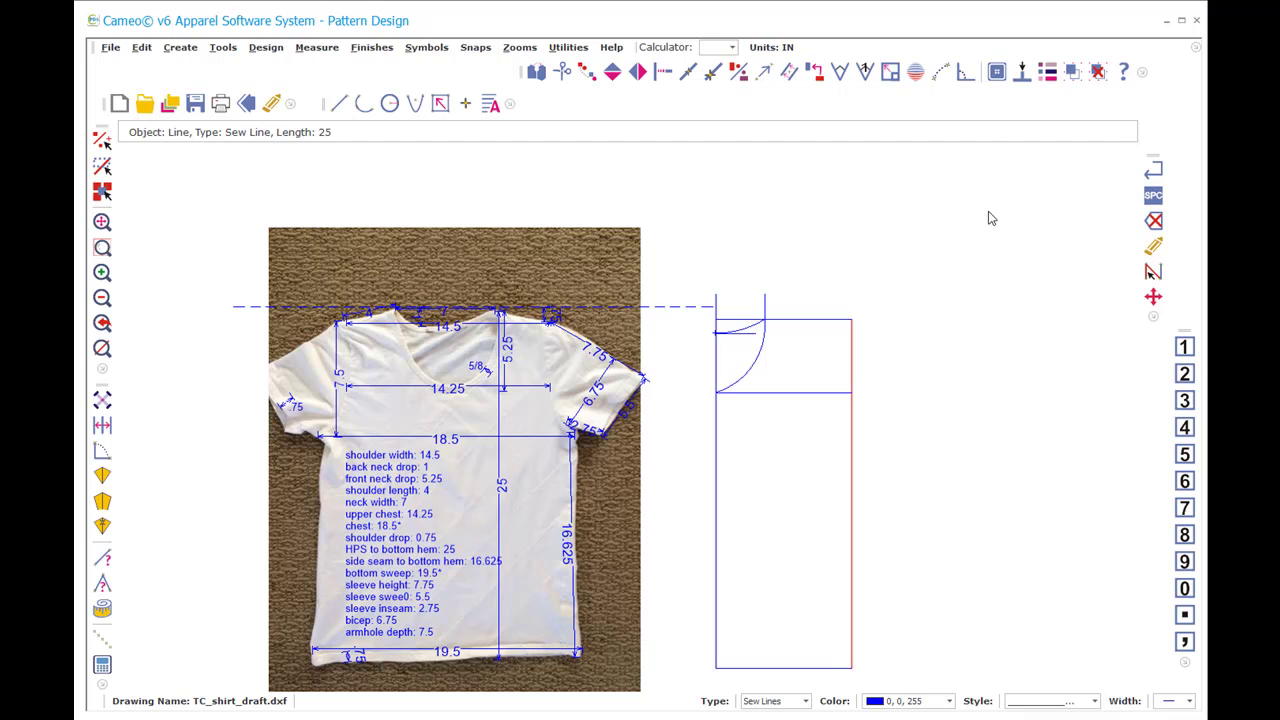
Step: Extend the vertical neck width guide downward past the front neck drop line
key("space")
left_click(766, 316)
left_click(778, 413)
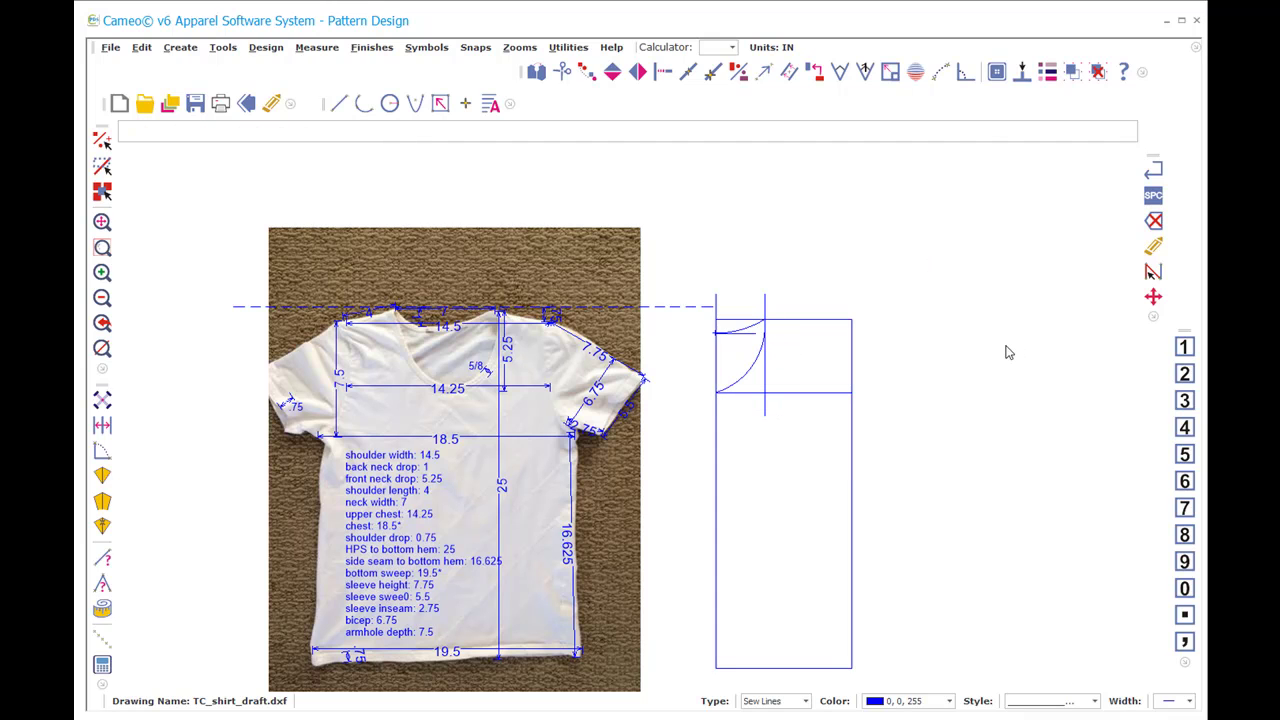
left_click(765, 321)
Step: Draw a fuller front neckline arc from midway down the neck width guide to the front neck drop line, and delete the earlier front arc
key("z")
key("w")
left_click(672, 302)
left_click(788, 436)
key("a")
key("r")
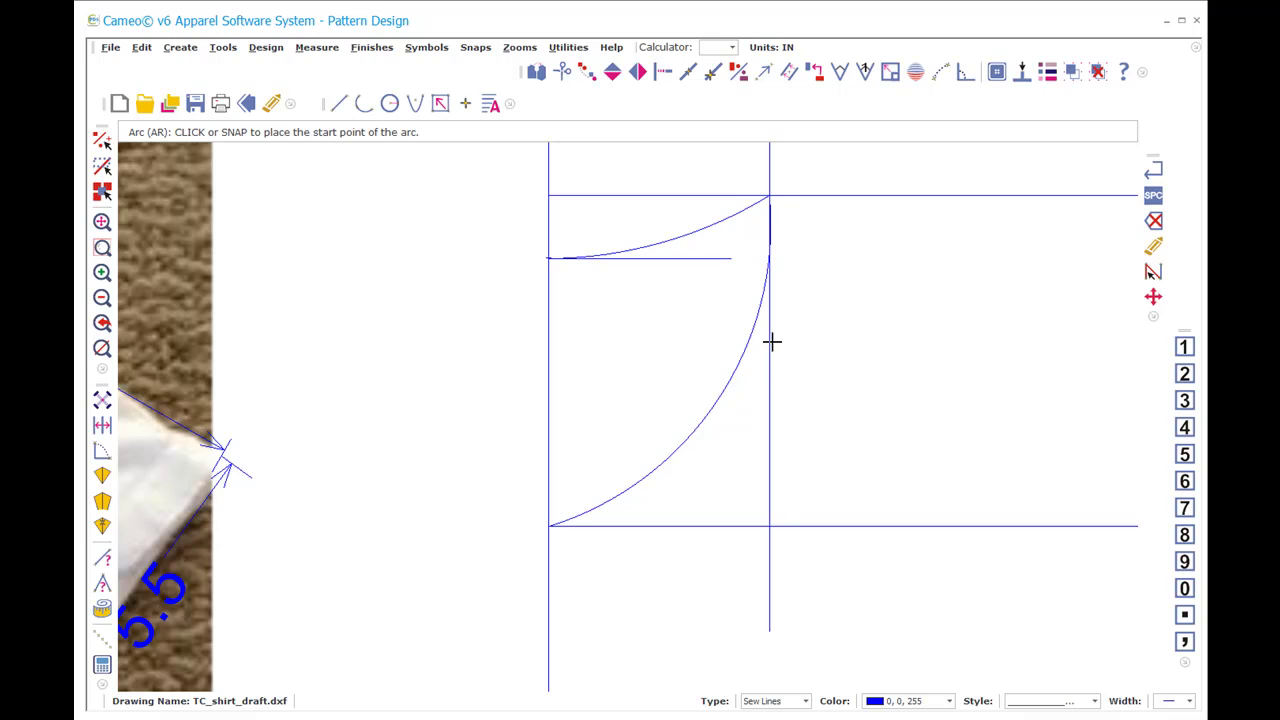
left_click(769, 352)
left_click(585, 524)
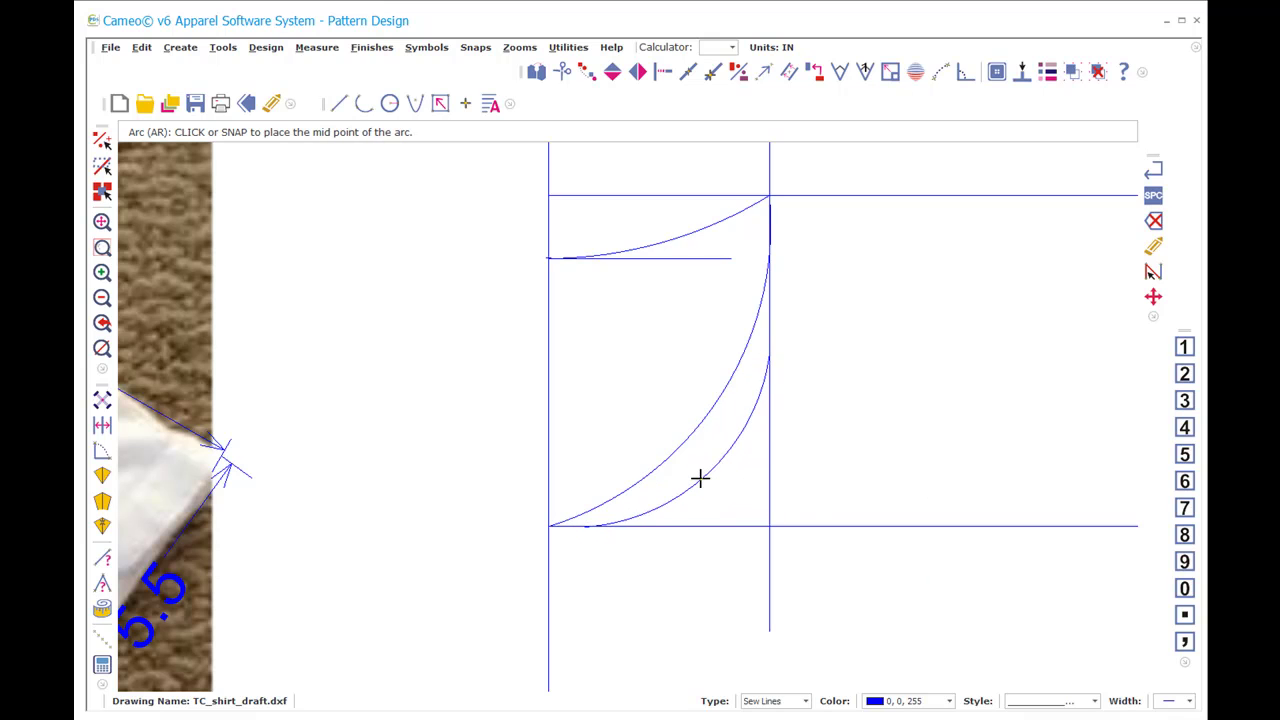
left_click(700, 478)
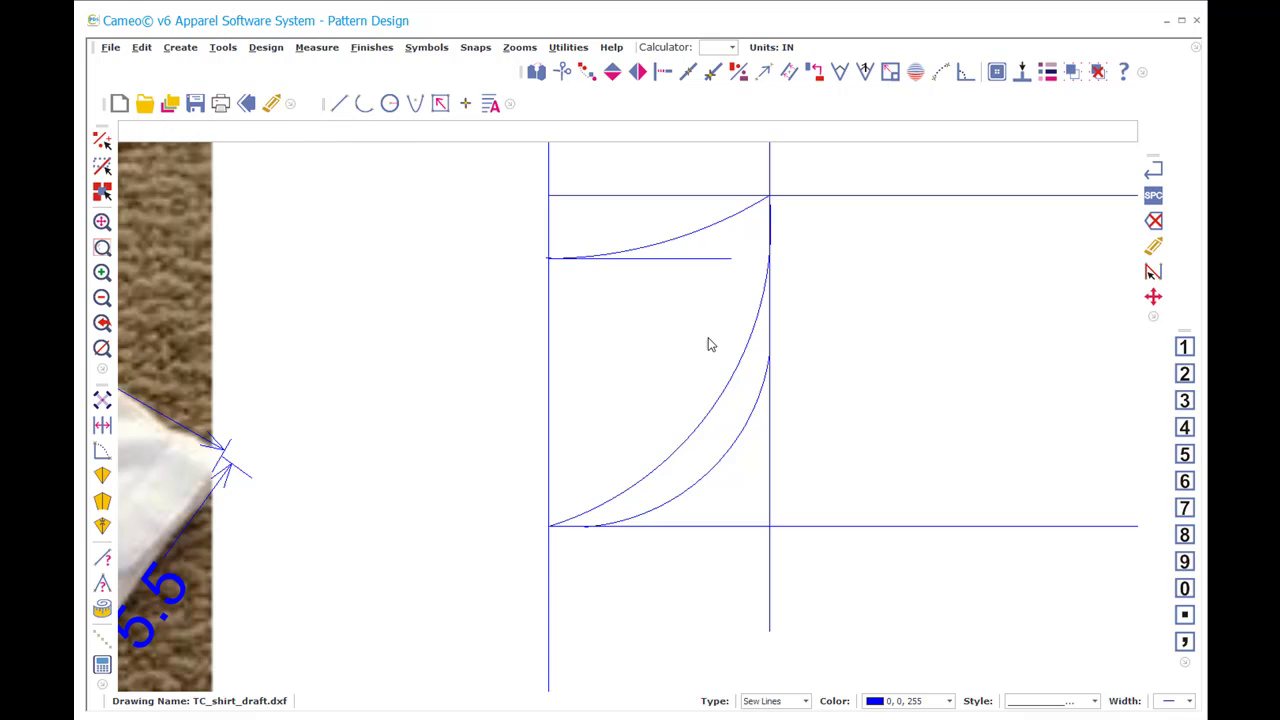
key("Delete")
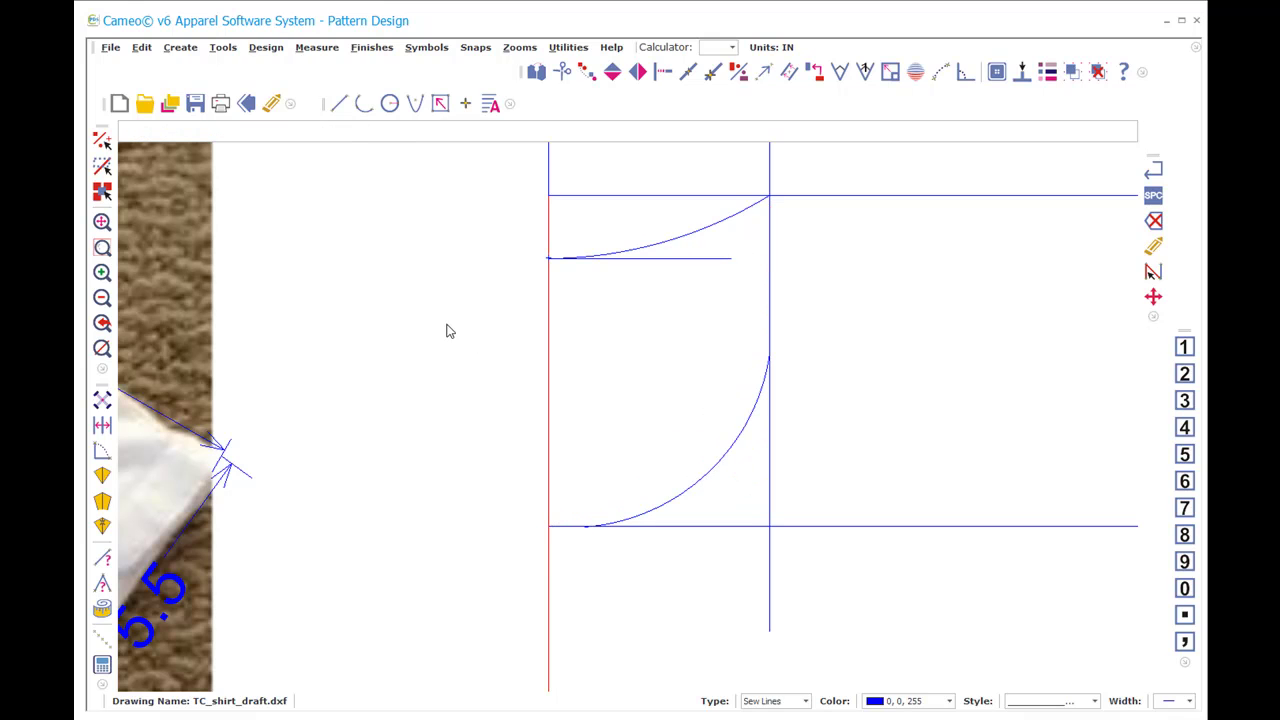
Step: Break the neck width guide at the upper end of the front neckline arc and delete the part below it
key("b")
key("r")
left_click(771, 331)
left_click(770, 358)
key("Delete")
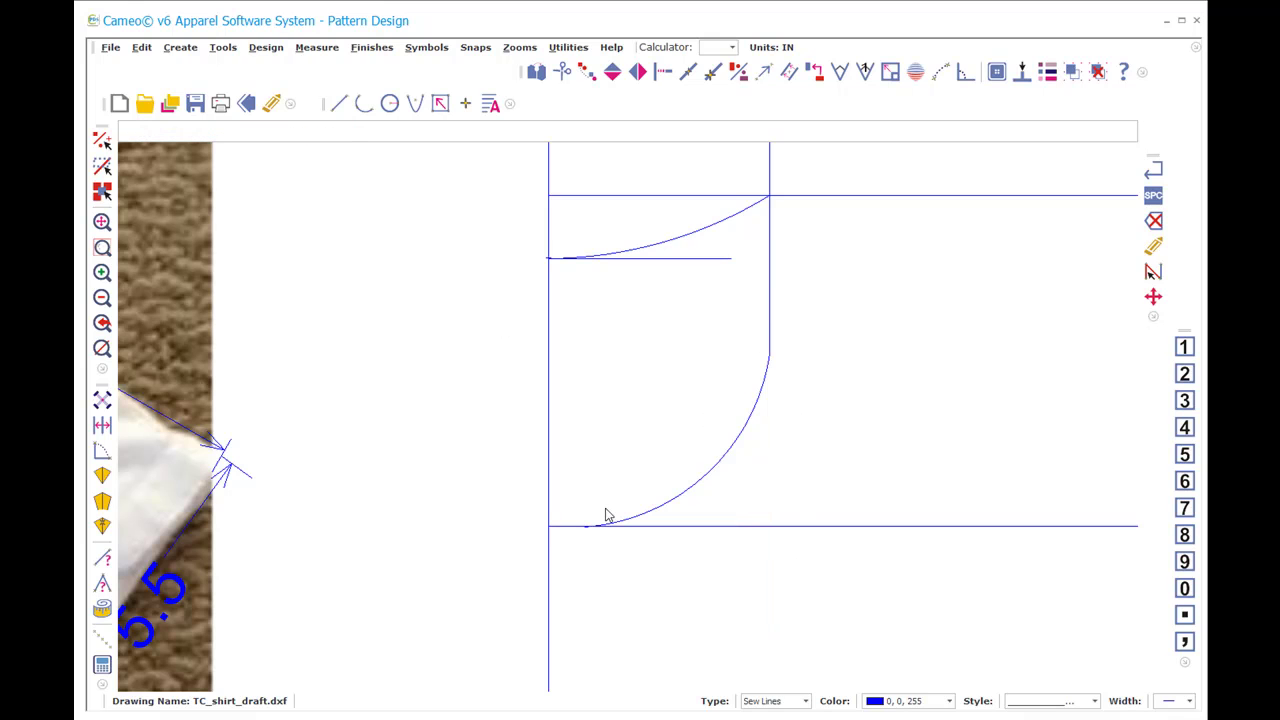
Step: Replace the front neck drop line with a short horizontal line from the lower end of the front neckline arc past the centre line
key("b")
key("r")
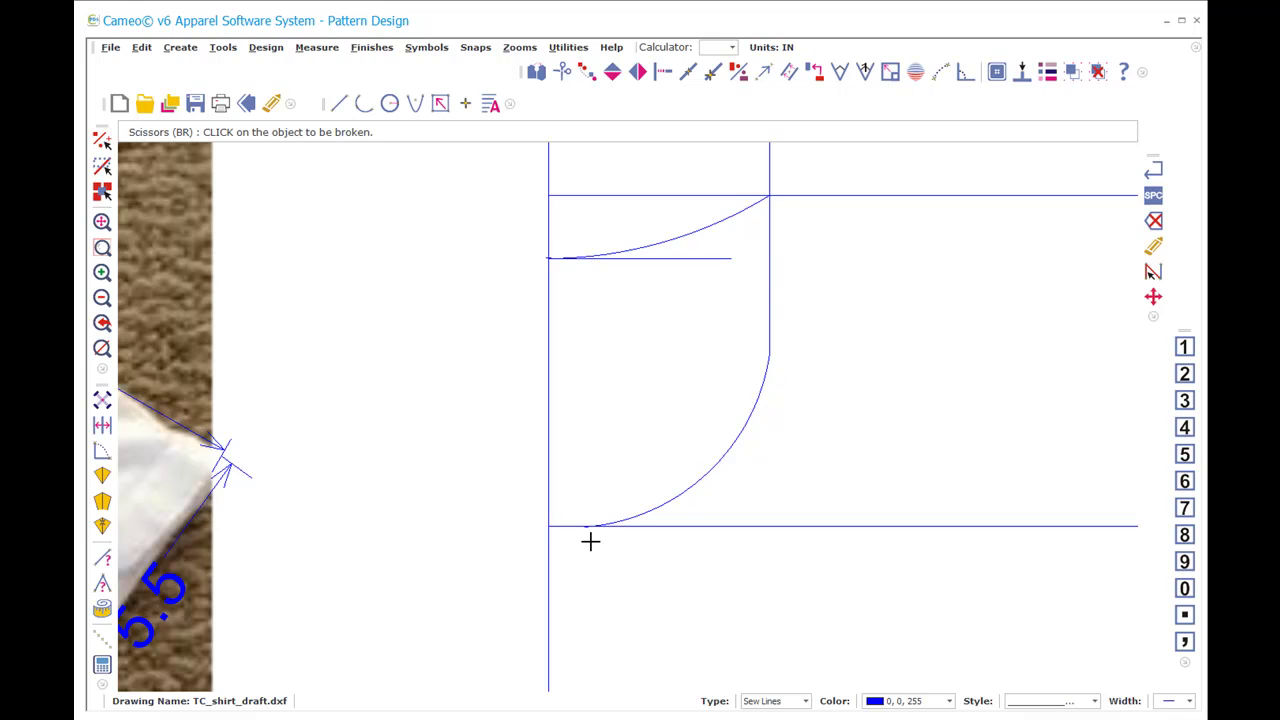
left_click(566, 526)
left_click(586, 527)
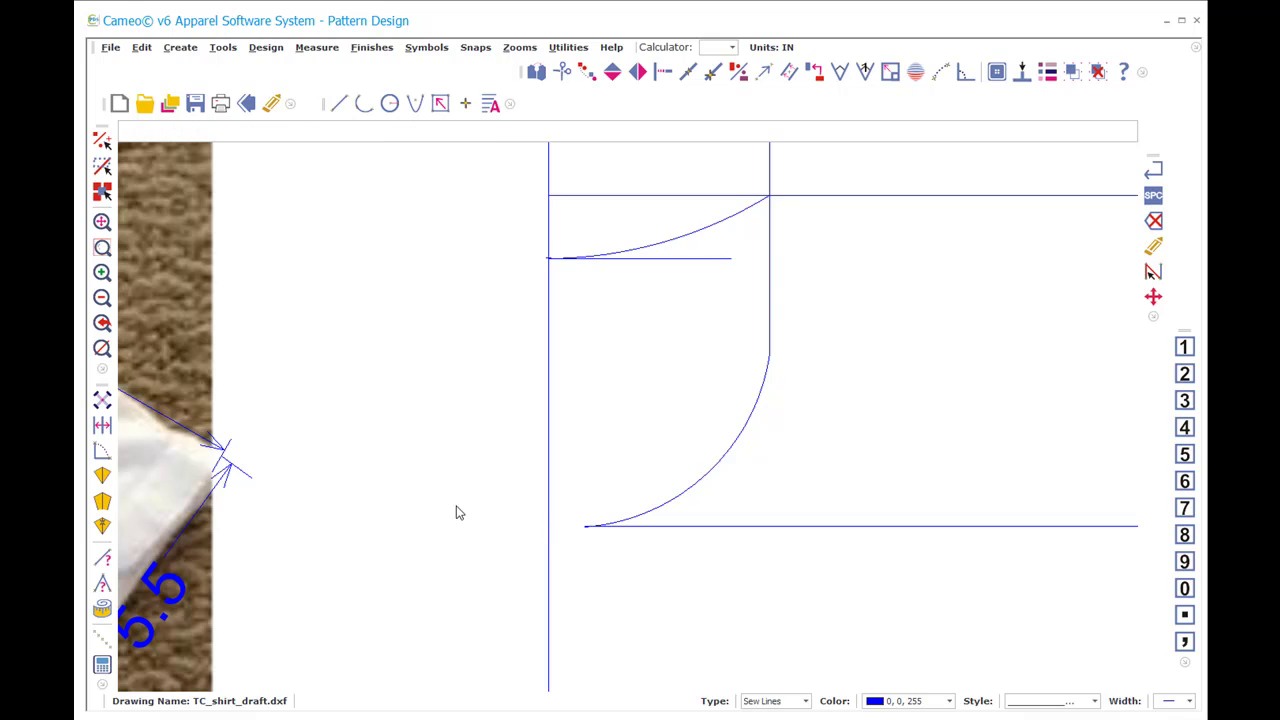
key("l")
key("i")
left_click(569, 533)
left_click(517, 526)
left_click(740, 520)
key("Delete")
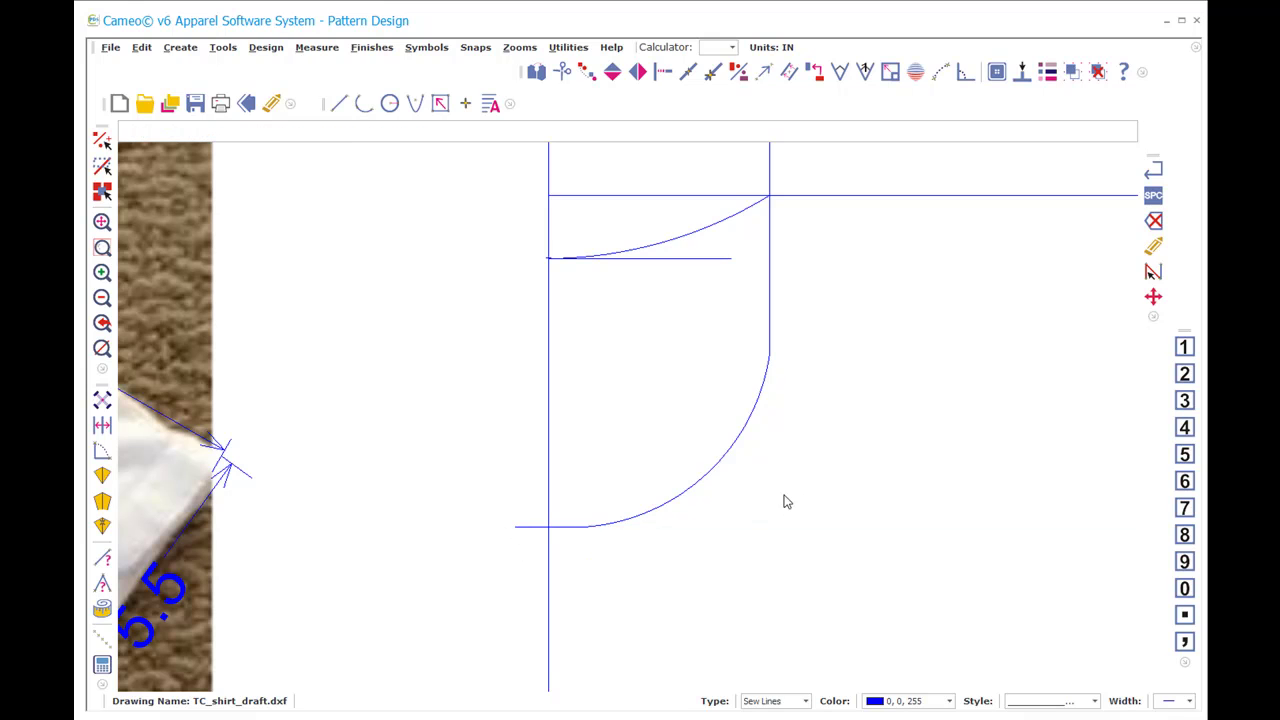
Step: Trim the short horizontal line at the base of the front neckline to the centre line
key("i")
key("b")
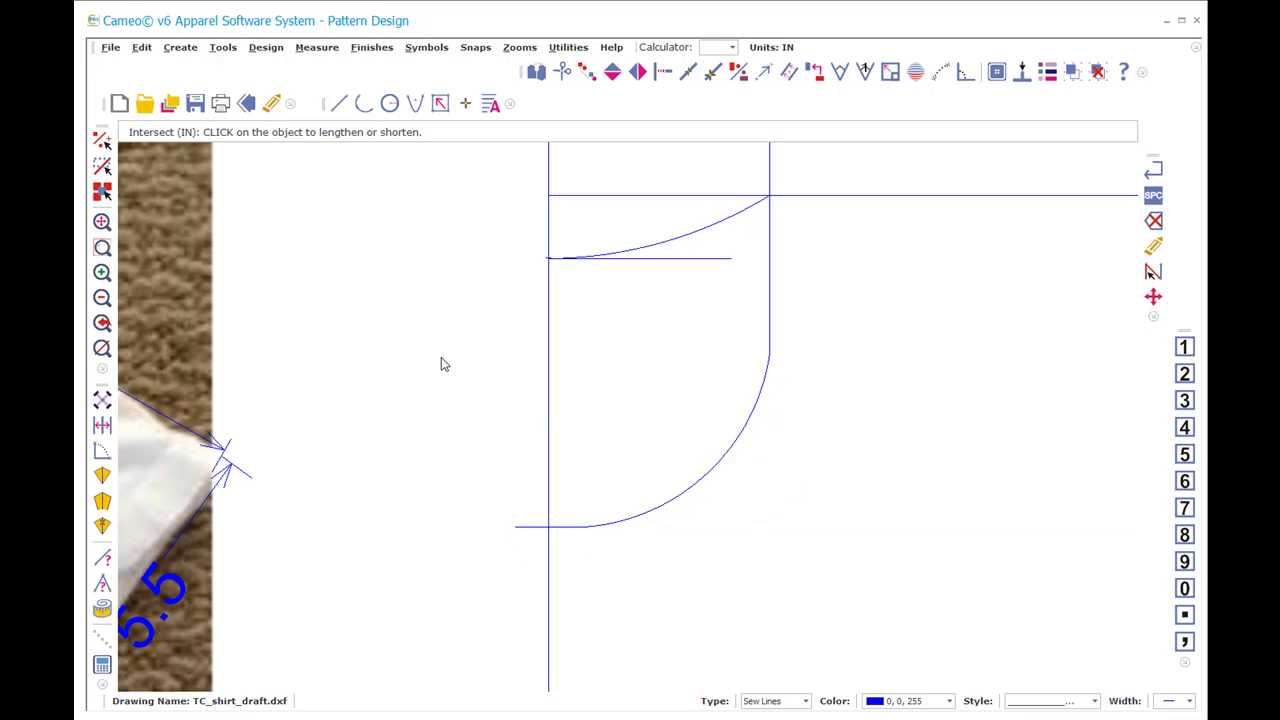
left_click(563, 529)
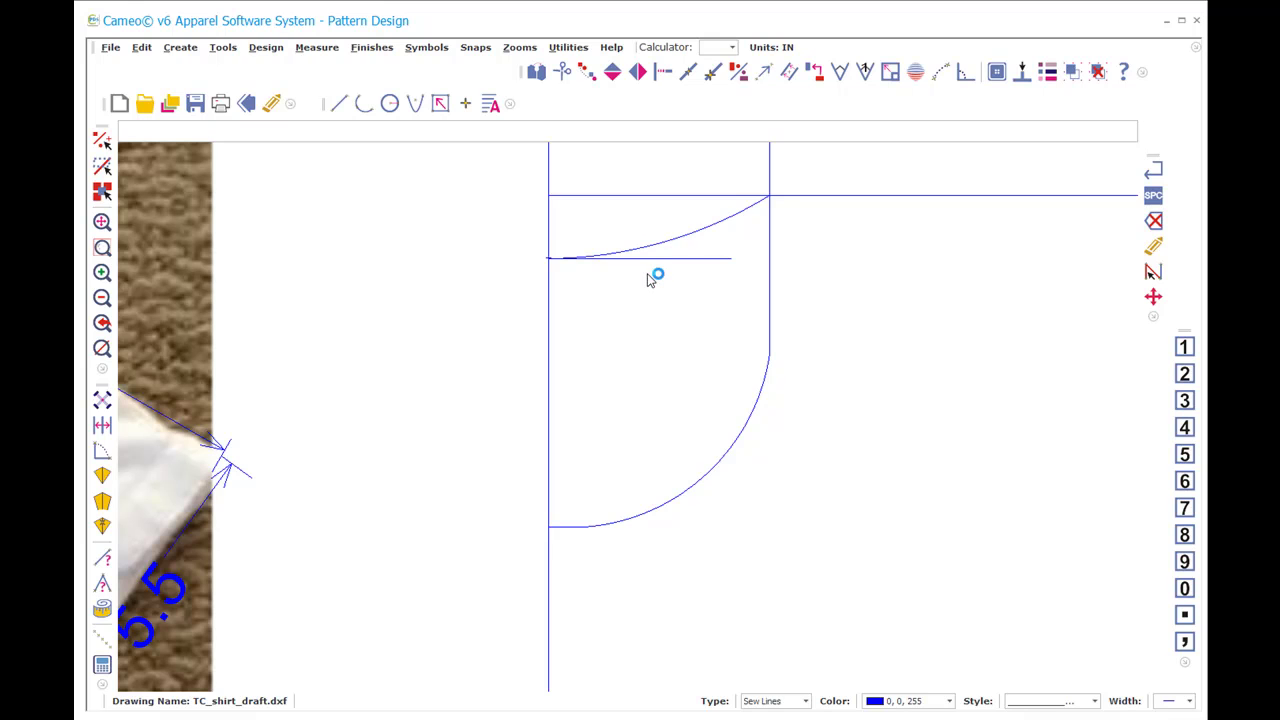
Step: Redraw the back neckline as a short arc at the neck width point joined to a longer arc toward the centre line, replacing the old arc
key("a")
key("r")
left_click(766, 200)
left_click(757, 208)
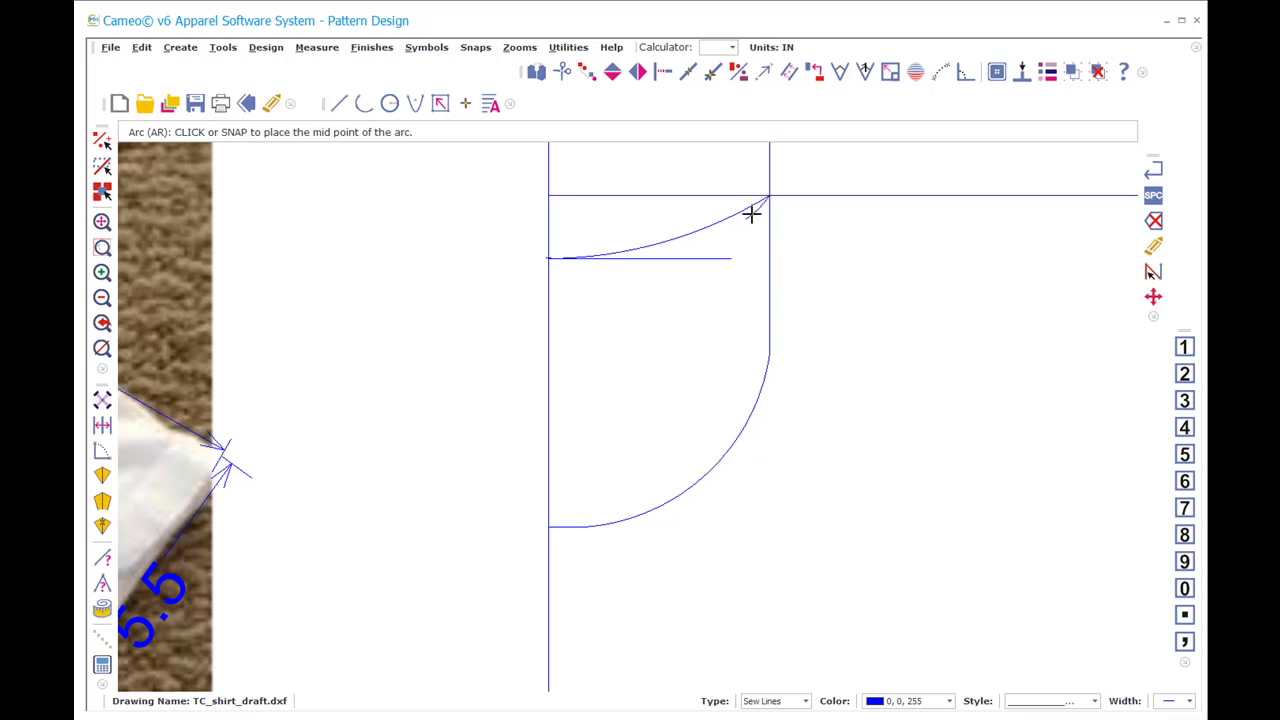
left_click(755, 209)
left_click(758, 207)
left_click(585, 252)
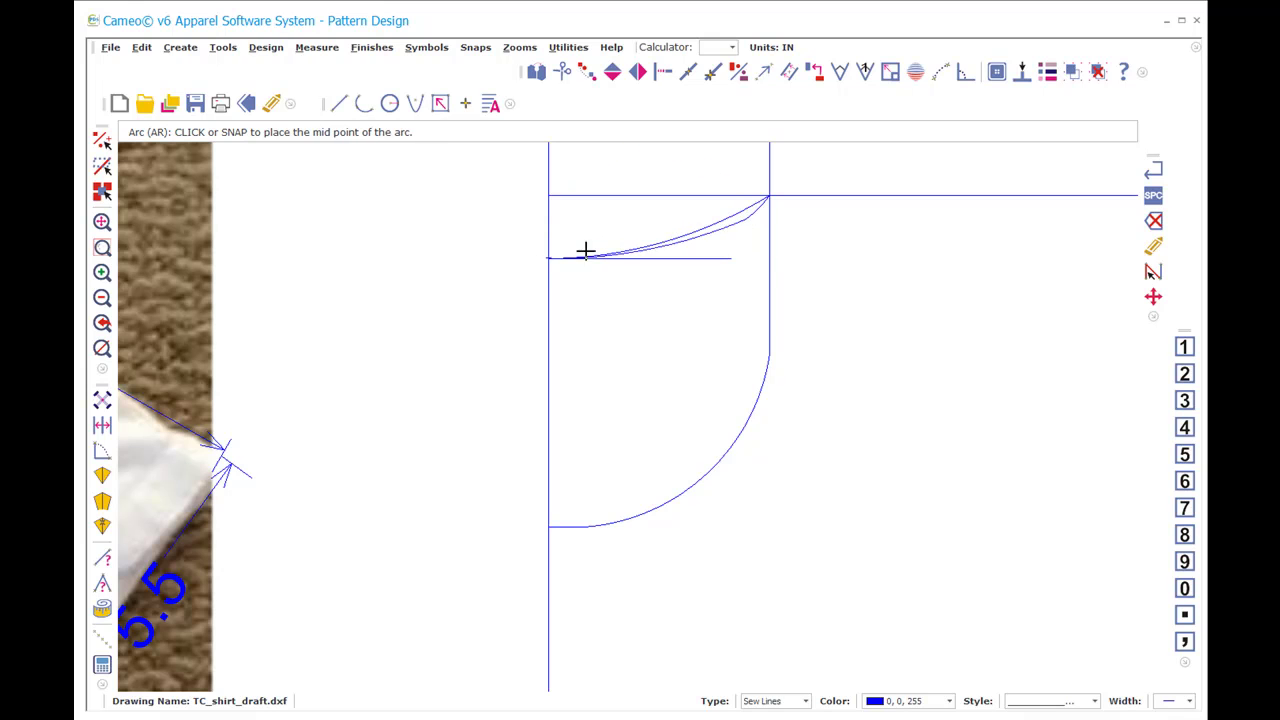
left_click(688, 240)
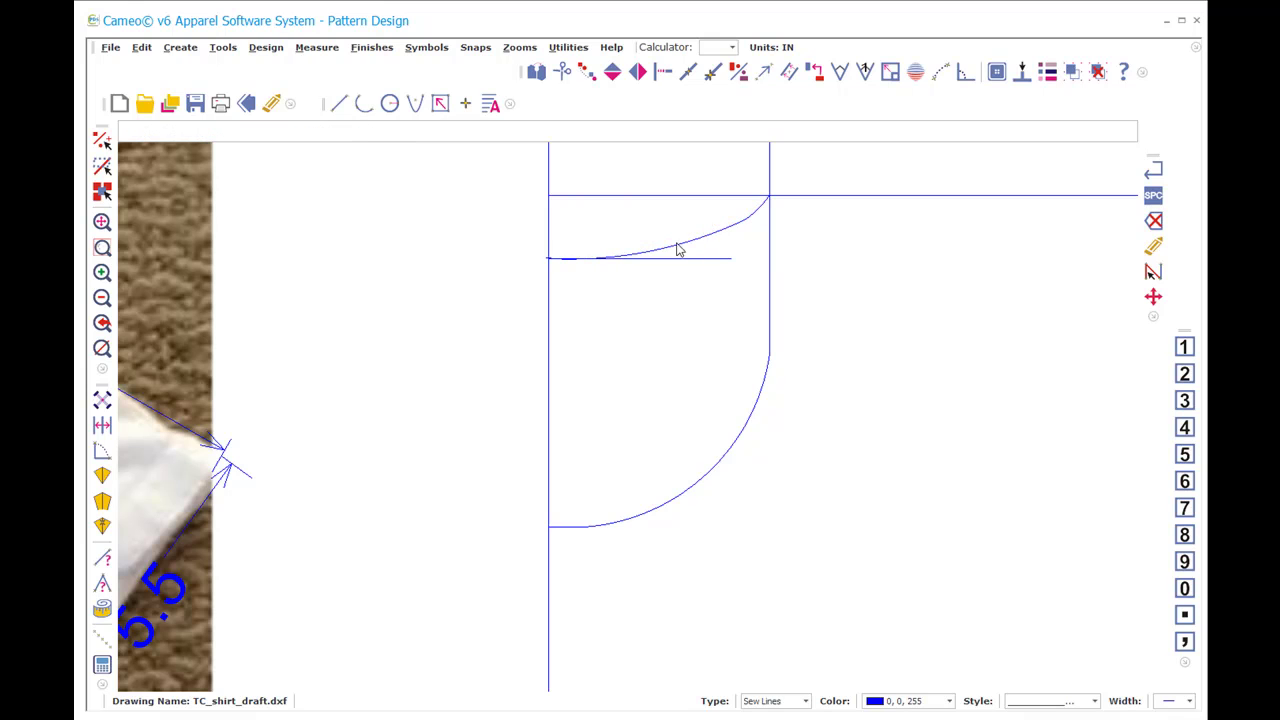
Step: Delete the back neck drop guide and adjust the back neckline arc to run level into the centre line
left_click(688, 277)
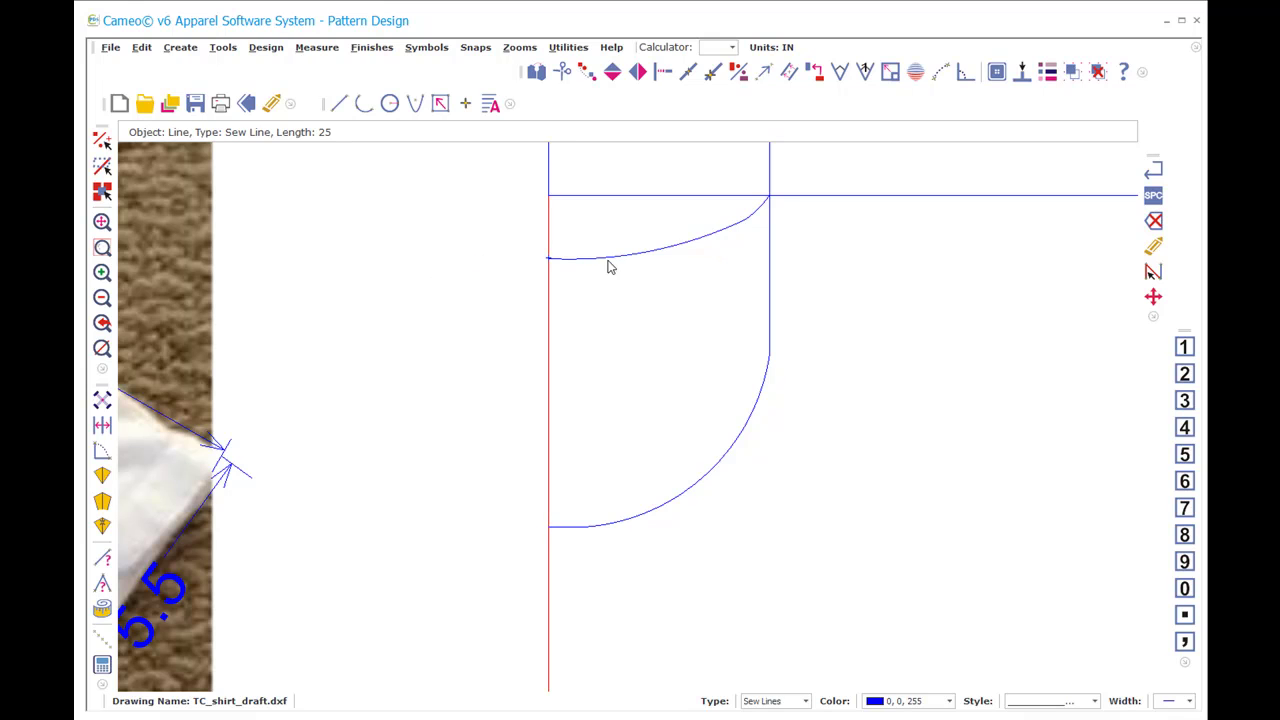
key("m")
key("p")
left_click(550, 254)
left_click(549, 258)
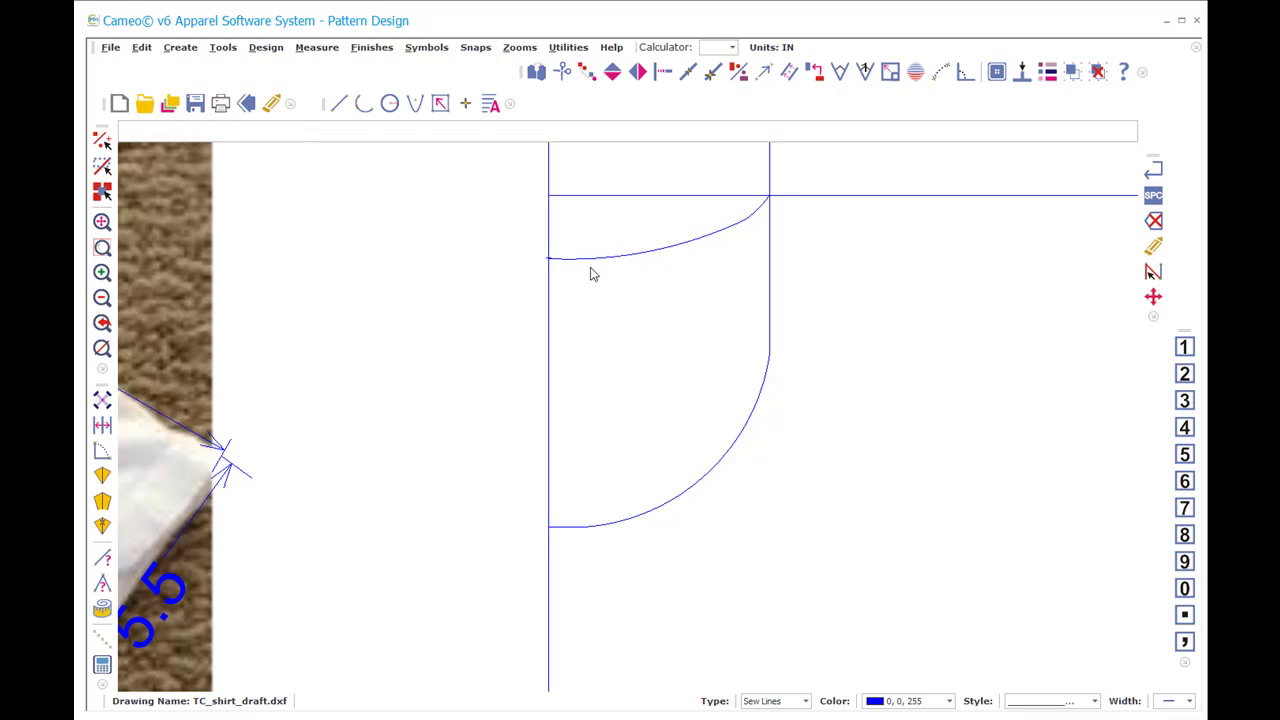
left_click(684, 238)
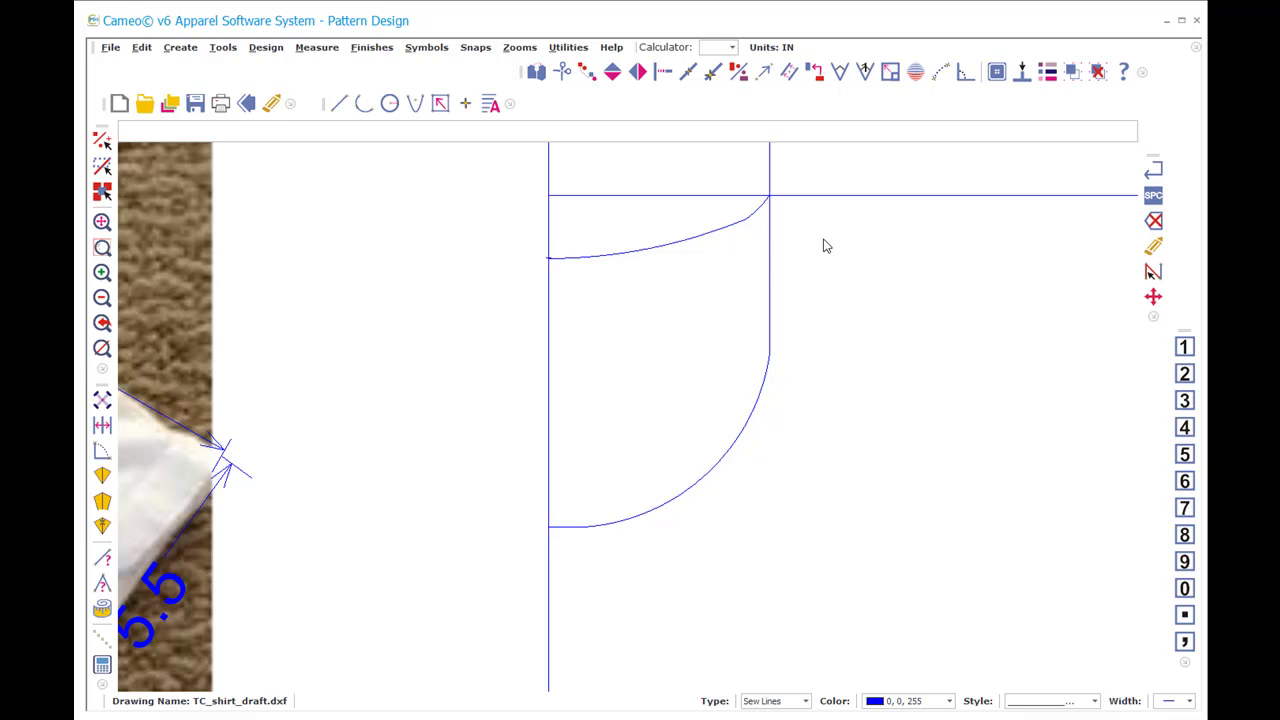
Step: Draw a shallow blending arc across the corner between the neck width guide and the front neckline arc
type("arc.")
left_click(767, 313)
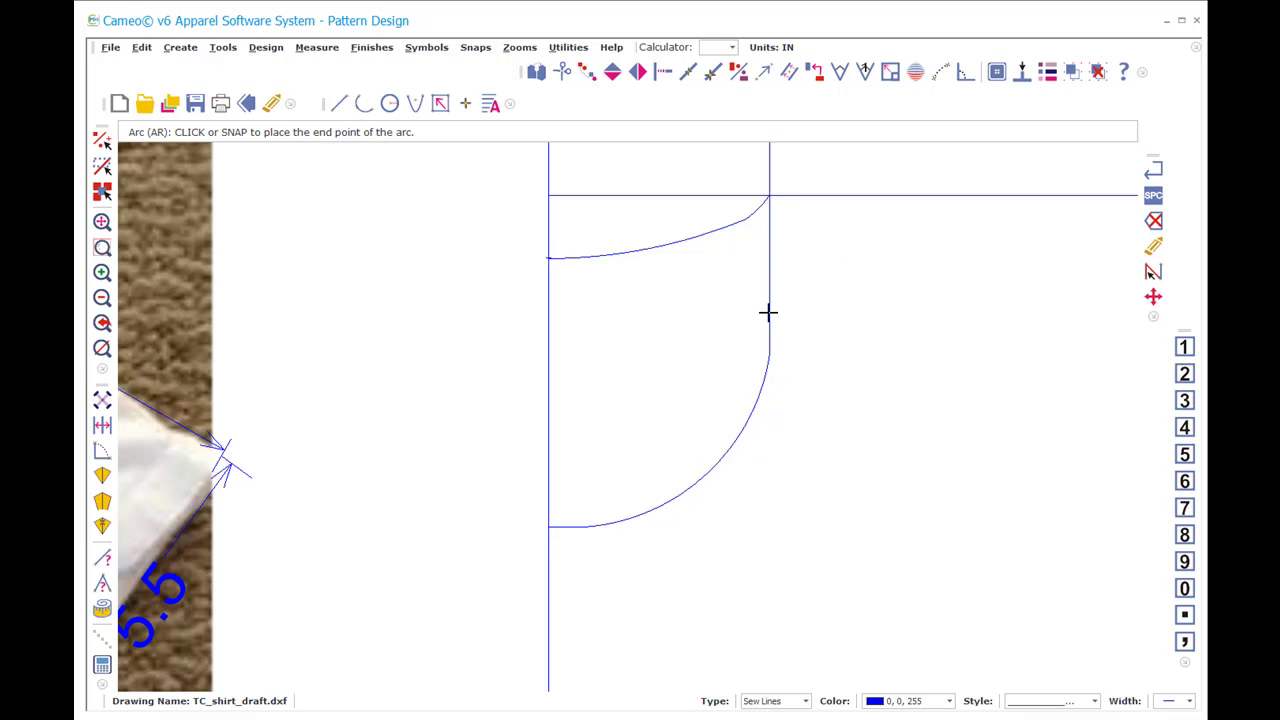
left_click(755, 404)
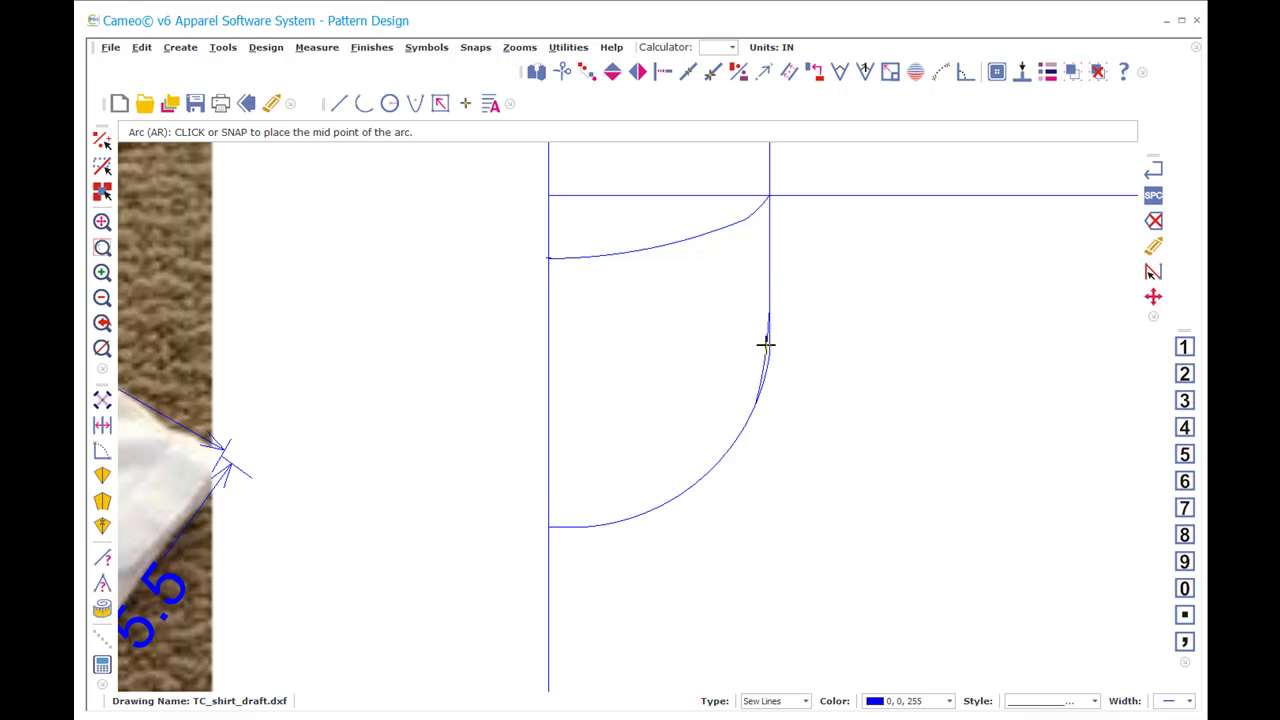
left_click(765, 344)
Step: Break the neck width guide and front neckline arc at the ends of the blending arc and remove the excess pieces
type("br")
left_click(767, 284)
left_click(767, 311)
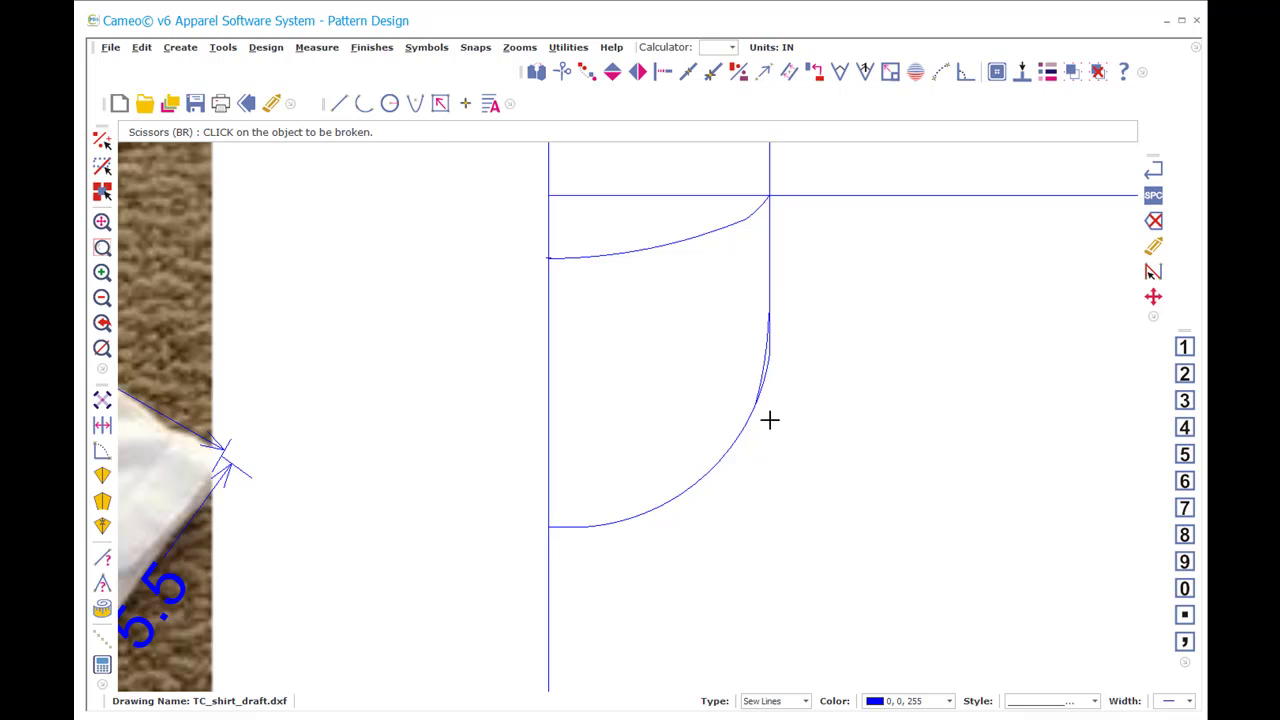
left_click(750, 424)
left_click(755, 426)
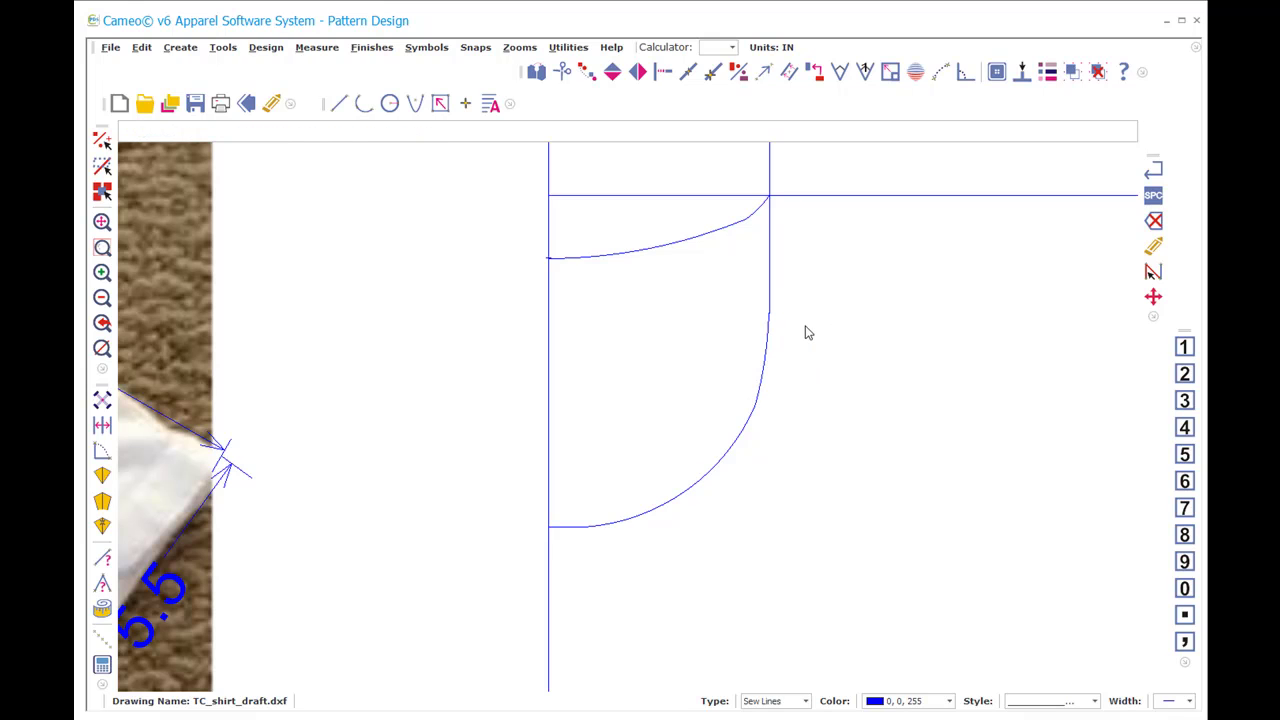
Step: Adjust the points where the front neckline segments join to smooth the curve
key("m")
key("p")
key("Escape")
key("m")
key("p")
left_click(754, 403)
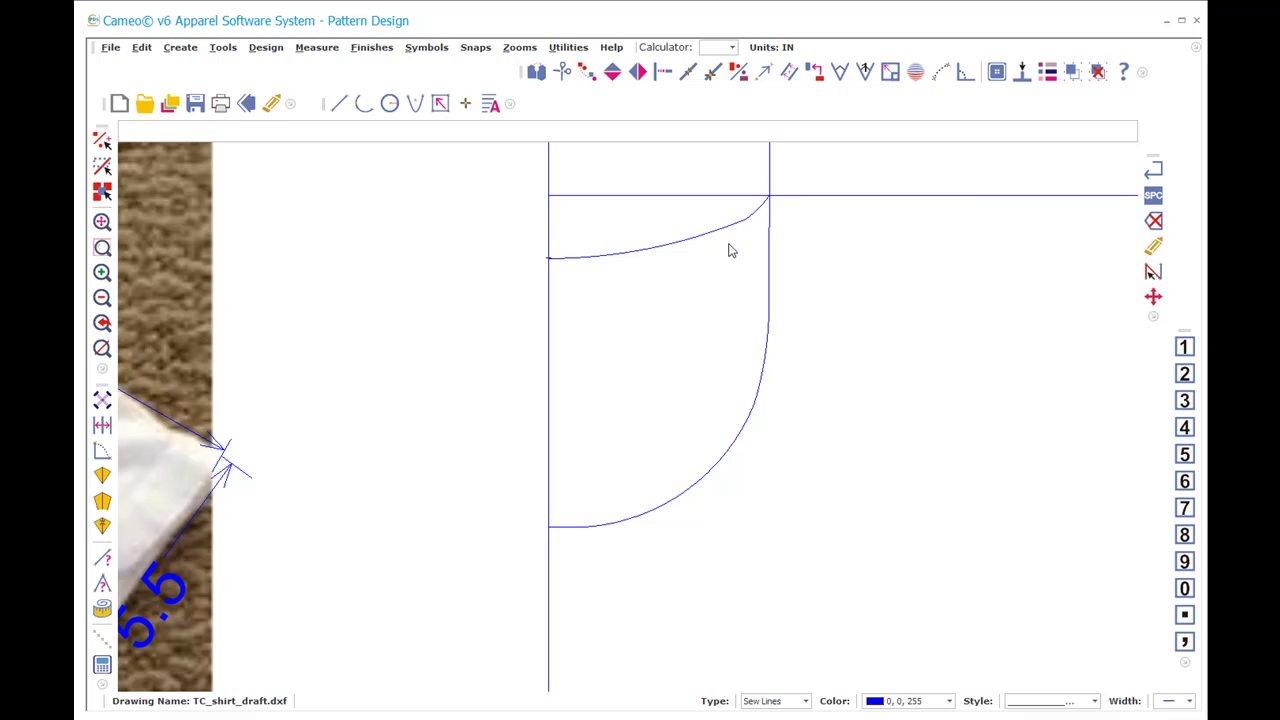
Step: Offset the short vertical guide above the centre line 7.25 in to the right for half the shoulder width
scroll(659, 410, "down", 5)
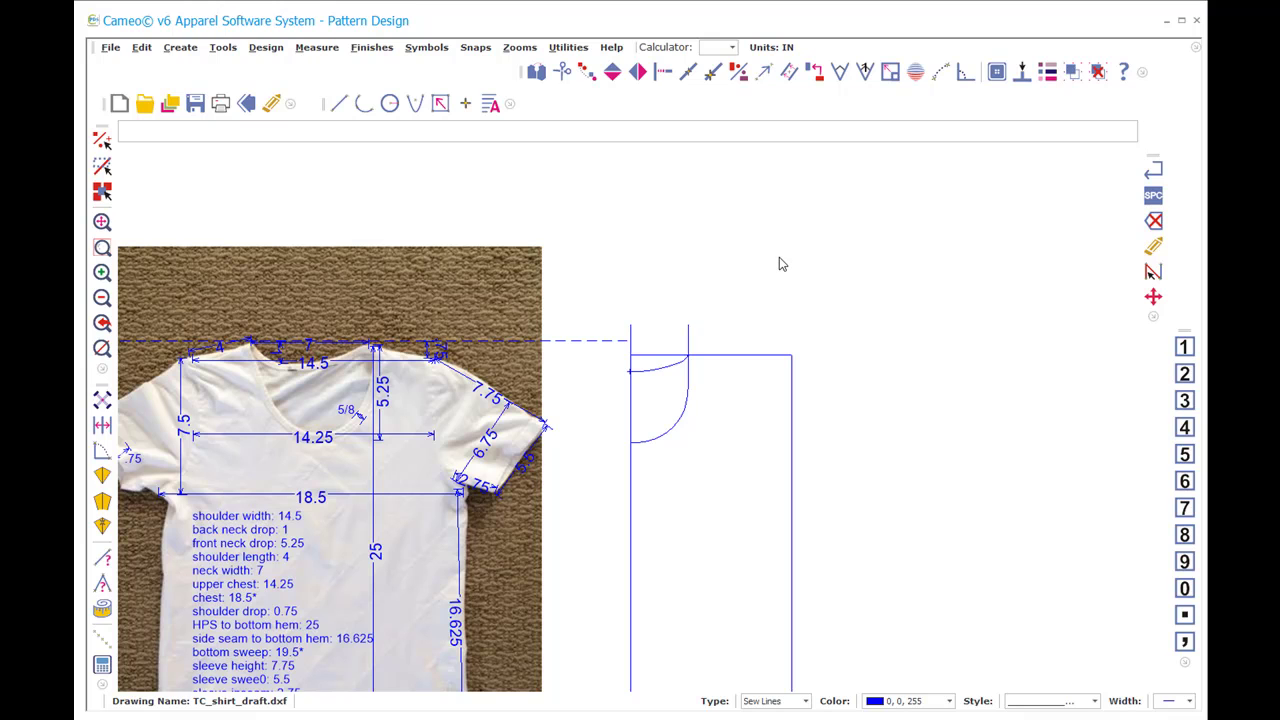
type("f")
key("Return")
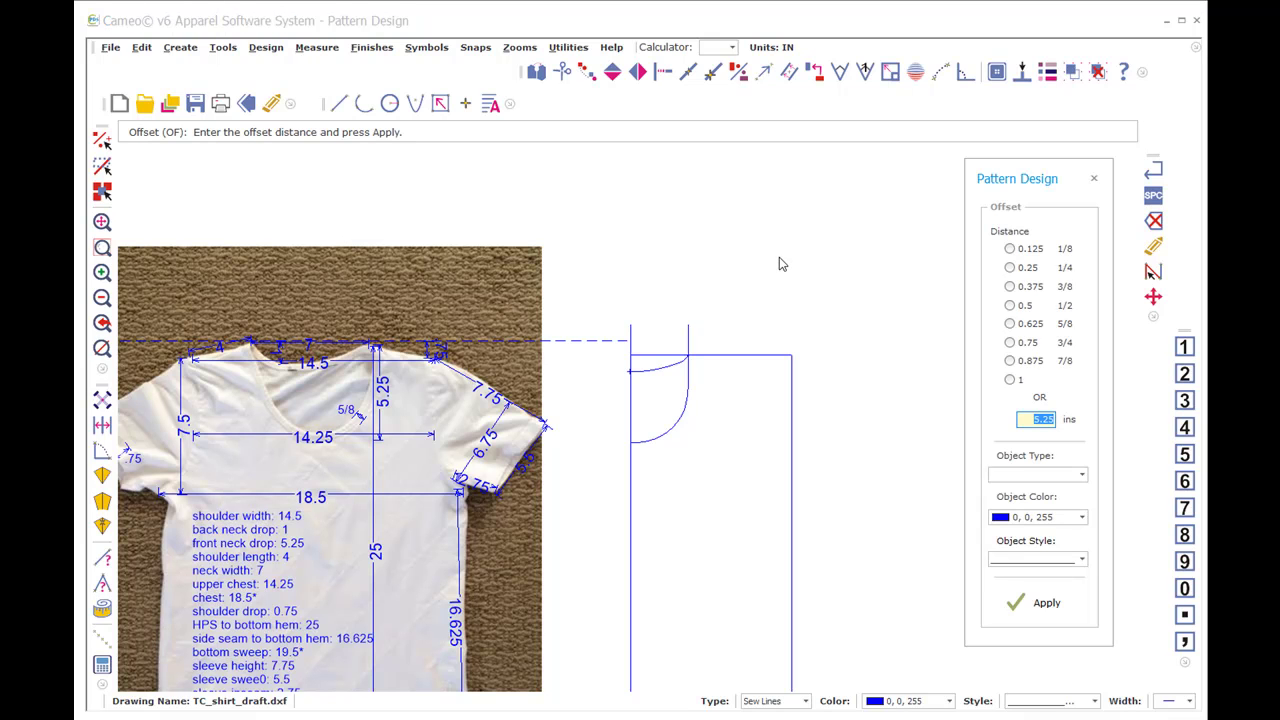
type("7.25")
left_click(1046, 600)
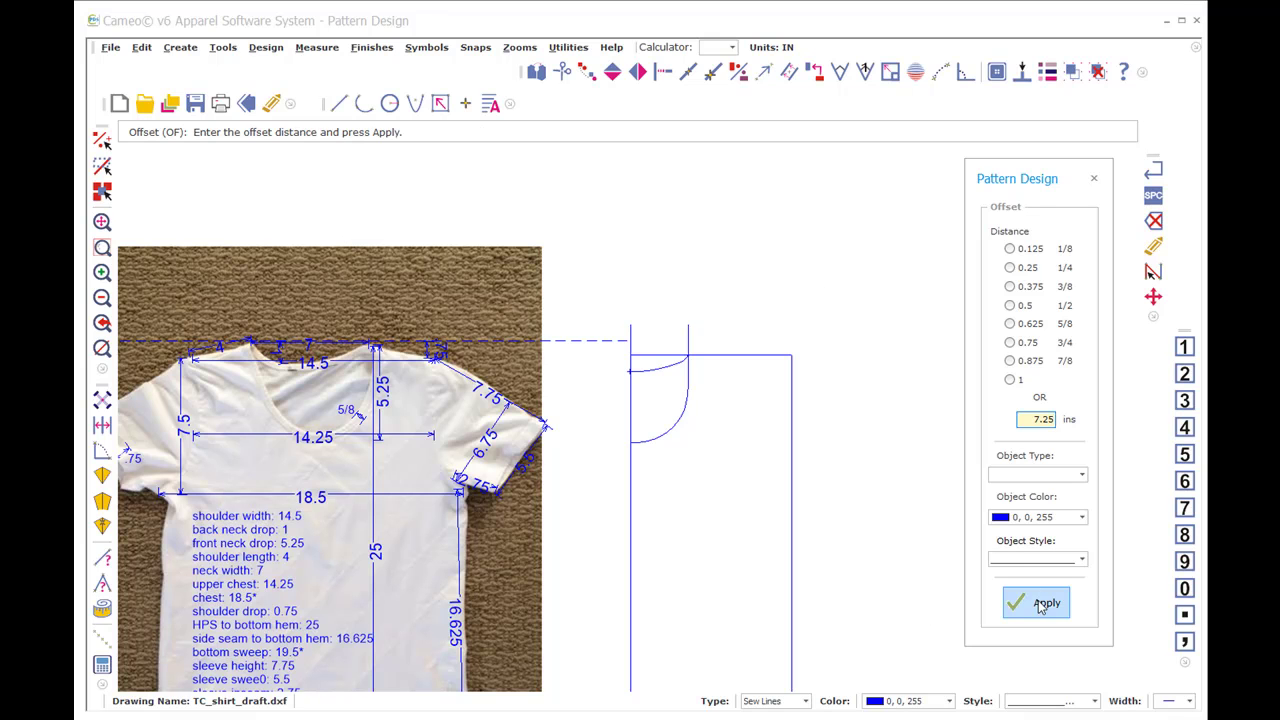
left_click(635, 337)
left_click(677, 331)
key("Escape")
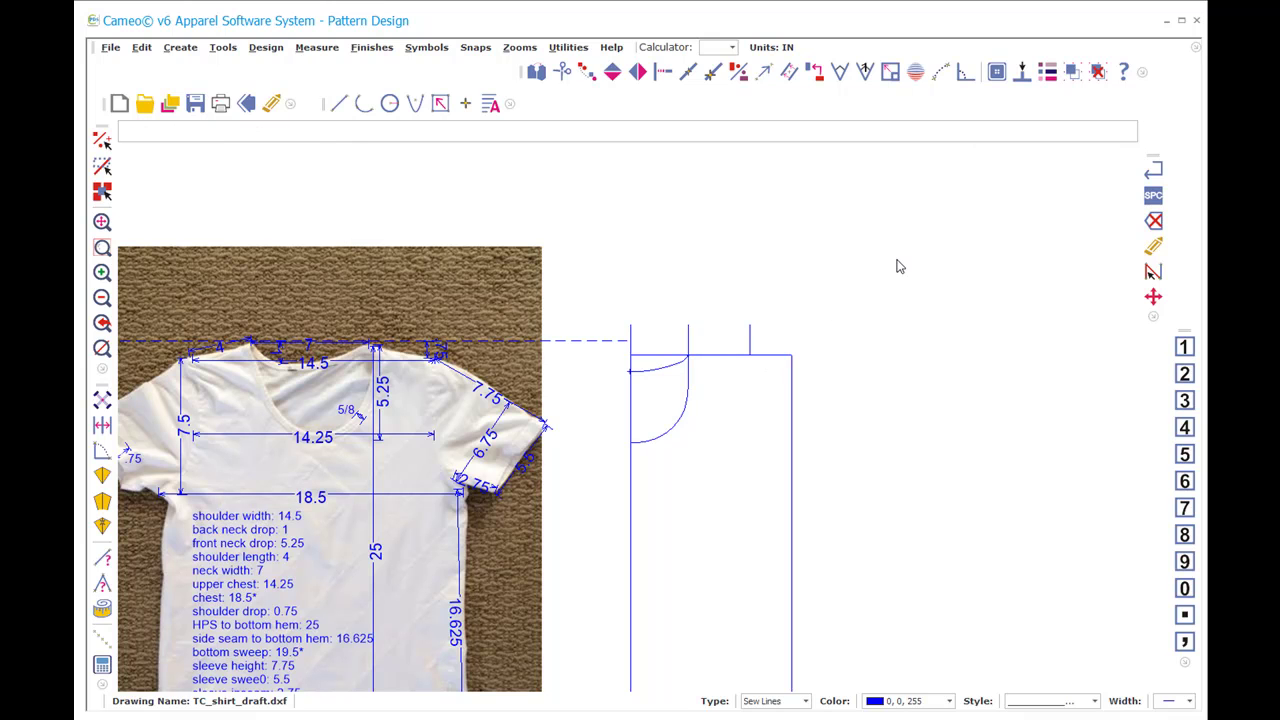
key("l")
left_click(750, 354)
left_click(750, 383)
key("i")
key("n")
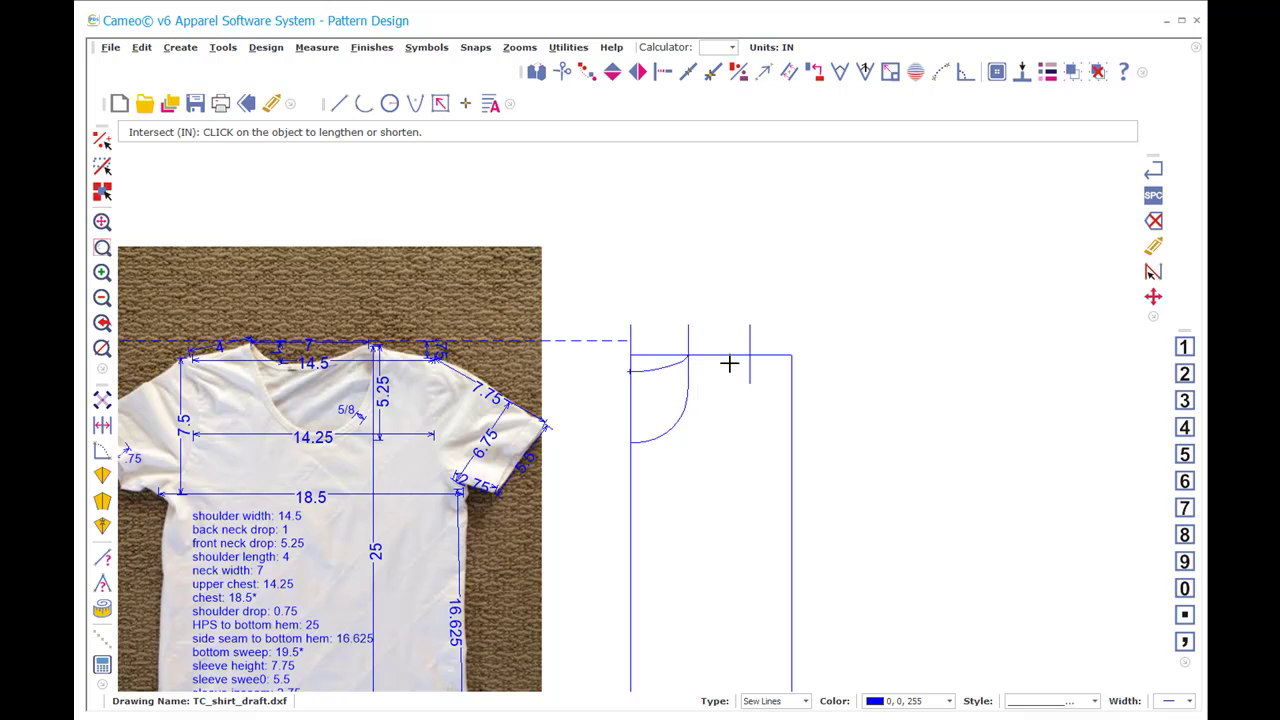
left_click(740, 343)
key("Escape")
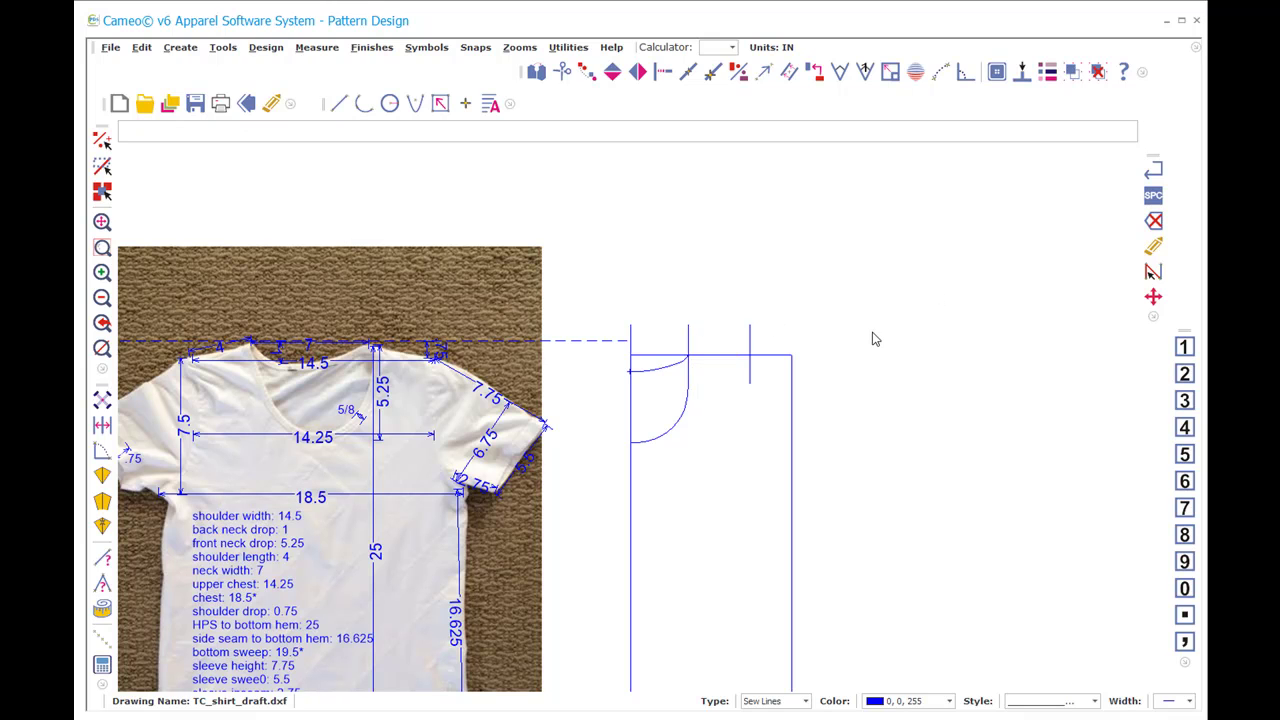
key("i")
key("n")
left_click(752, 345)
key("Escape")
key("z")
key("w")
left_click(585, 272)
left_click(924, 461)
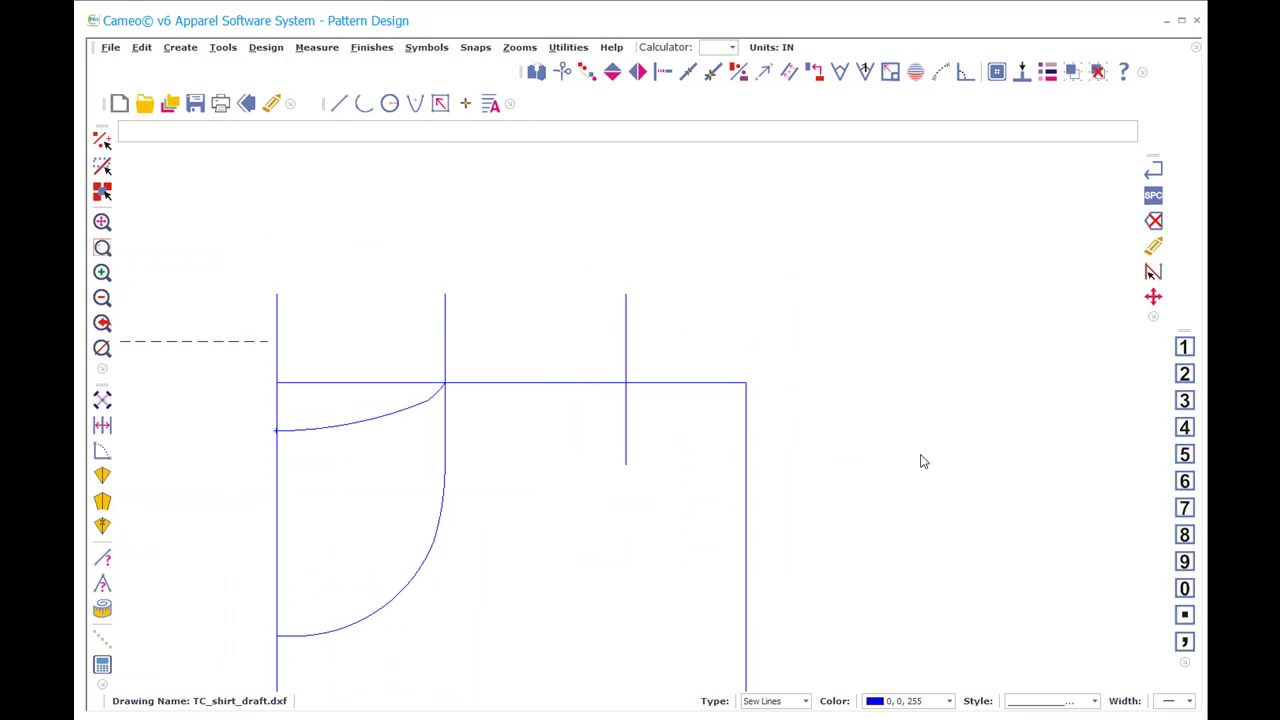
left_click(626, 440)
key("Delete")
Step: Draw a 0.75 in vertical line down from the lower end of the shoulder width guide for the shoulder drop
key("minus")
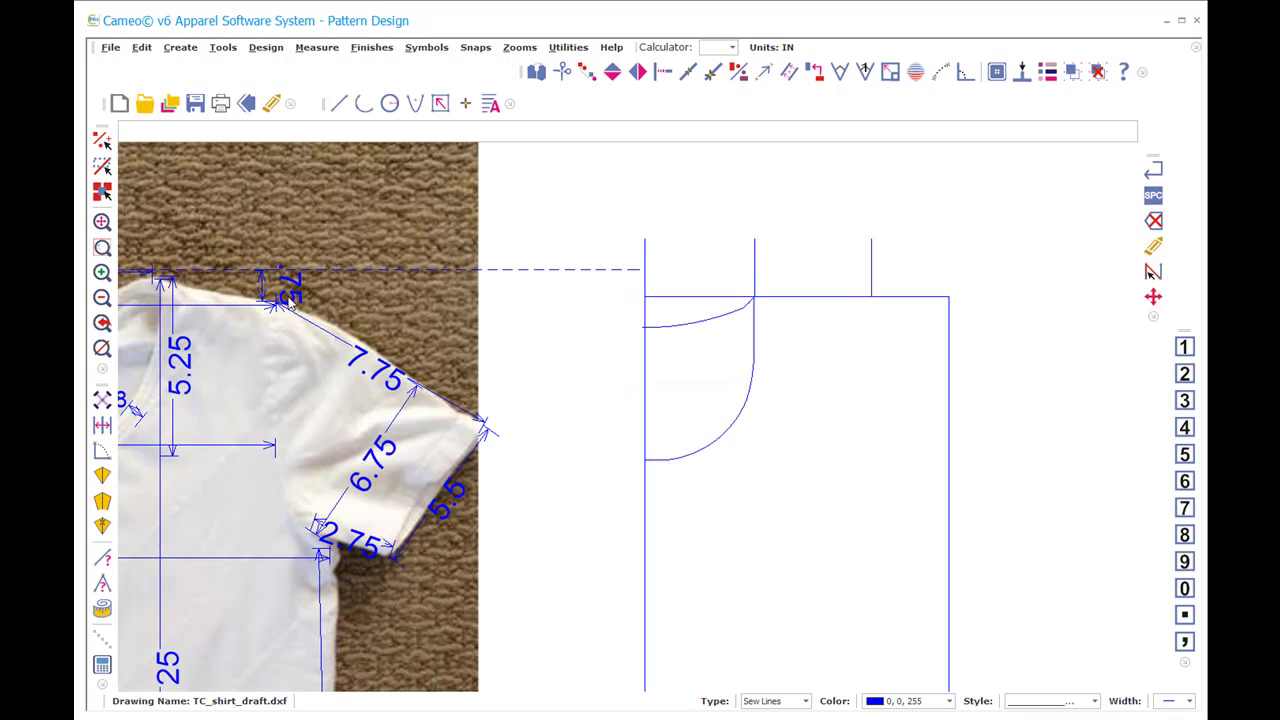
key("l")
left_click(872, 297)
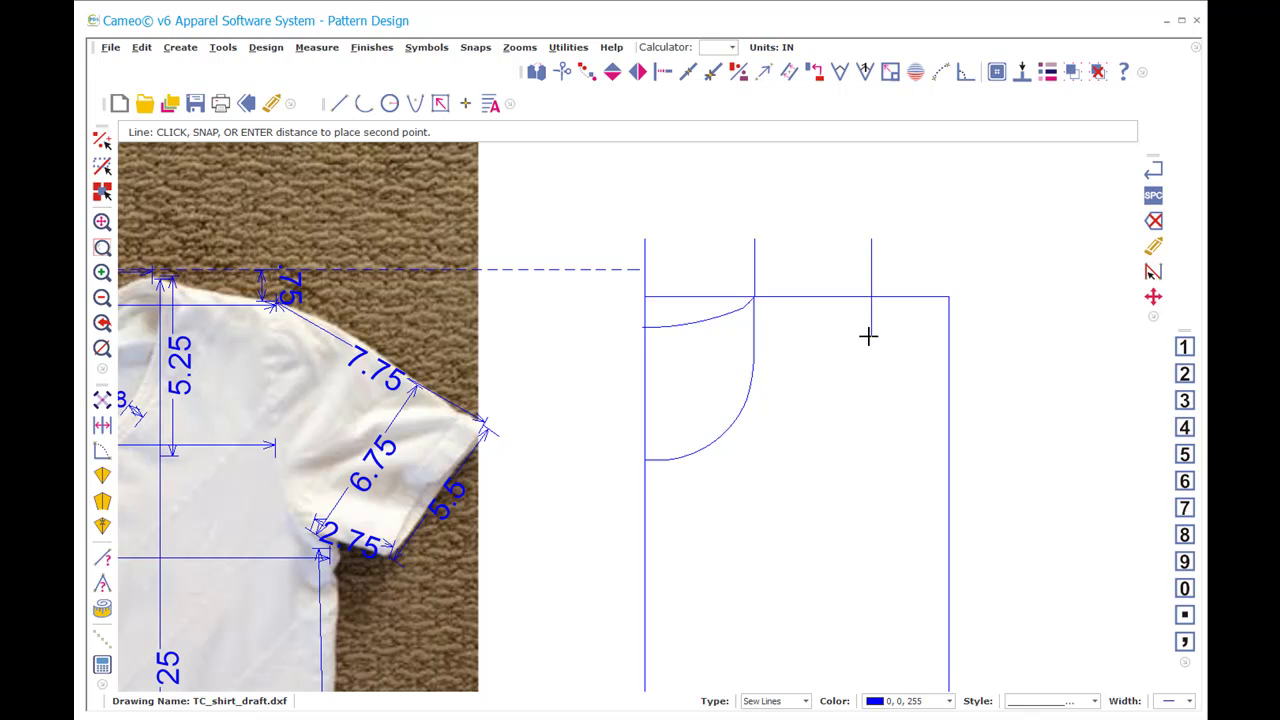
type(".75")
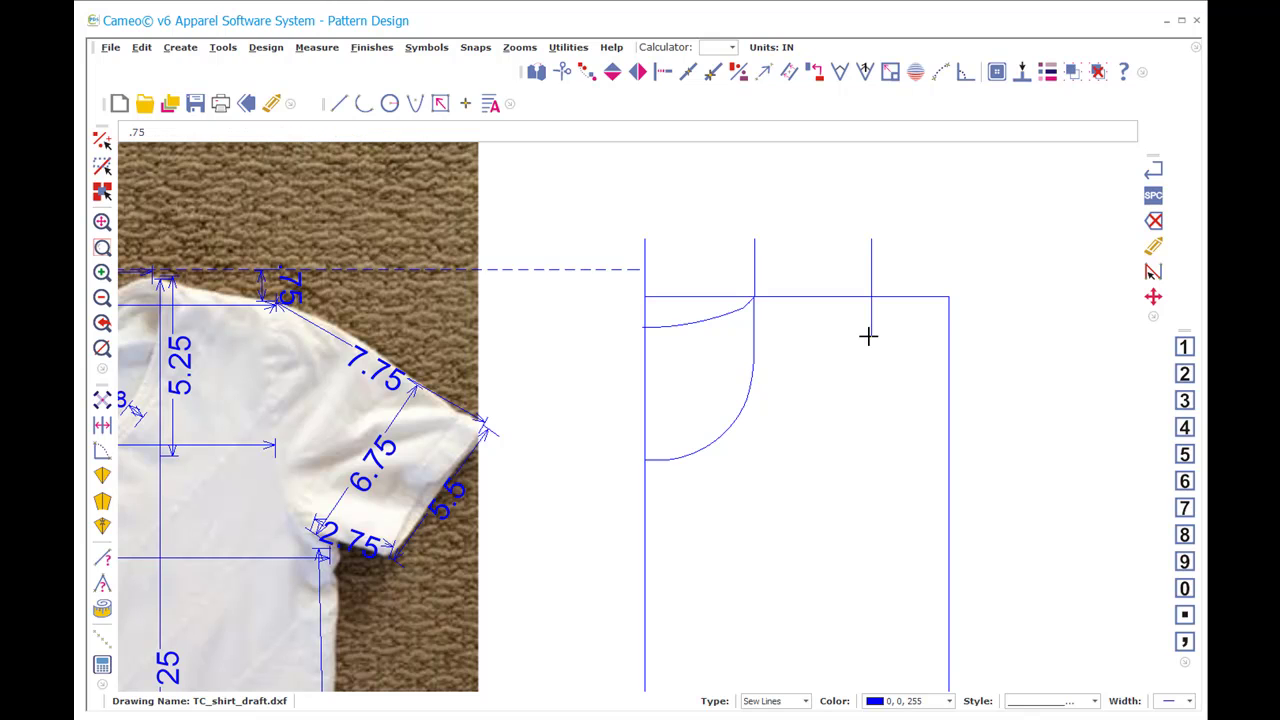
key("Return")
Step: Draw the sloped shoulder line from the high neck point to the lower end of the shoulder drop line
key("l")
left_click(756, 297)
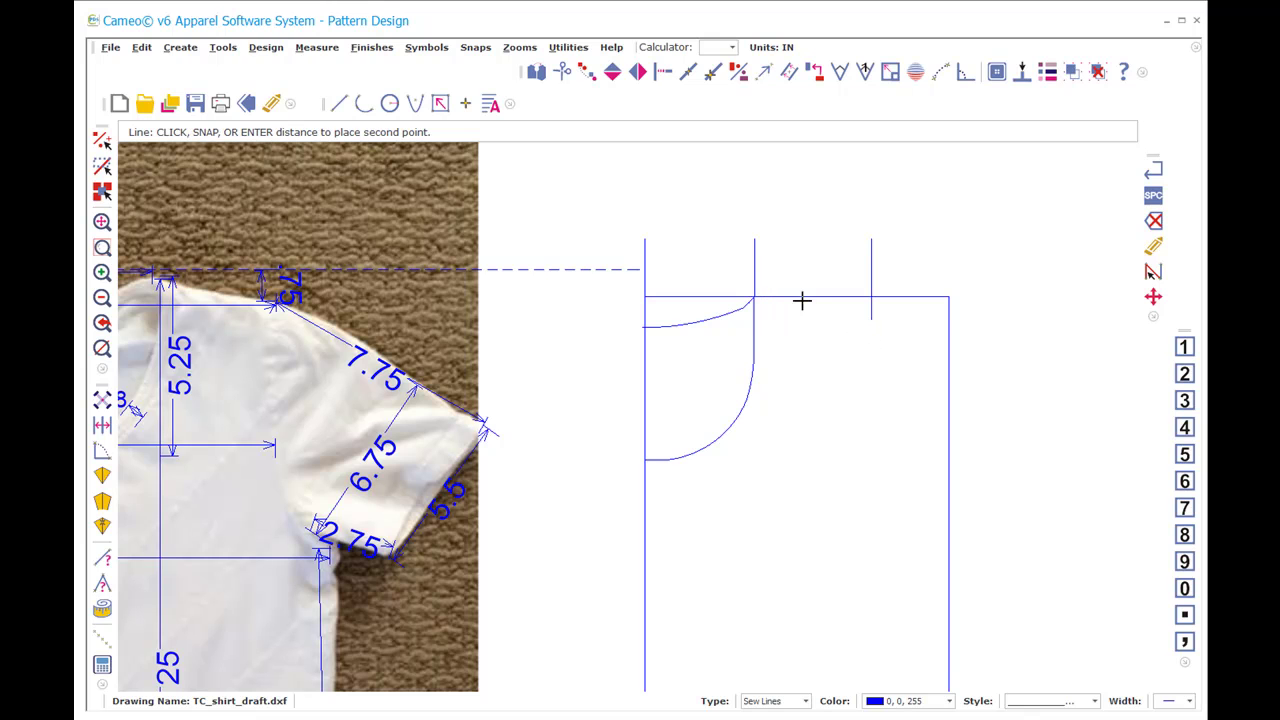
left_click(877, 320)
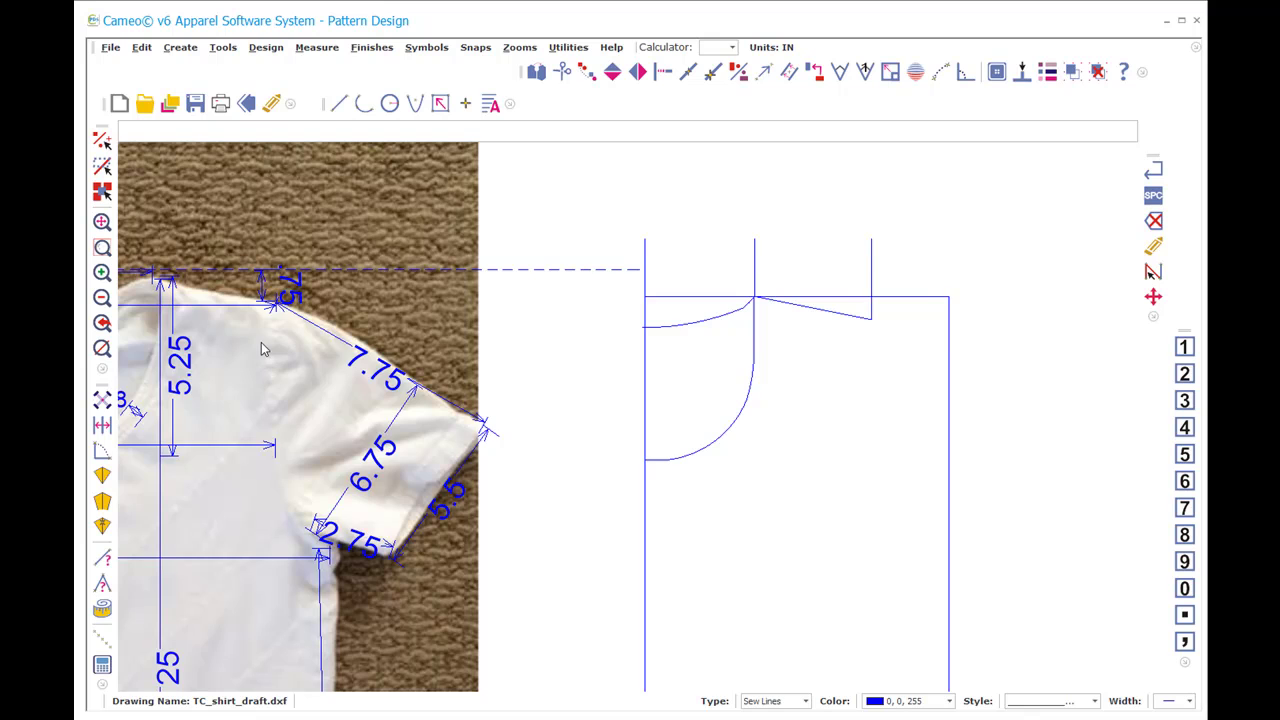
Step: Examine the shoulder length dimension and its end points on the shirt photo in relation to the high point shoulder line
scroll(266, 346, "down", 2)
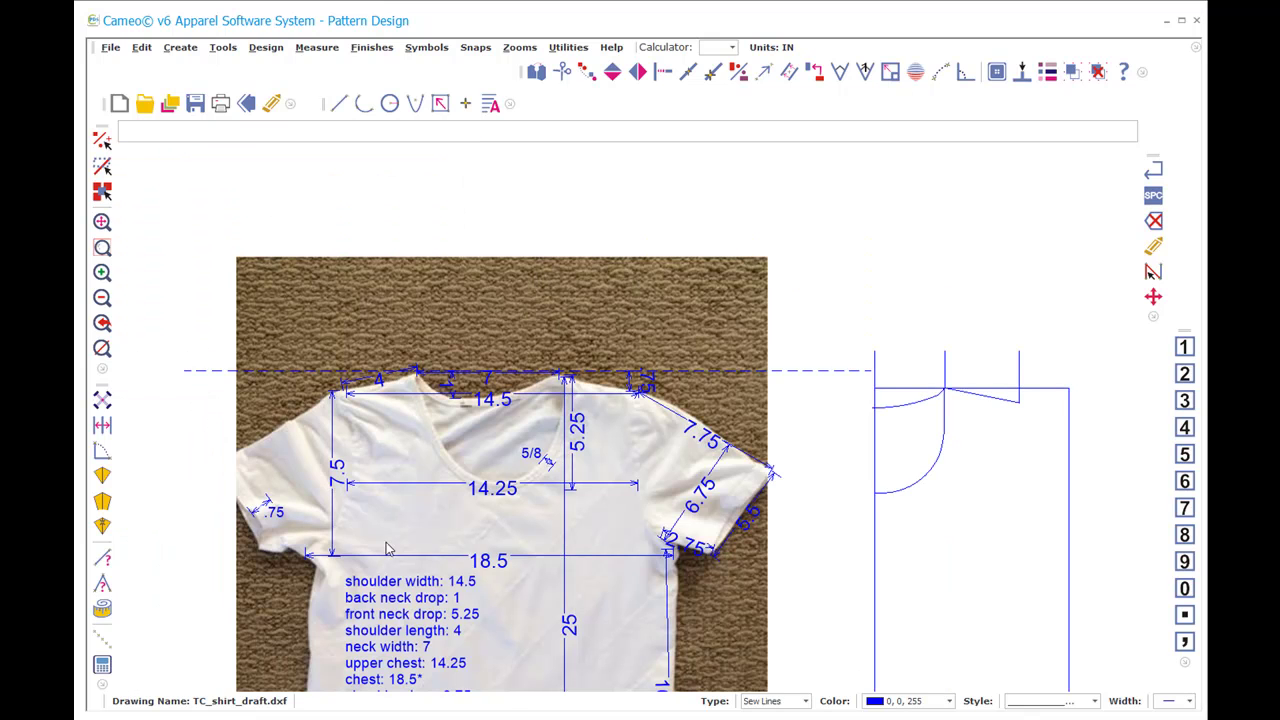
scroll(628, 432, "down", 2)
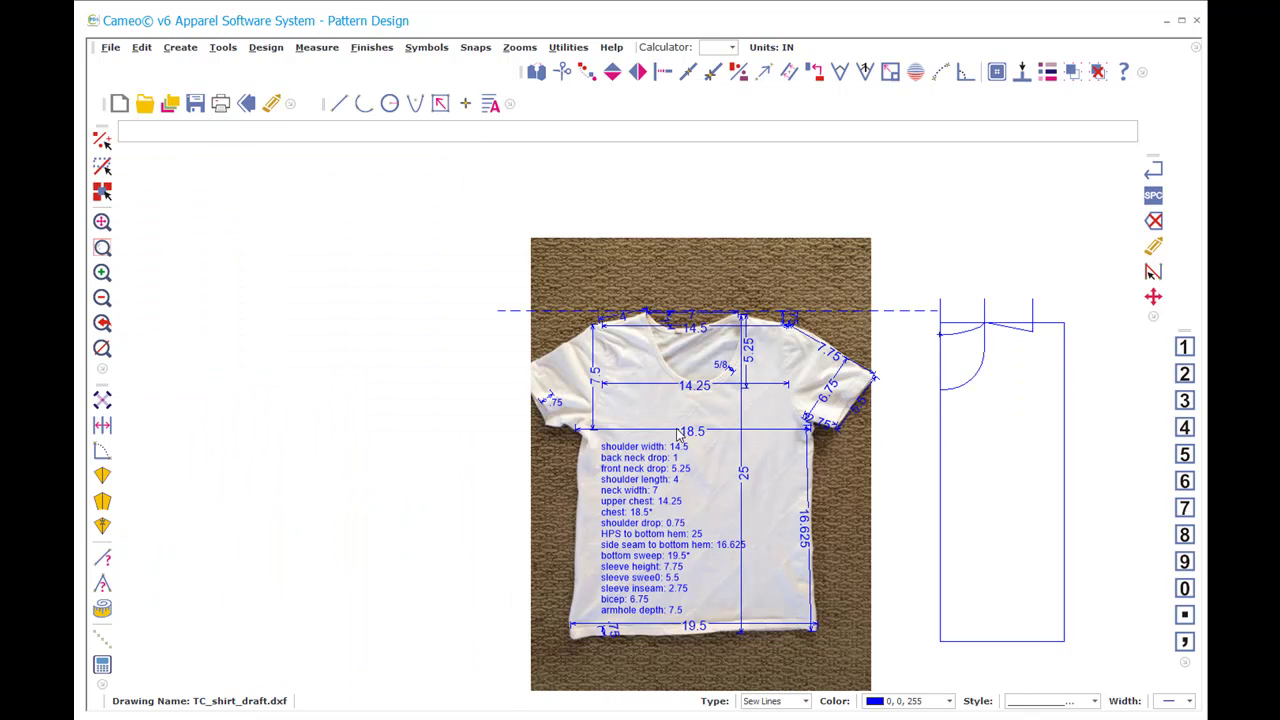
type("zw")
left_click(604, 308)
left_click(672, 374)
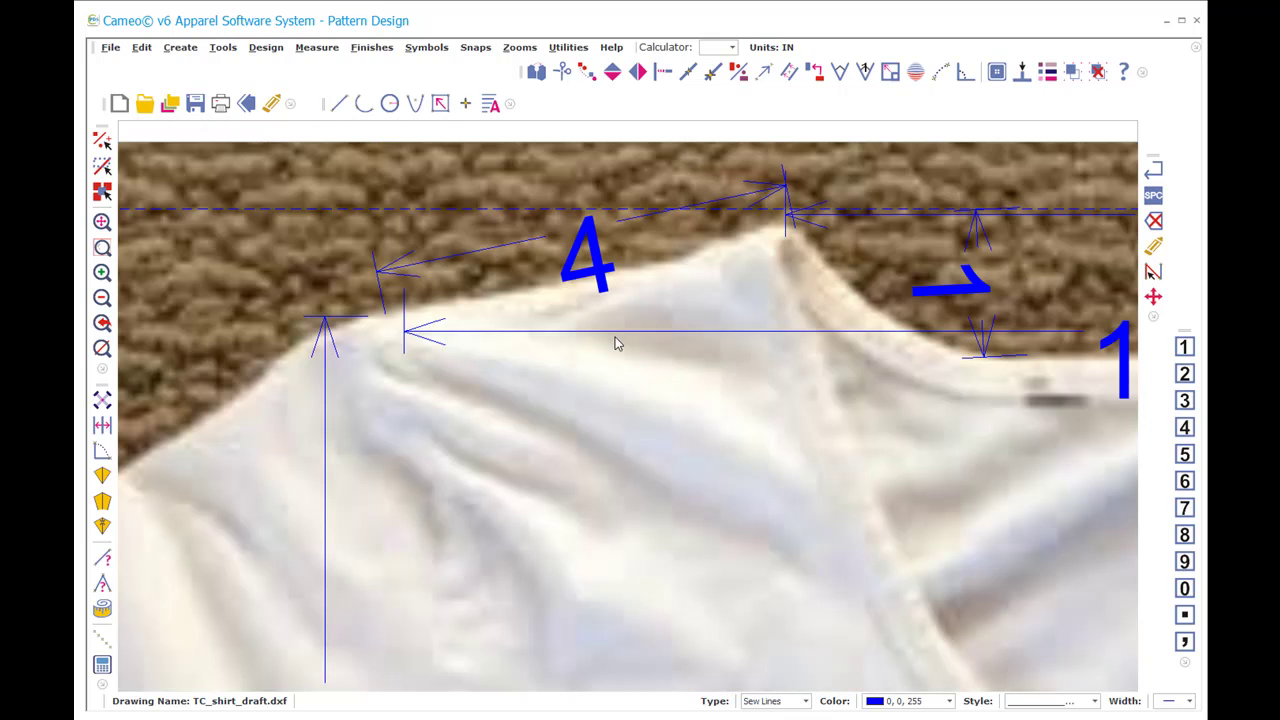
scroll(628, 419, "up", 2)
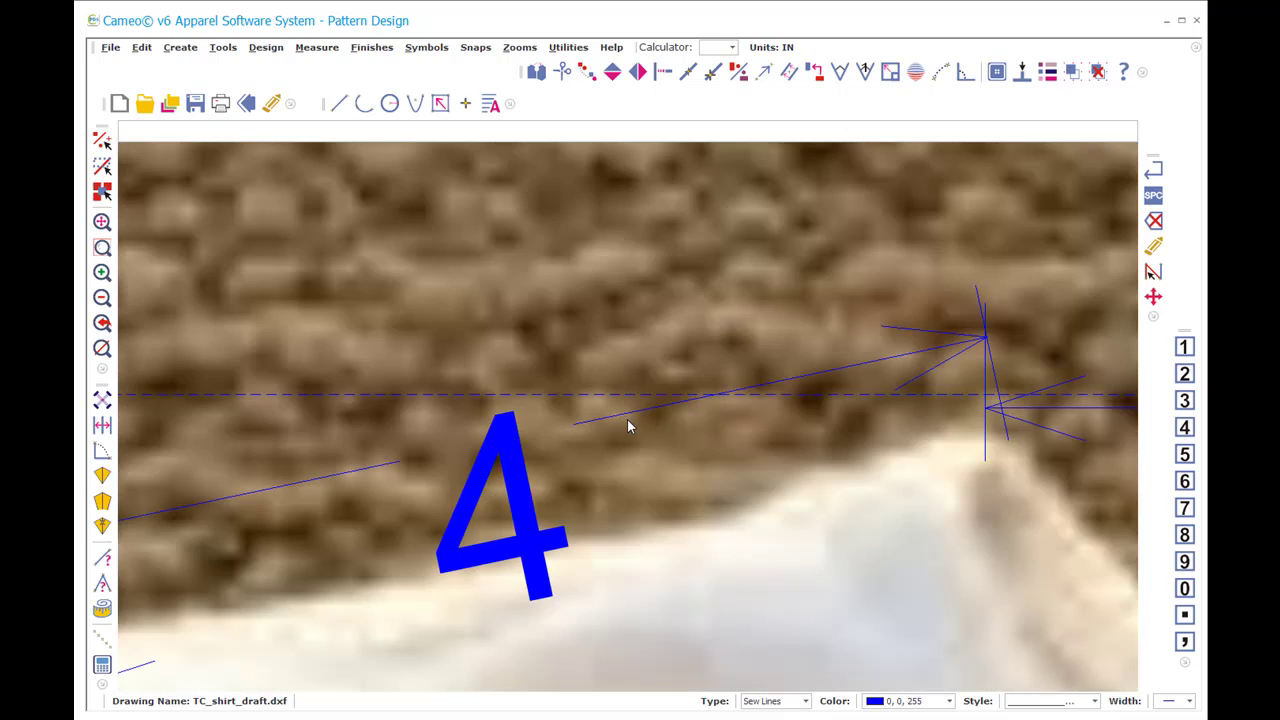
scroll(628, 419, "down", 3)
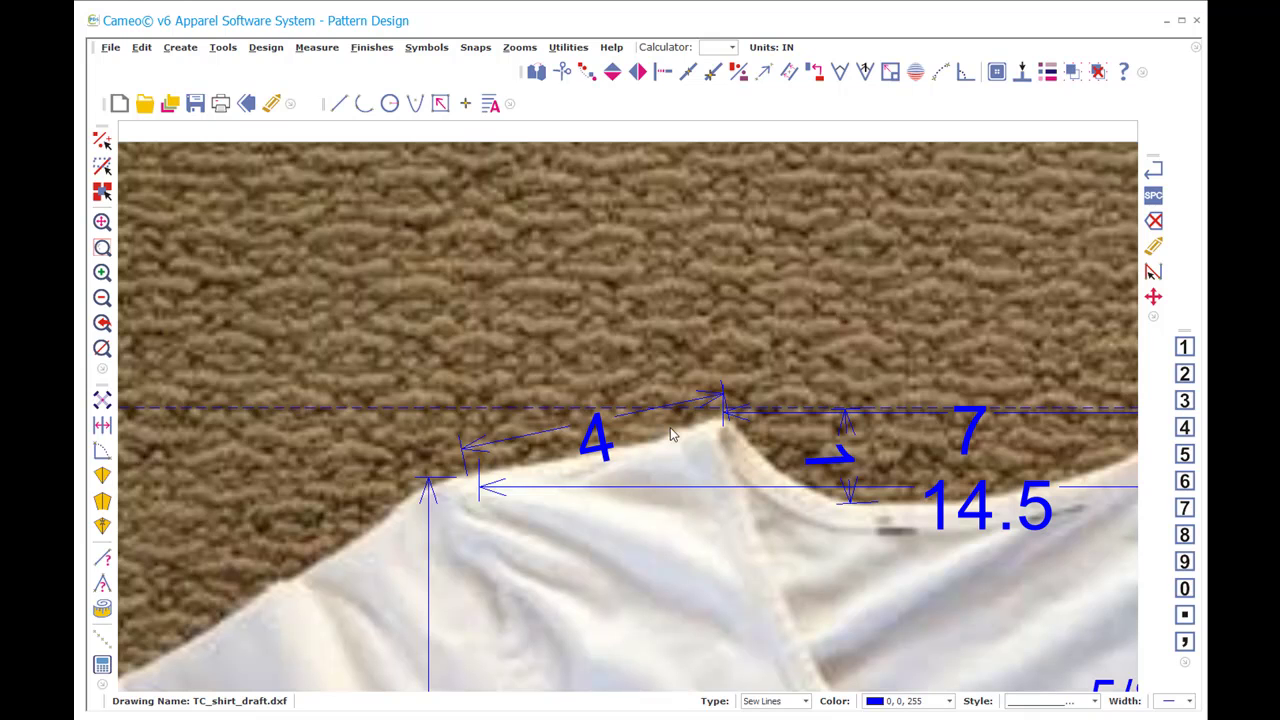
scroll(490, 527, "down", 3)
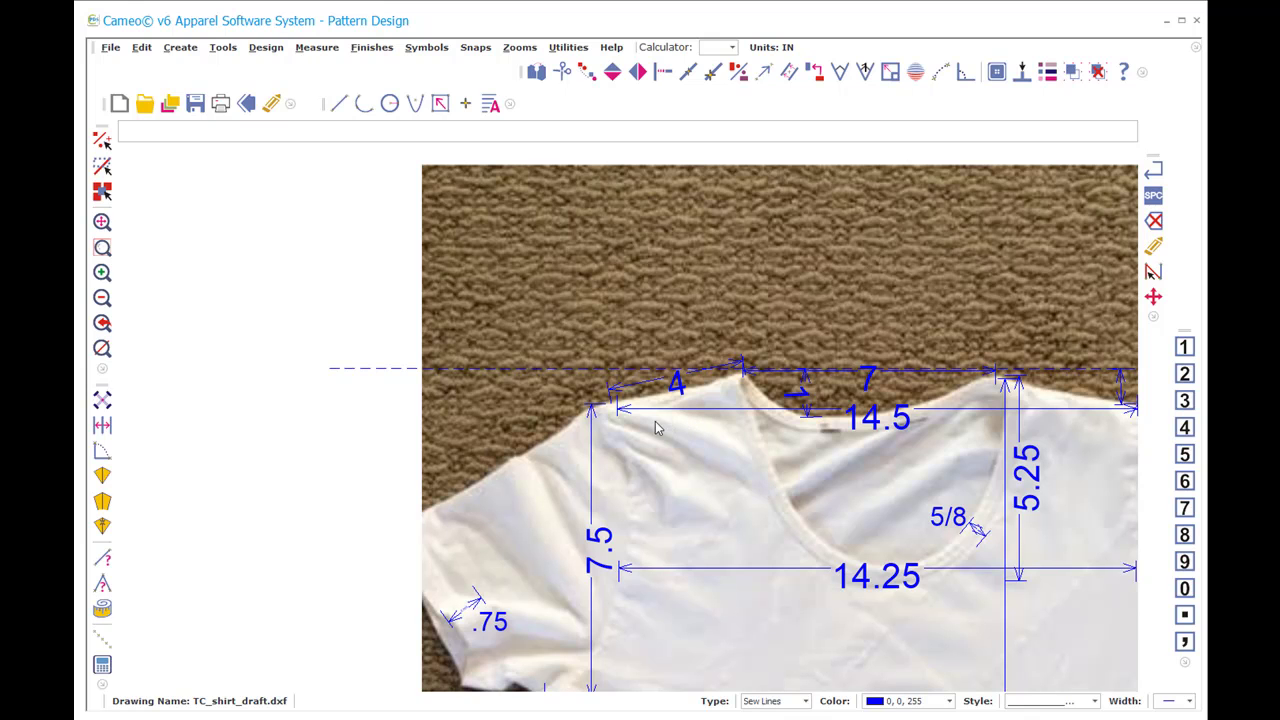
scroll(630, 424, "down", 1)
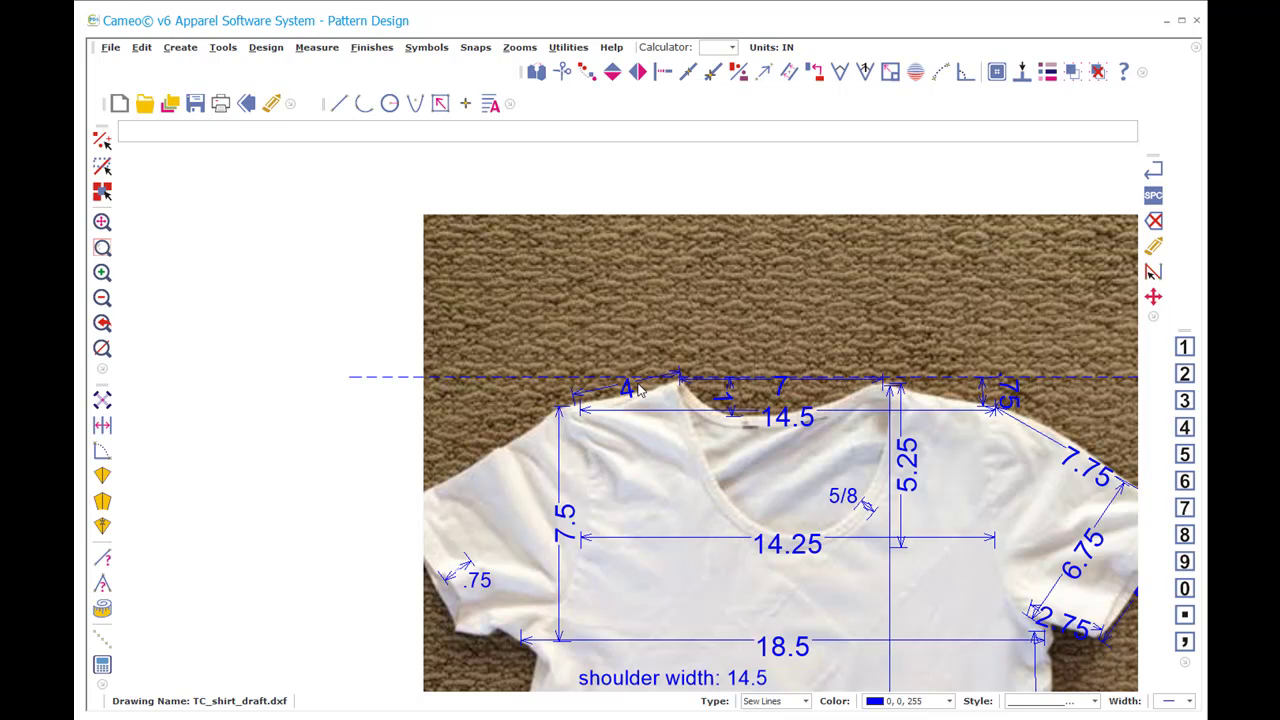
scroll(640, 390, "down", 5)
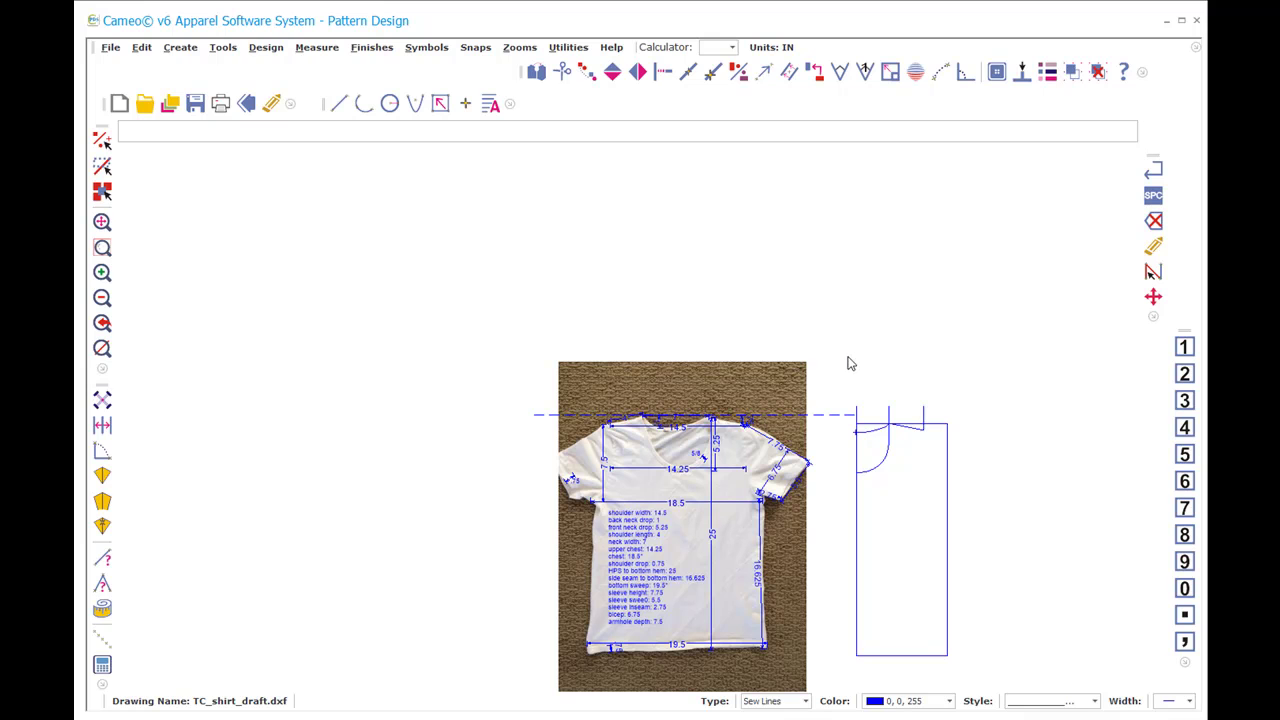
Step: Offset the sloped shoulder line 0.25 in downward
type("w")
key("Return")
left_click(857, 394)
left_click(948, 451)
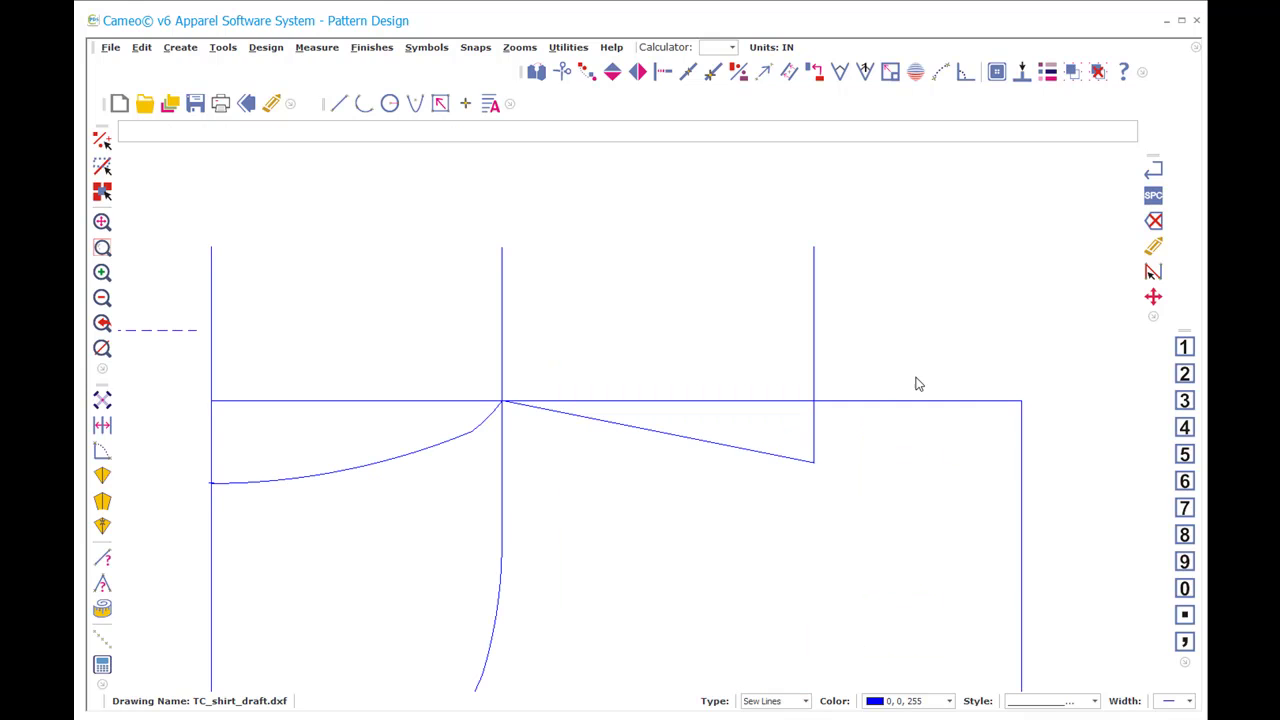
type("of")
key("Return")
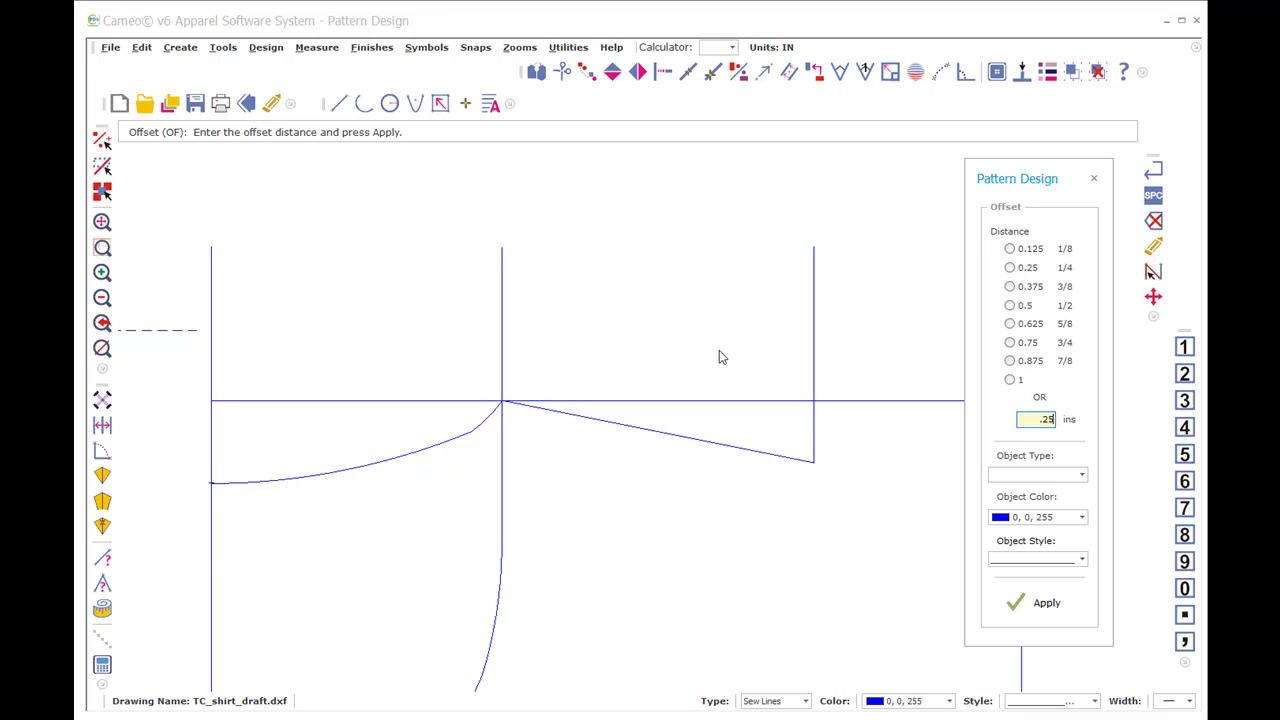
left_click(1036, 602)
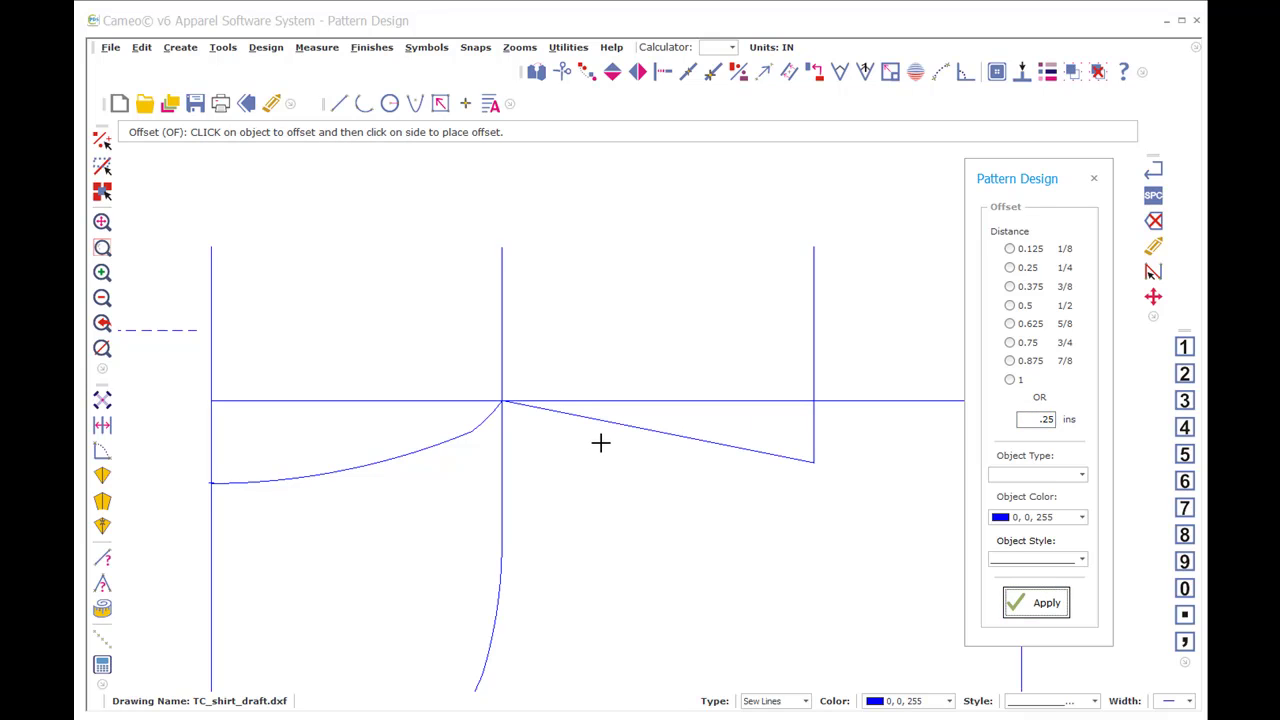
left_click(599, 445)
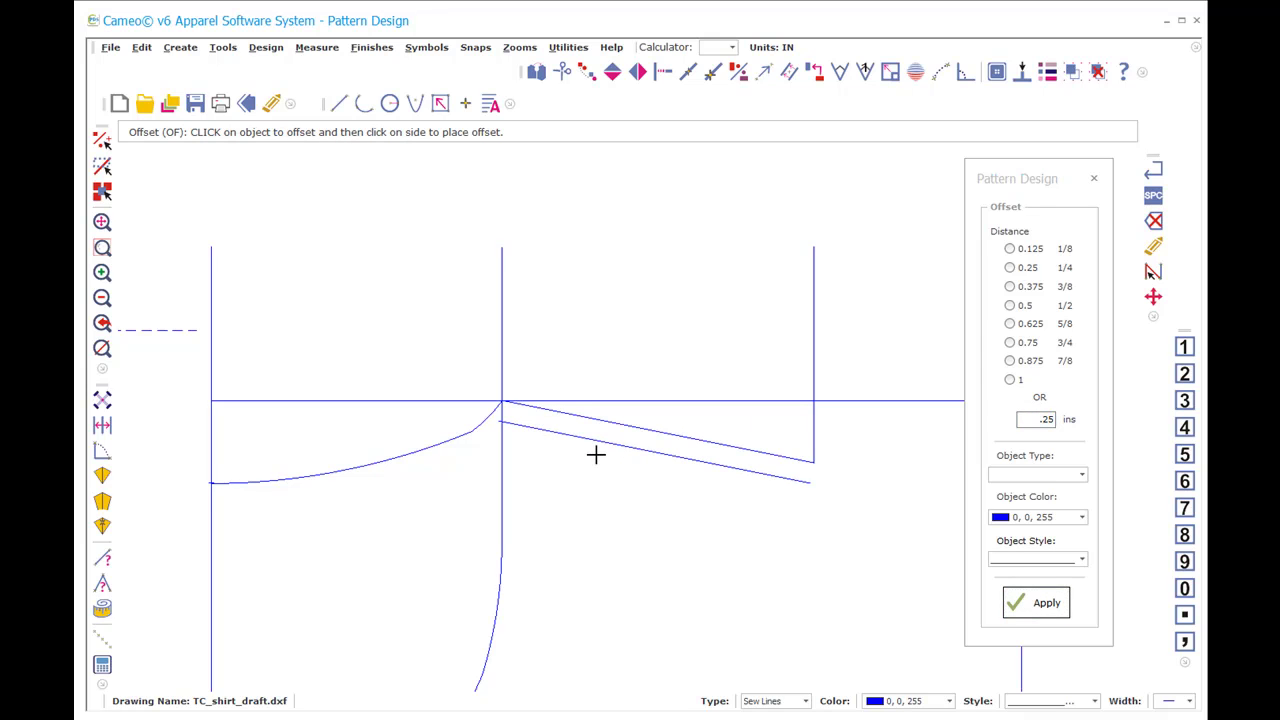
Step: Trim the neck end of the lower offset shoulder line to the front neckline
left_click(493, 380)
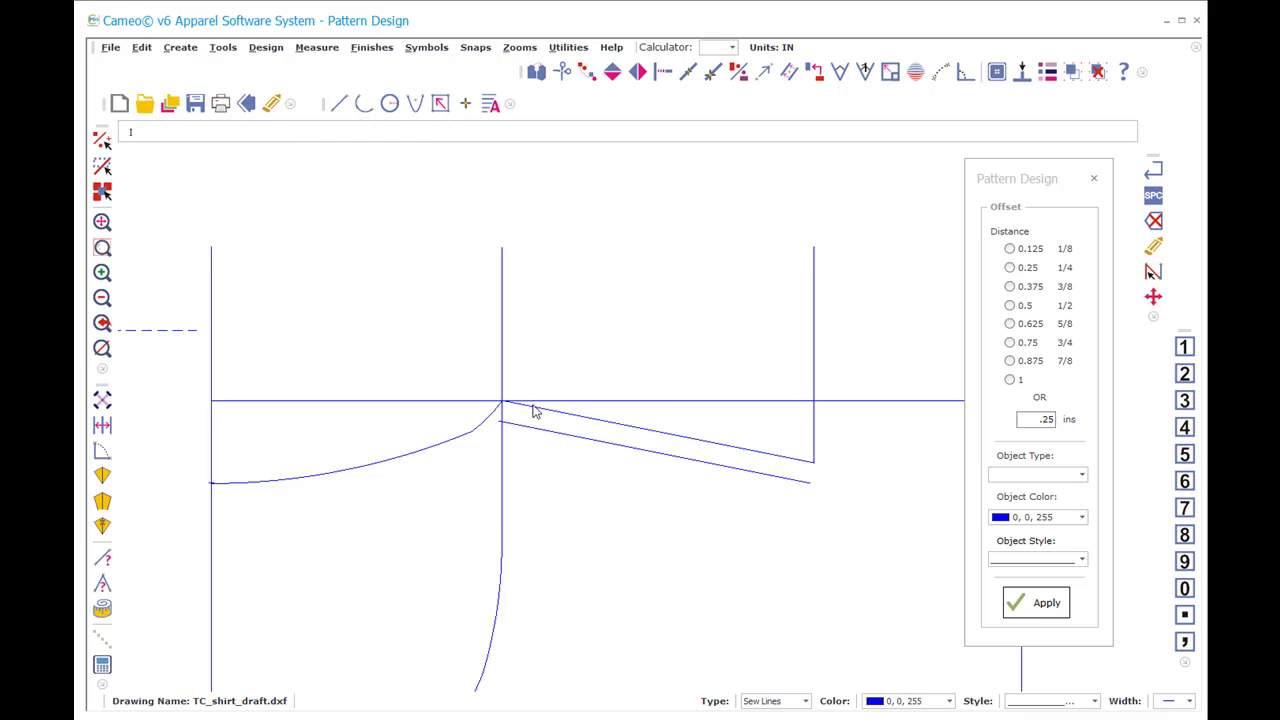
left_click(534, 428)
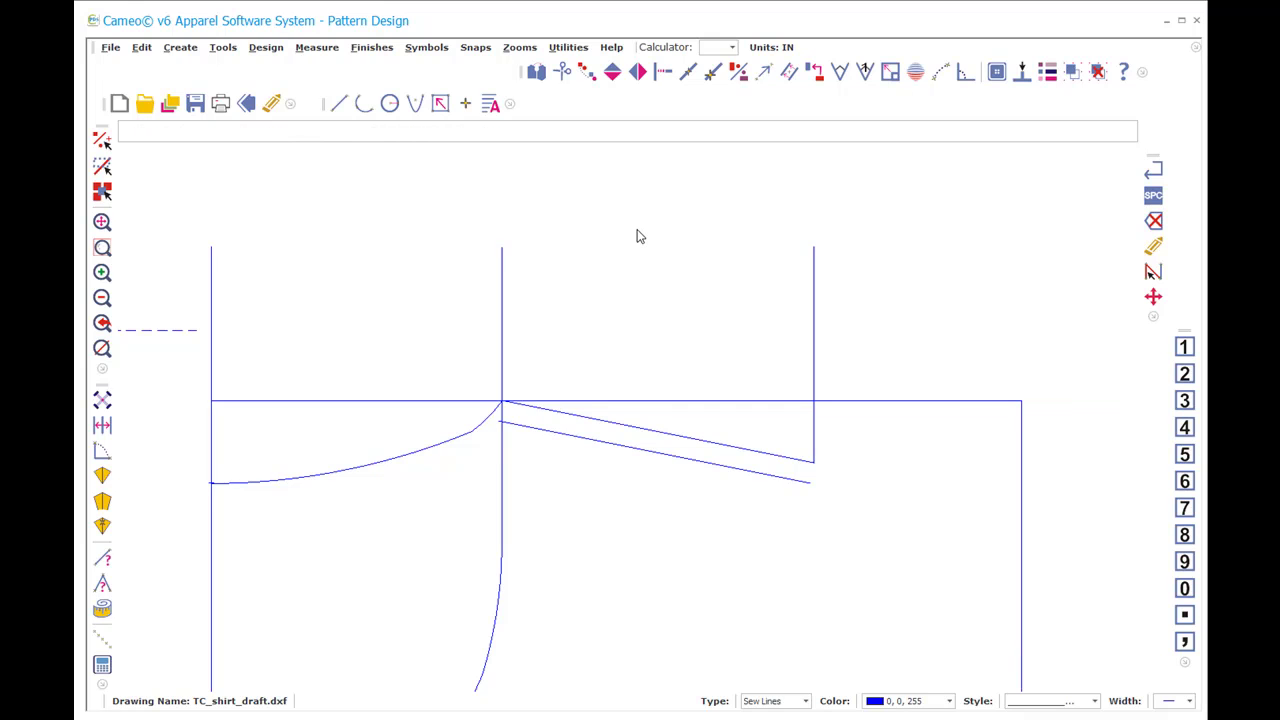
key("h")
key("t")
left_click(577, 438)
left_click(526, 451)
Step: Compare the two shoulder lines of the draft with the shoulder length and armhole dimensions on the shirt photo
scroll(620, 400, "down", 1)
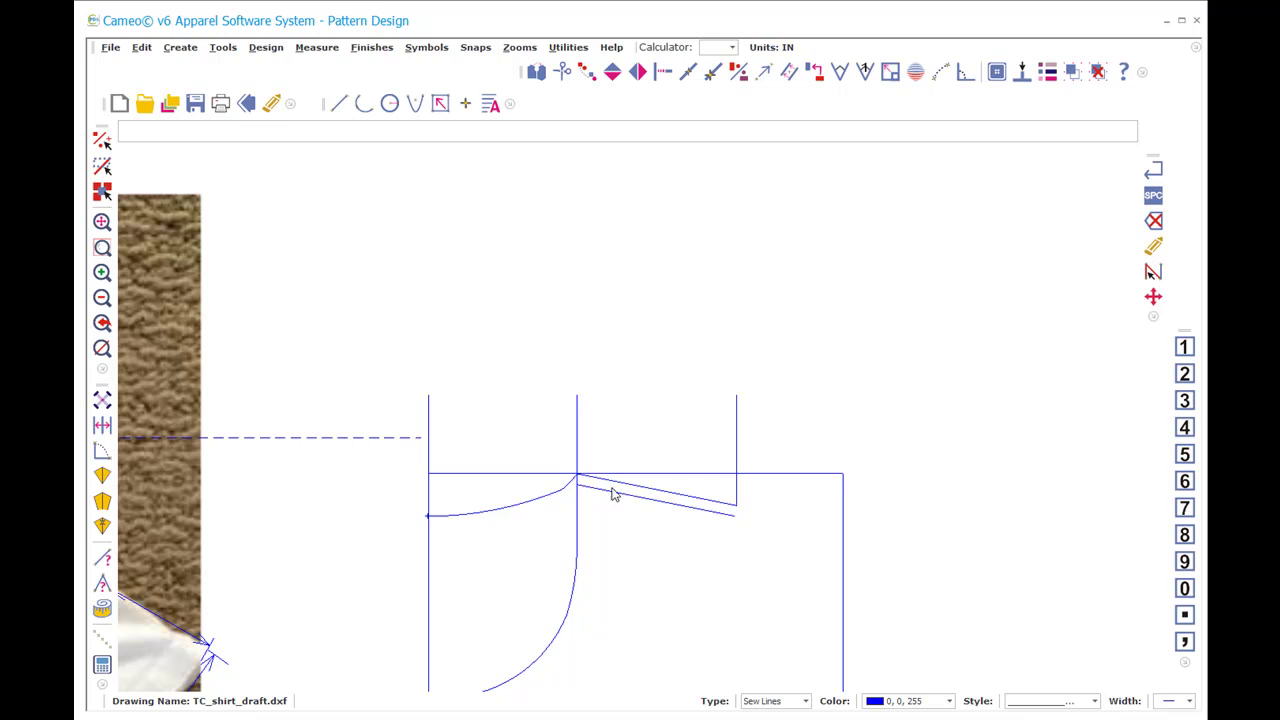
scroll(645, 460, "down", 1)
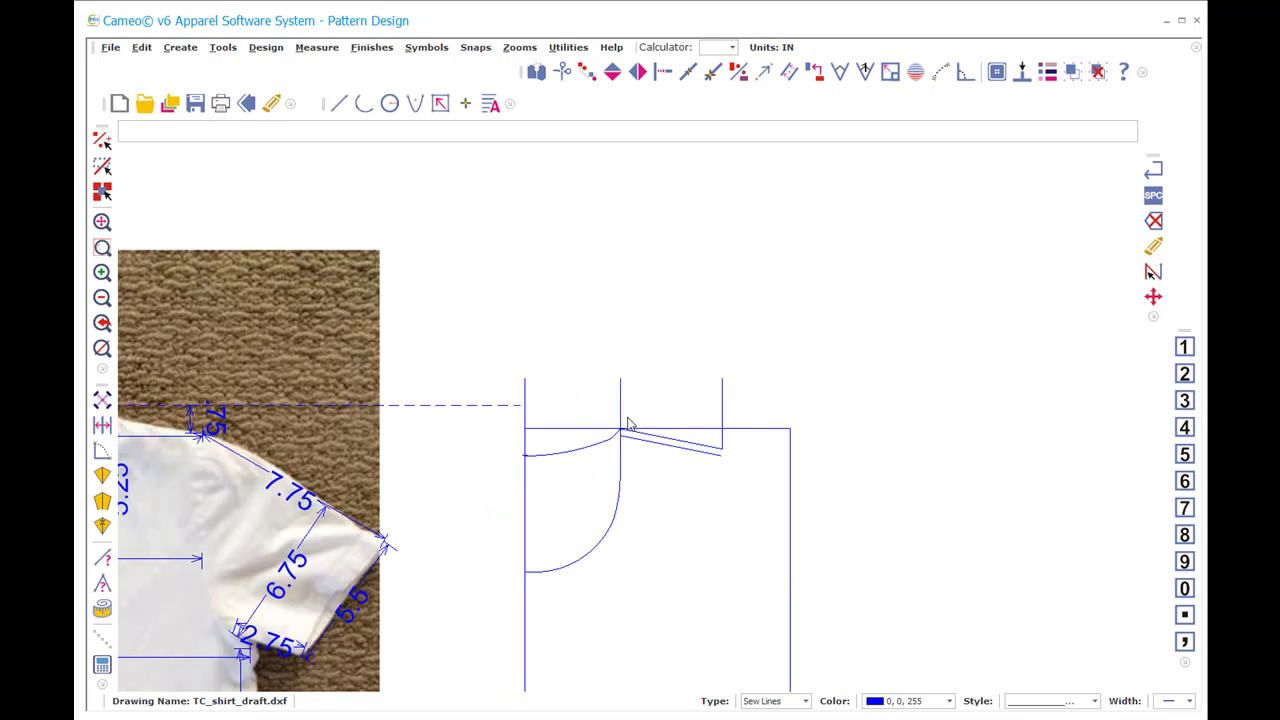
scroll(628, 424, "up", 2)
scroll(630, 424, "up", 2)
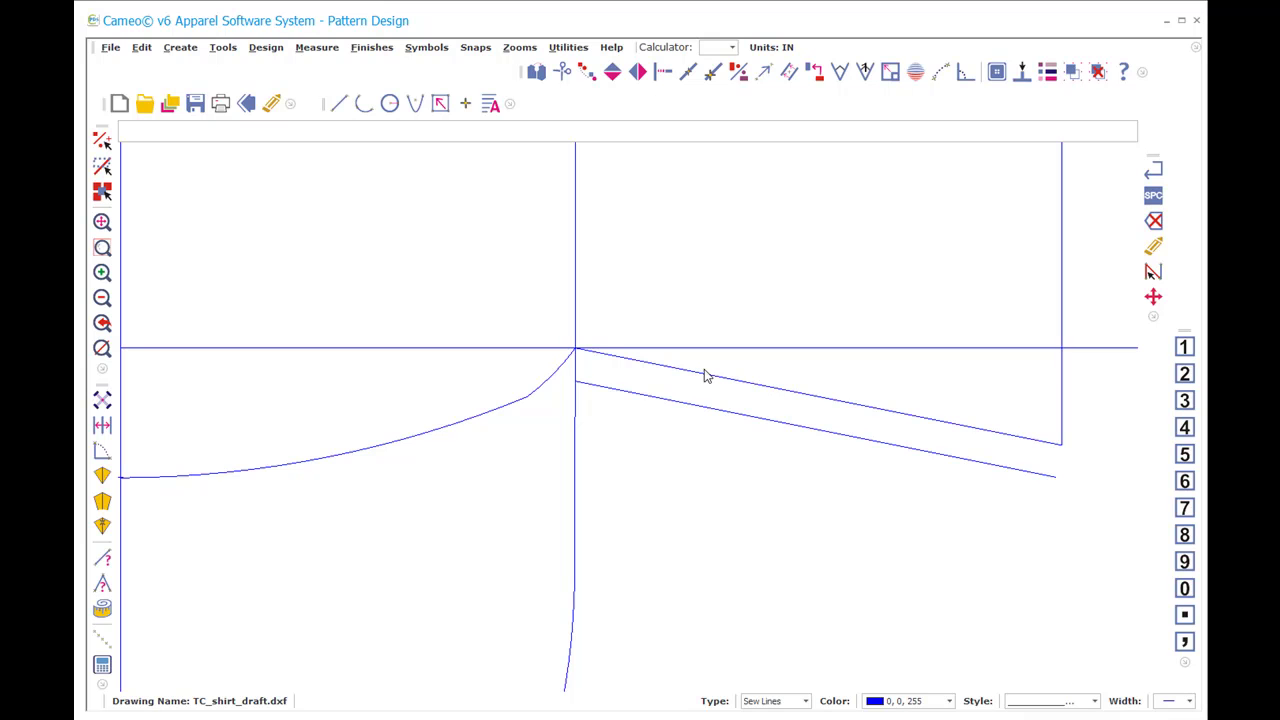
scroll(628, 424, "down", 4)
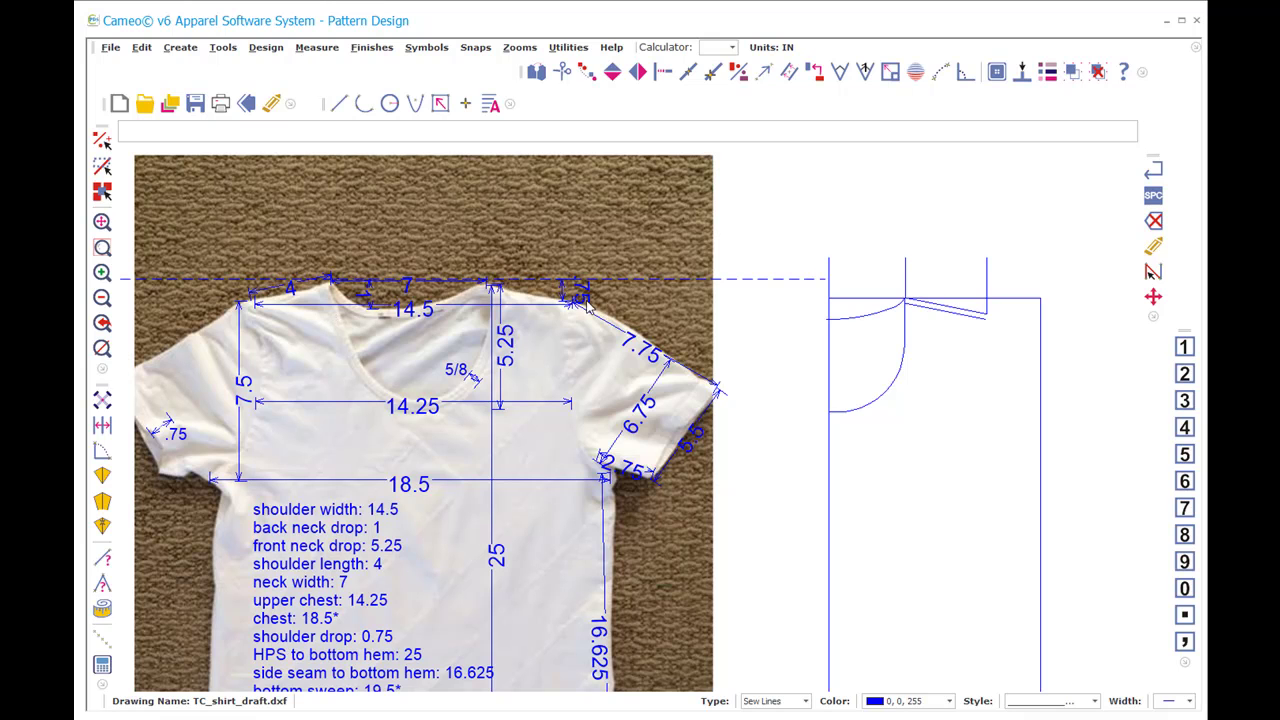
left_click(289, 291)
left_click(290, 293)
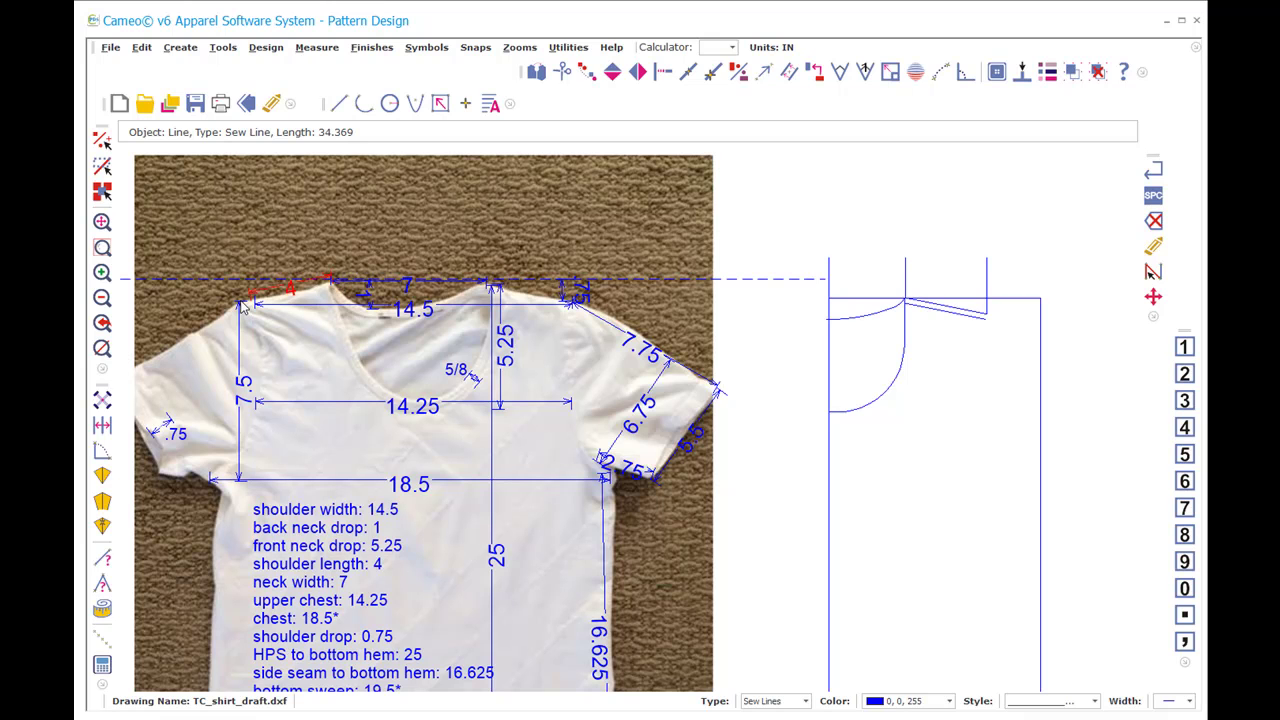
left_click(968, 315)
Step: Draw a 7.5 in vertical line down from the outer end of the upper shoulder line for the armhole depth
key("l")
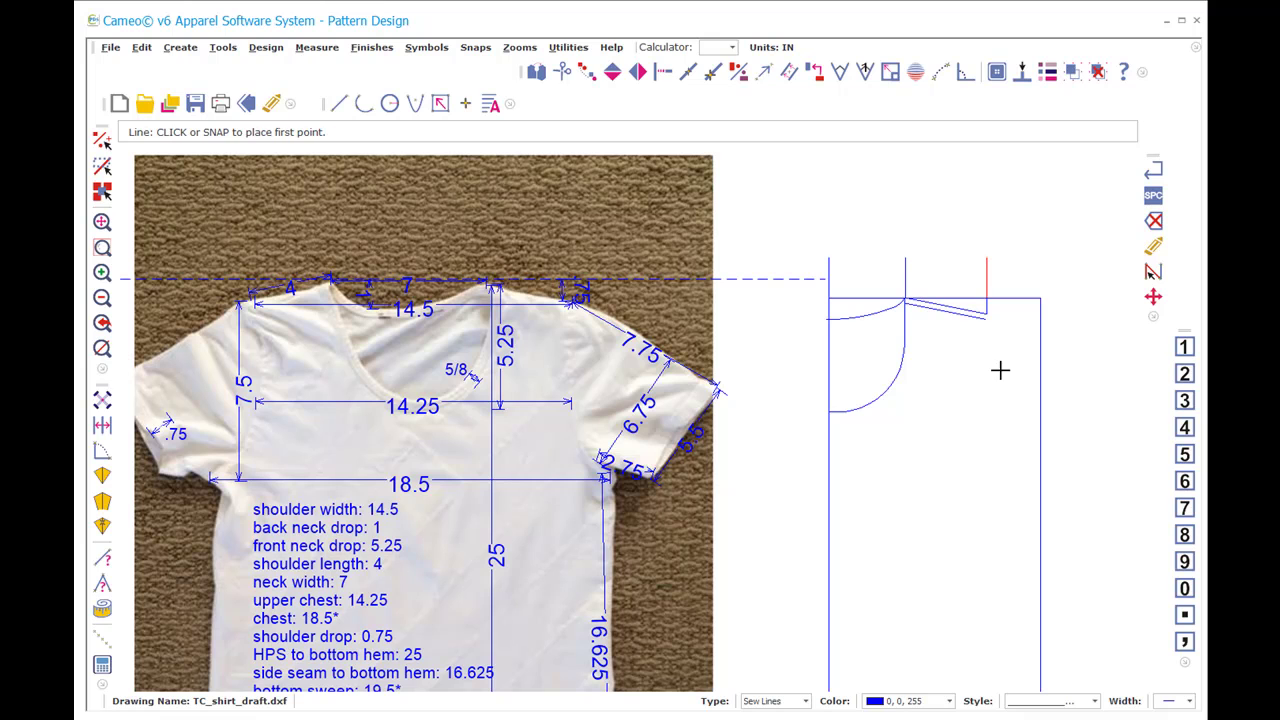
left_click(985, 313)
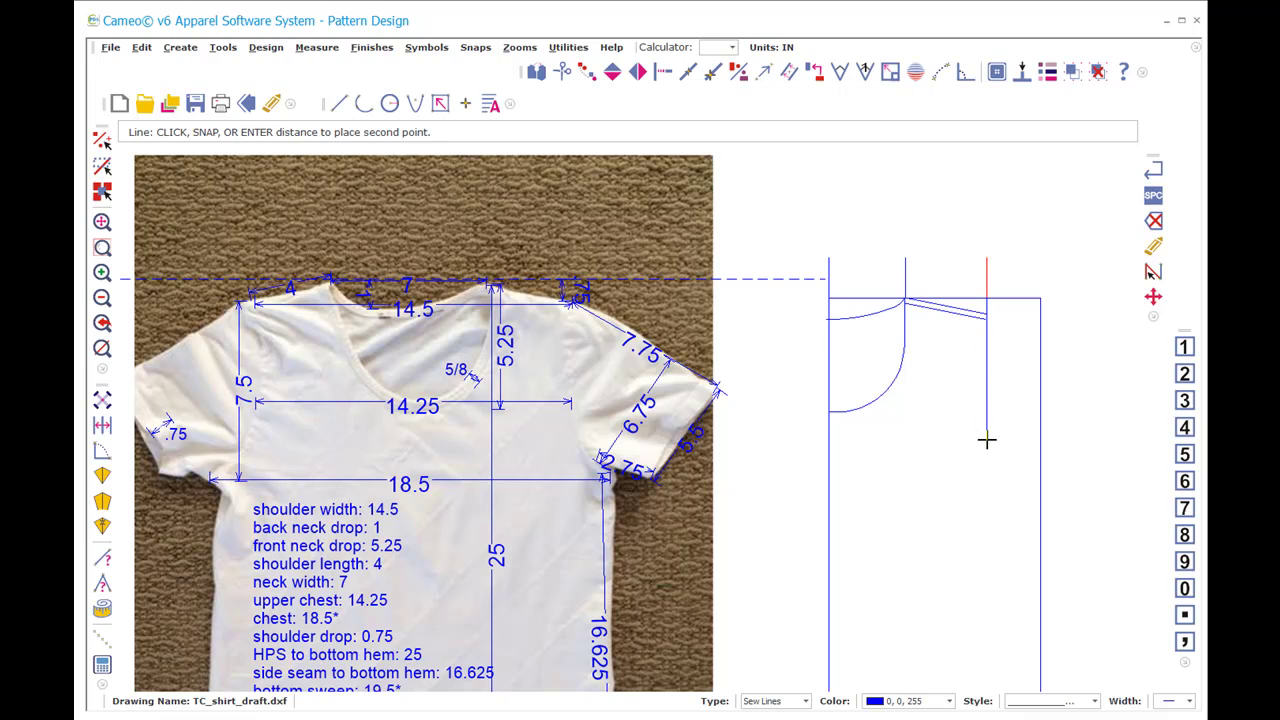
type("7.5")
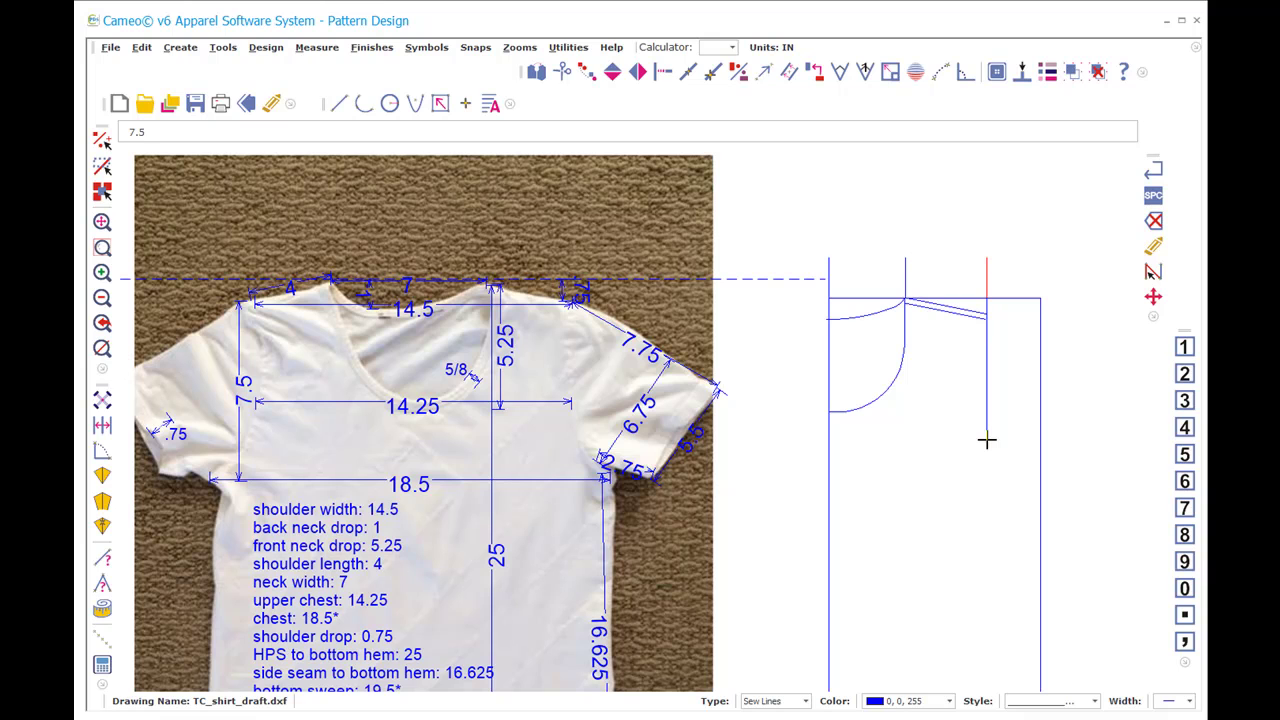
key("Return")
Step: Draw a horizontal line outward from the lower end of the armhole depth line and shorten it to the side line
left_click(985, 477)
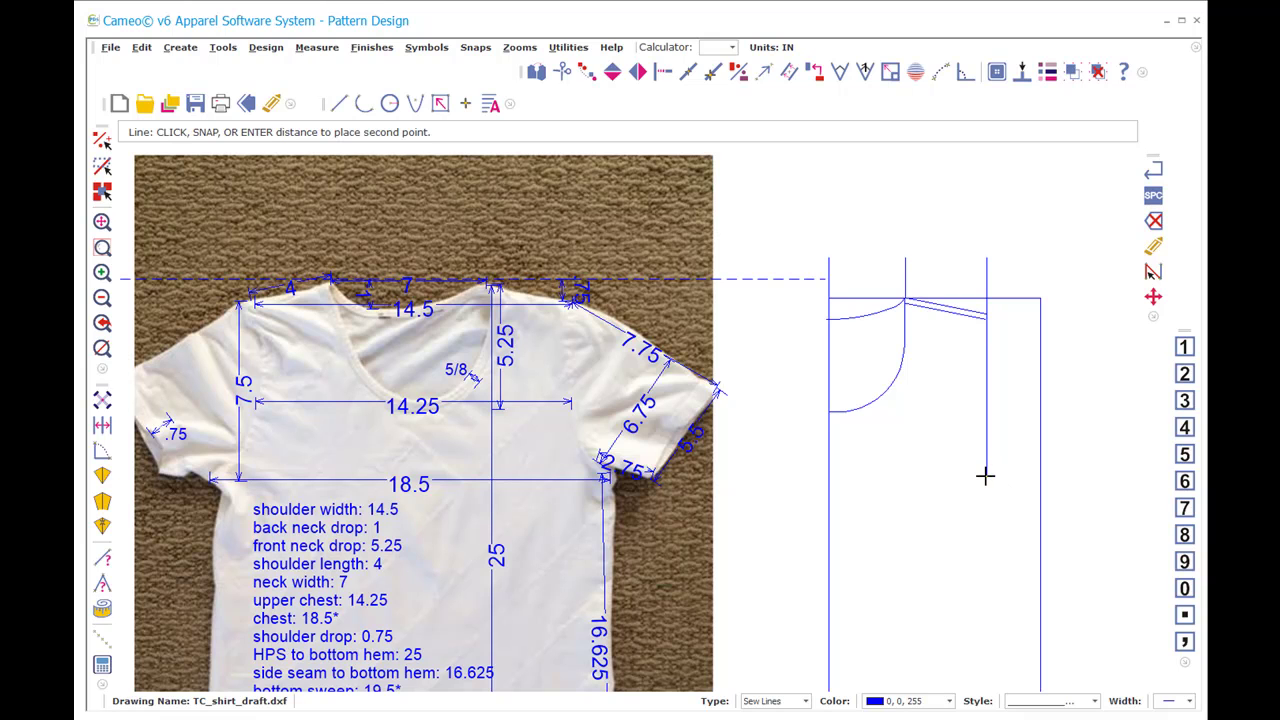
left_click(1085, 476)
left_click(1041, 455)
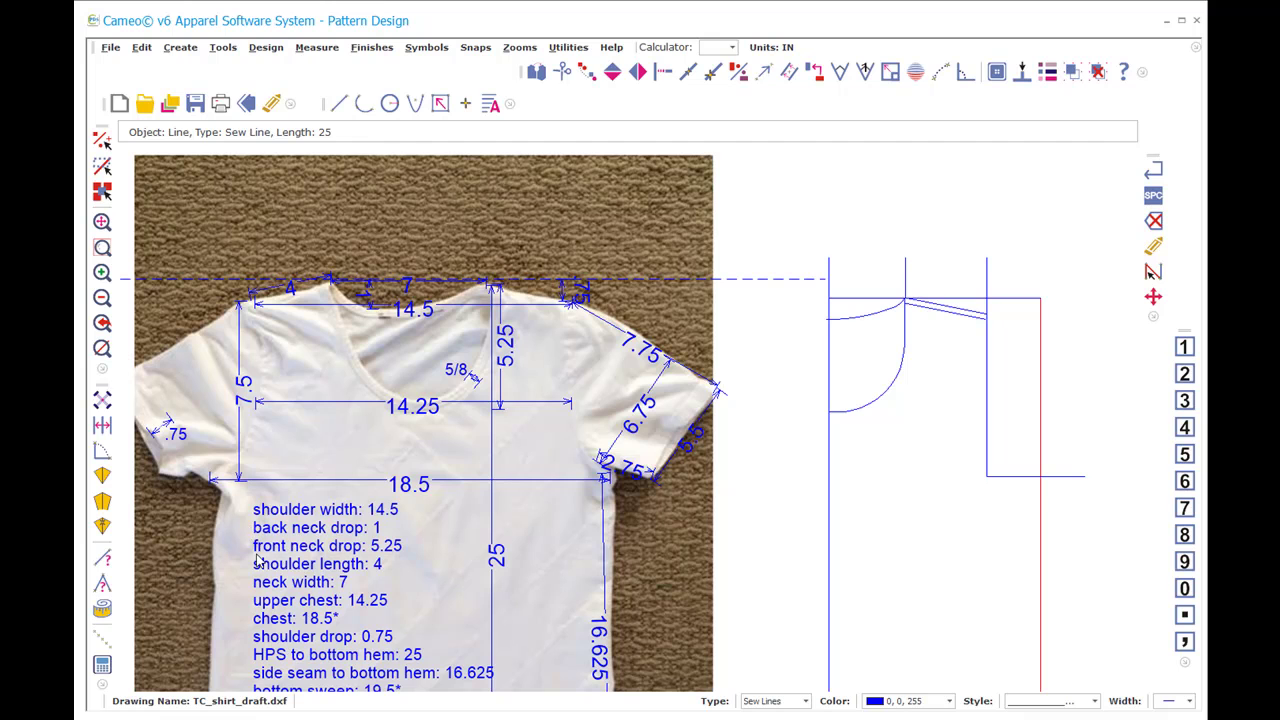
key("i")
key("n")
left_click(1009, 475)
left_click(1057, 510)
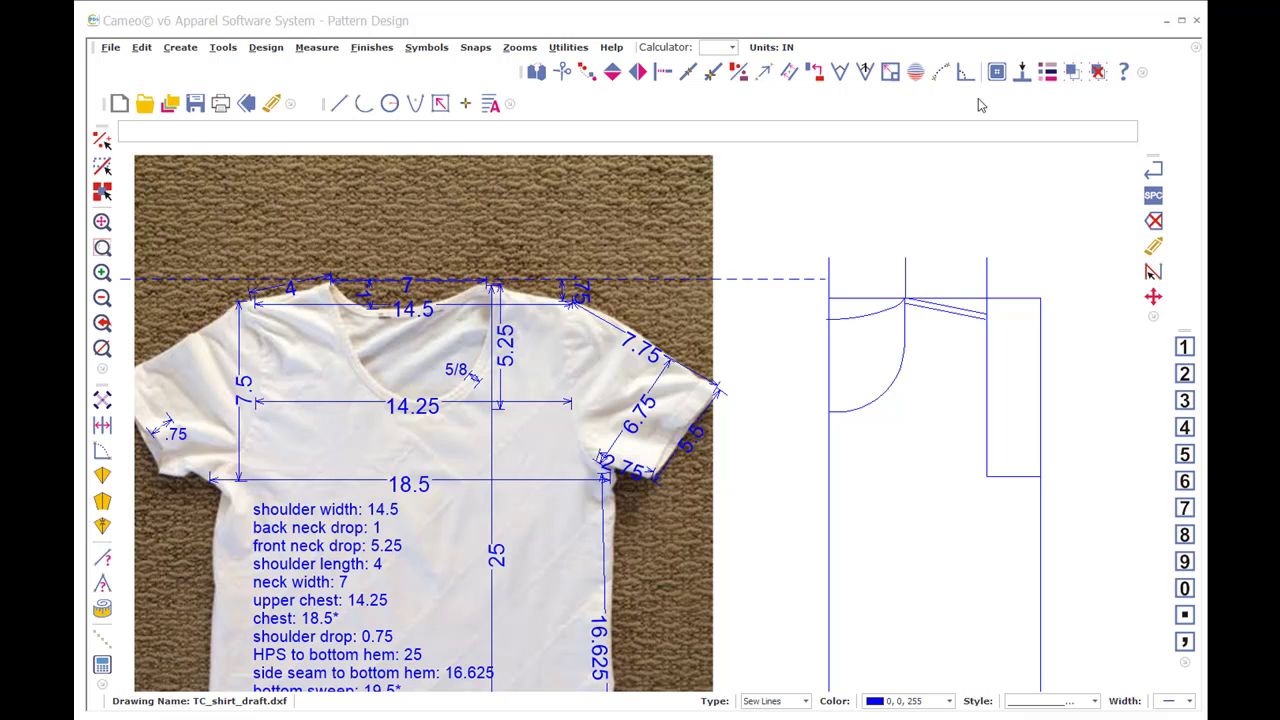
Step: Offset the centre line 9.25 in to the right for half the chest width
type("f")
key("Return")
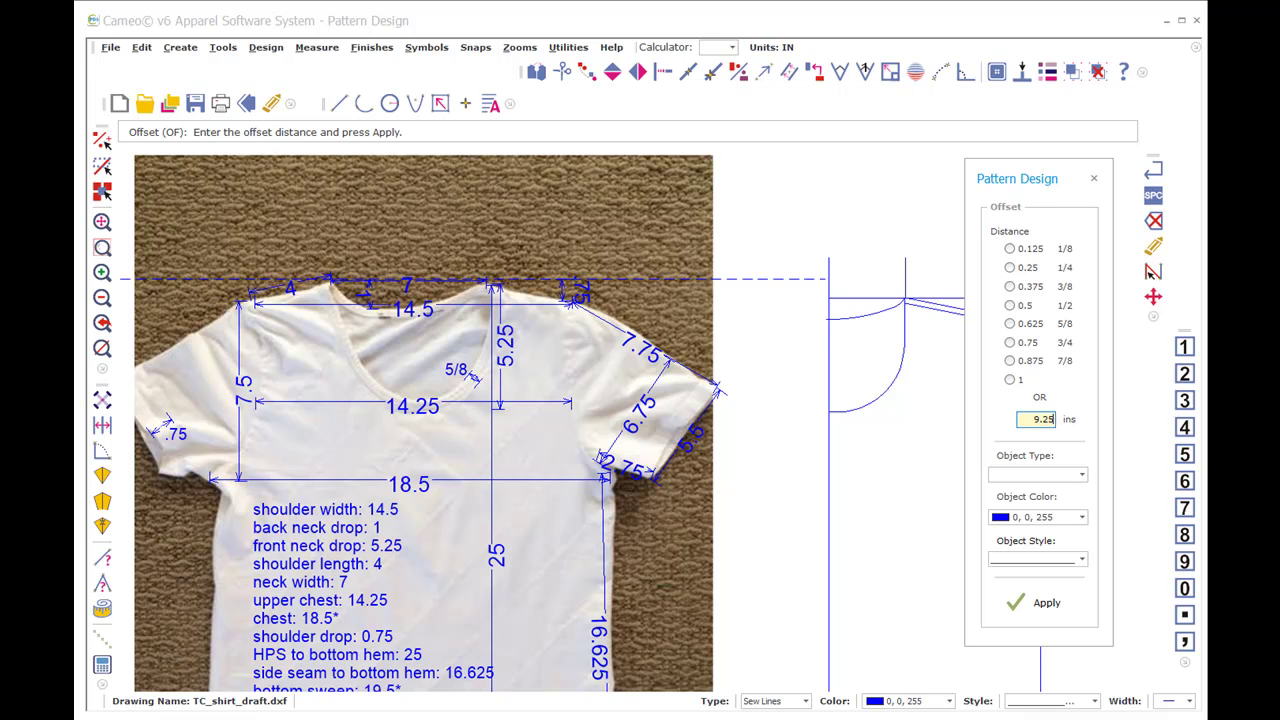
left_click(1020, 602)
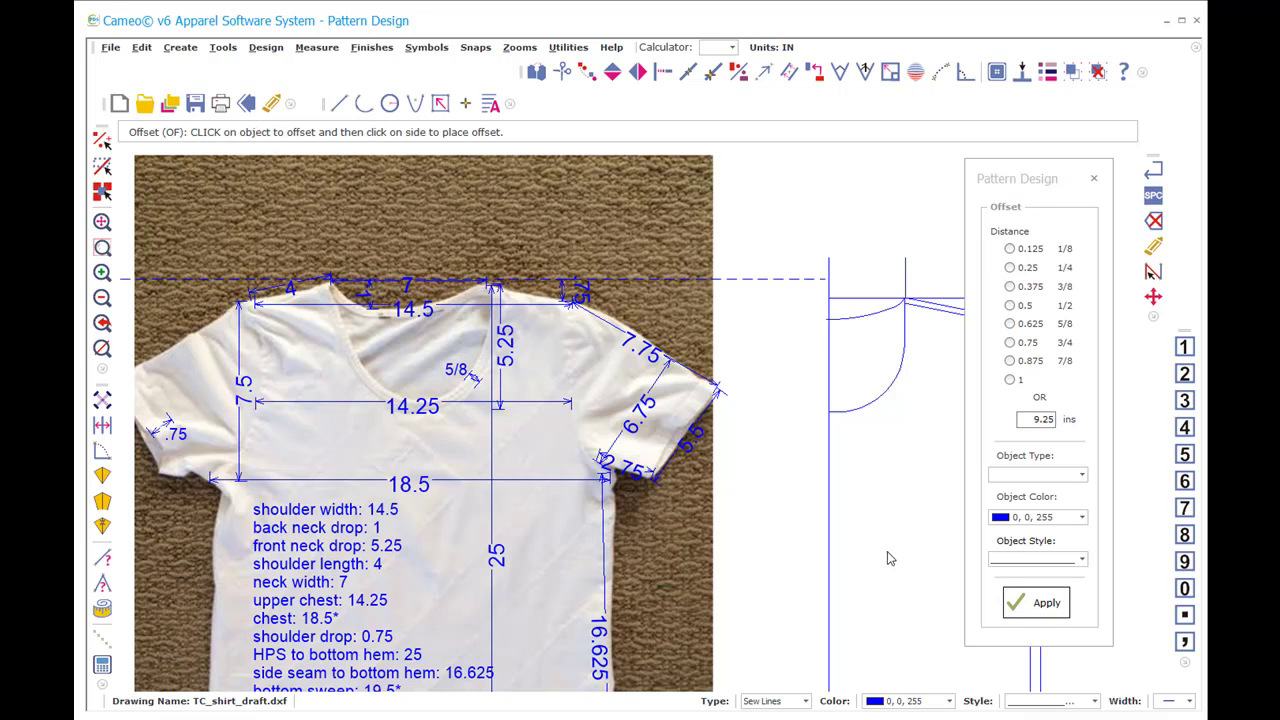
Step: Trim the half-chest guide line above the horizontal armhole depth line so it runs only from there to the hem
left_click_drag(1024, 188, 1132, 172)
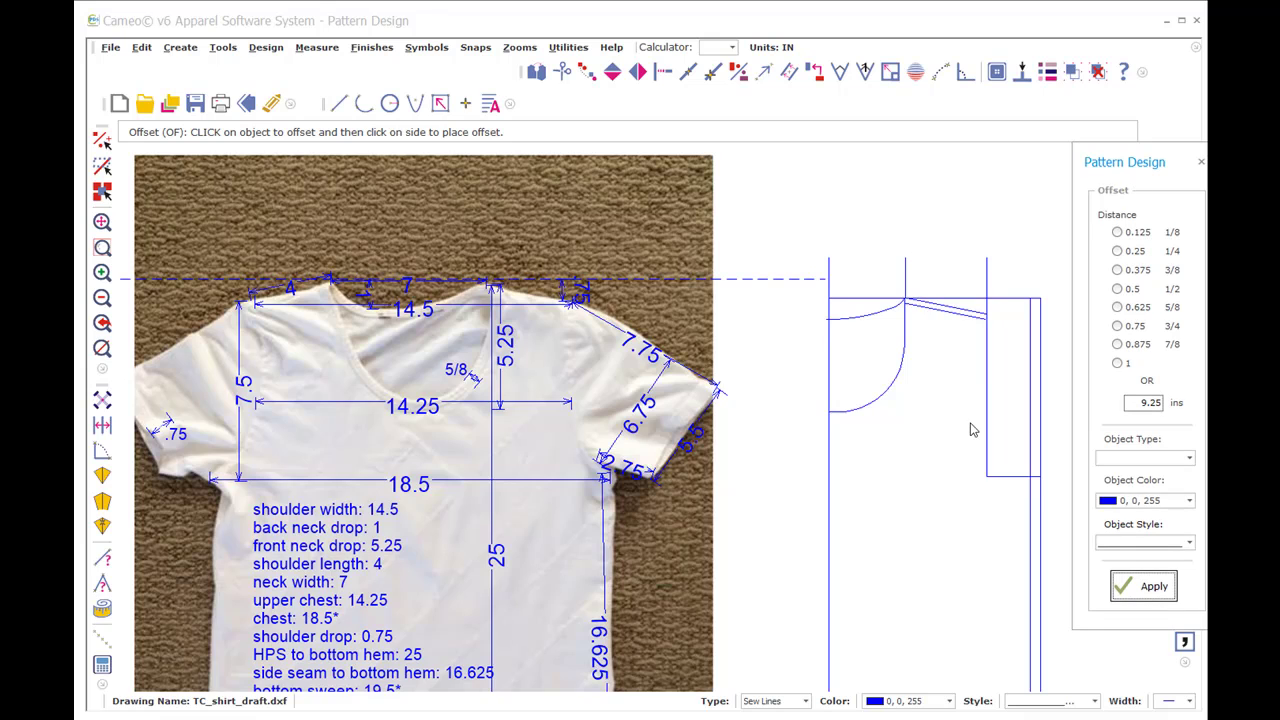
scroll(631, 424, "down", 2)
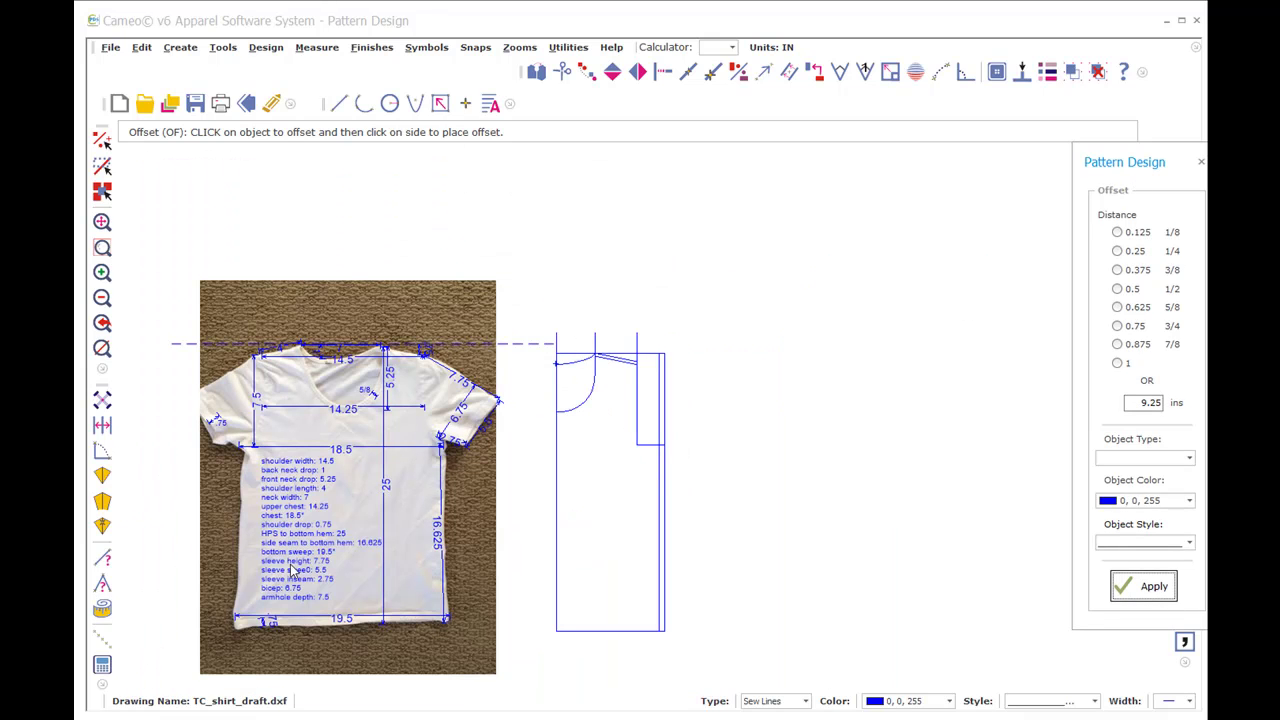
left_click_drag(178, 323, 766, 684)
key("z")
key("w")
left_click(172, 323)
left_click(829, 660)
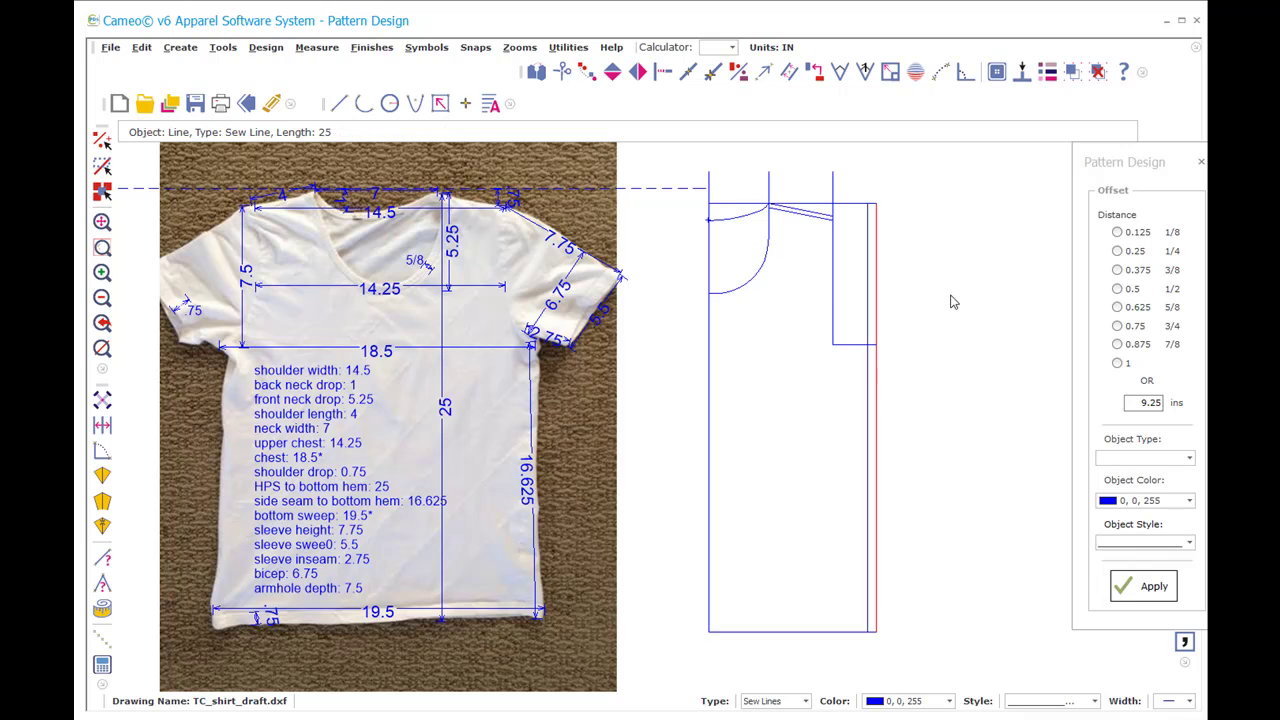
left_click(877, 380)
key("i")
key("n")
key("z")
key("w")
left_click(854, 341)
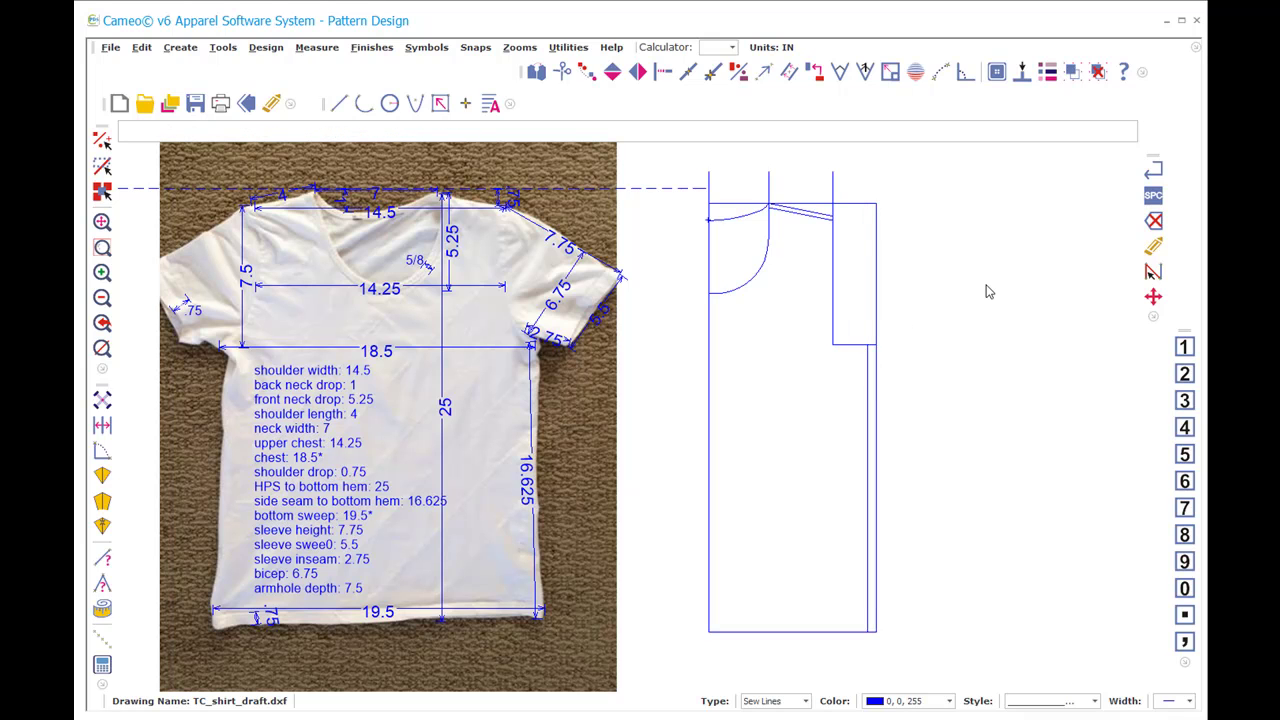
key("a")
key("r")
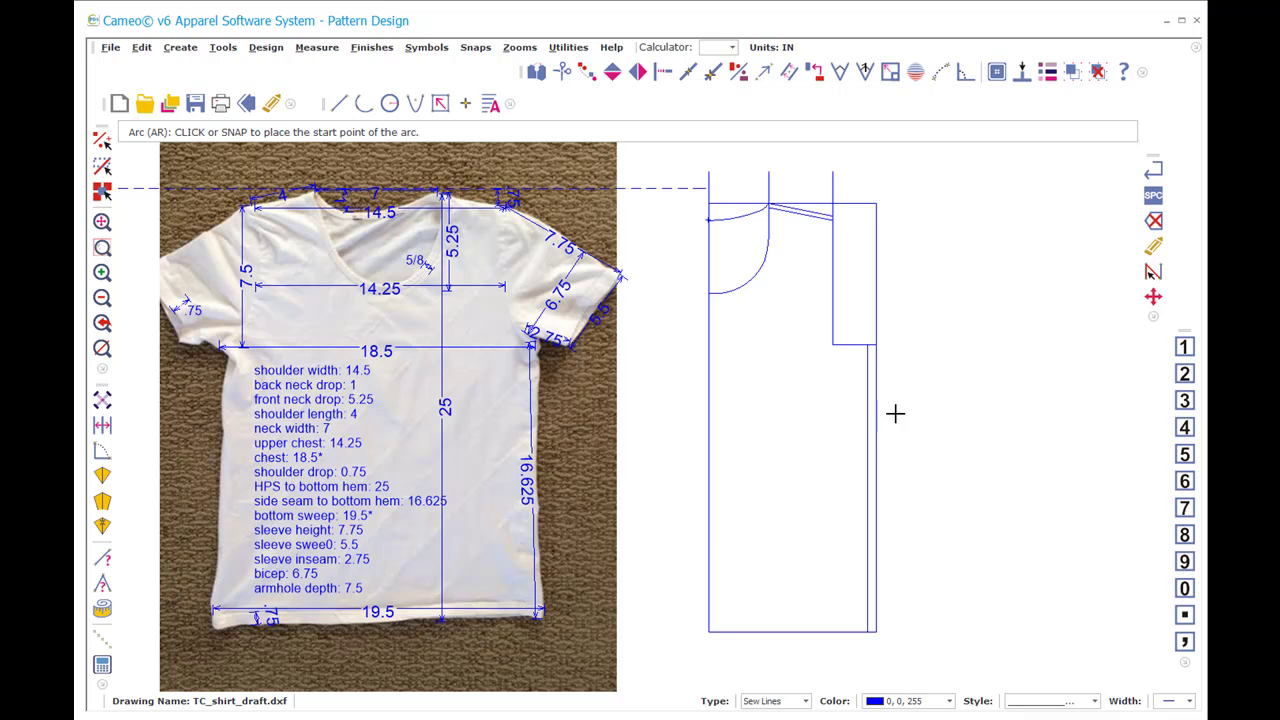
left_click(864, 342)
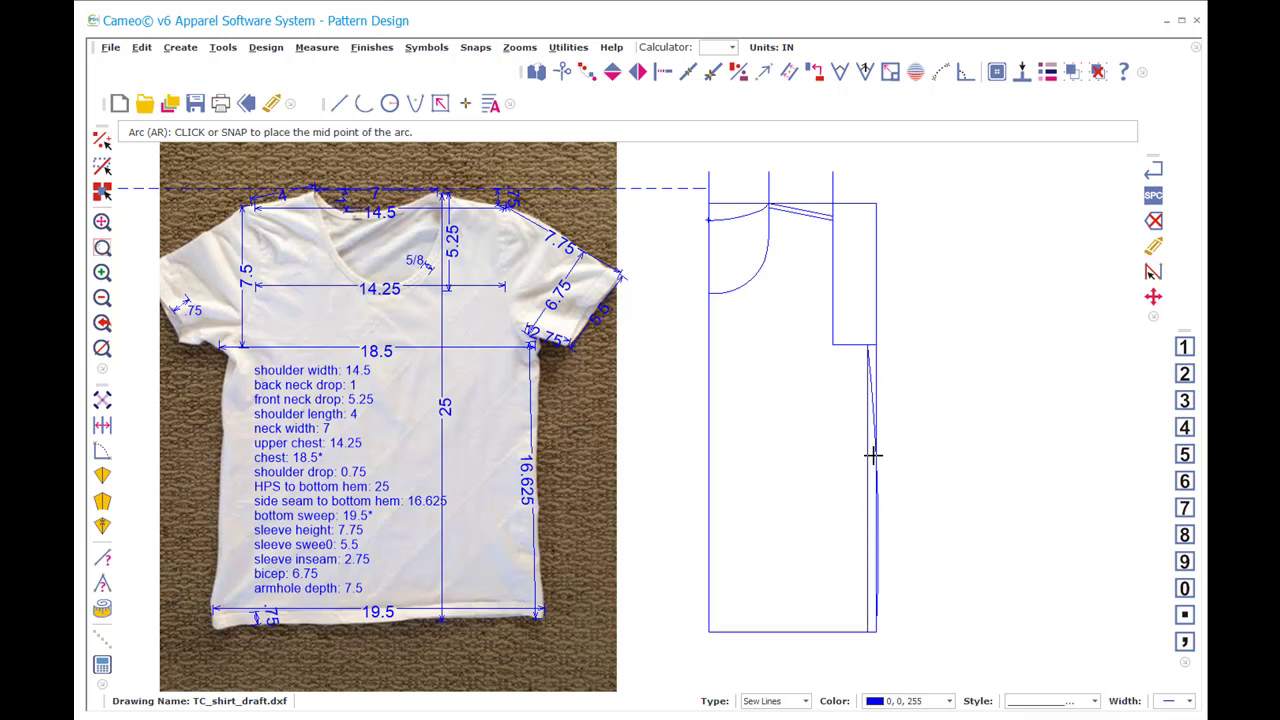
left_click(872, 452)
Step: Draw a straight side seam line from the top of the half-chest guide line to the outer hem corner
key("z")
key("w")
left_click(794, 295)
left_click(938, 647)
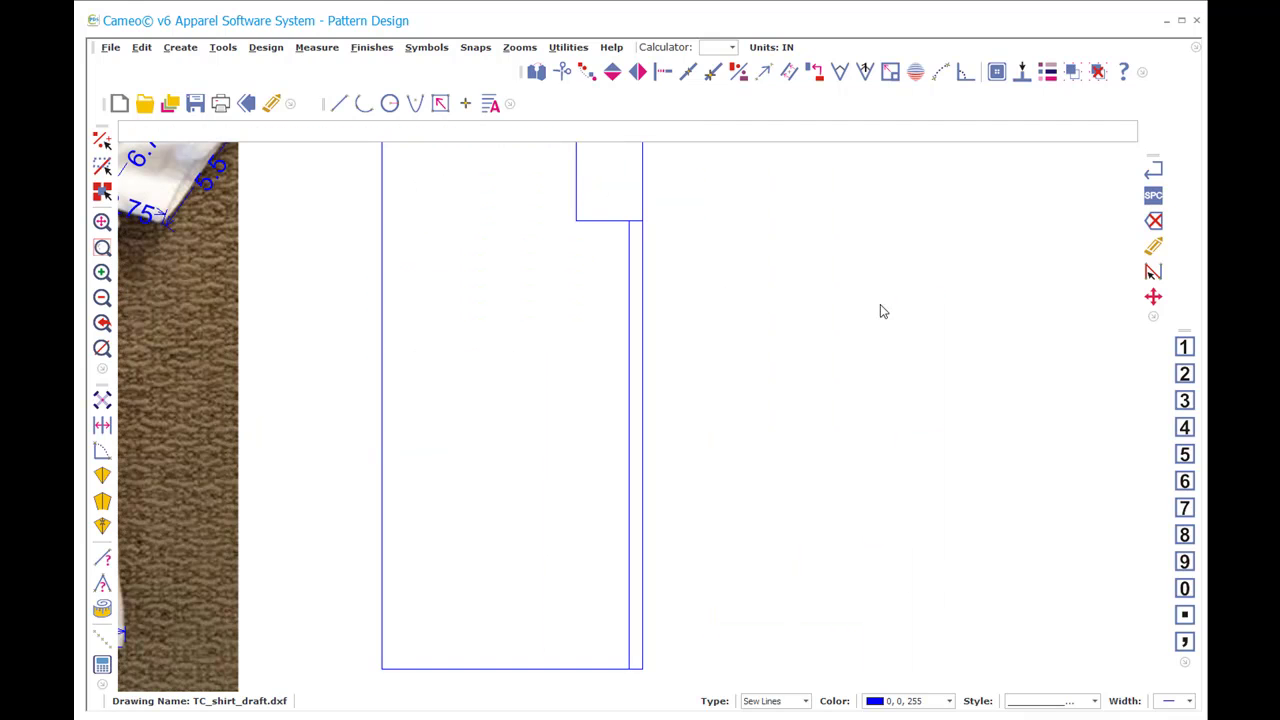
key("l")
left_click(628, 222)
left_click(642, 650)
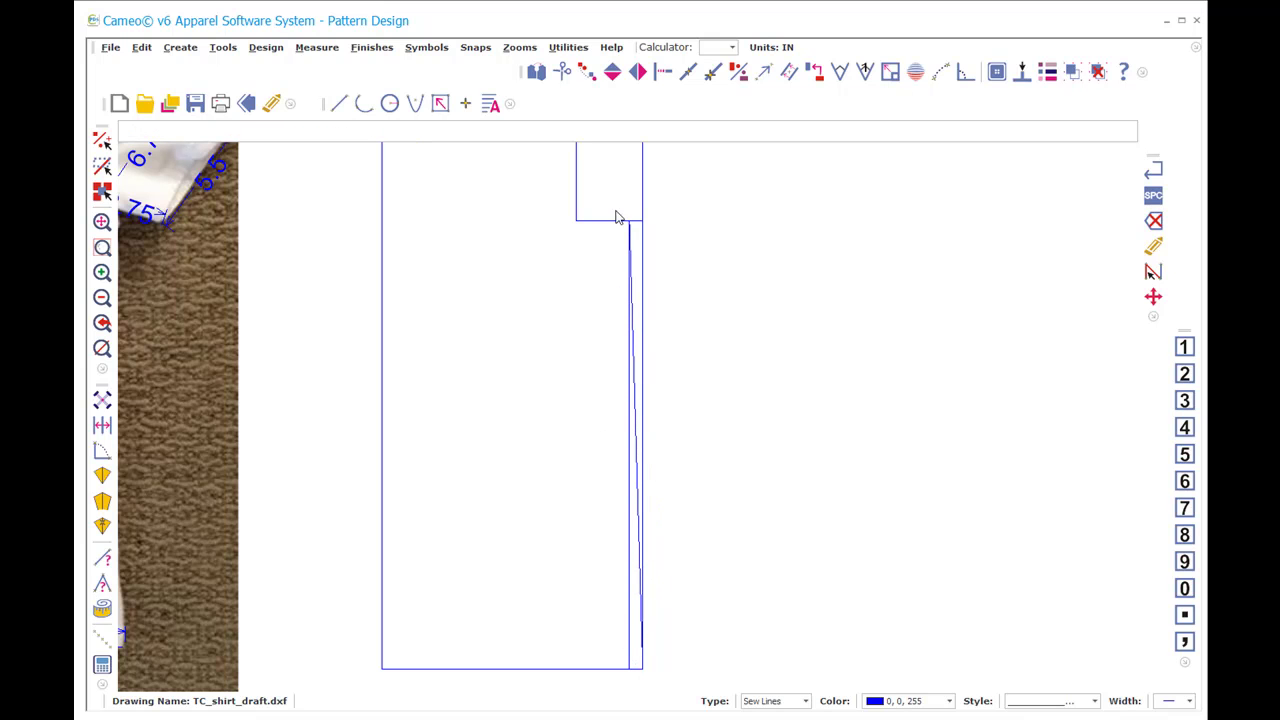
Step: Draw a slightly inward-curved side seam arc from the chest point to the outer hem corner and delete the straight and half-chest guide lines
scroll(617, 423, "down", 2)
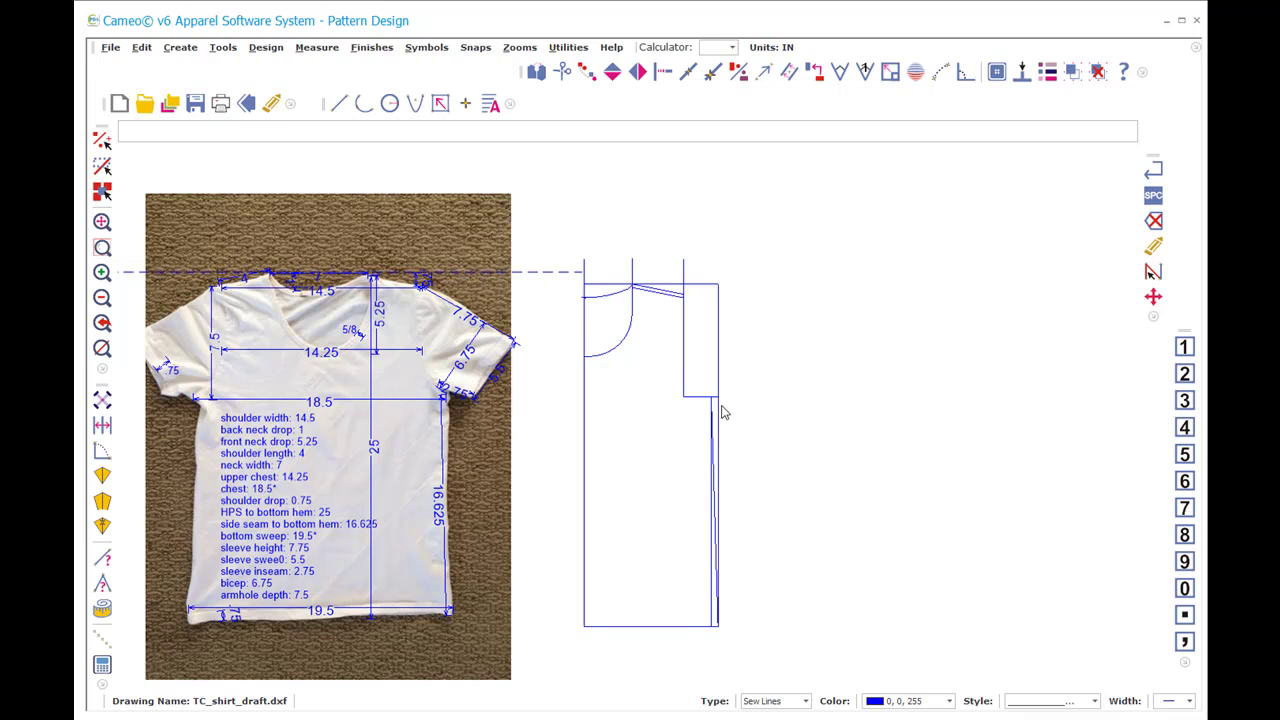
left_click(797, 415)
type("zw")
left_click(681, 384)
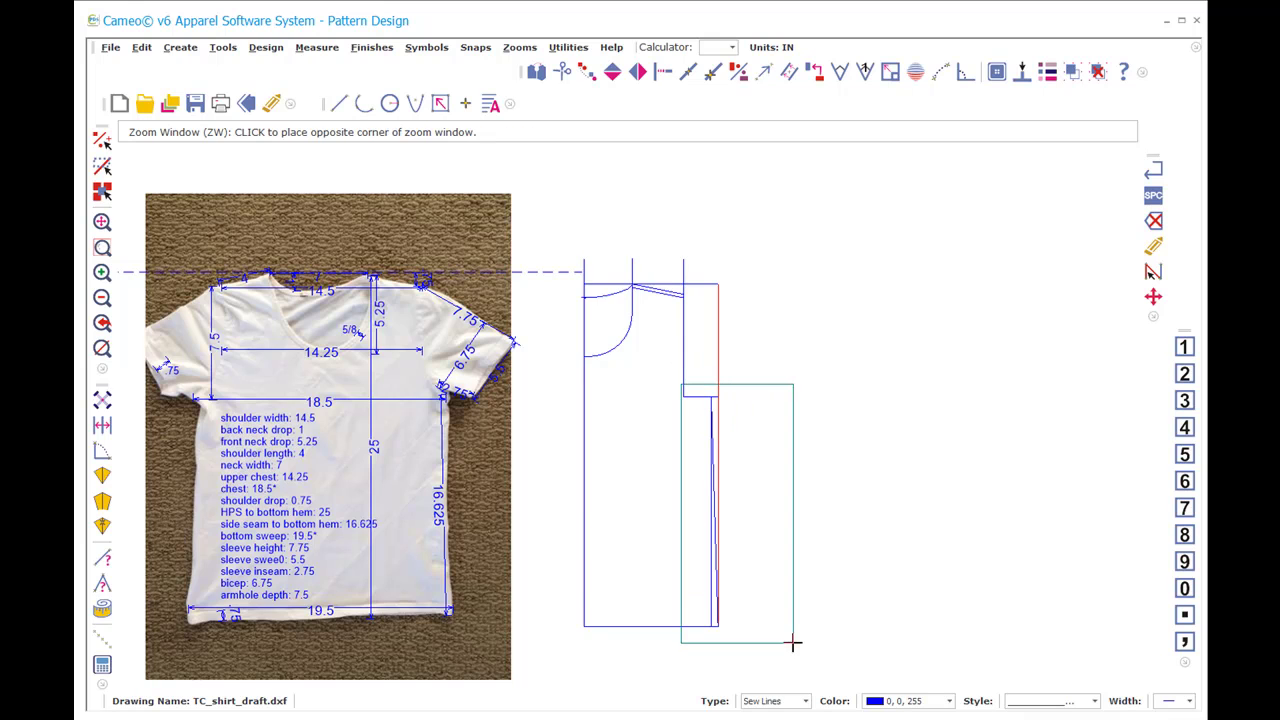
left_click(792, 643)
type("ar")
left_click(574, 160)
left_click(587, 645)
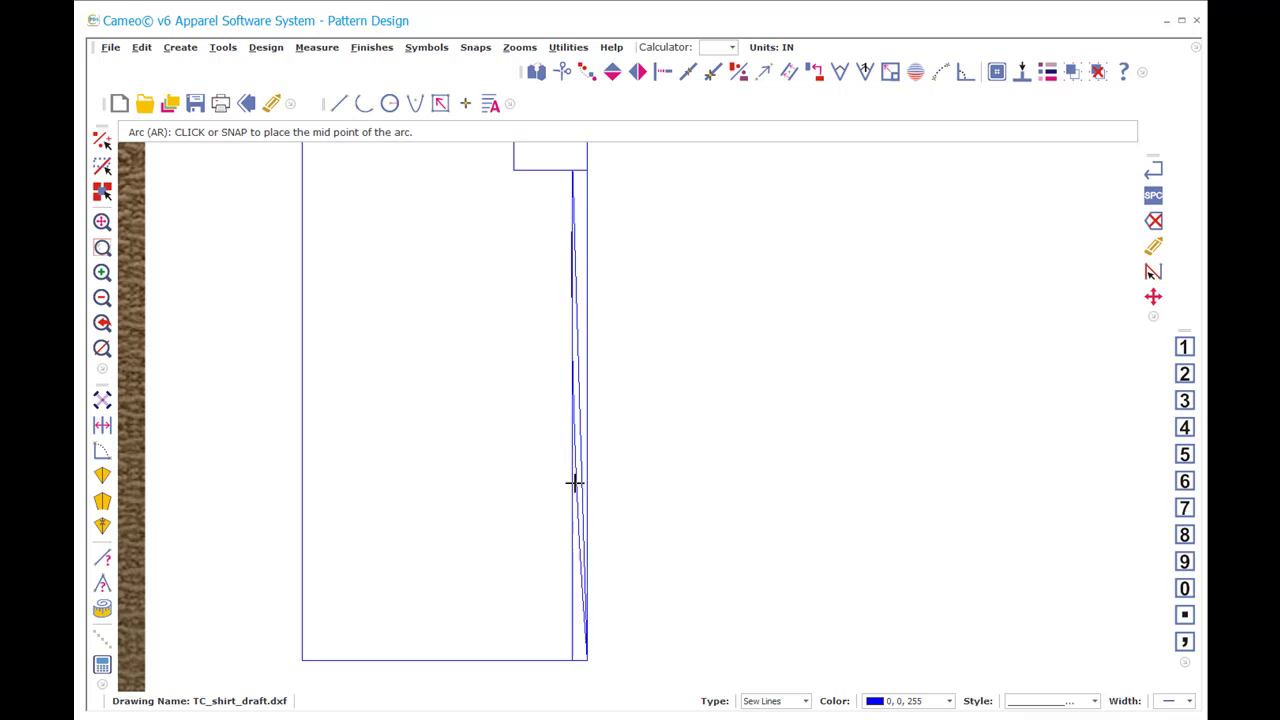
left_click(572, 347)
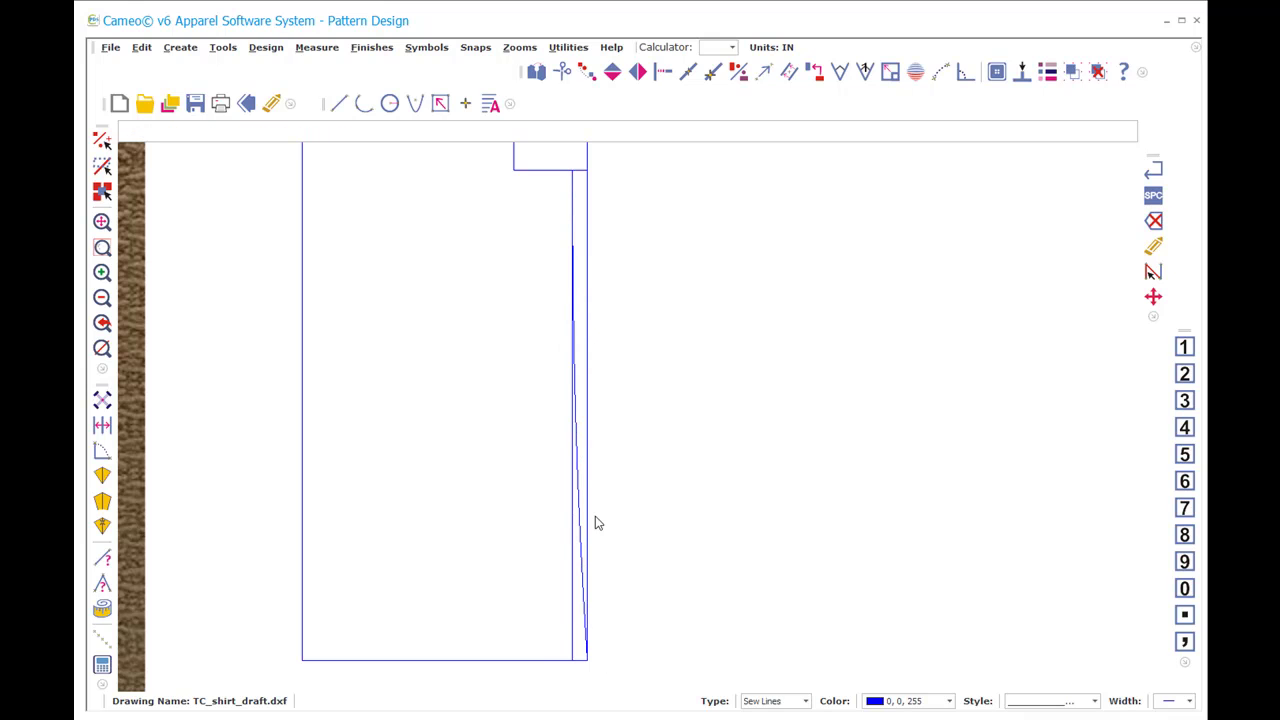
left_click(565, 617)
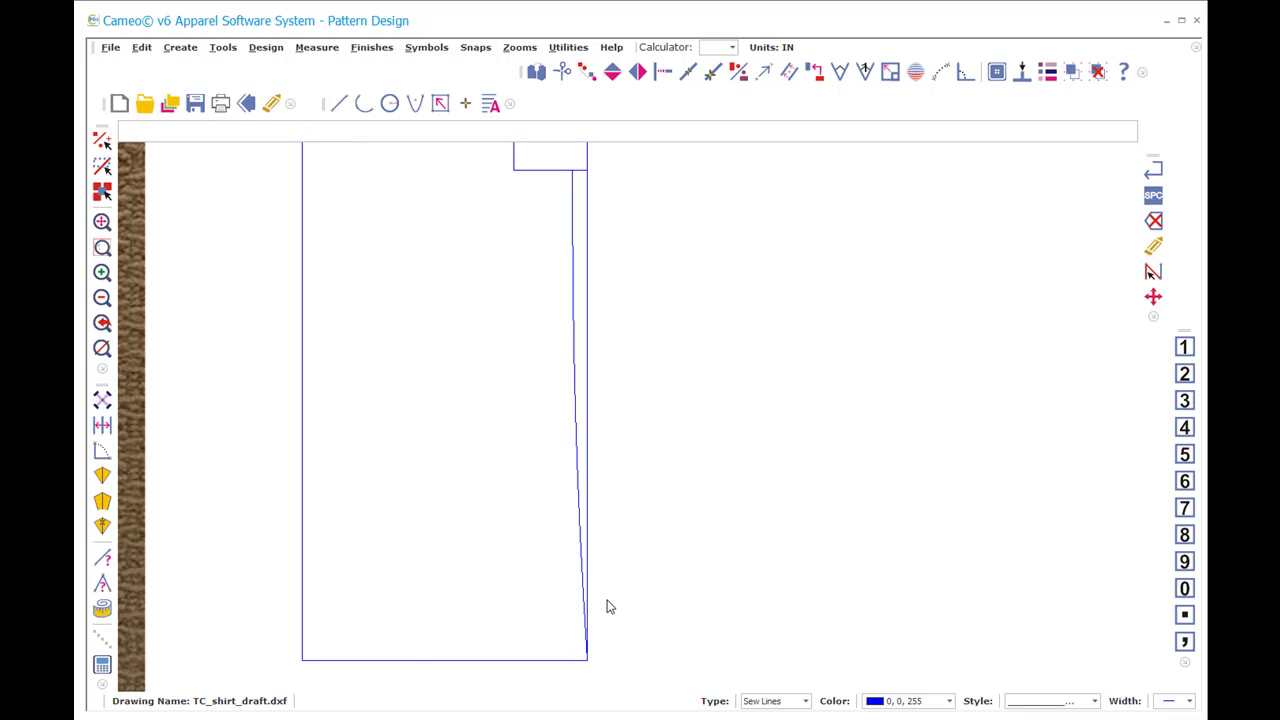
Step: Compare the length of the curved side seam with the side seam to bottom hem measurement on the shirt photo
scroll(604, 410, "down", 2)
scroll(604, 410, "down", 1)
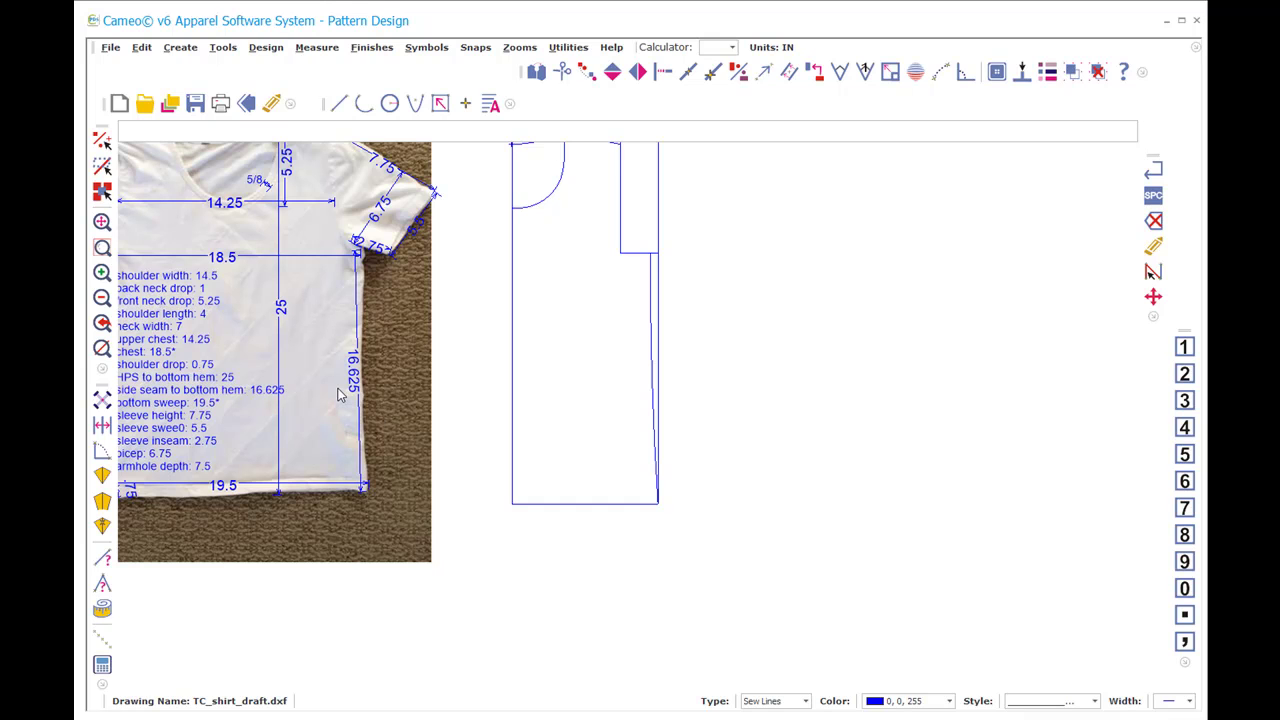
left_click(651, 322)
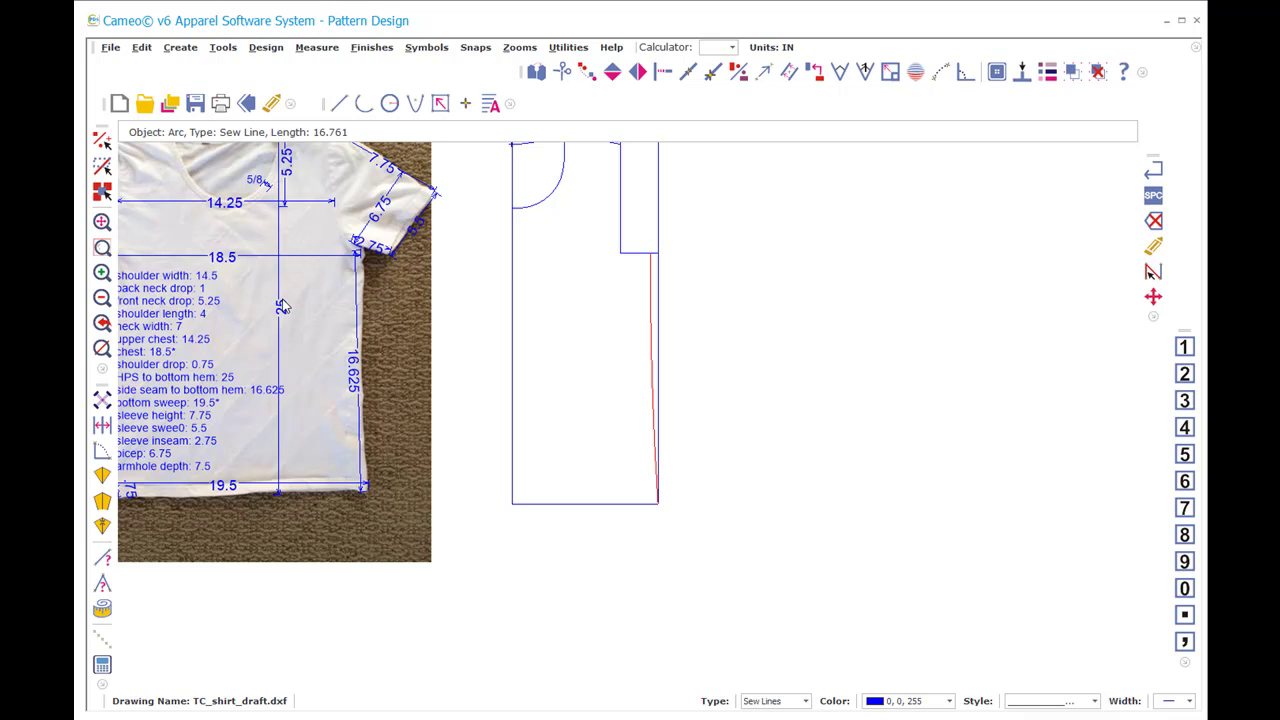
left_click(814, 292)
Step: Extend the horizontal chest line inward to the centre line and shorten its outer end to the side seam
scroll(683, 288, "down", 3)
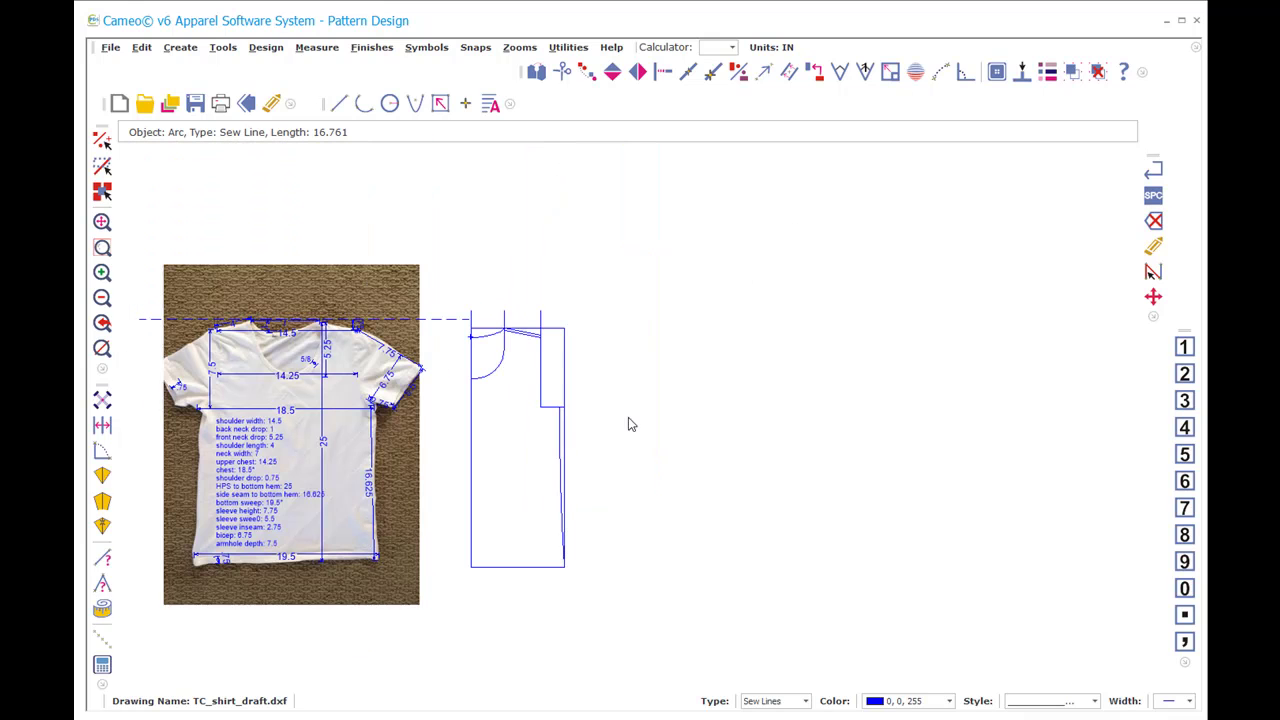
key("z")
key("w")
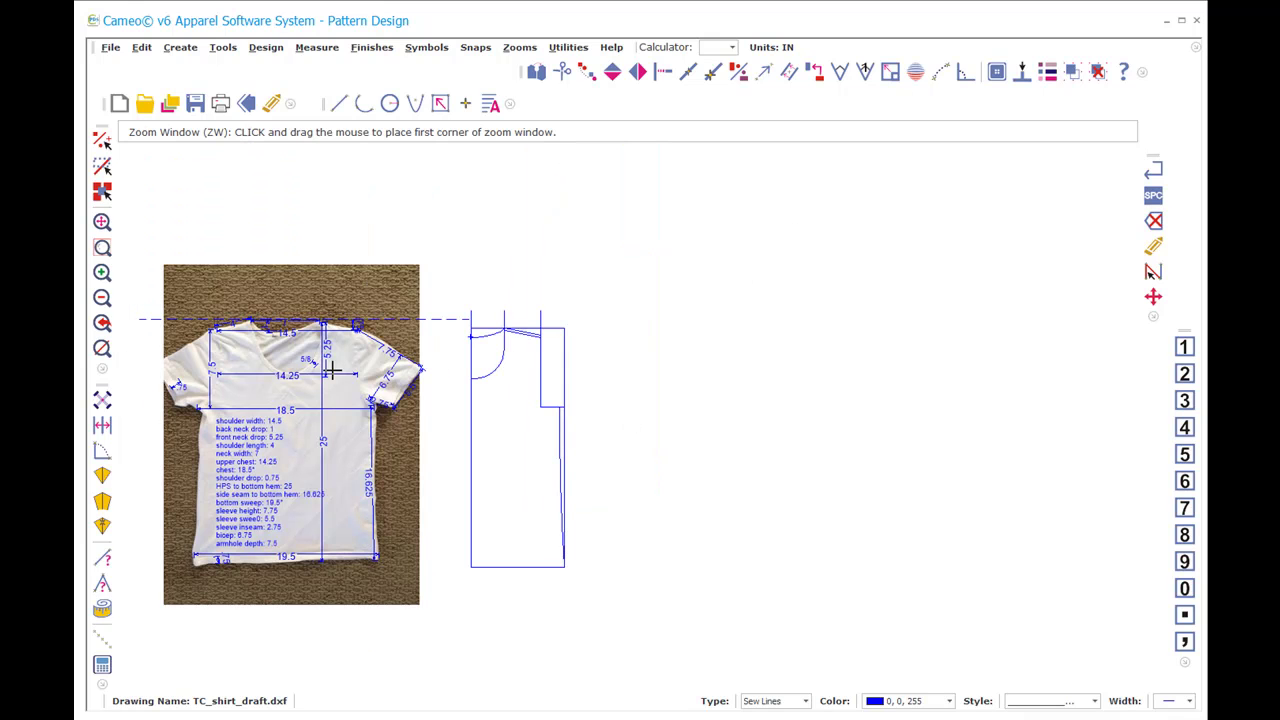
left_click(212, 311)
left_click(620, 560)
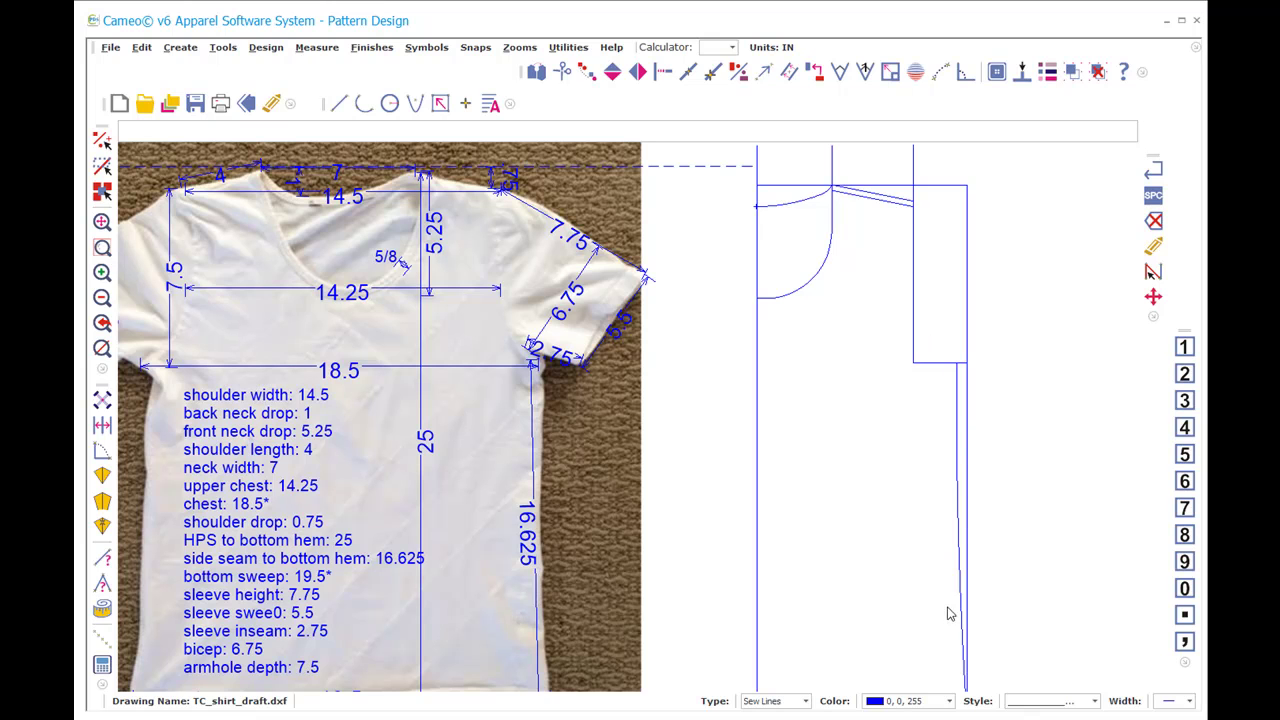
key("i")
key("n")
left_click(923, 364)
left_click(757, 380)
key("space")
left_click(929, 363)
left_click(948, 389)
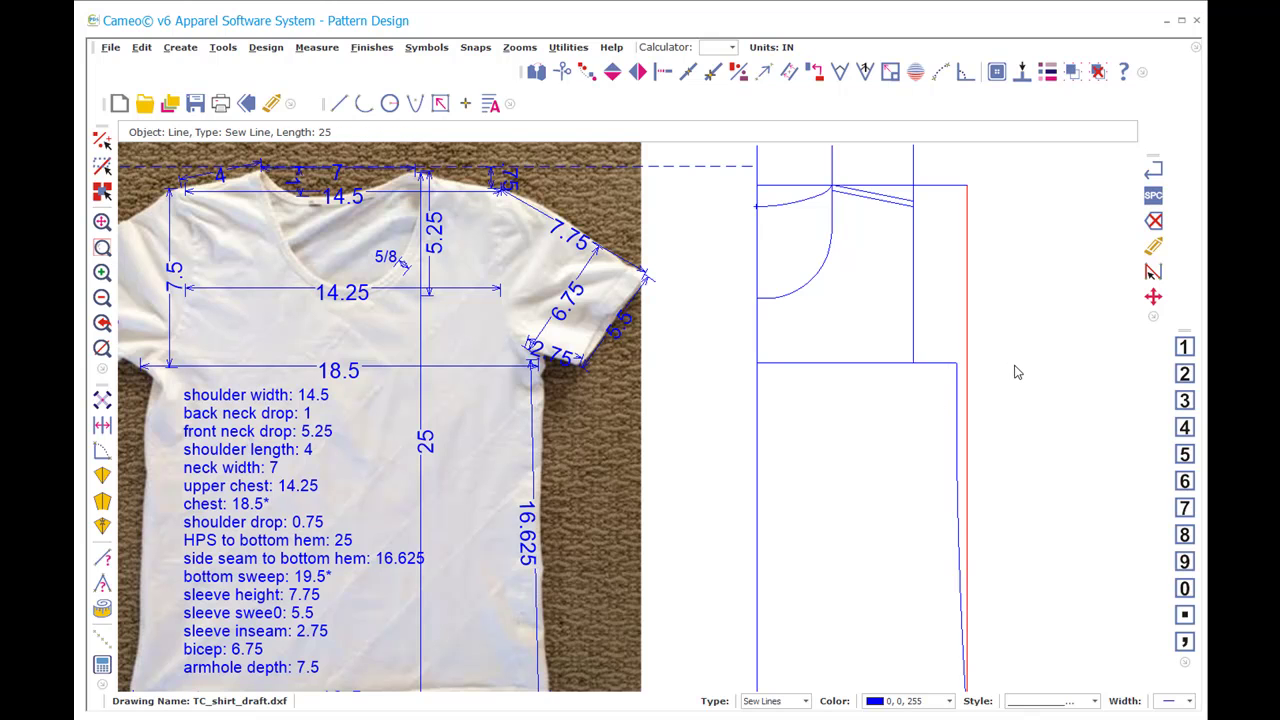
left_click(958, 352)
left_click(1060, 280)
Step: Offset the vertical armhole depth line 0.125 in toward the centre line
type("f")
type(".1")
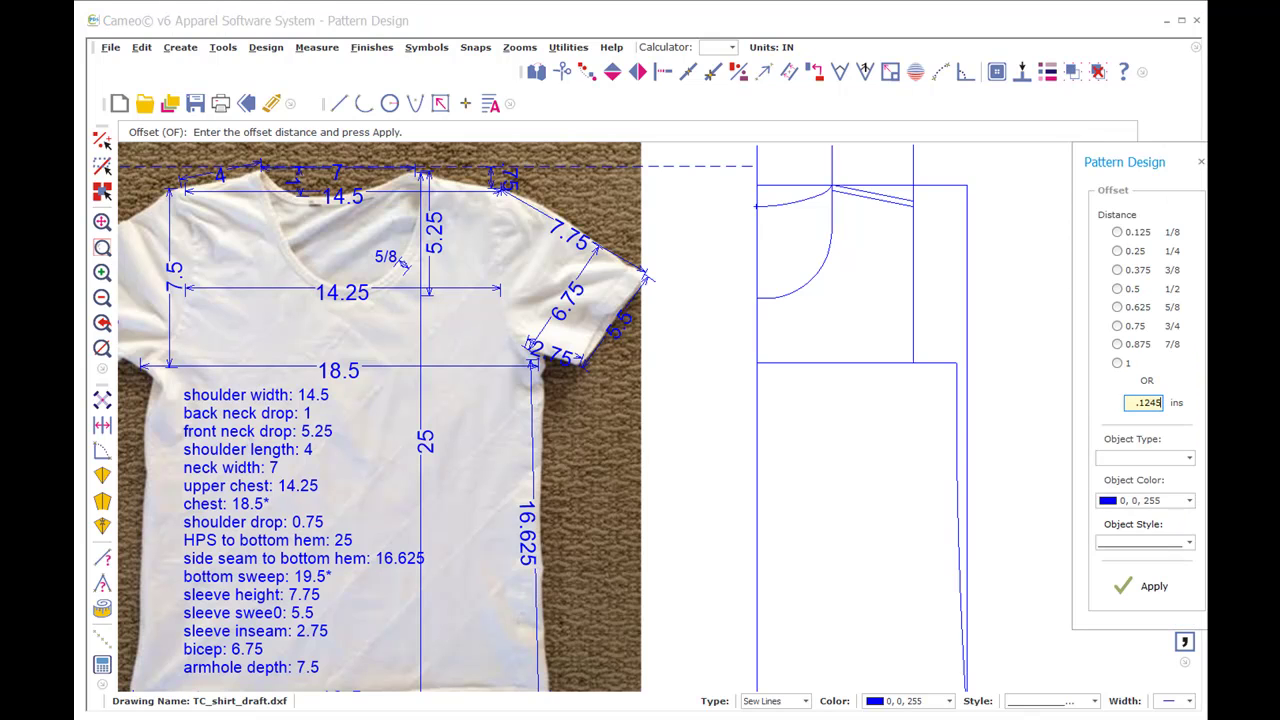
type("25")
left_click(1143, 586)
left_click(903, 287)
left_click(887, 289)
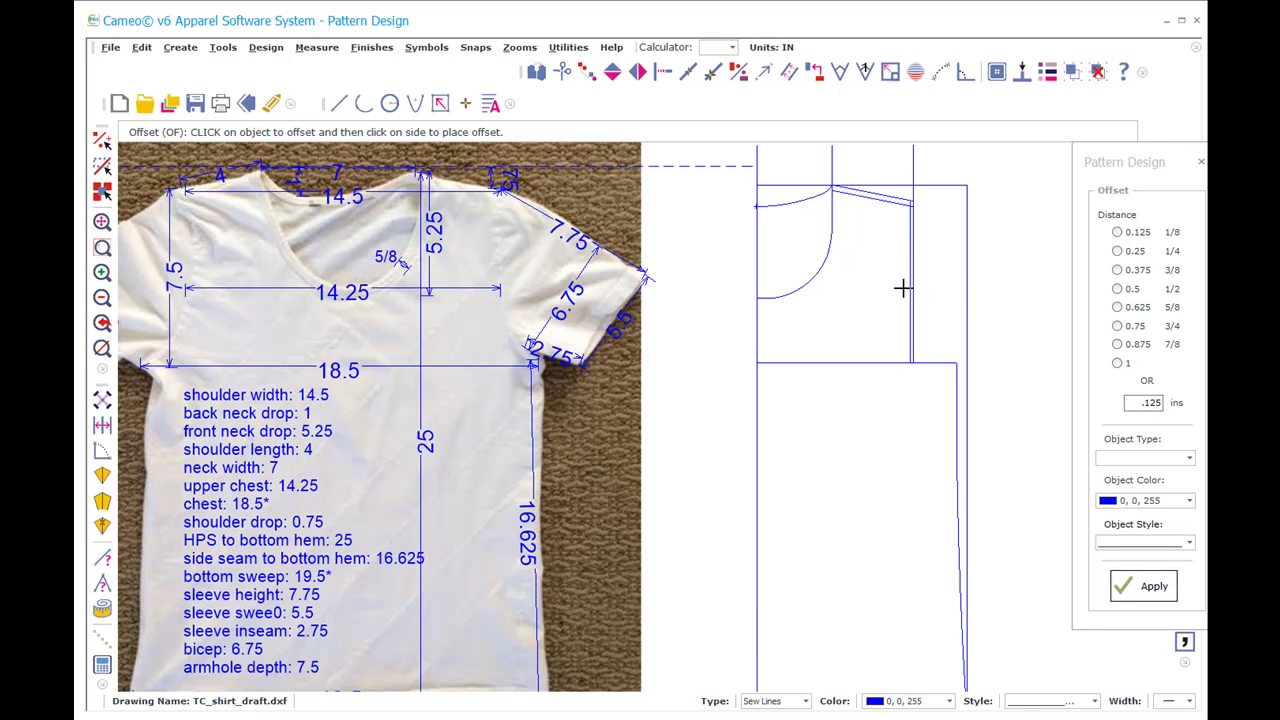
key("z")
key("w")
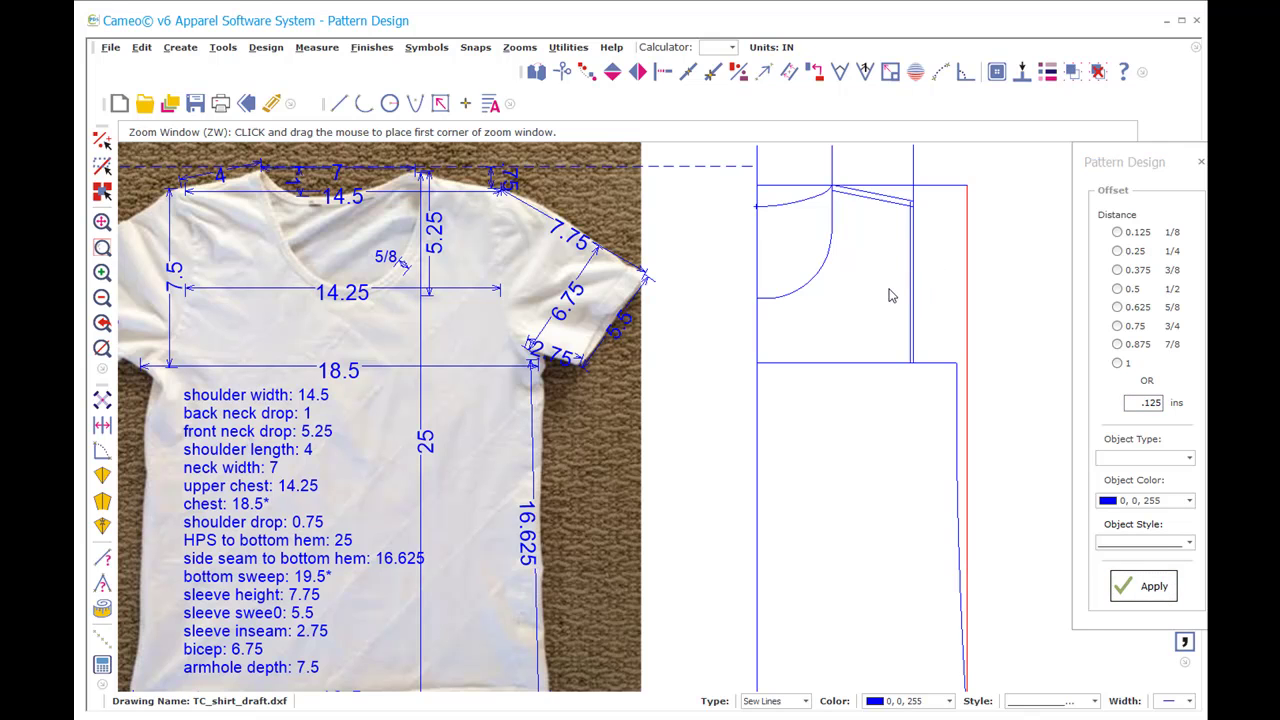
left_click(1201, 162)
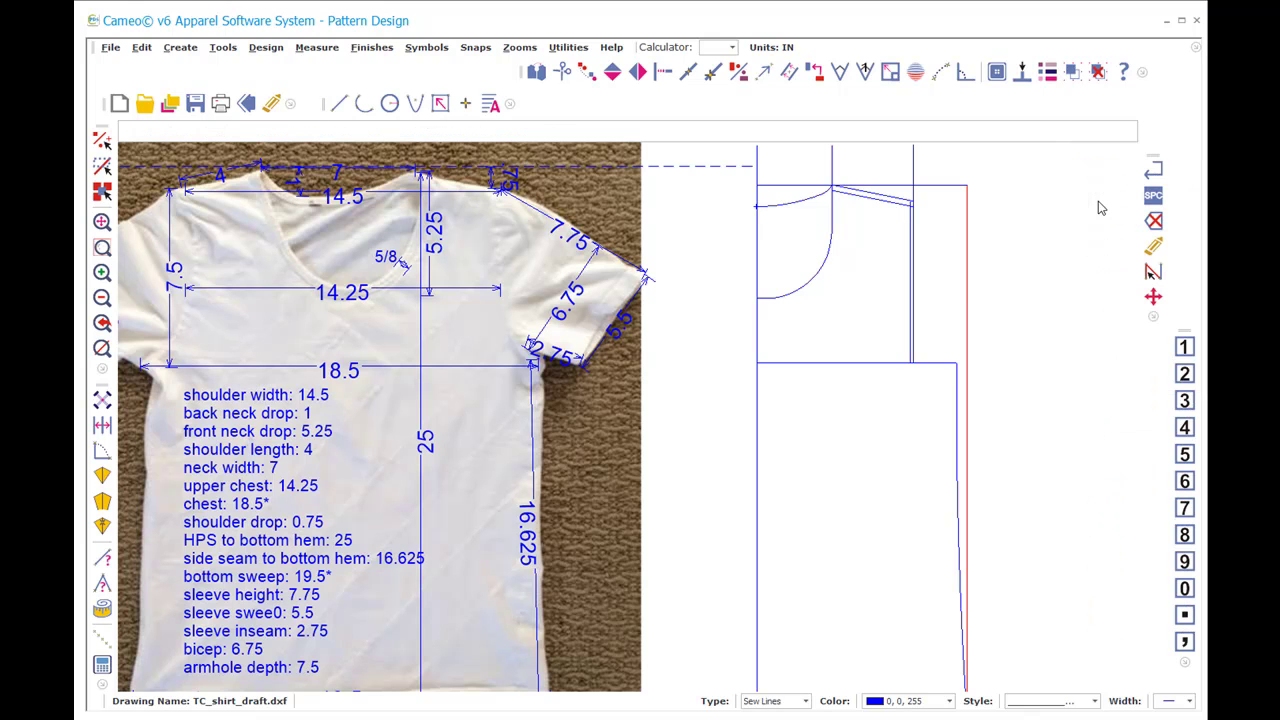
Step: Draw the upper armhole arc from the outer shoulder point down to the 0.125 in offset line, slightly below mid-depth
key("z")
key("w")
left_click(849, 176)
left_click(985, 399)
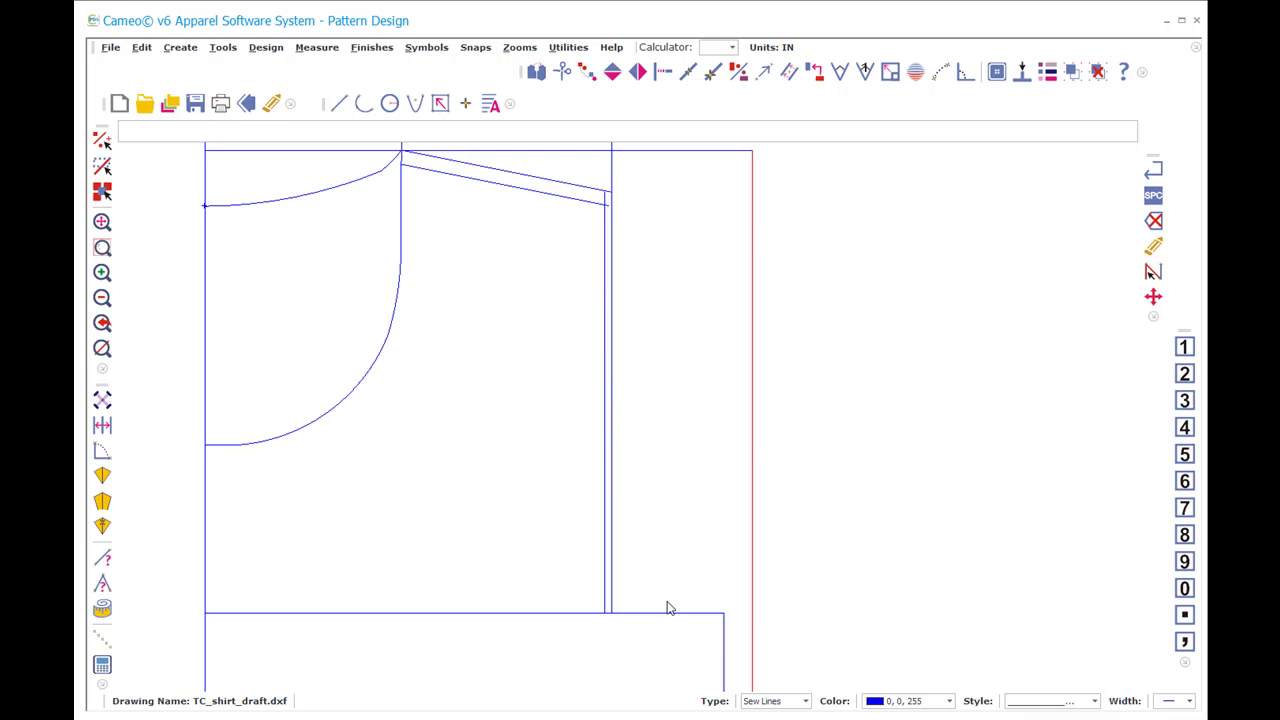
left_click(930, 234)
key("a")
key("r")
left_click(624, 195)
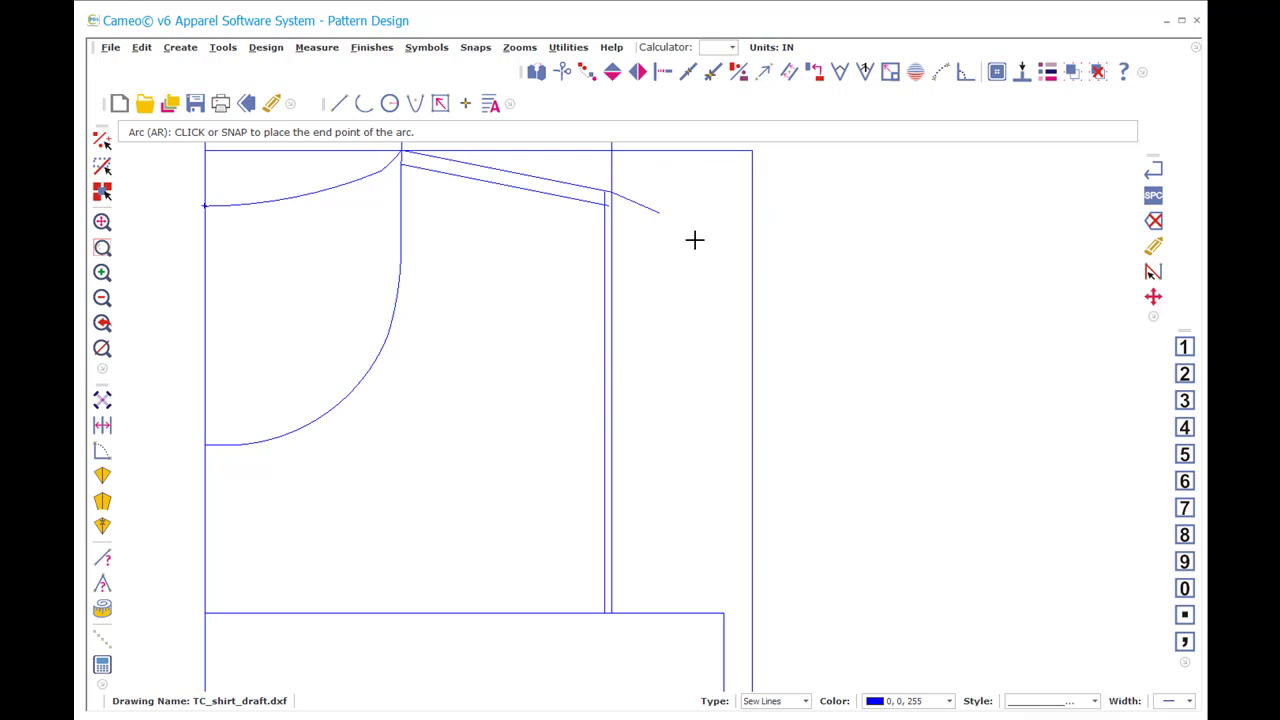
left_click(603, 402)
left_click(603, 320)
Step: Continue the armhole with two connected arcs down to the outer end of the chest line and adjust the middle arc's midpoint
left_click(603, 401)
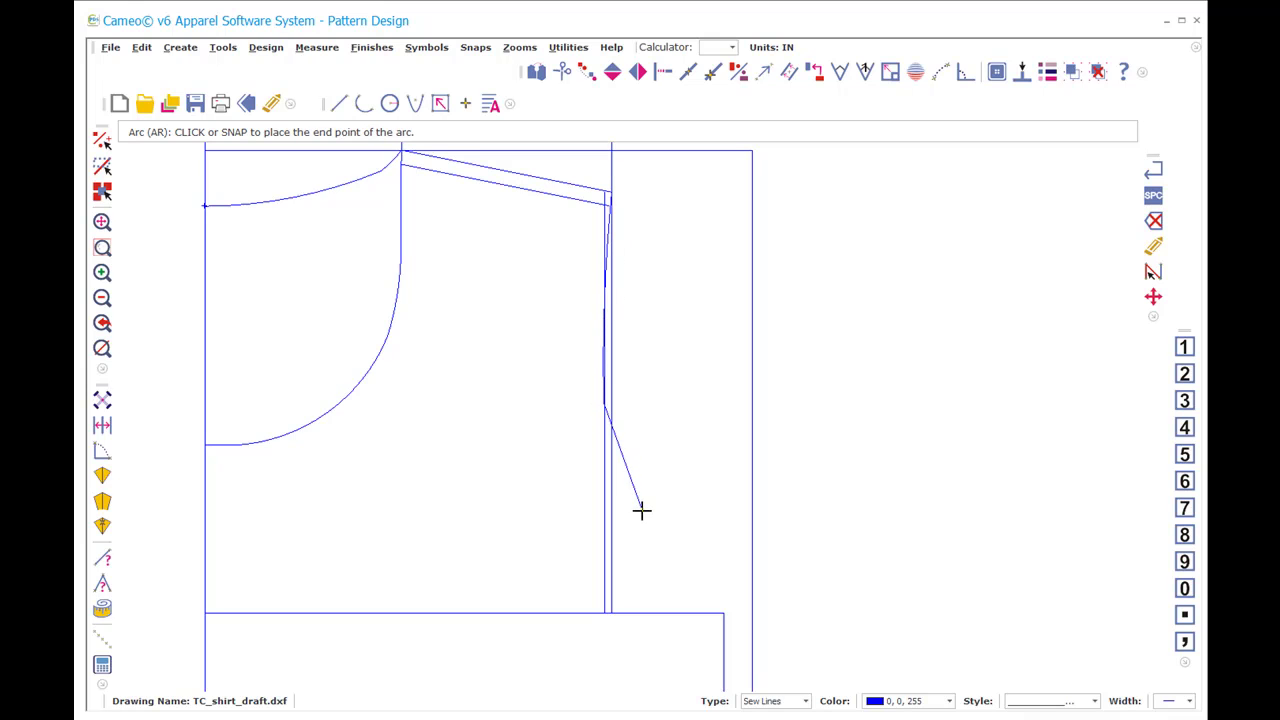
left_click(643, 559)
left_click(621, 510)
left_click(643, 559)
left_click(722, 611)
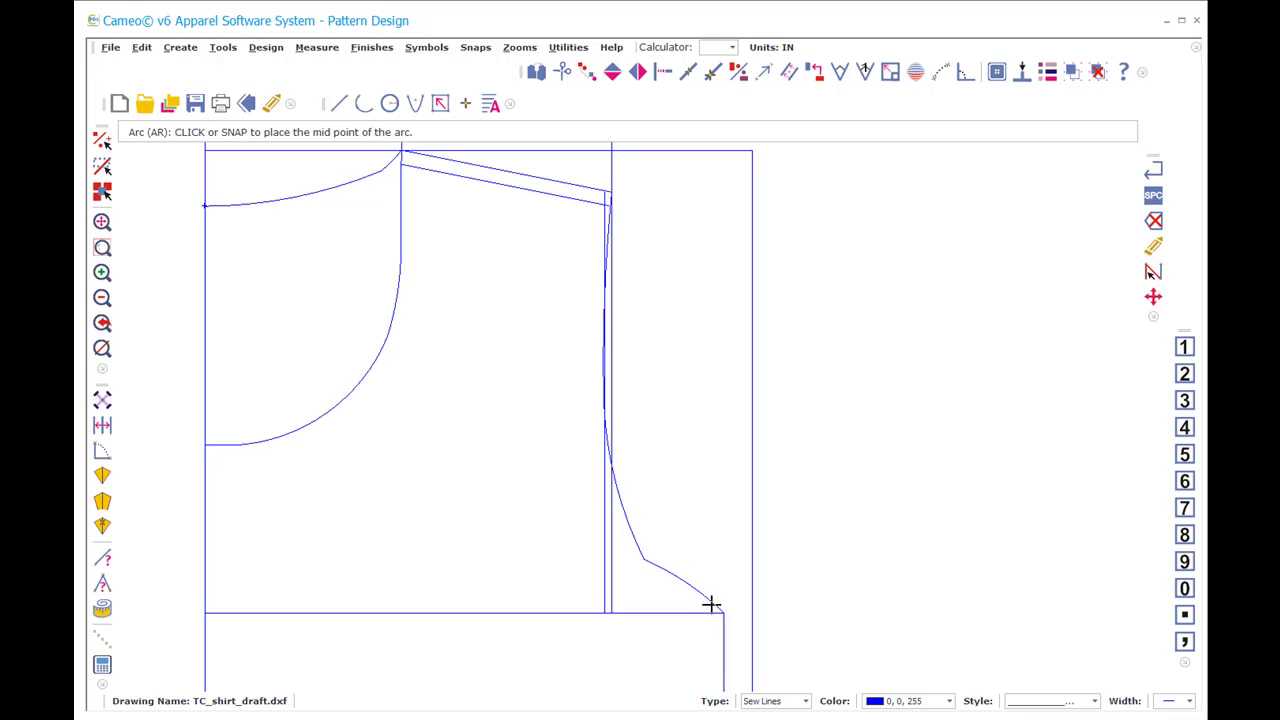
left_click(667, 502)
type("MP")
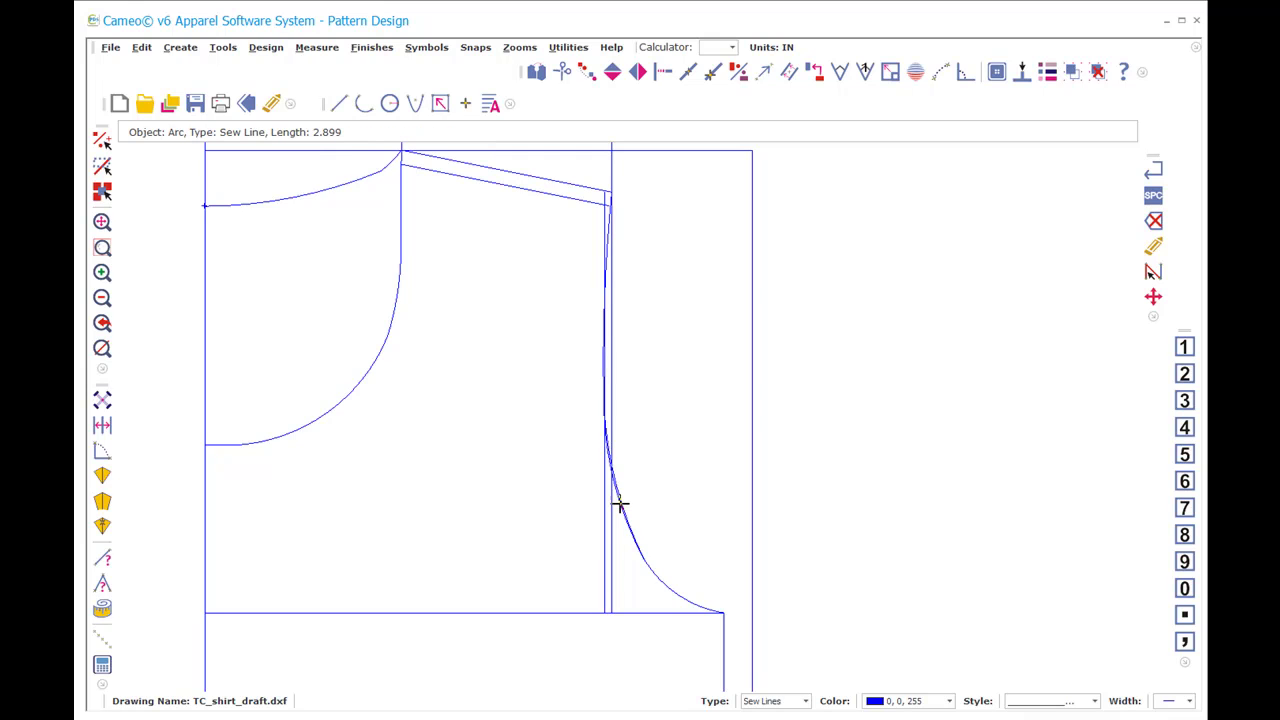
left_click(617, 503)
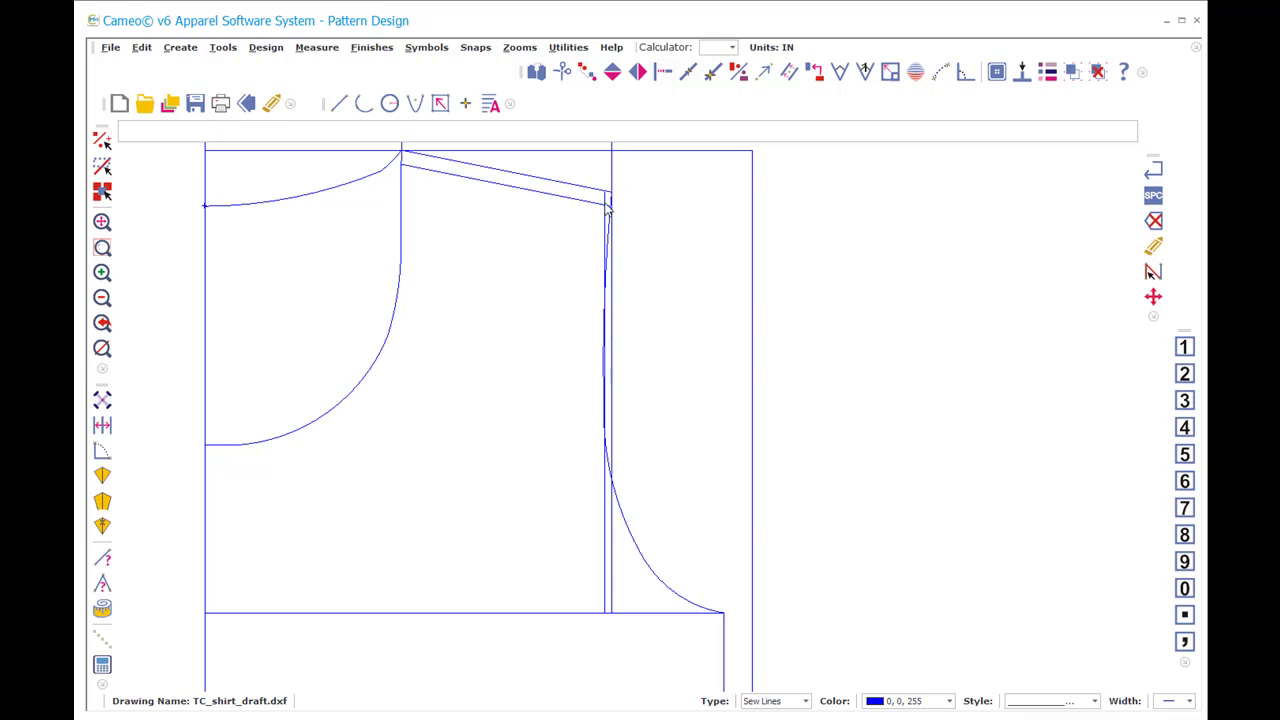
Step: Delete the vertical armhole depth line and its offset, and remove the vertical guide segment just above the shoulder point
left_click(597, 233)
left_click(643, 295)
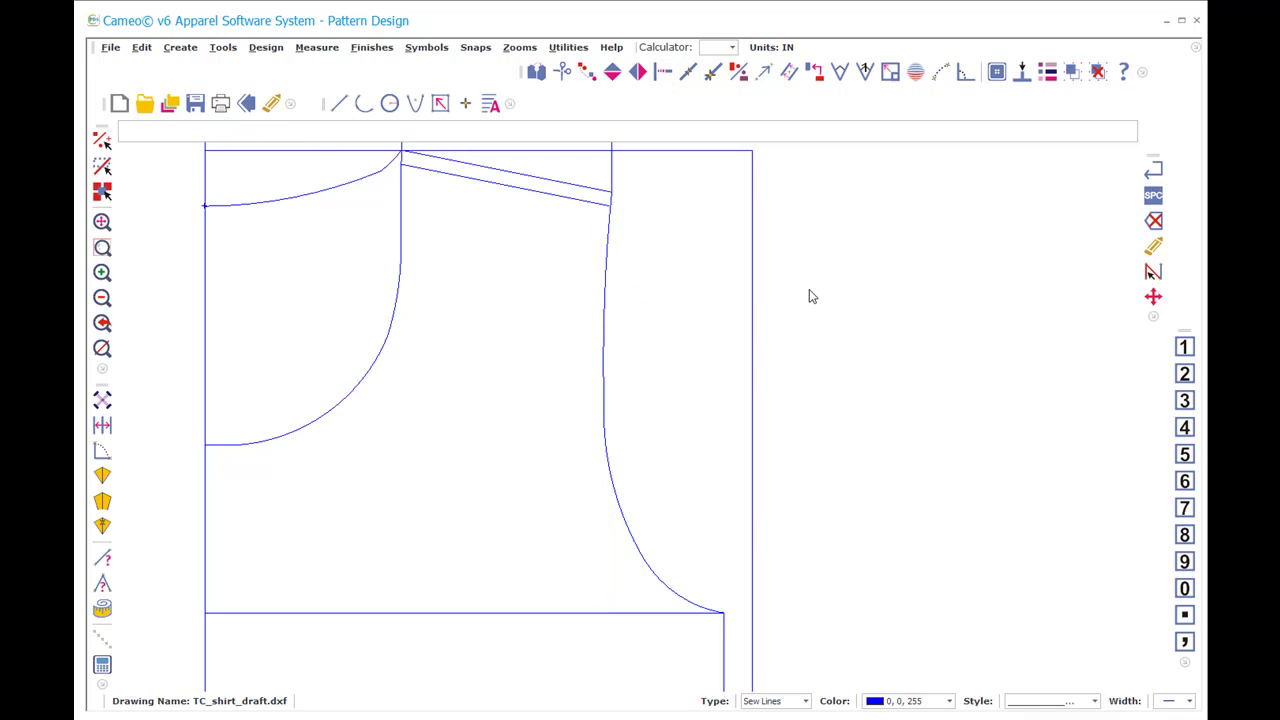
left_click(607, 178)
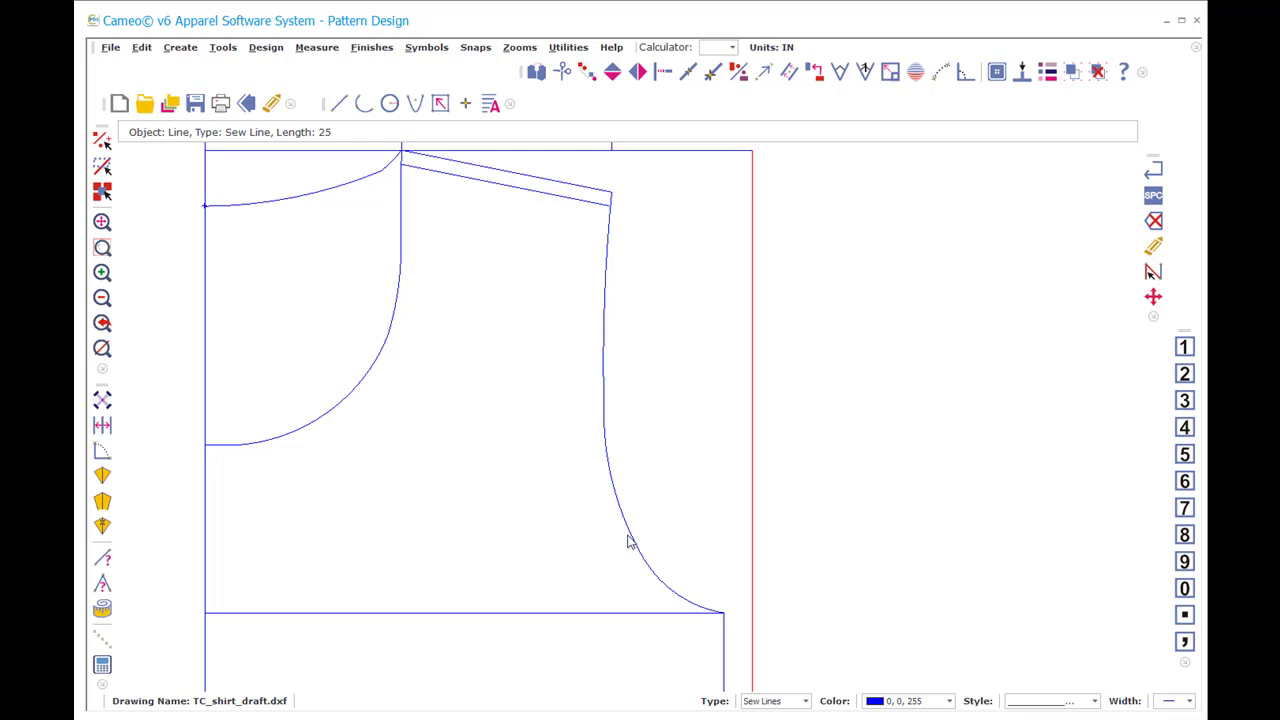
Step: Reshape the middle armhole arc by moving its midpoint slightly inward and adjusting its joint with the lower arc
key("m")
key("p")
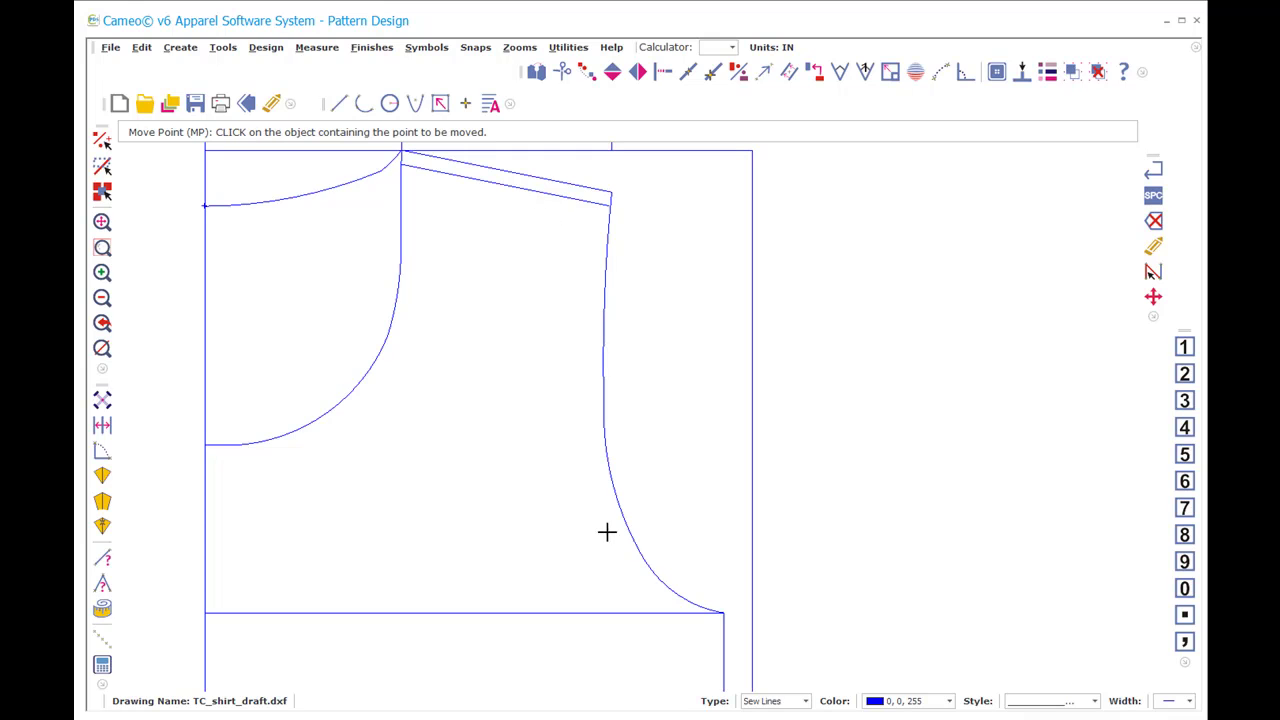
left_click(618, 505)
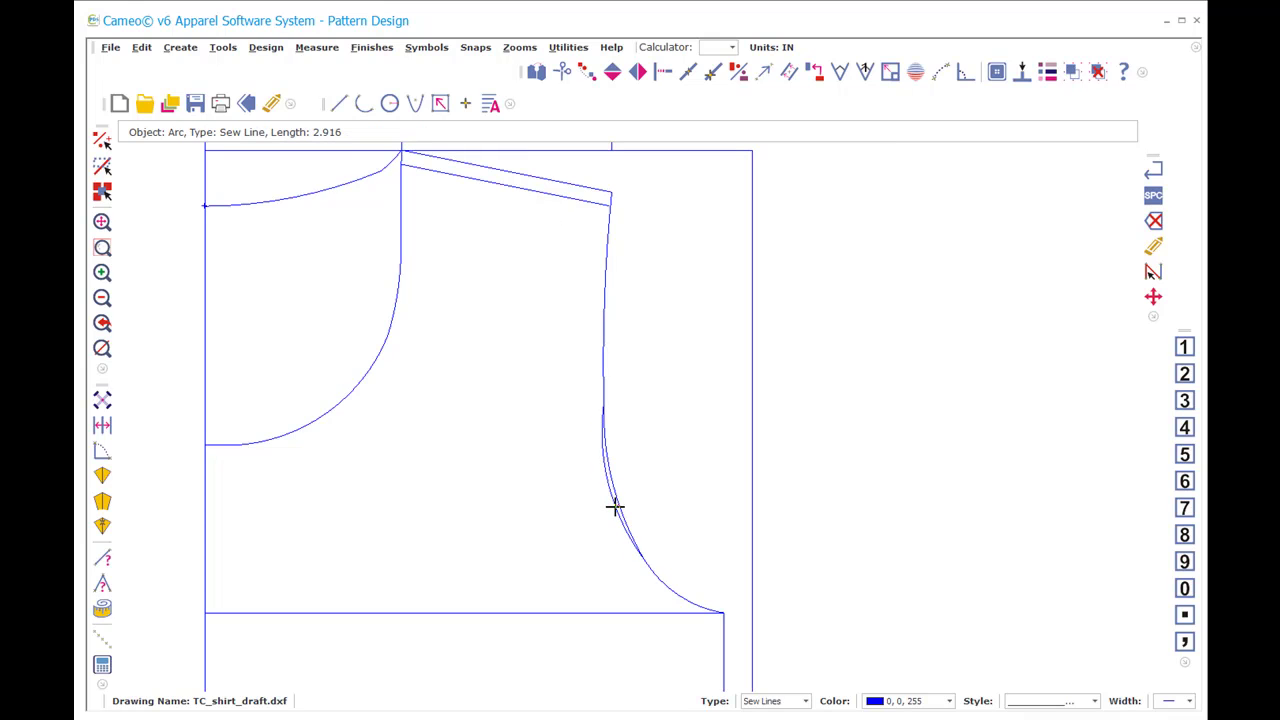
left_click(615, 506)
left_click(642, 562)
left_click(646, 563)
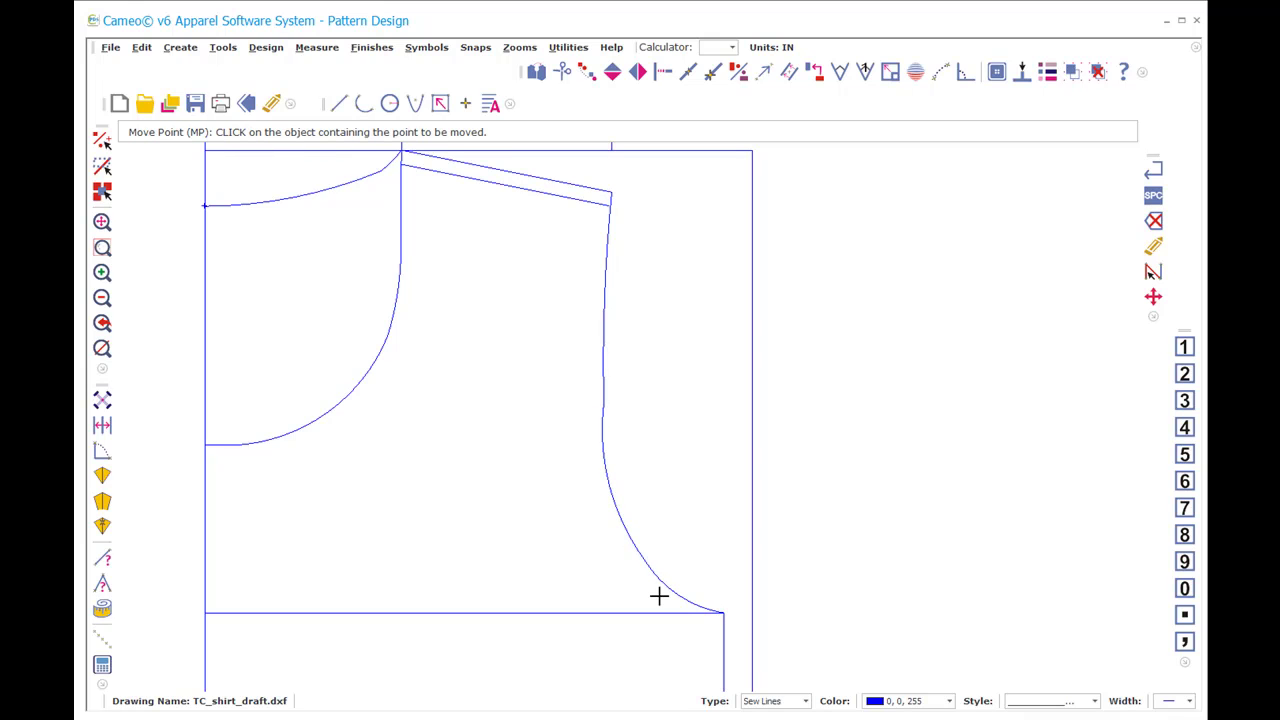
Step: Deepen the lower armhole arc at its midpoint and shift the joints between the three arcs for a smoother curve
left_click(685, 598)
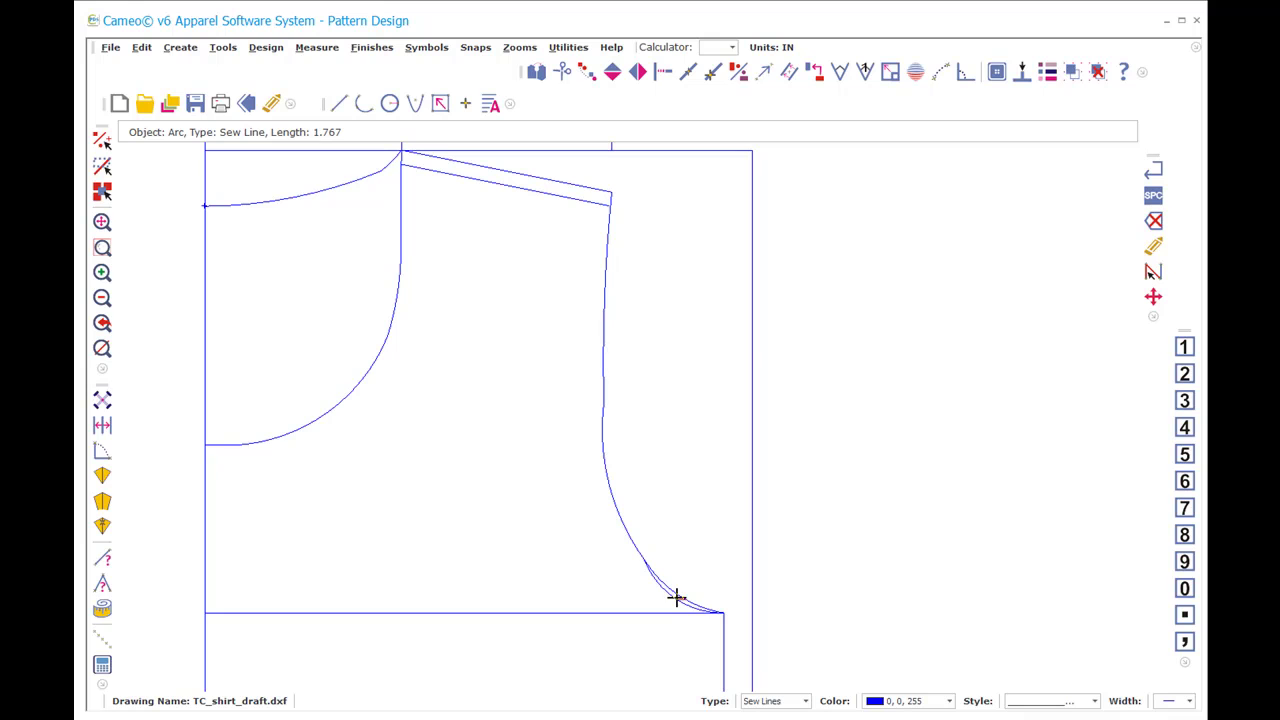
left_click(671, 571)
left_click(643, 558)
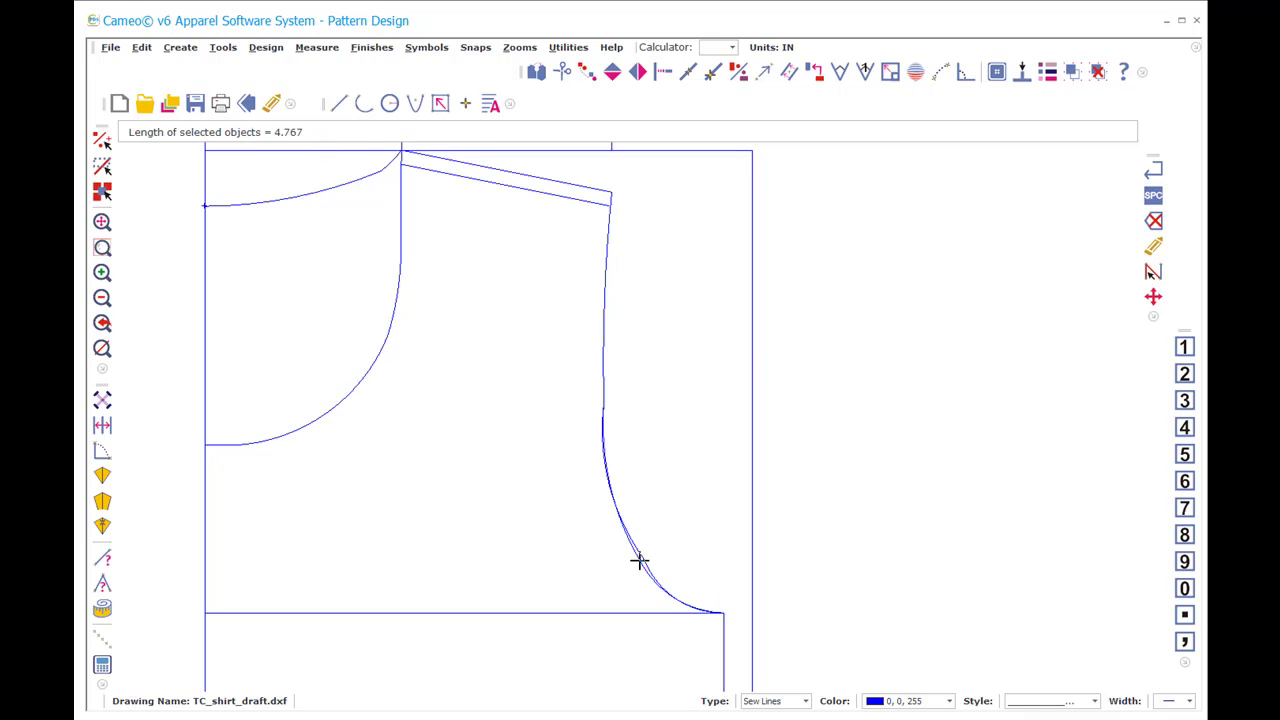
left_click(601, 403)
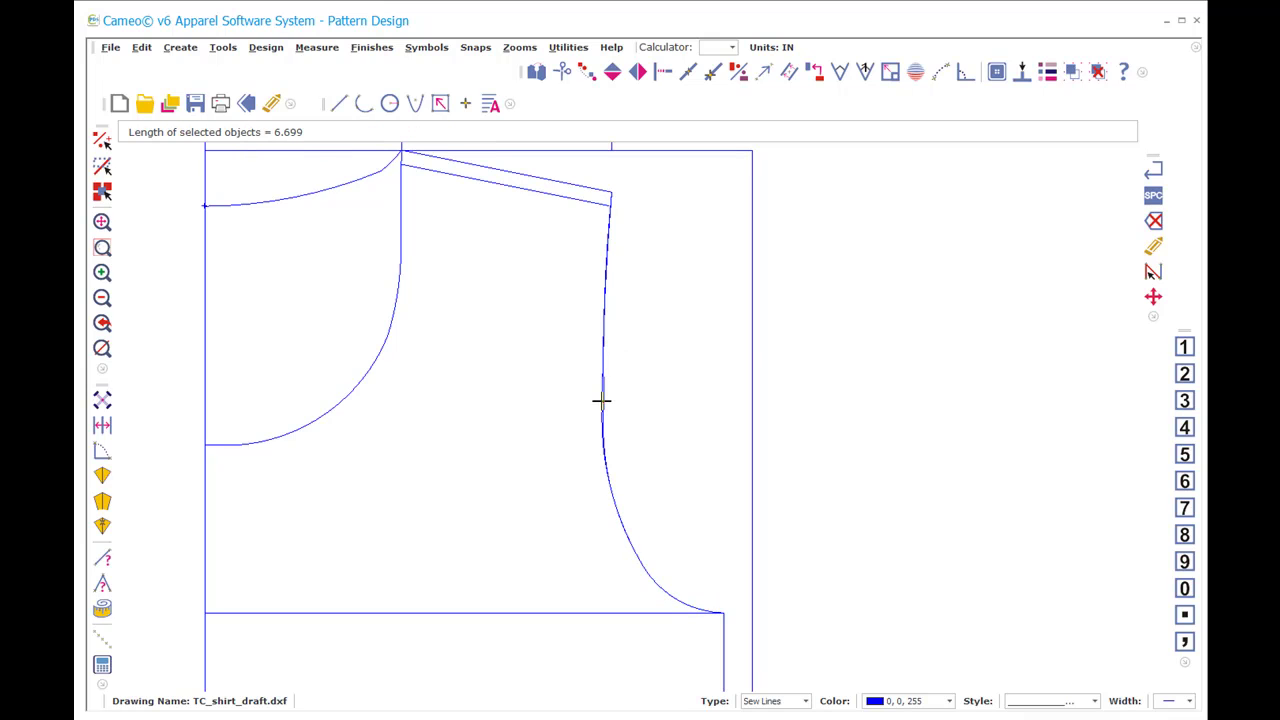
left_click(914, 268)
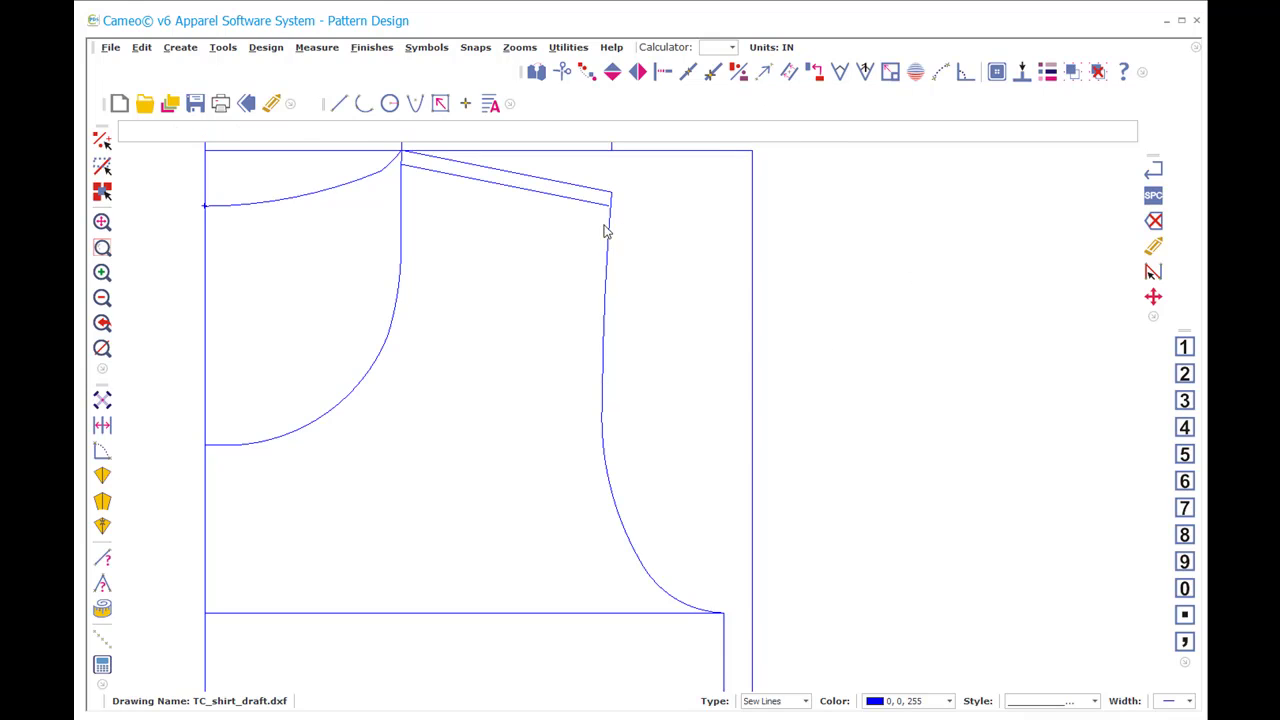
Step: Bow the upper armhole arc slightly toward the centre line by moving its midpoint
key("m")
key("p")
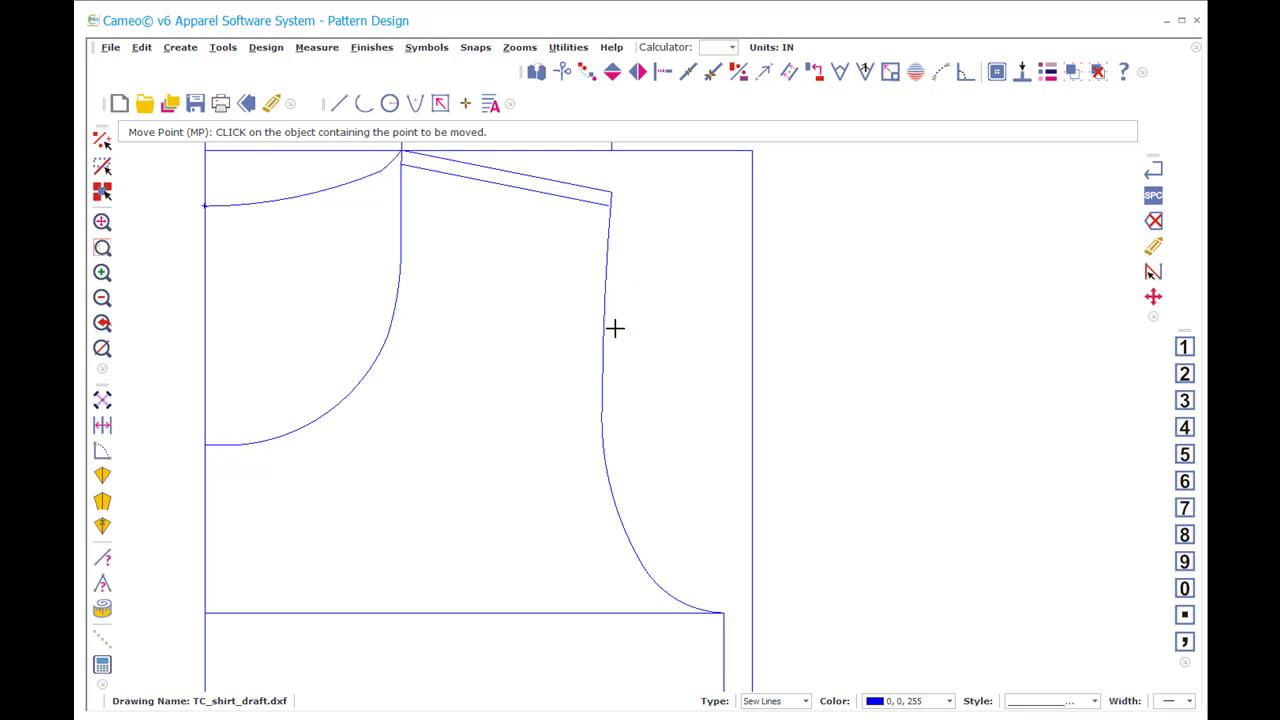
left_click(602, 314)
key("Escape")
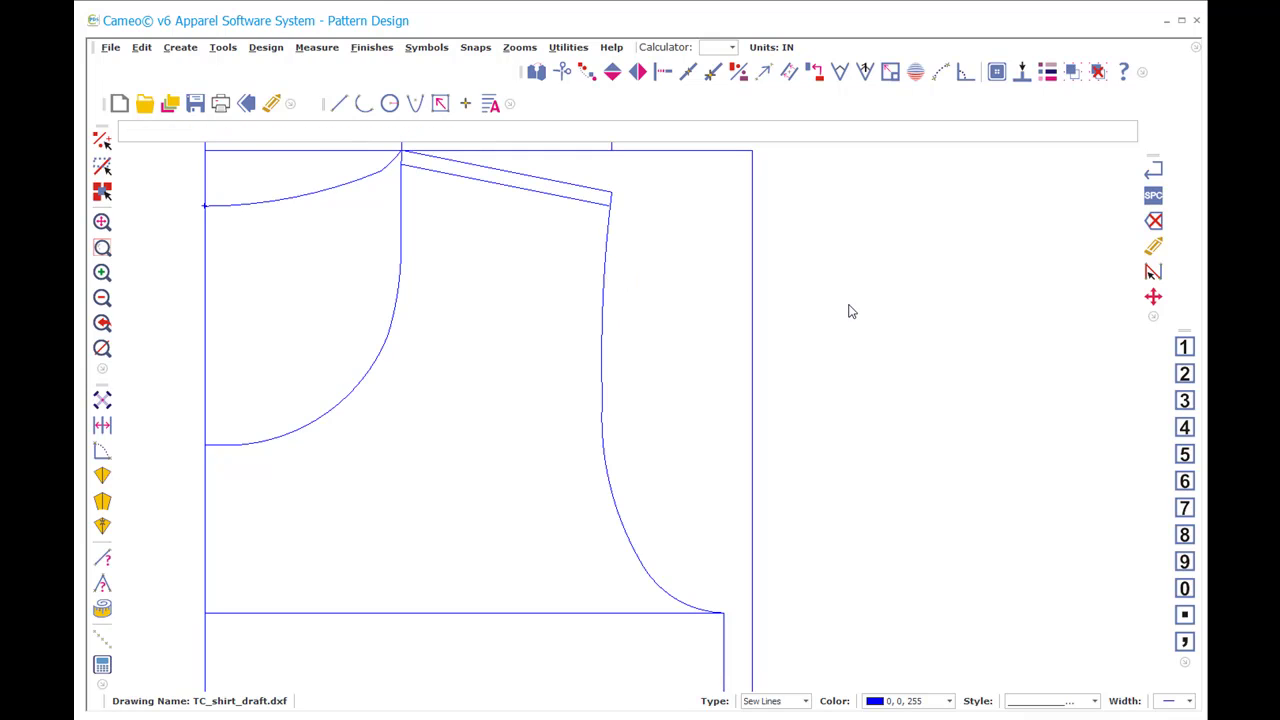
Step: Compare the finished body draft with the measured shirt photo, and inspect its neckline, shoulder and armhole
scroll(629, 423, "down", 5)
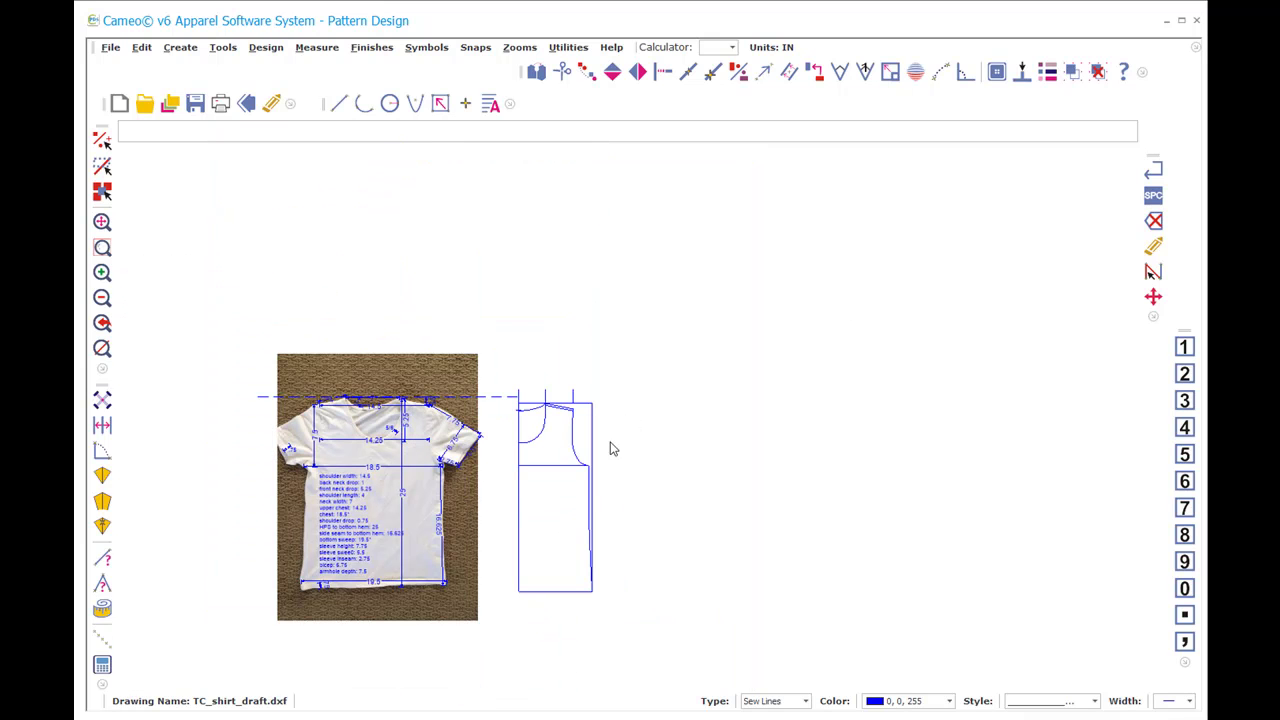
key("z")
key("w")
left_click(276, 358)
left_click(764, 648)
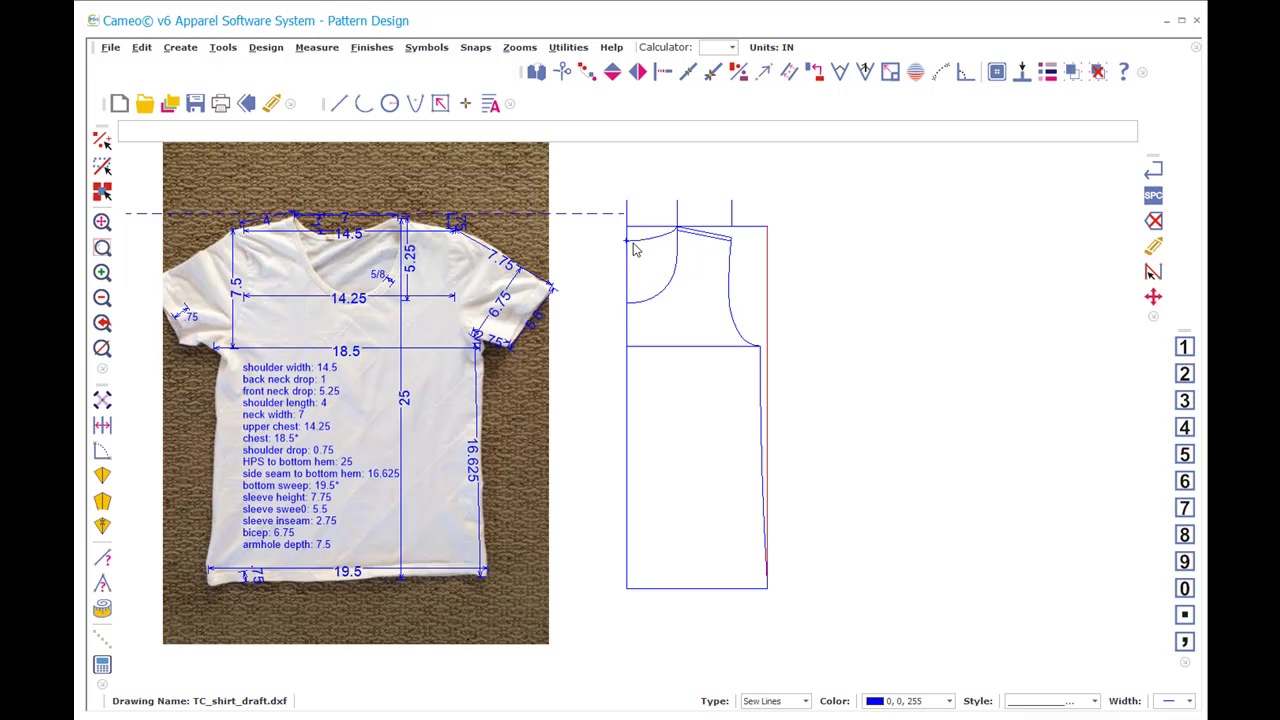
key("z")
key("w")
left_click(625, 202)
left_click(810, 357)
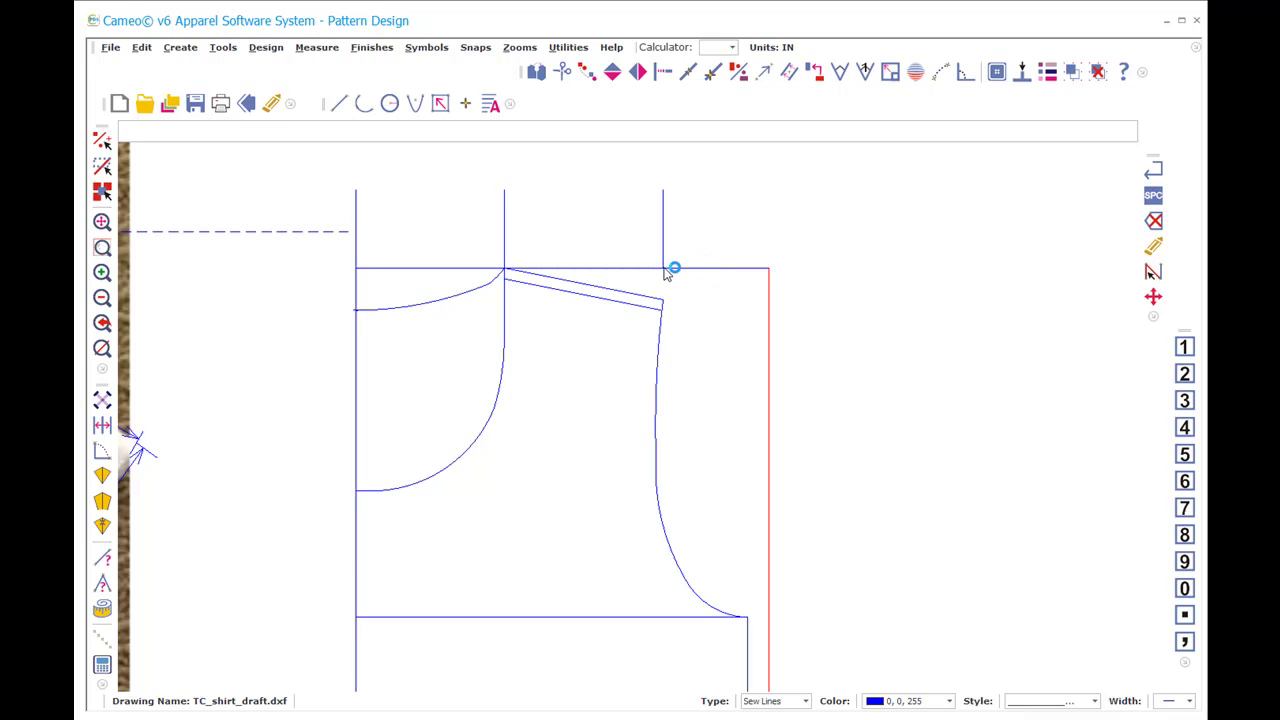
Step: Move the whole body draft farther away from the shirt photo to free space beside it for the sleeve
scroll(628, 422, "down", 2)
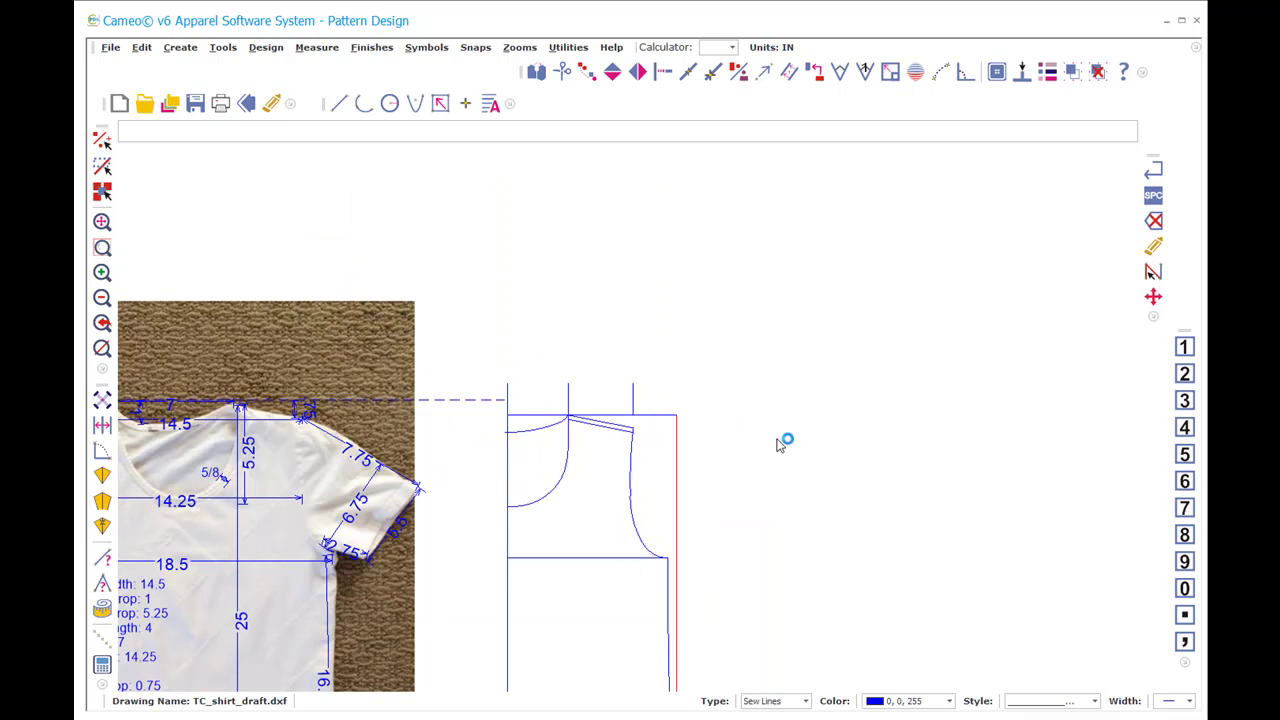
scroll(640, 420, "down", 1)
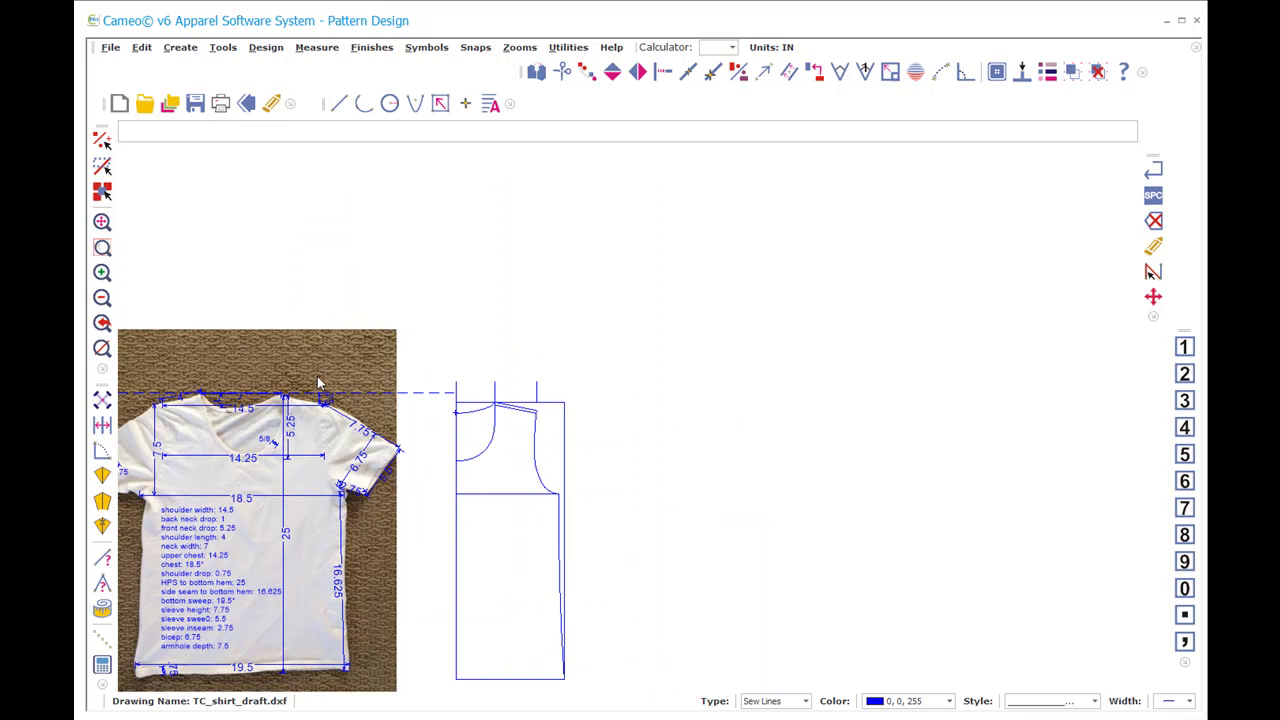
left_click_drag(432, 374, 625, 692)
left_click(526, 470)
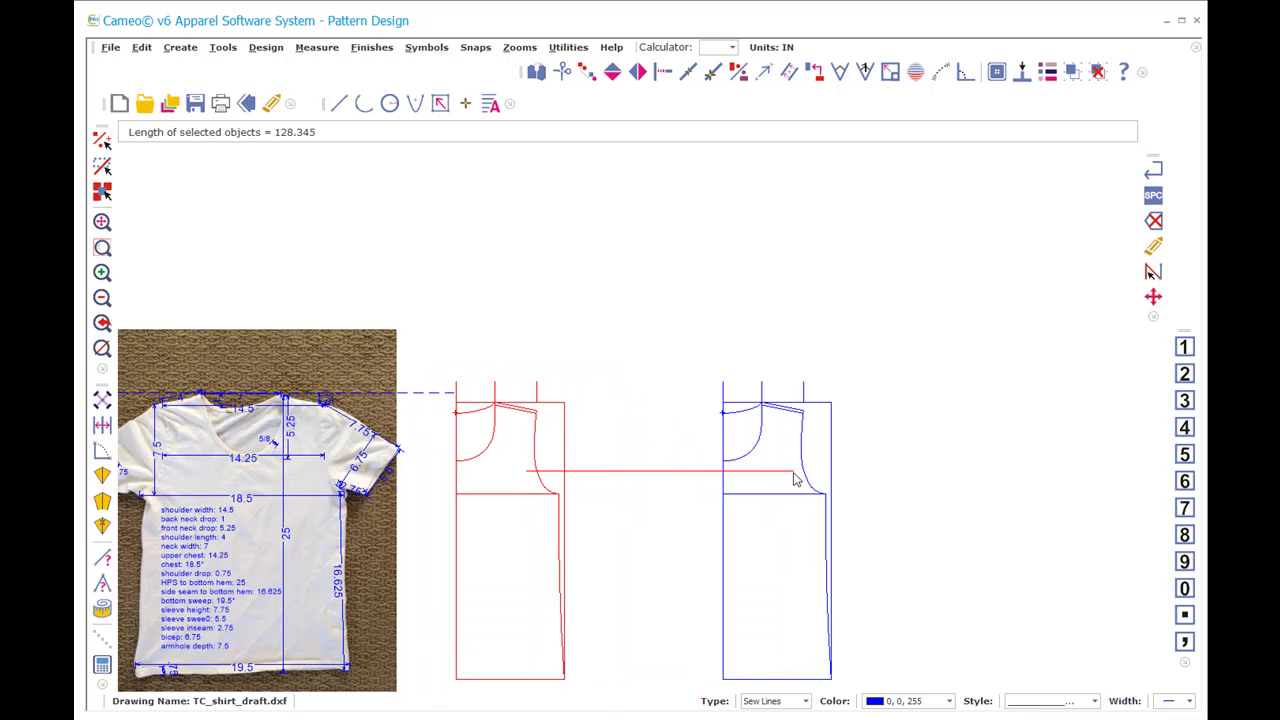
left_click(795, 480)
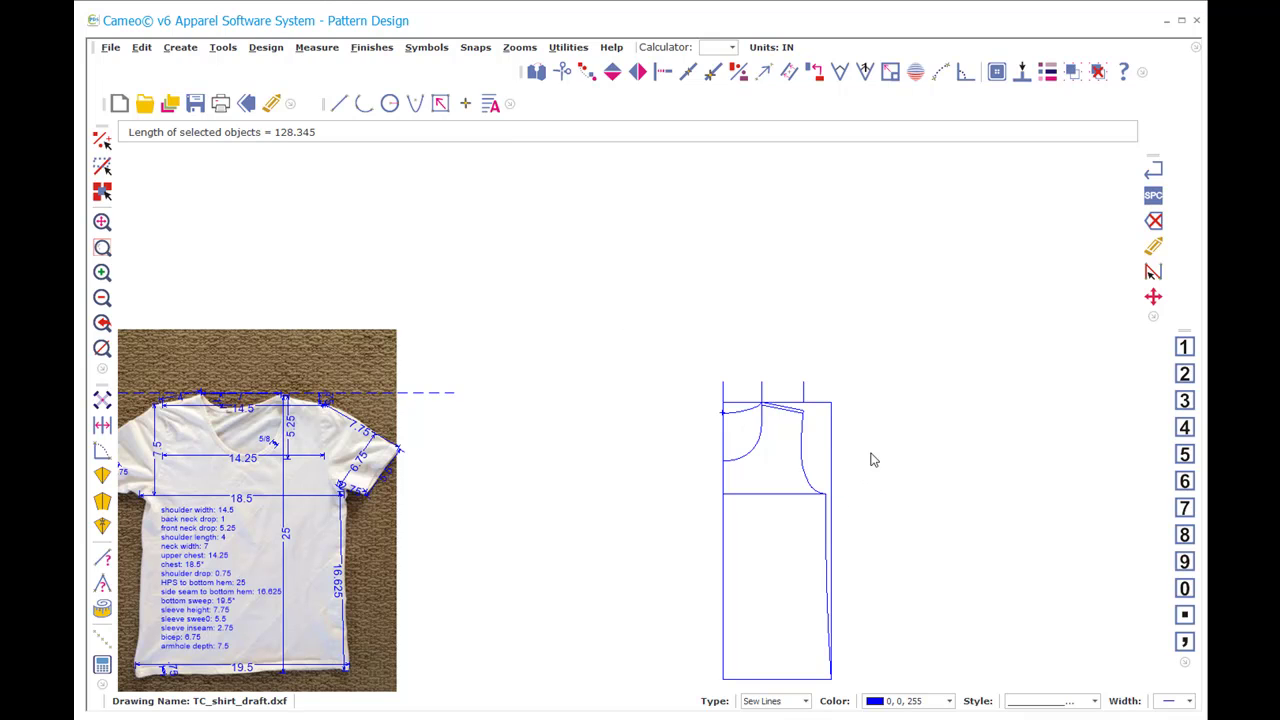
Step: Draw a 7.75 in vertical line beside the photo's sleeve as the sleeve height
key("z")
key("w")
left_click(268, 362)
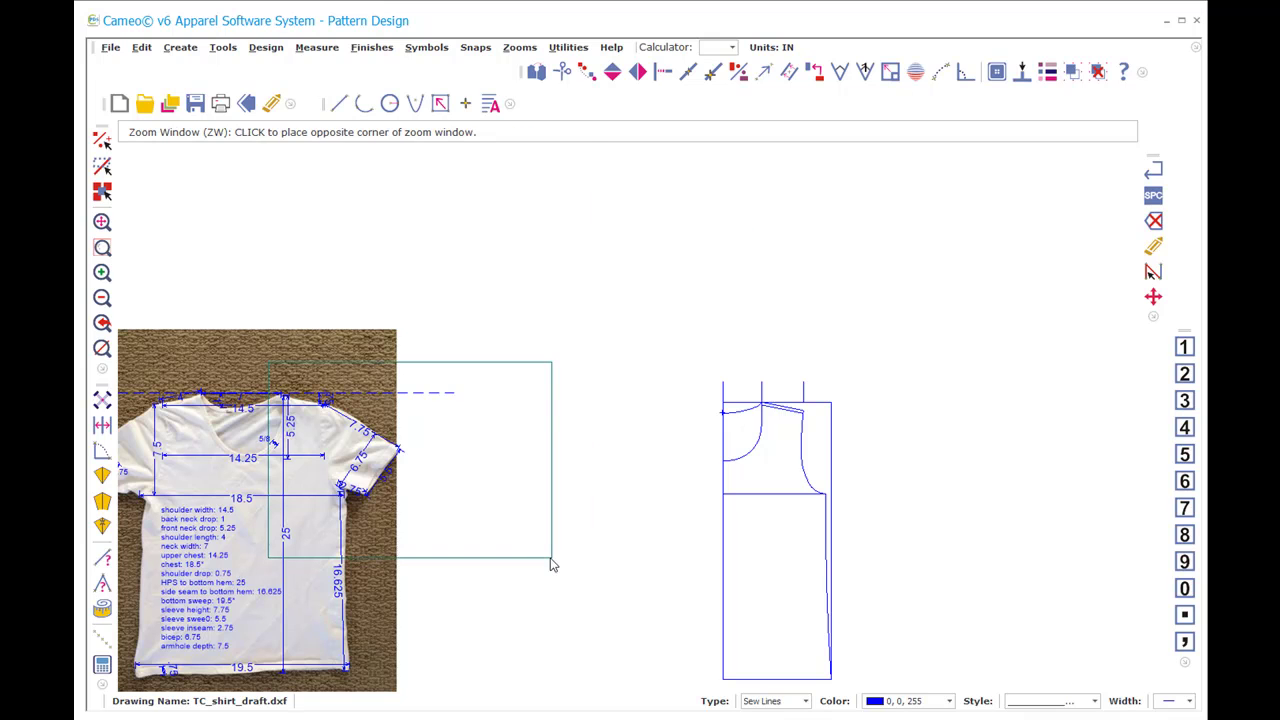
left_click(551, 557)
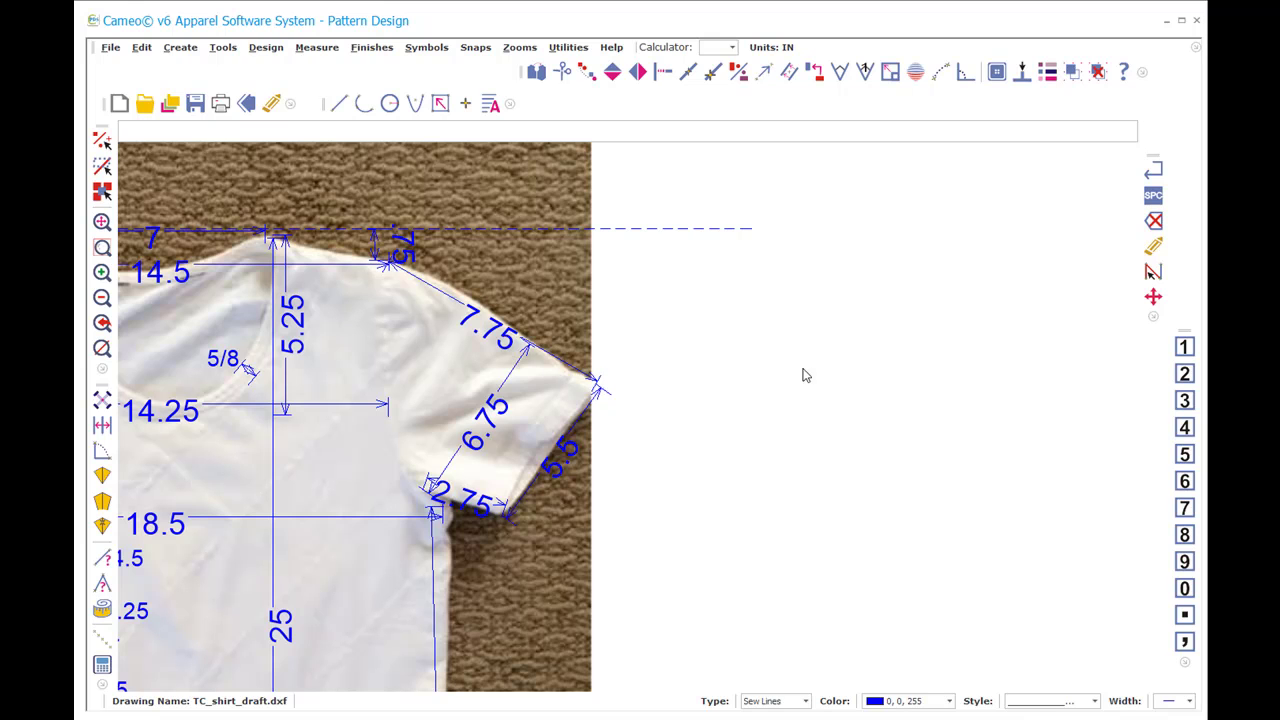
key("Return")
left_click(941, 521)
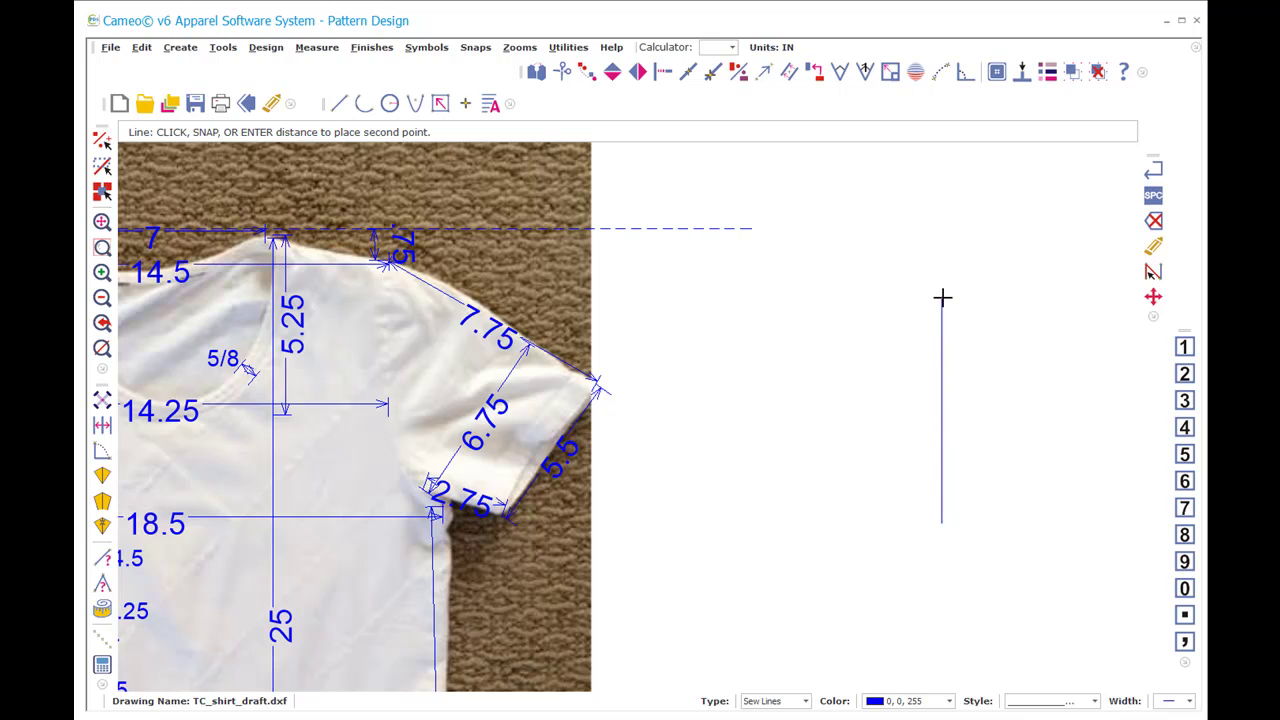
type("7.75")
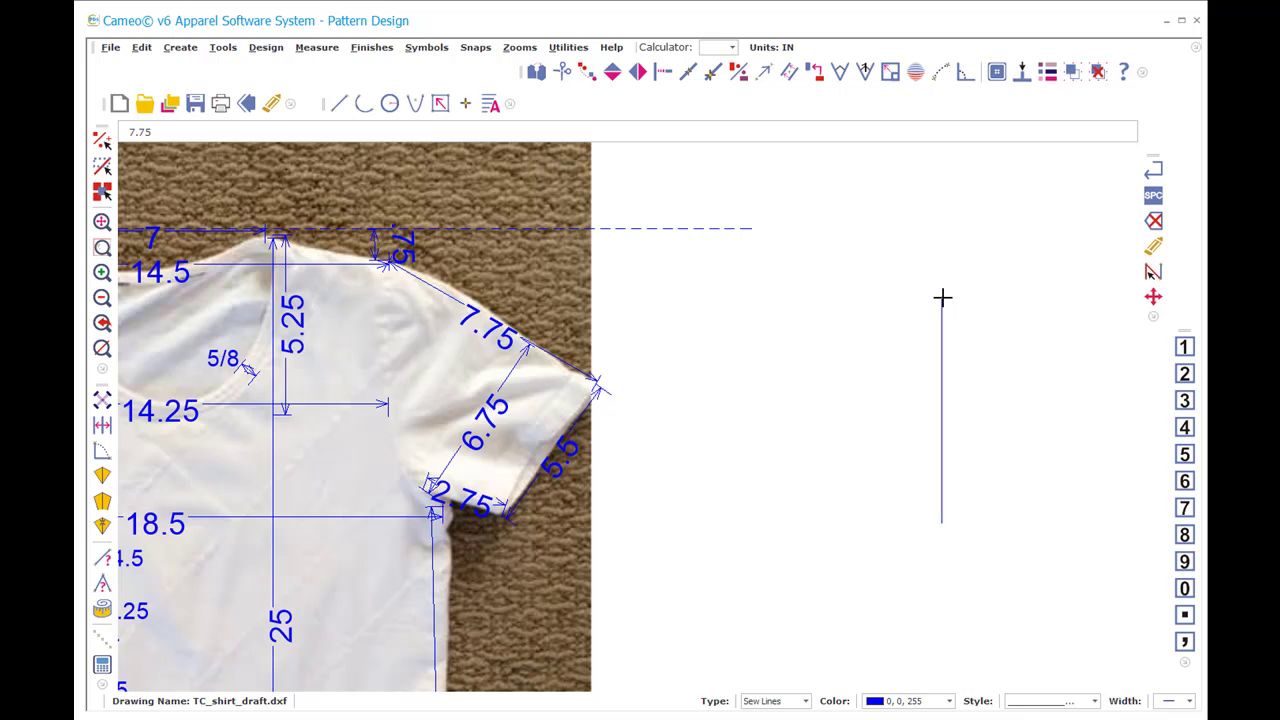
key("Return")
Step: Draw a 5.5 in horizontal sleeve opening line leftward from the lower end of the sleeve height line
key("l")
left_click(926, 524)
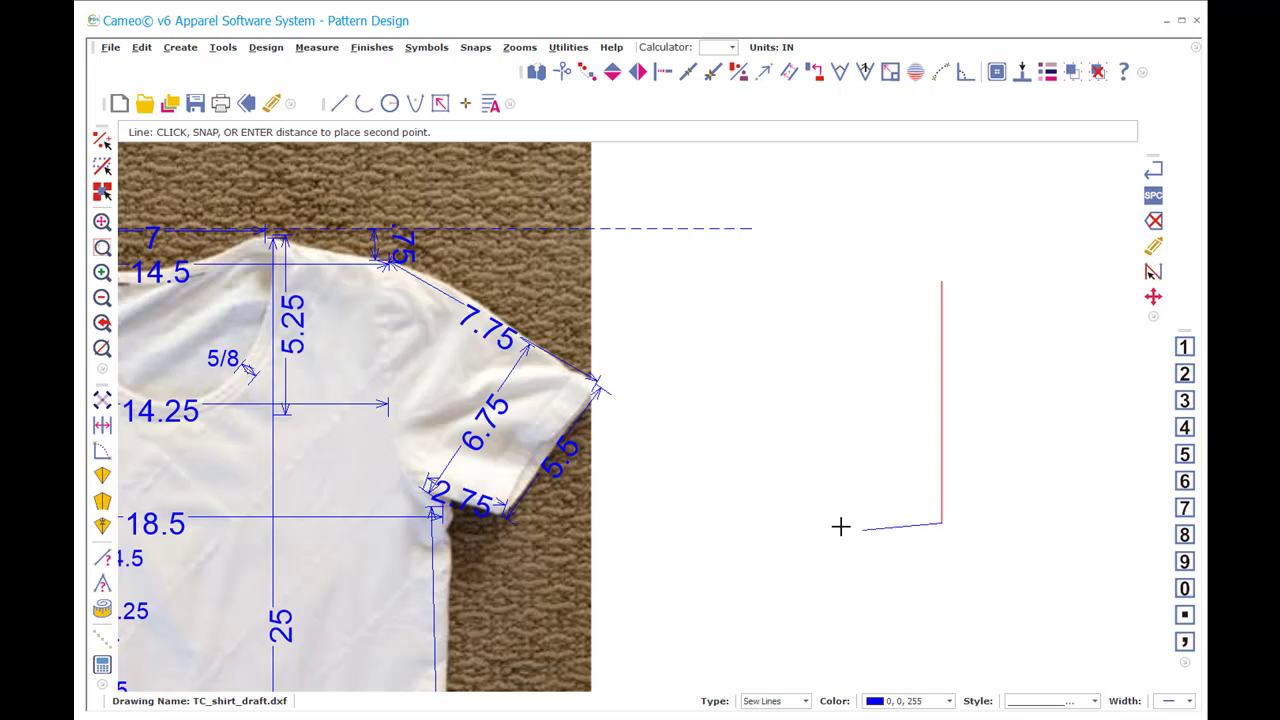
type("5")
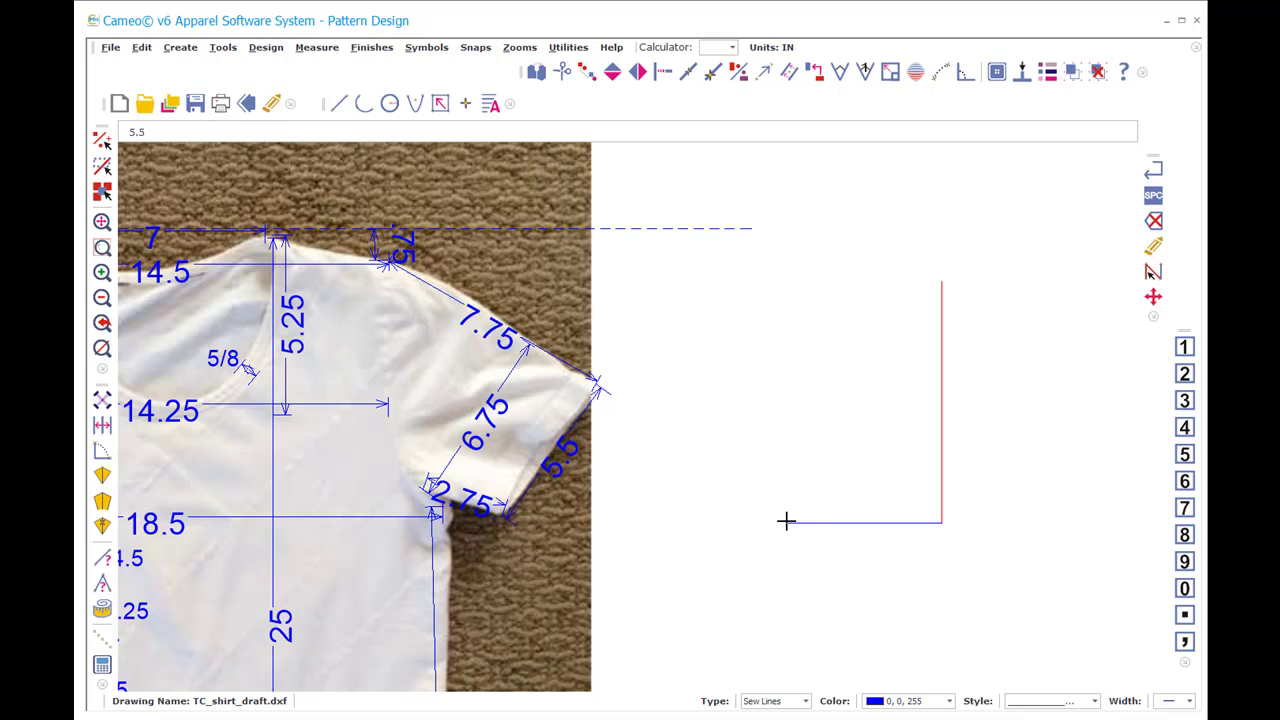
type(".5")
key("Return")
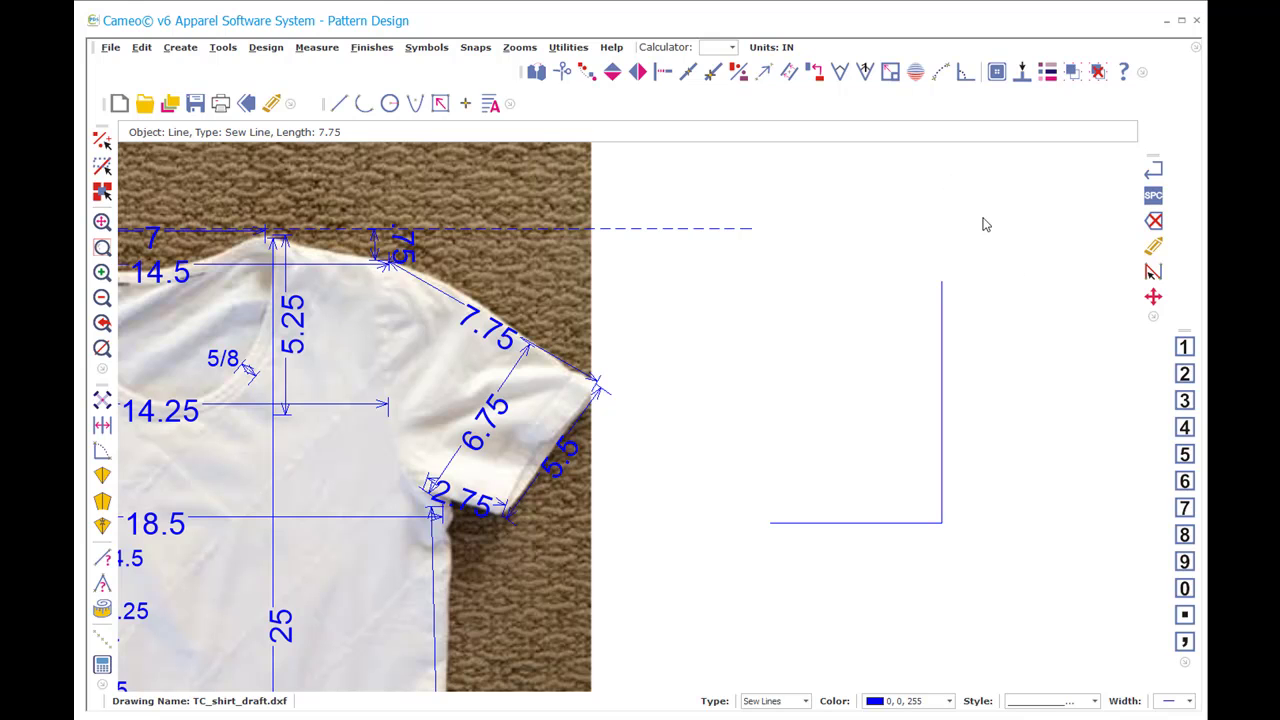
Step: Draw a horizontal guide from the sleeve height line's upper end and a vertical guide up from the opening line's outer end
key("l")
left_click(942, 282)
right_click(739, 409)
left_click(770, 522)
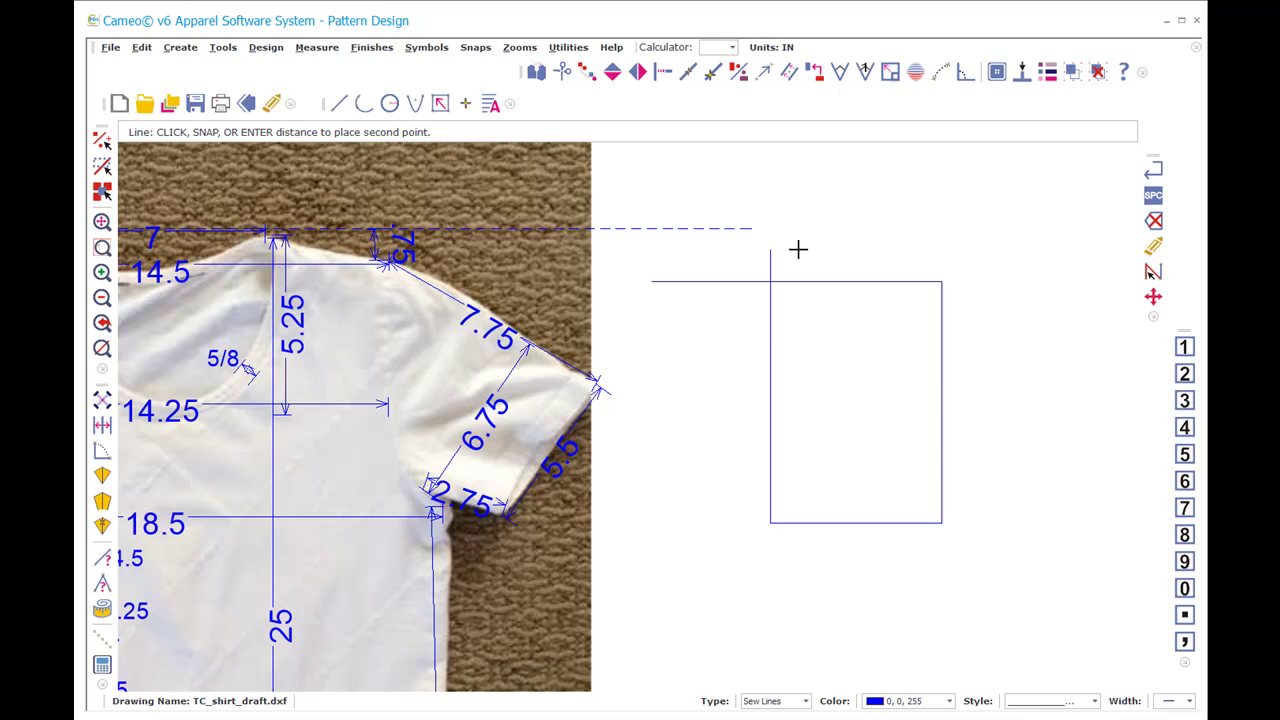
key("Escape")
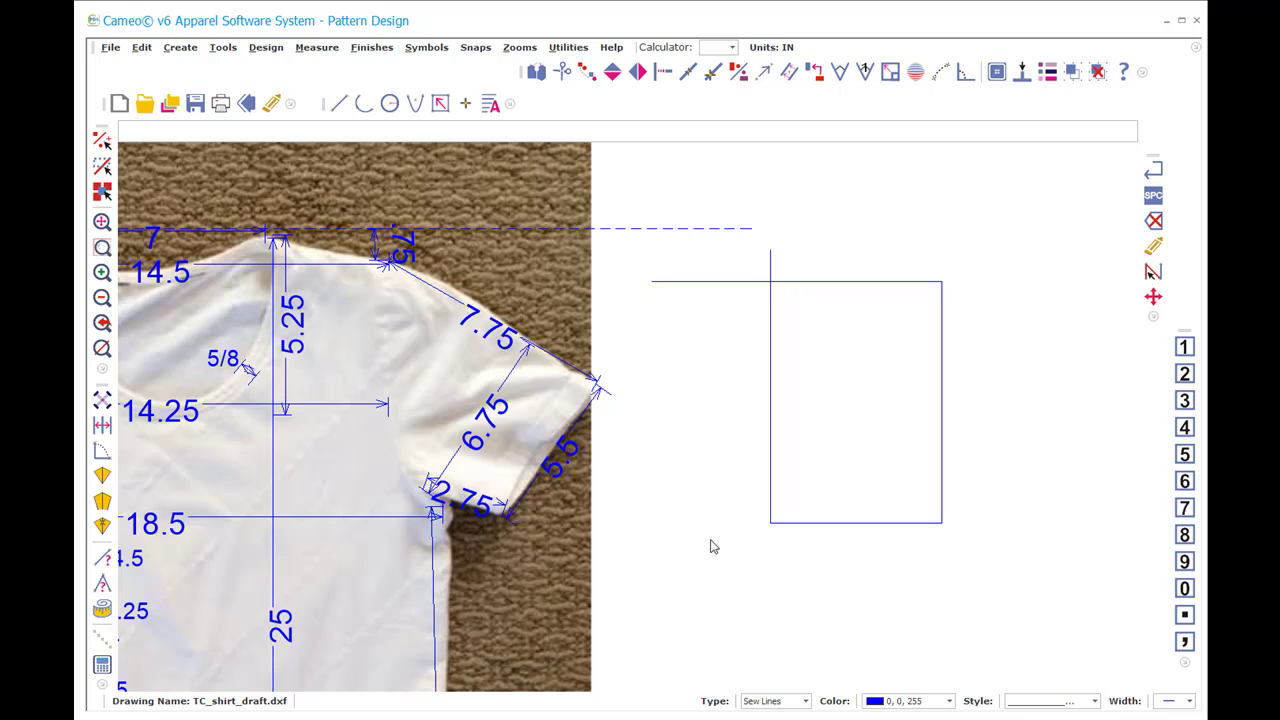
Step: Offset the sleeve opening line 2.5 in upward as the bicep line
key("o")
key("f")
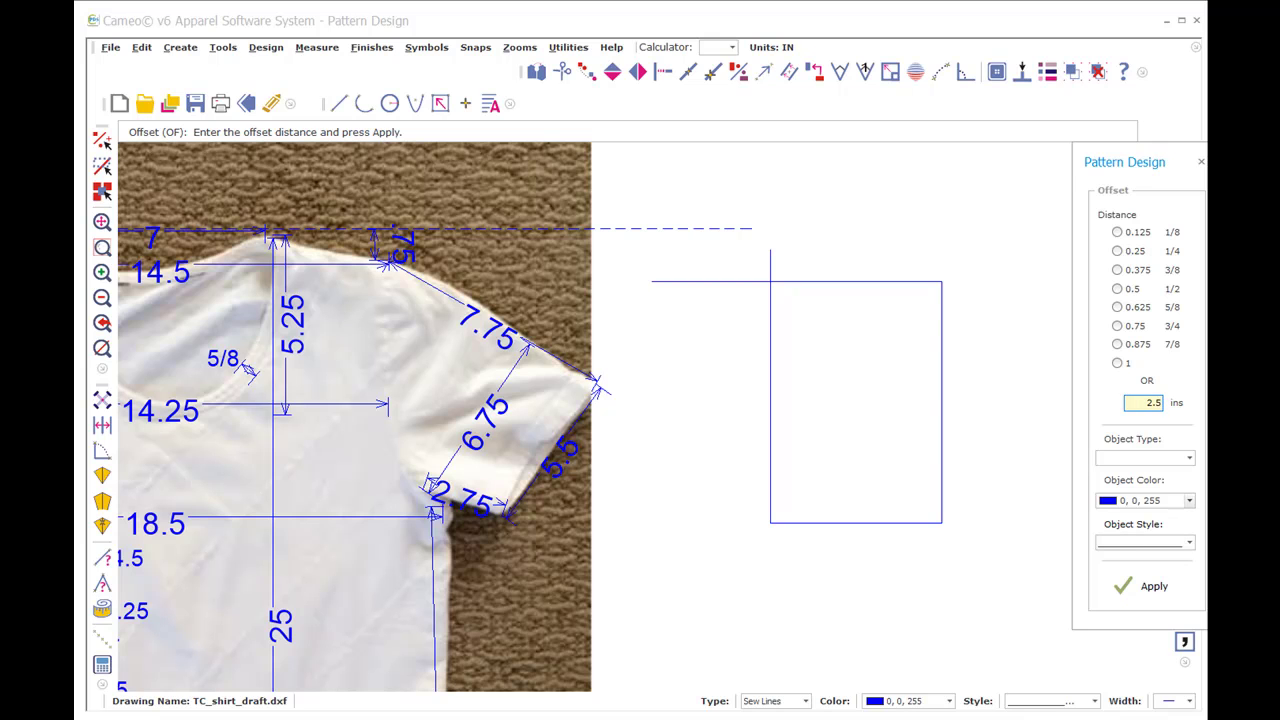
left_click(1150, 590)
left_click(837, 516)
left_click(834, 418)
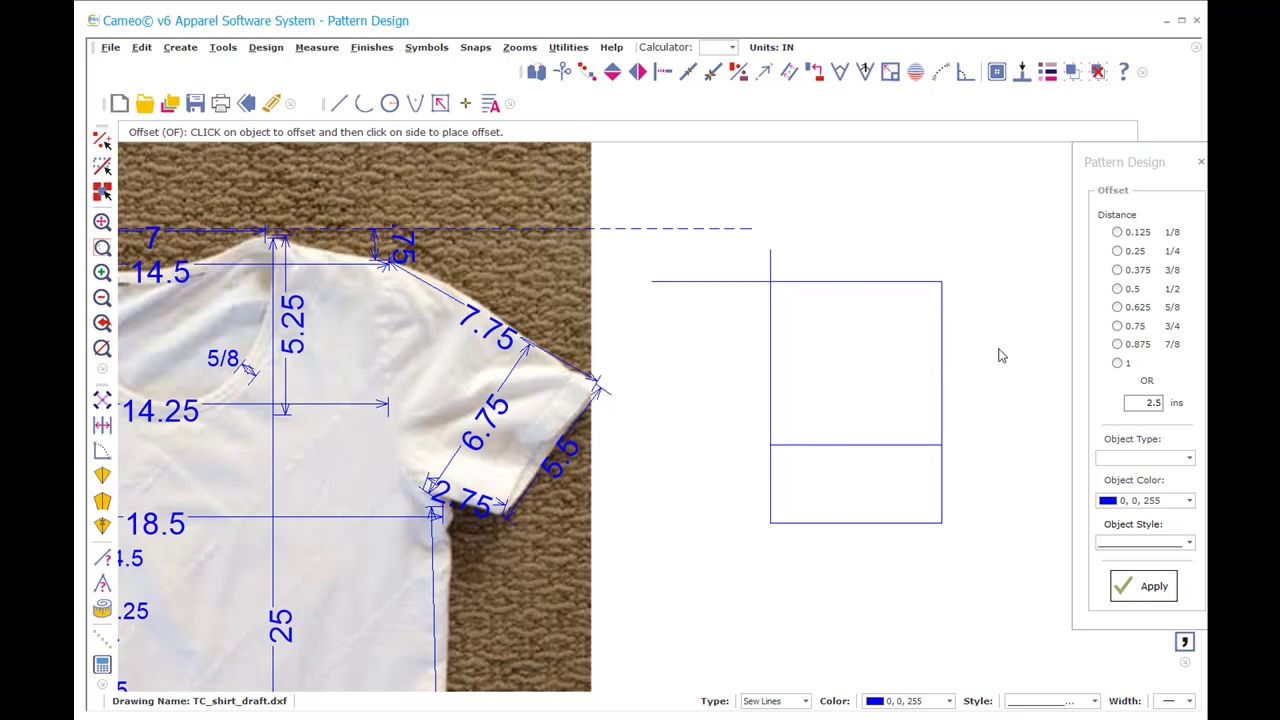
key("Escape")
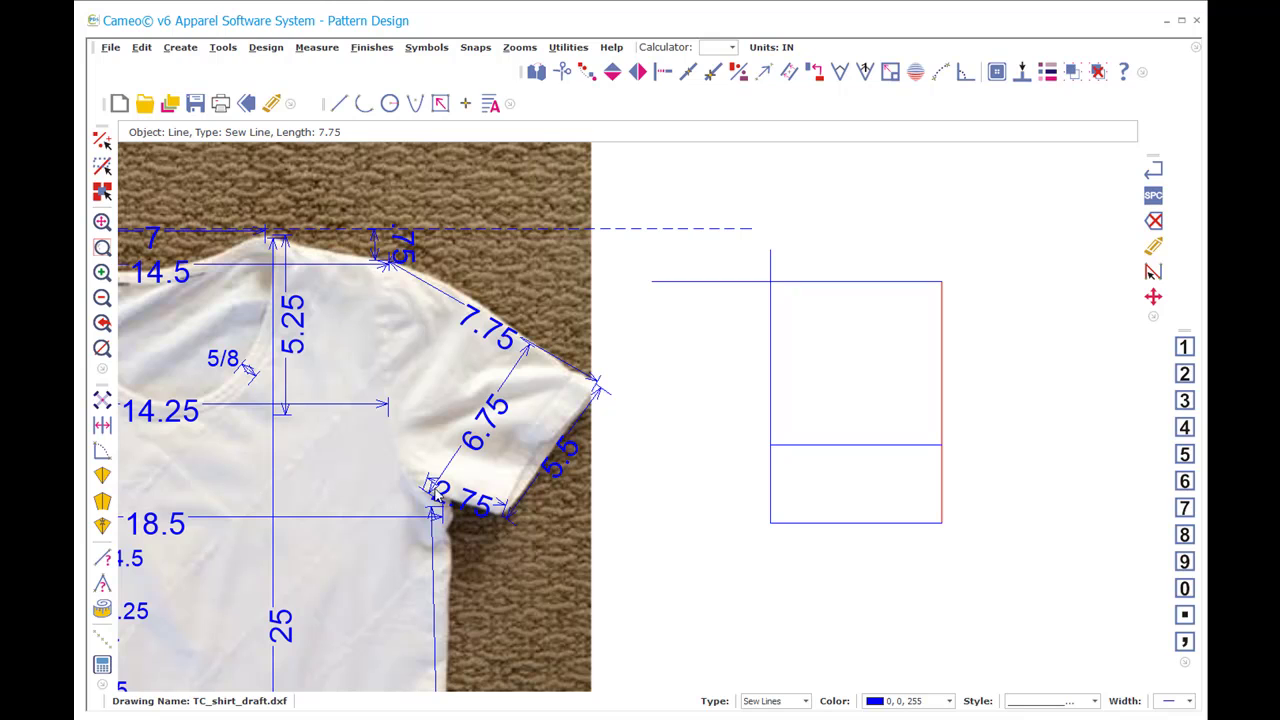
Step: Locate a single point 6.75 in along the bicep line, measured from its end on the sleeve height line
left_click(883, 445)
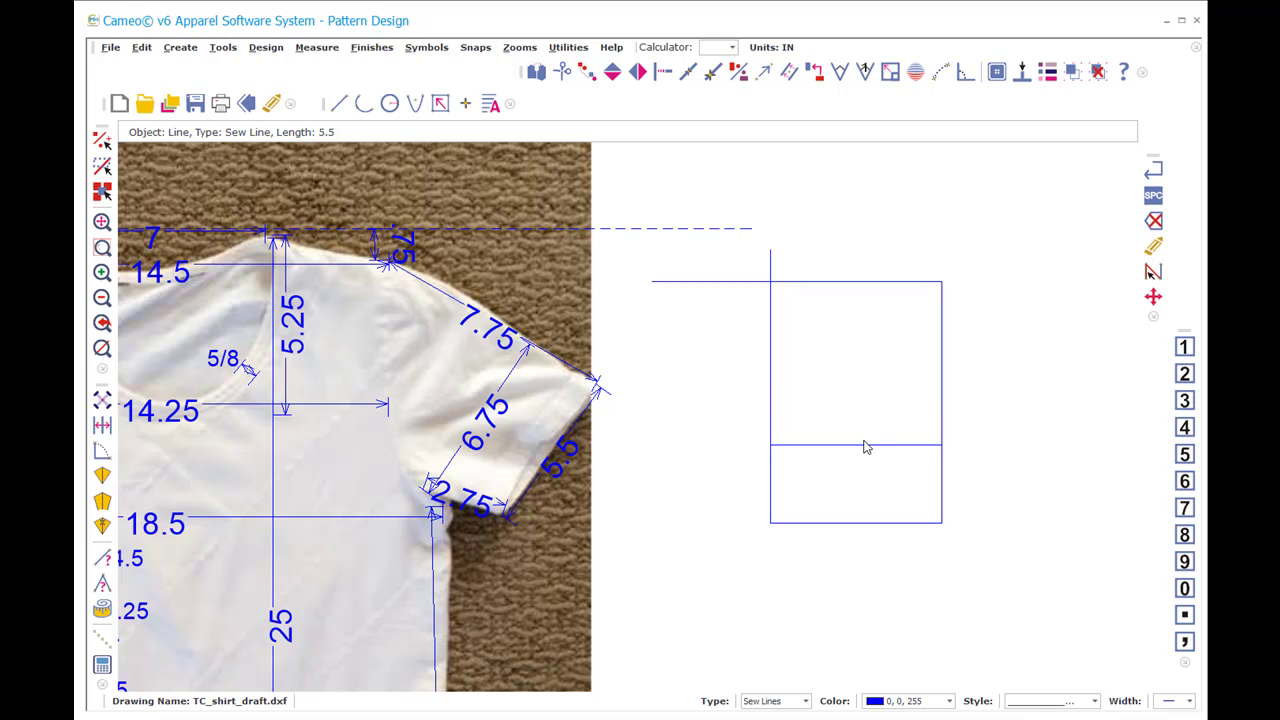
key("l")
key("p")
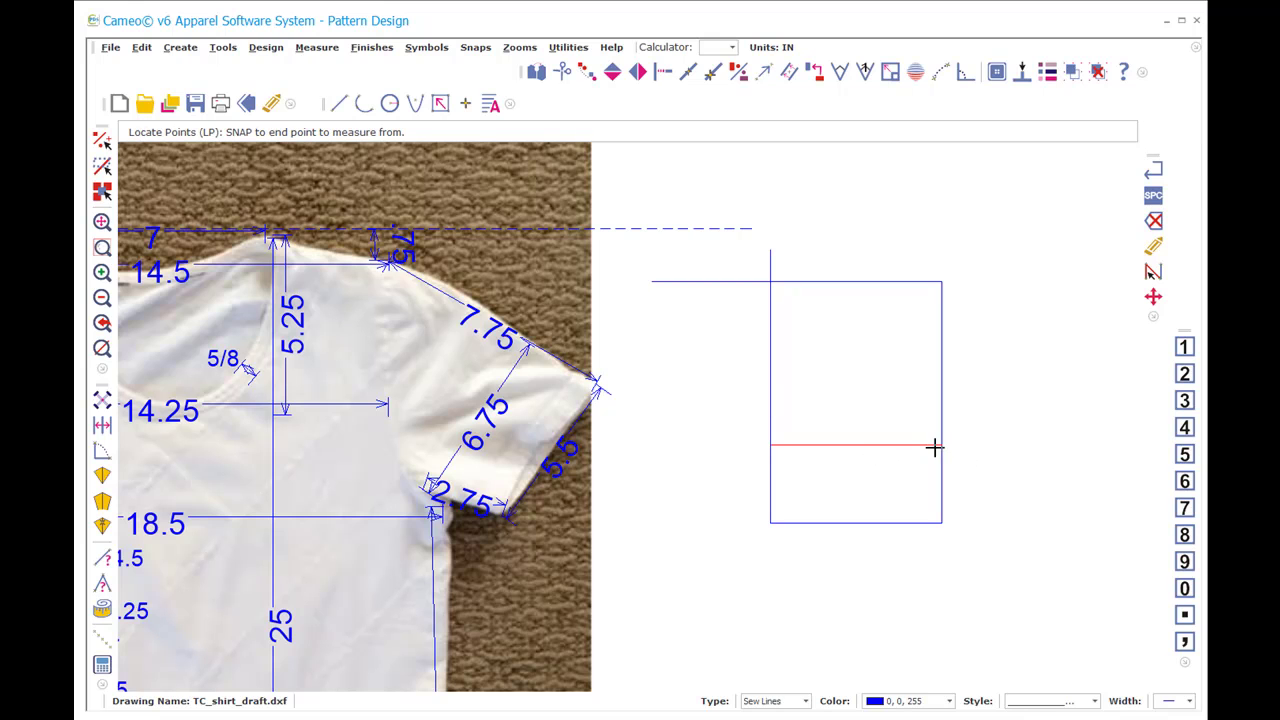
left_click(937, 446)
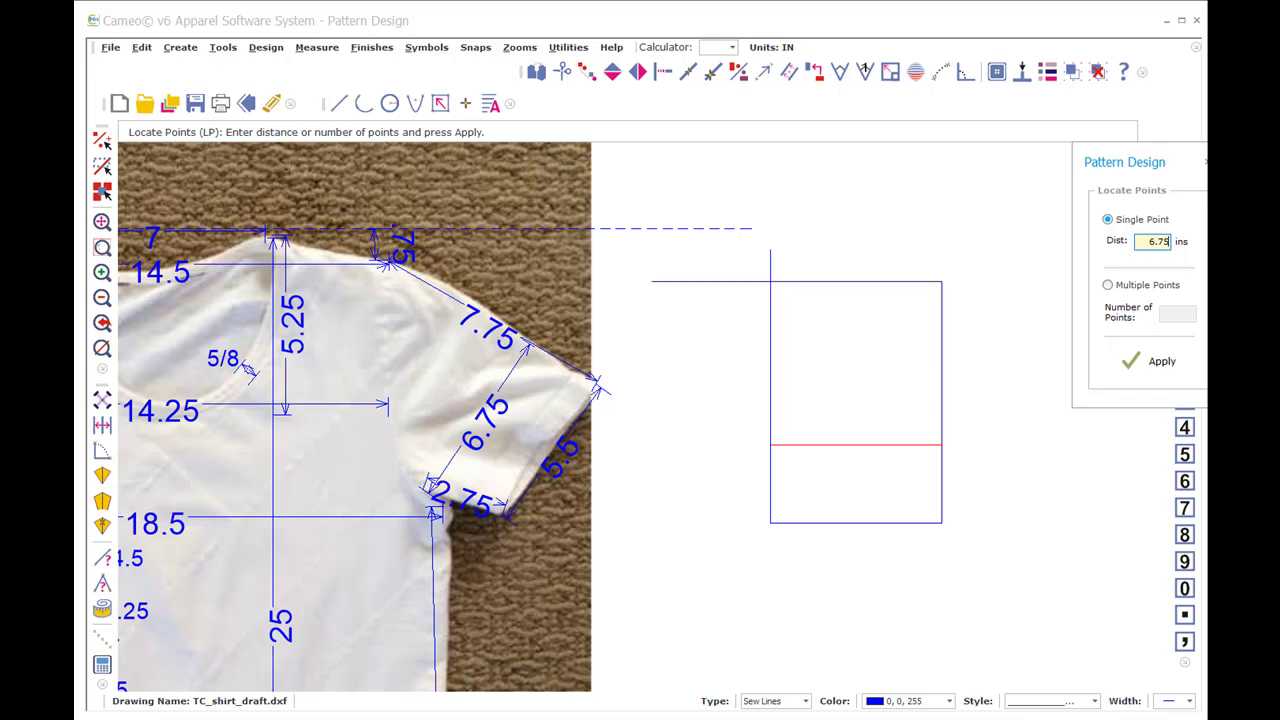
left_click(1155, 361)
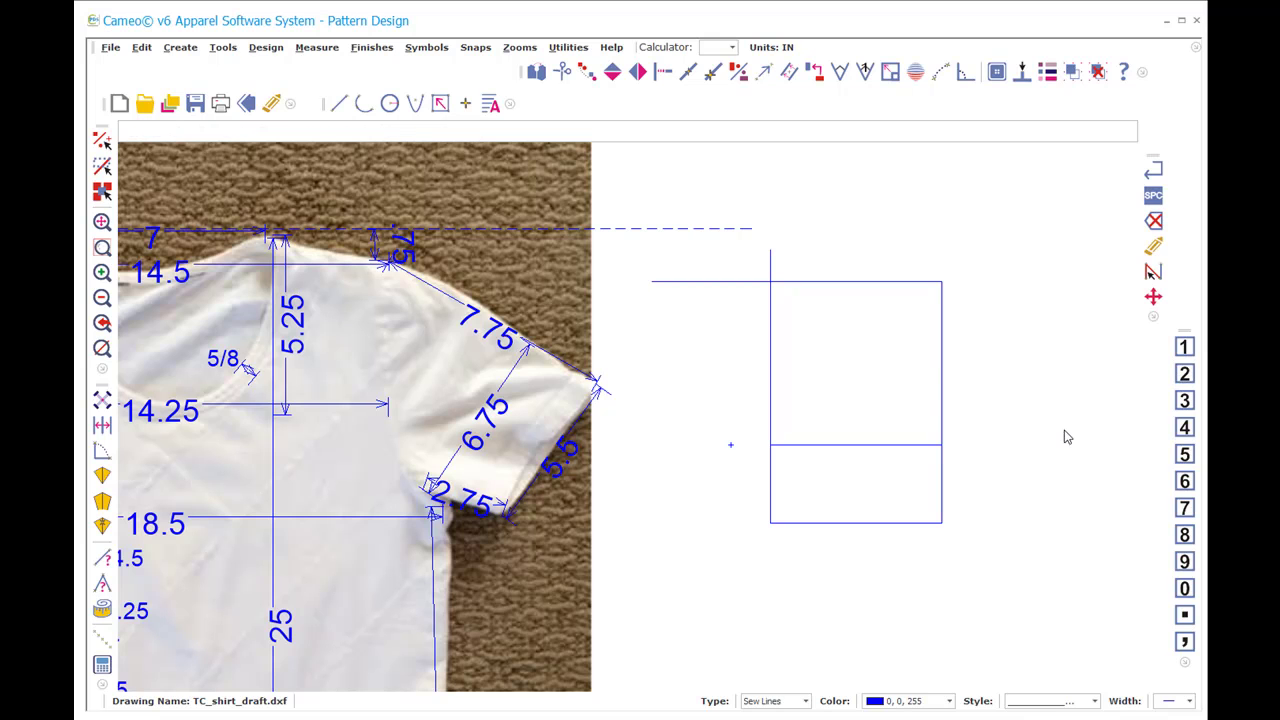
Step: Draw the curved sleeve inseam arc from the bicep point to the outer end of the sleeve opening line and check its length
key("a")
key("r")
left_click(729, 445)
left_click(770, 522)
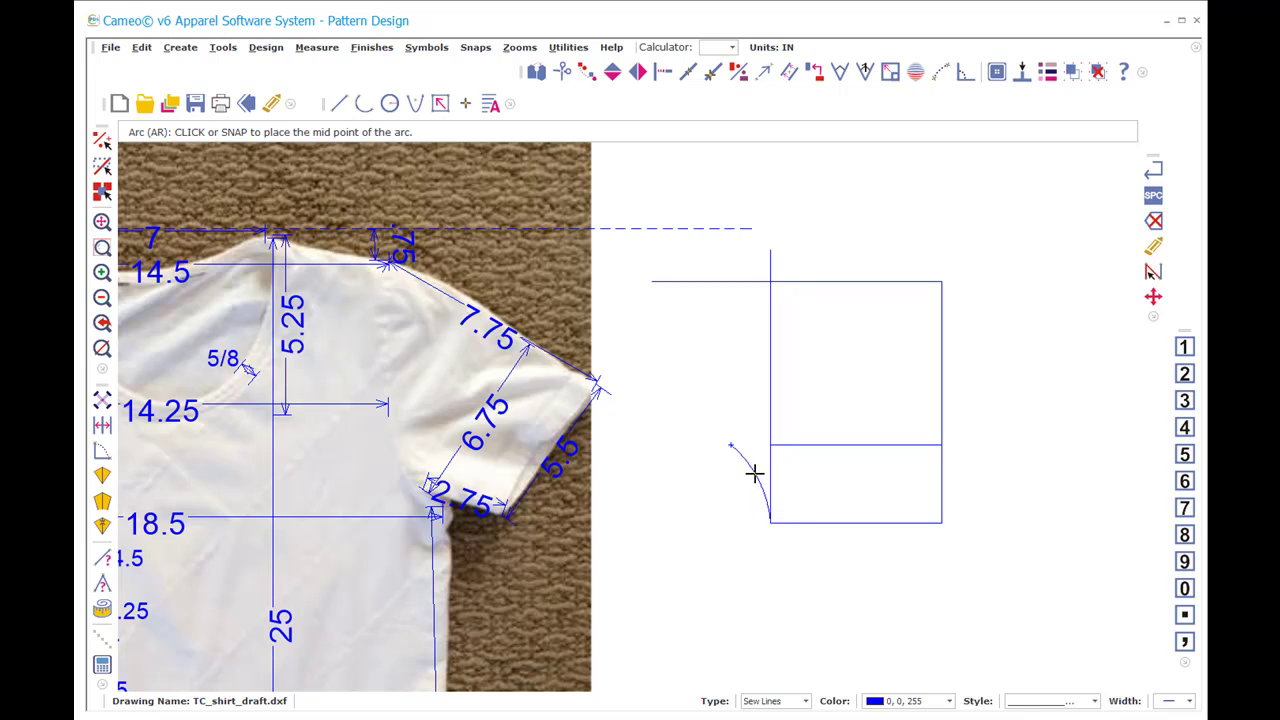
left_click(755, 473)
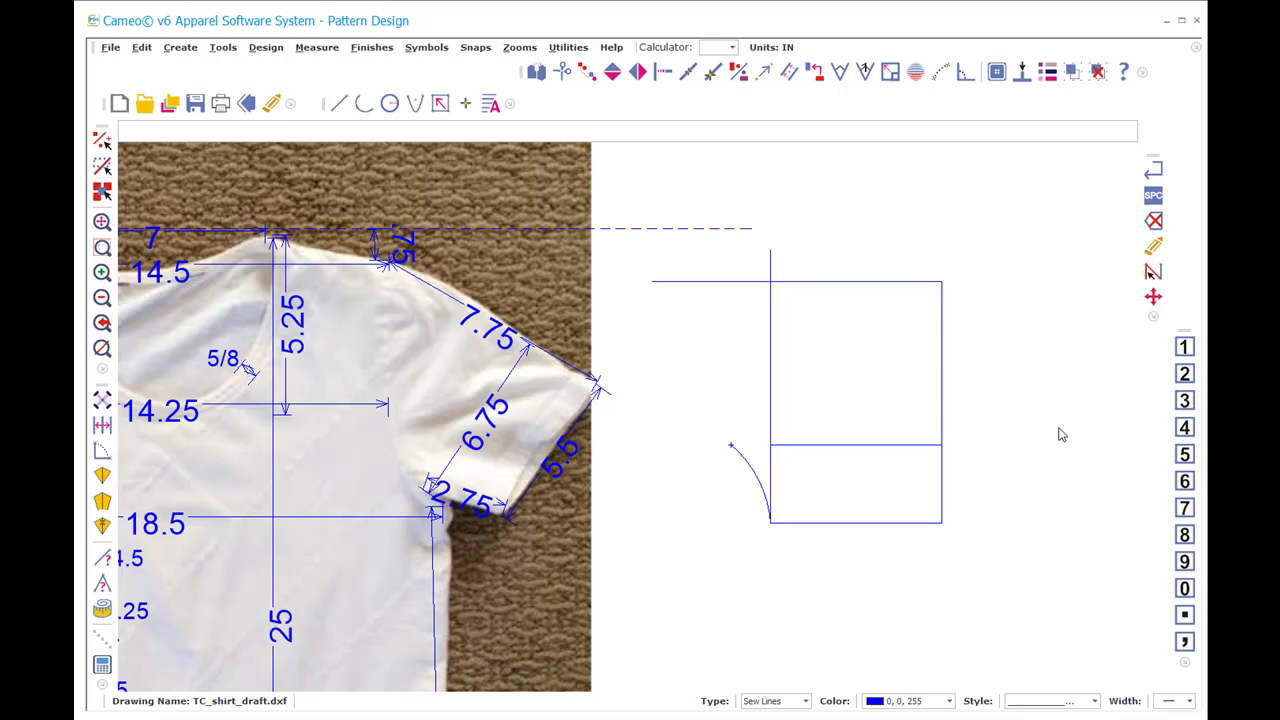
left_click(756, 472)
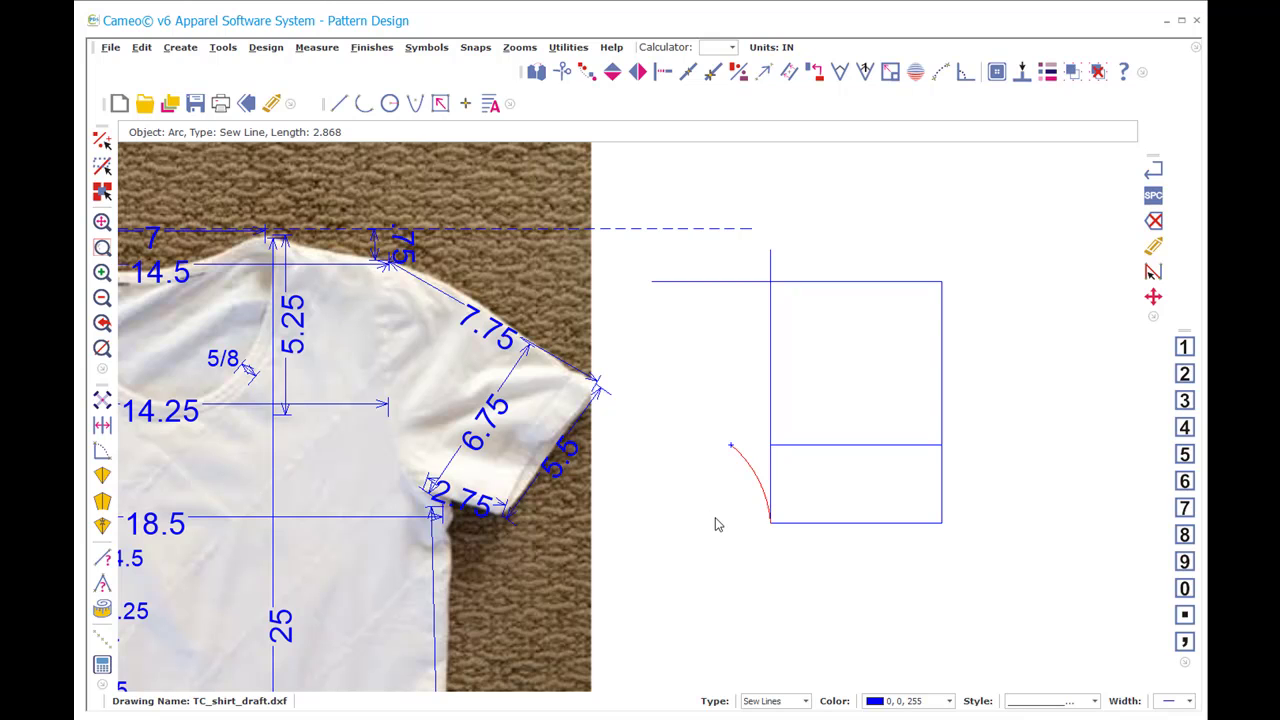
Step: Draw the lower sleeve cap arc from the outer bicep point to about midway up the cap, bowed downward
key("Escape")
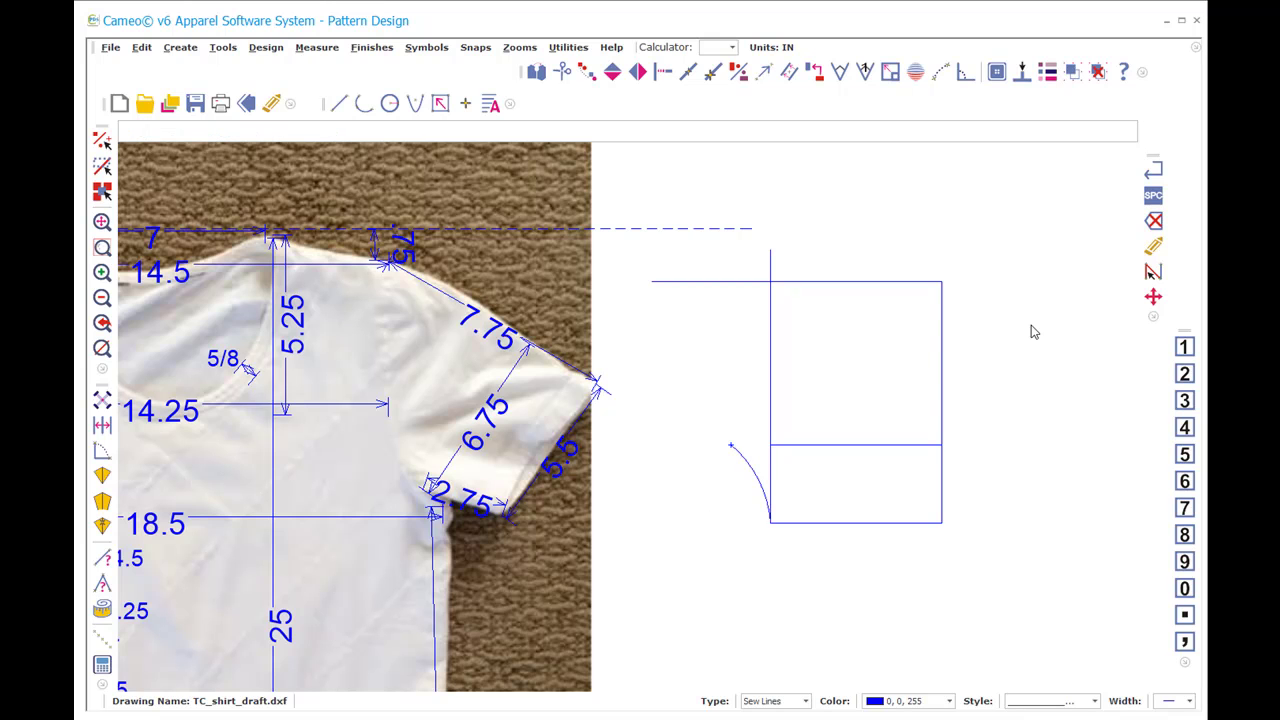
key("a")
key("r")
left_click(731, 444)
left_click(820, 371)
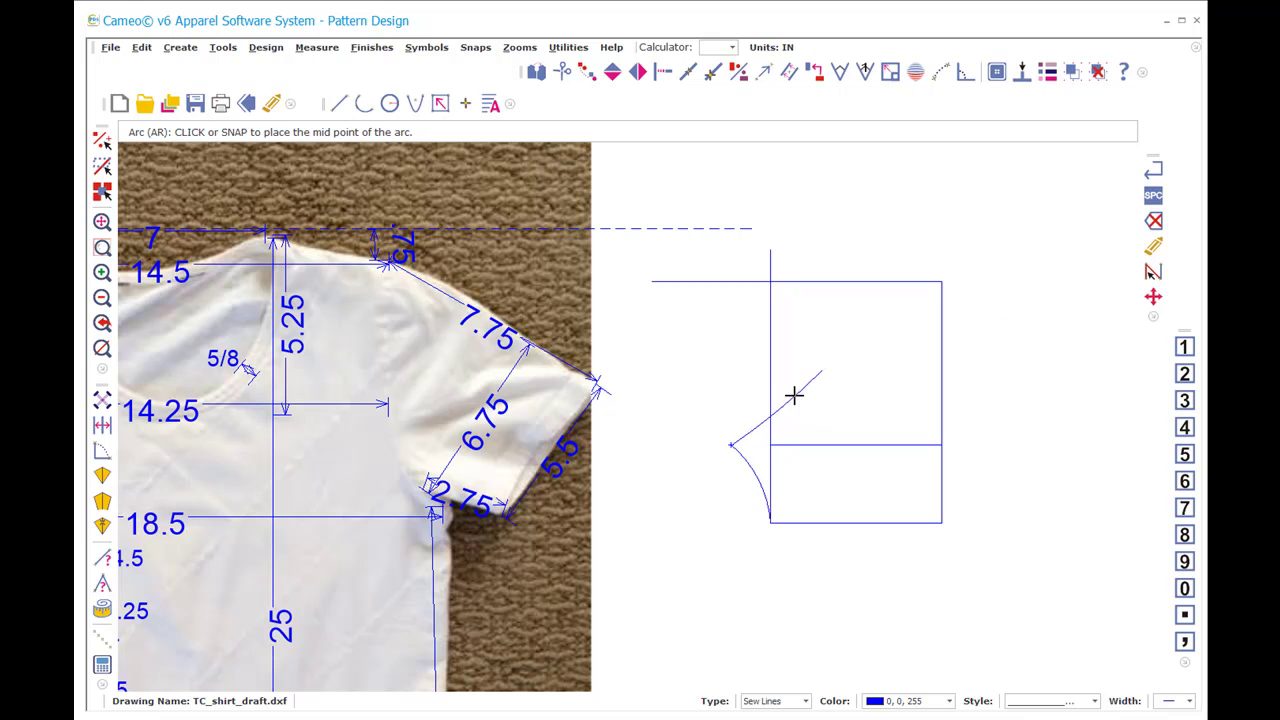
left_click(789, 408)
Step: Draw the upper sleeve cap arc from the lower arc's end to the sleeve height line's upper end, bowed upward
key("space")
left_click(938, 284)
left_click(835, 367)
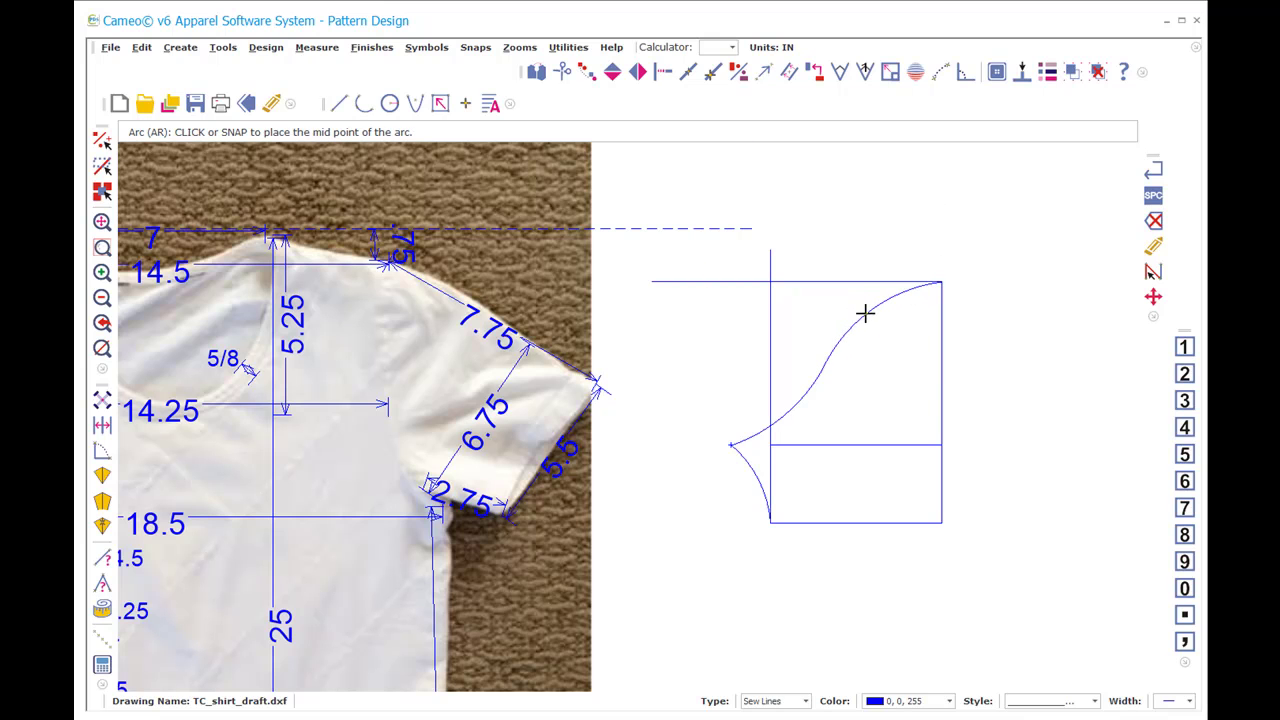
left_click(868, 338)
left_click(1043, 318)
key("Escape")
Step: Reshape the sleeve cap with Move Point by adjusting the upper arc, the shared junction point and the lower arc
key("m")
key("p")
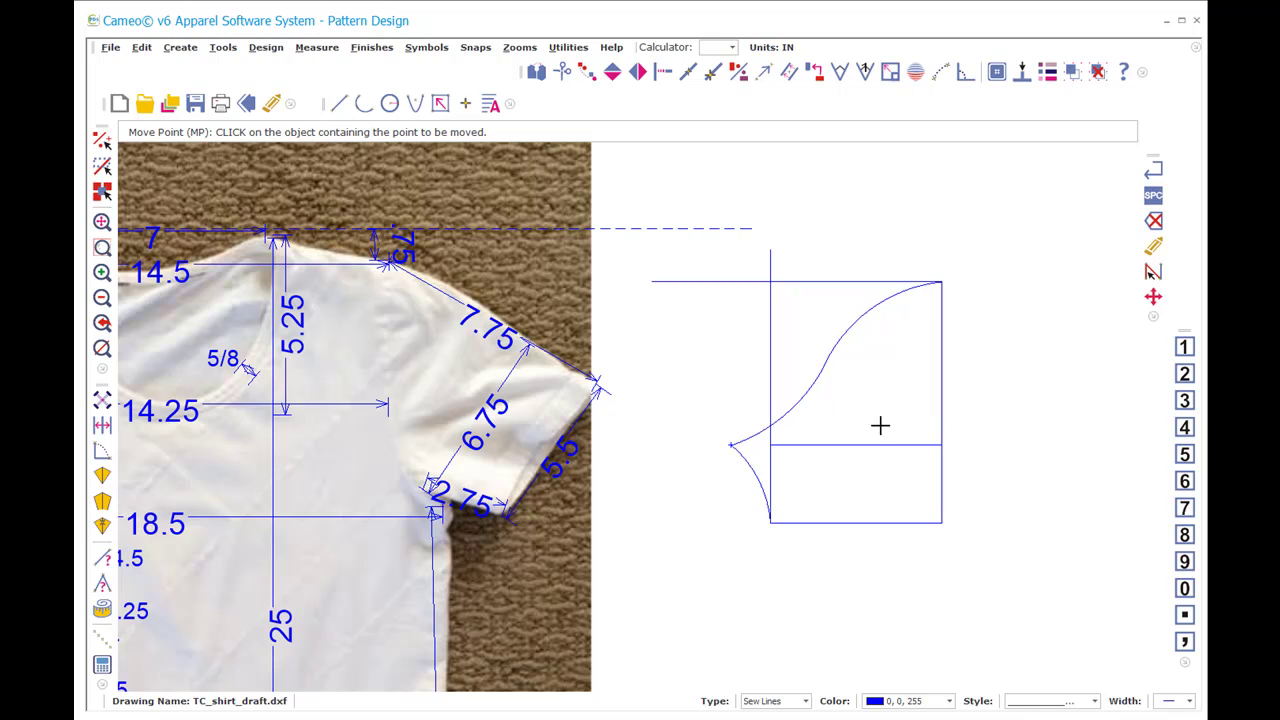
left_click(863, 309)
key("space")
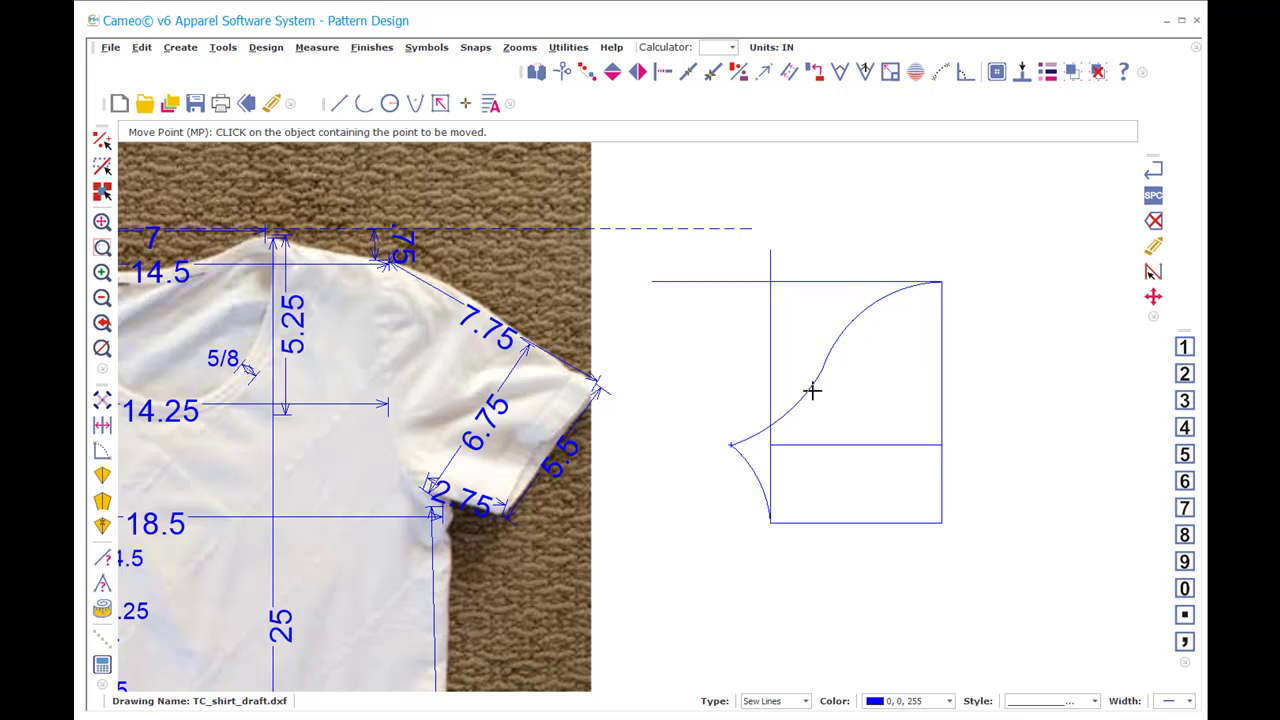
left_click(818, 367)
left_click(798, 414)
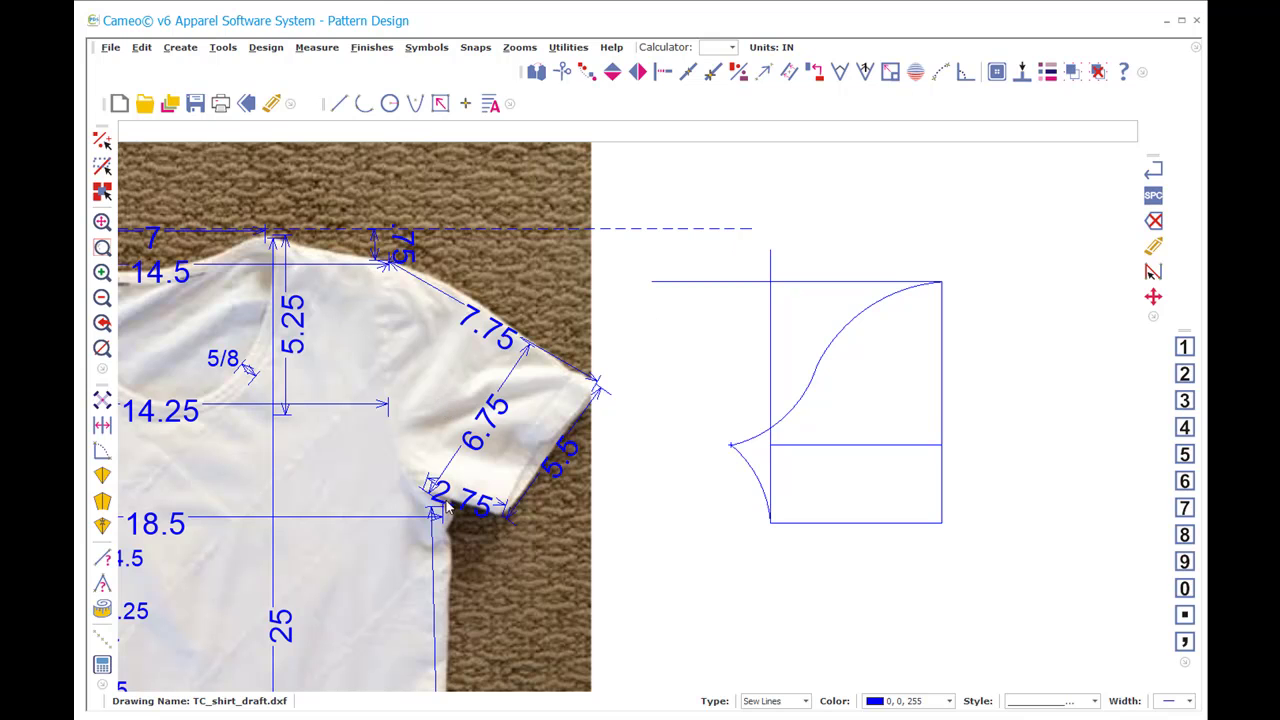
Step: Examine the armhole depth measurement beside the sleeve on the shirt photo
scroll(567, 427, "down", 2)
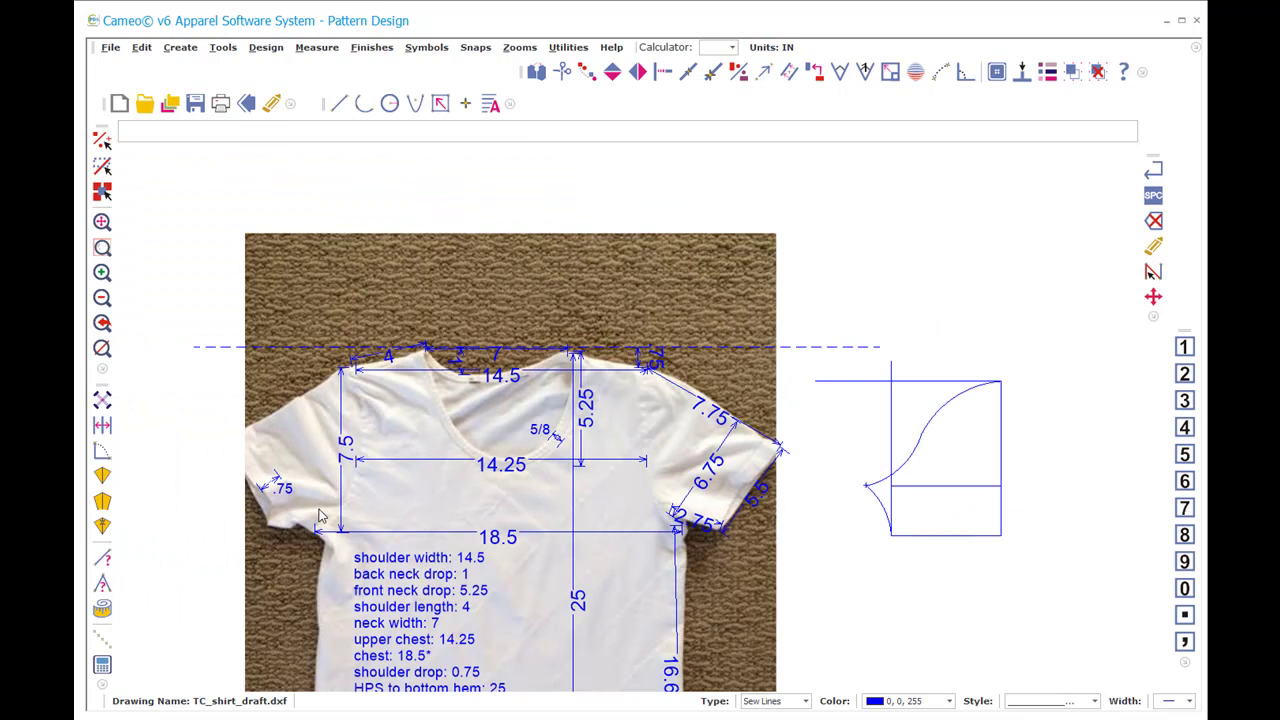
type("zw")
key("Return")
left_click(195, 346)
left_click(460, 574)
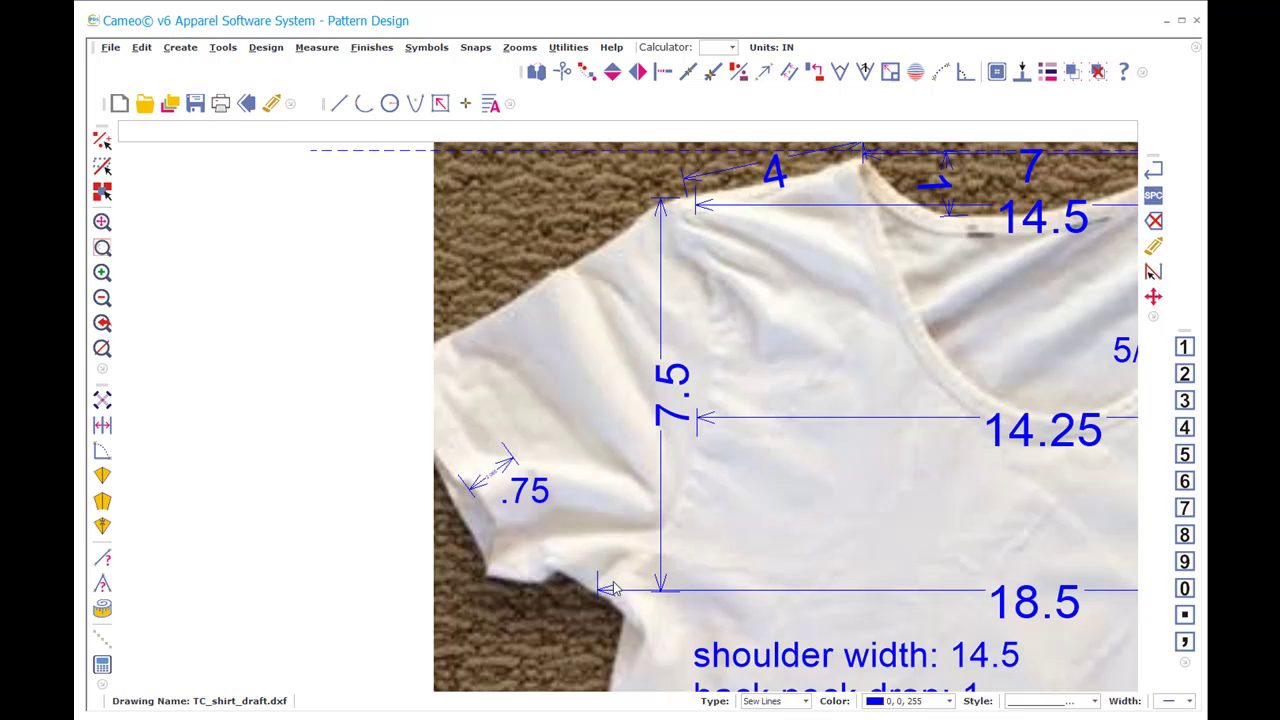
scroll(630, 422, "down", 4)
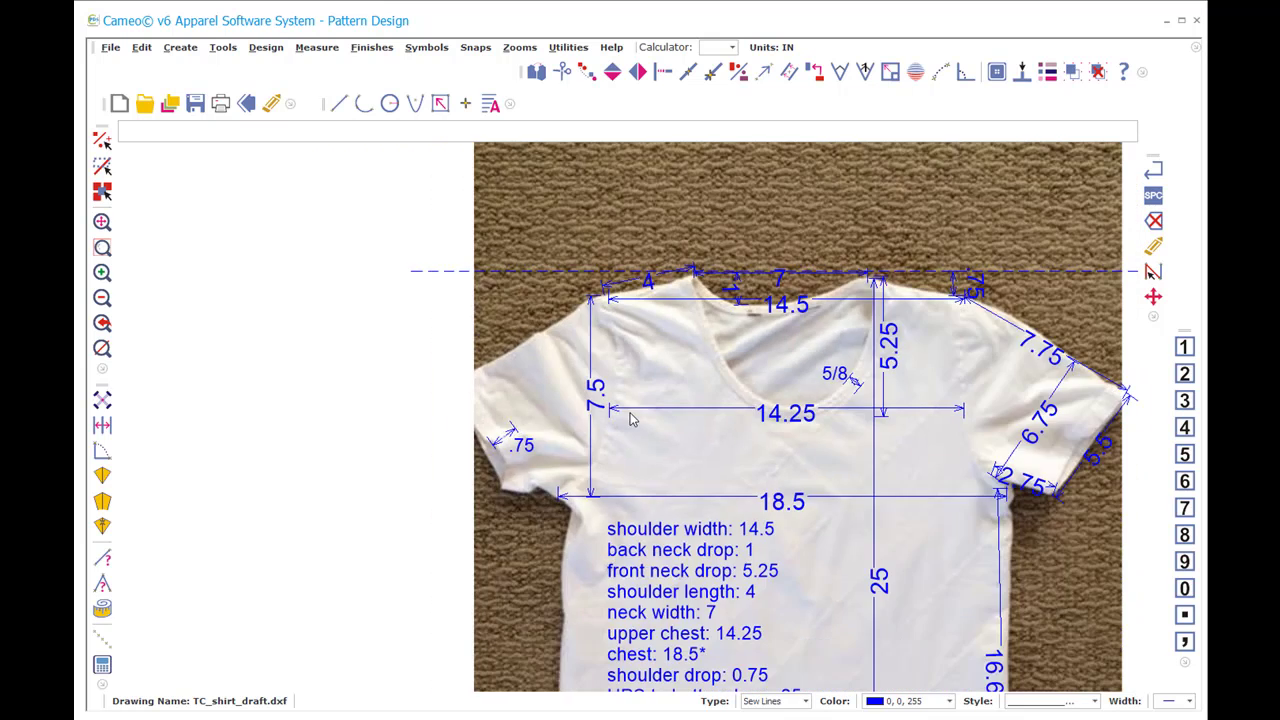
Step: Adjust both sleeve cap arcs with Move Point and check their combined length, aiming for about 9 in
type("zw")
left_click(935, 345)
left_click(1052, 463)
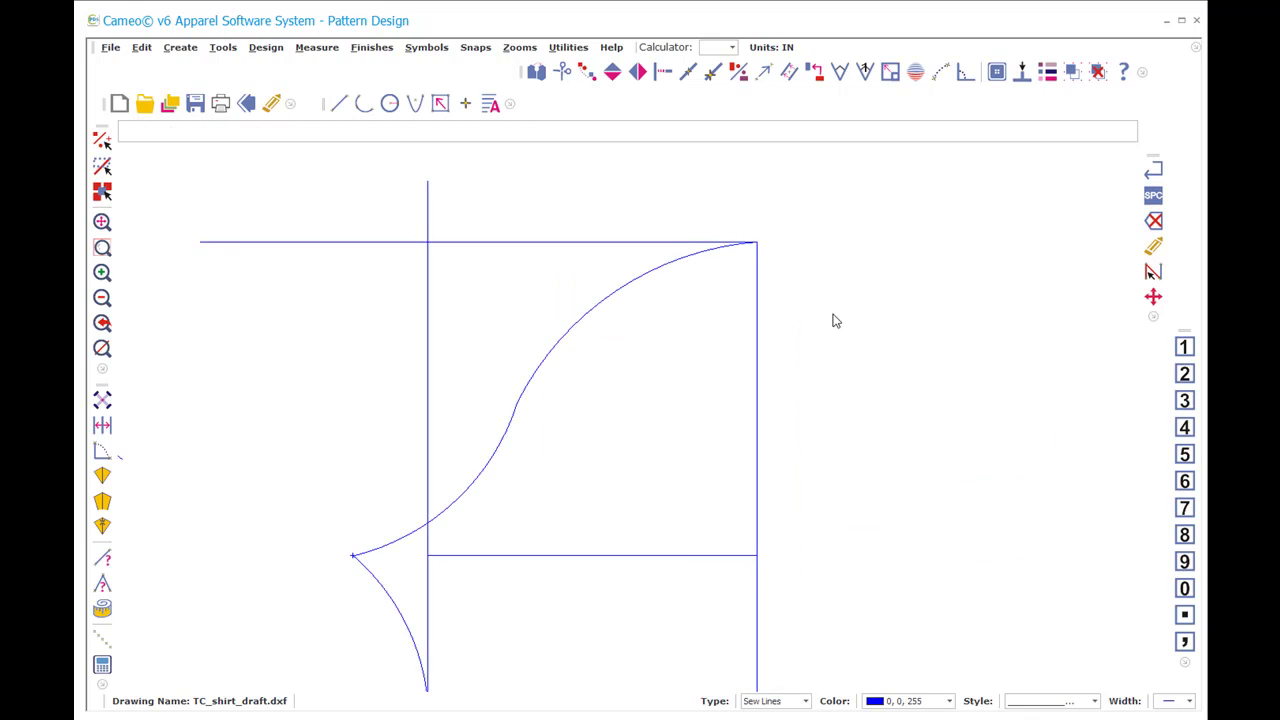
type("mp")
left_click(605, 293)
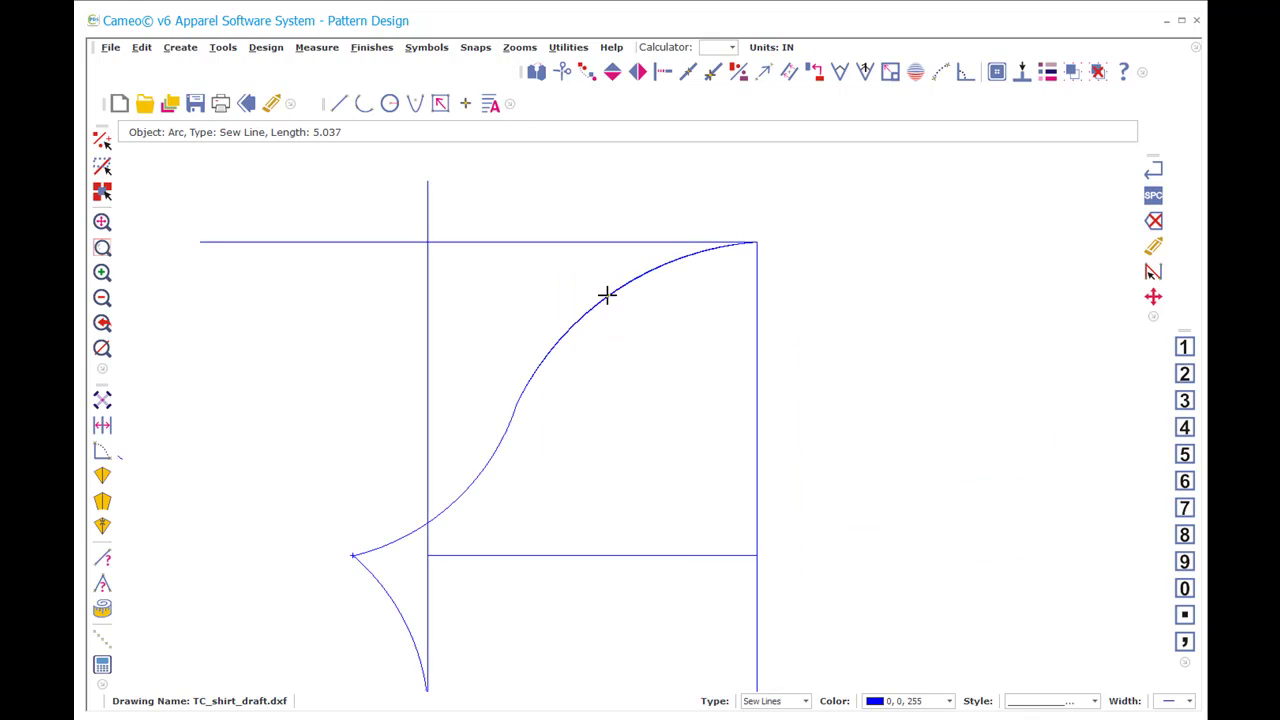
left_click(605, 300)
left_click(466, 486)
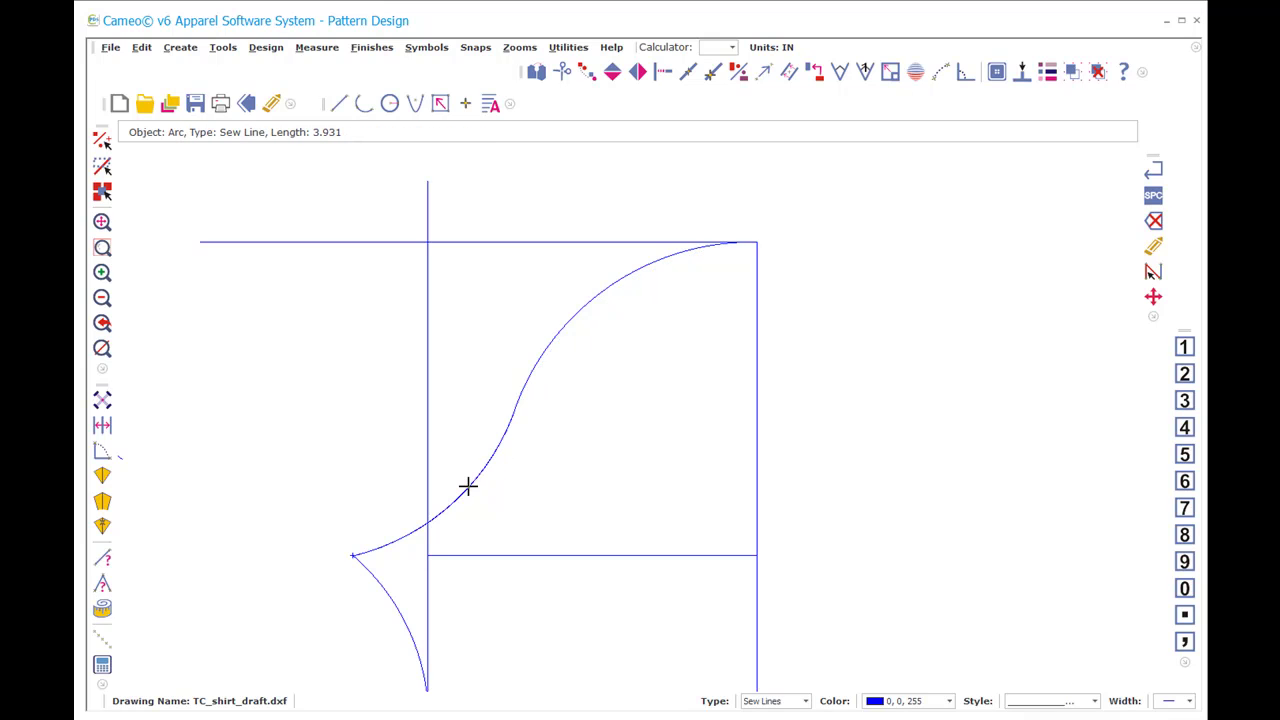
left_click(533, 385)
left_click(515, 399)
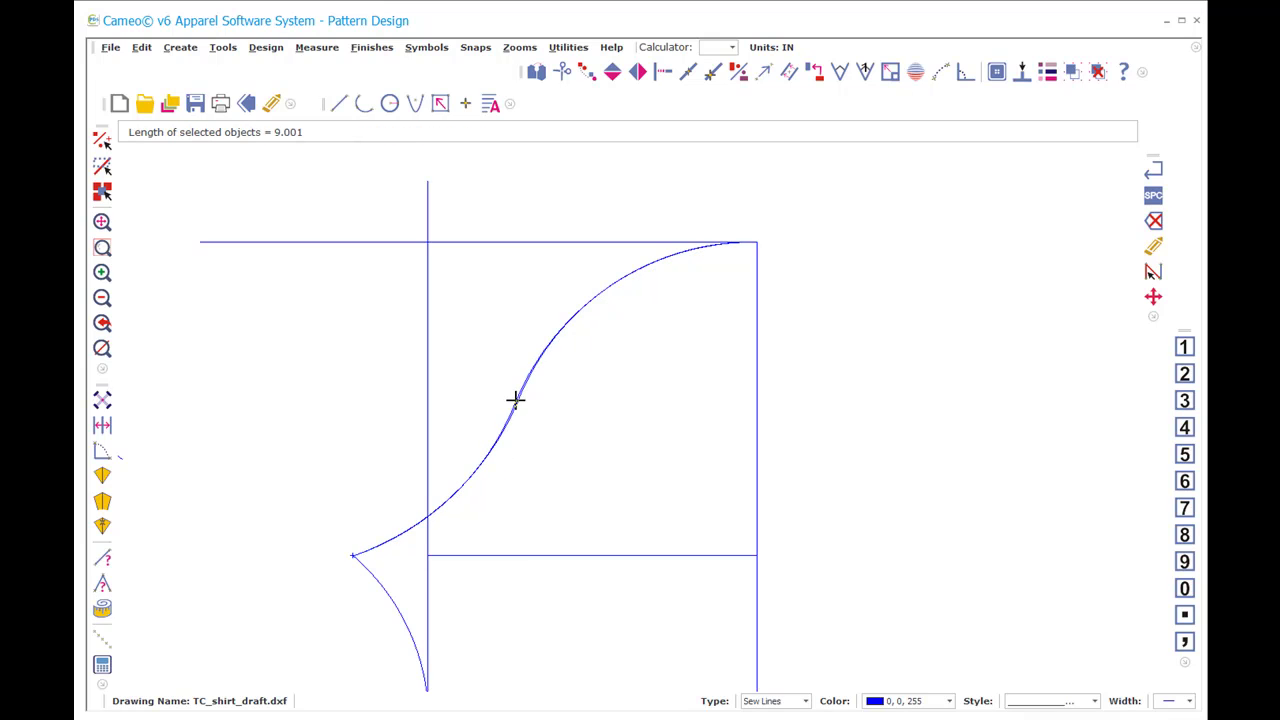
Step: Fine-tune the junction point and the curvature of both arcs to smooth the sleeve cap
left_click(508, 396)
left_click(457, 491)
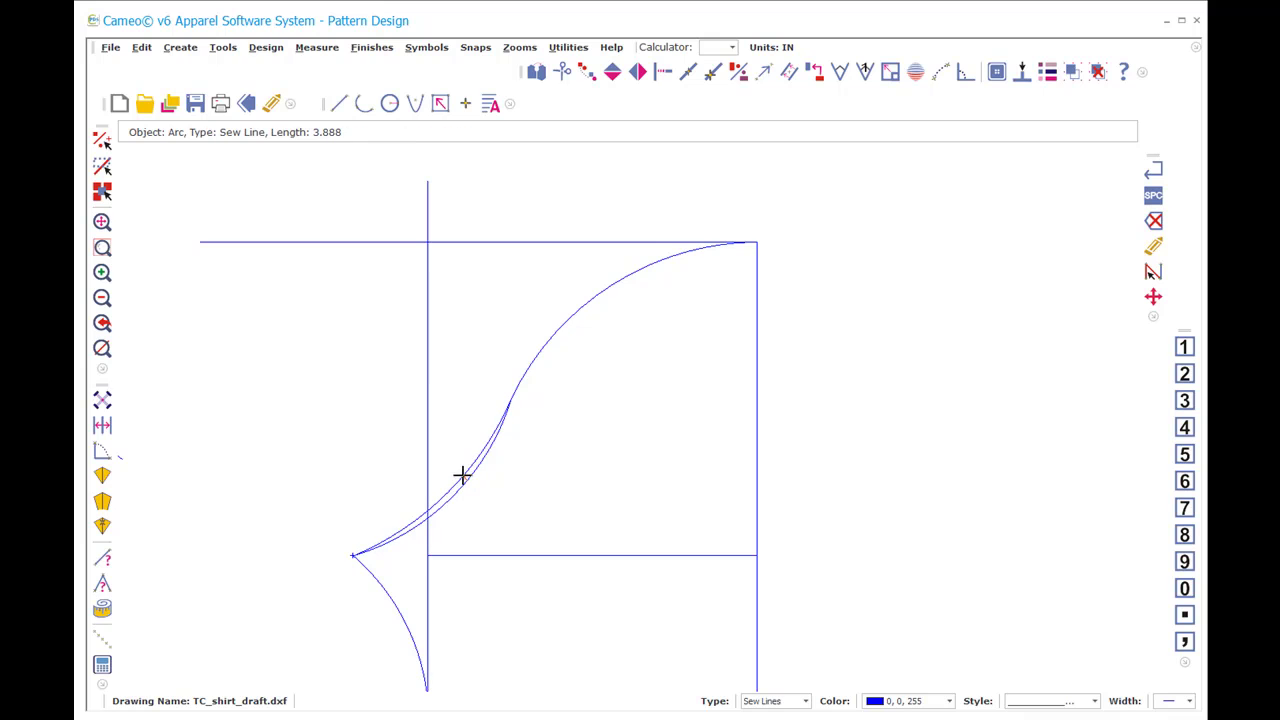
left_click(482, 418)
left_click(570, 322)
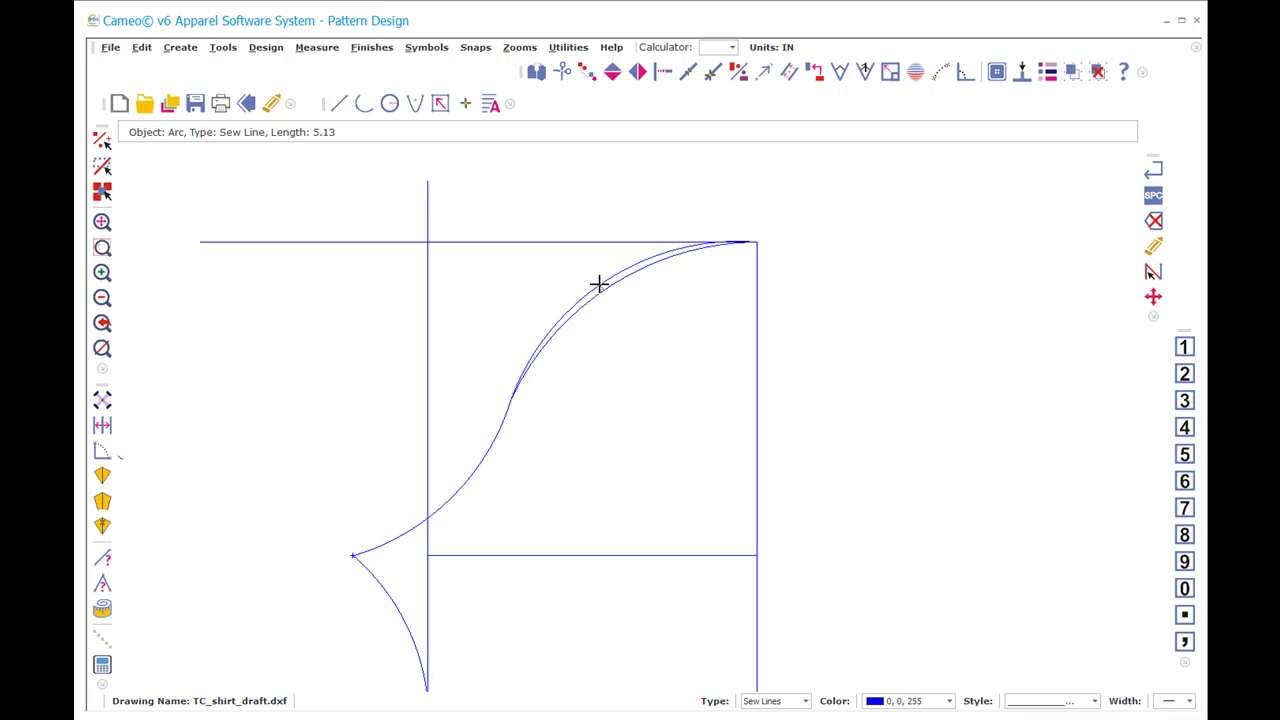
left_click(549, 343)
left_click(491, 460)
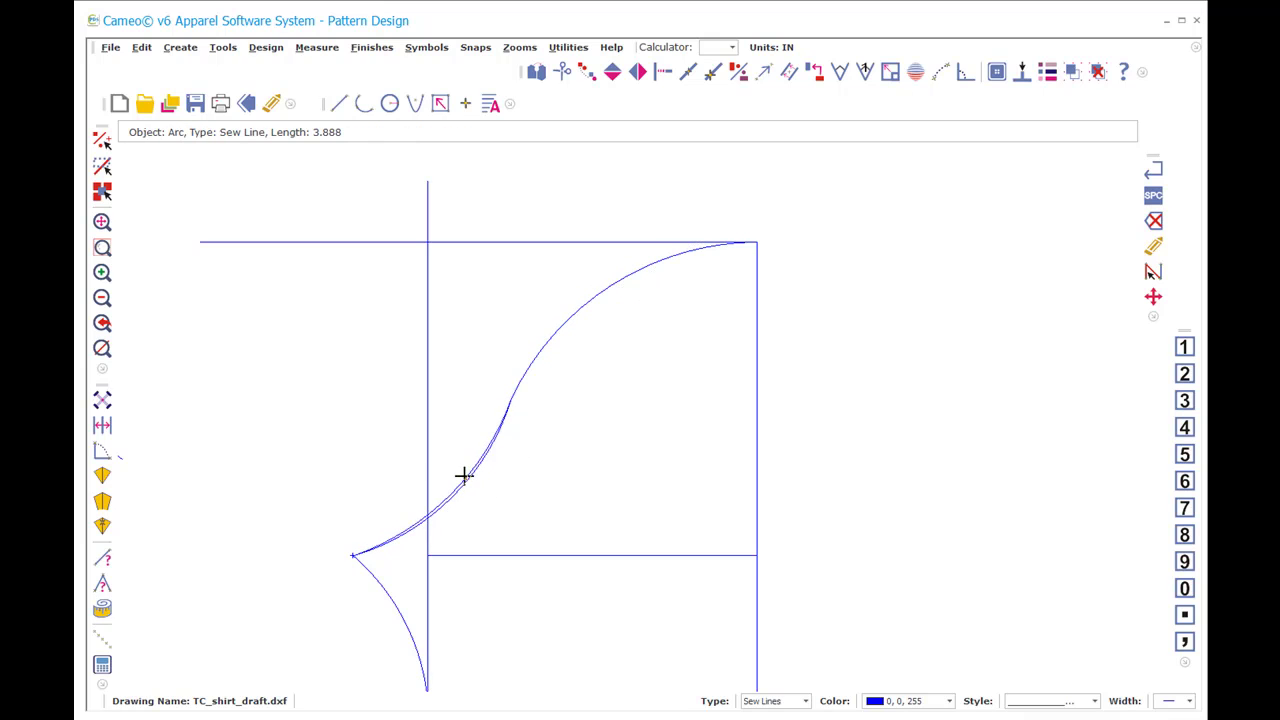
key("Escape")
Step: Extend the bicep line outward to the bicep point where the cap and inseam arcs meet
scroll(663, 412, "down", 2)
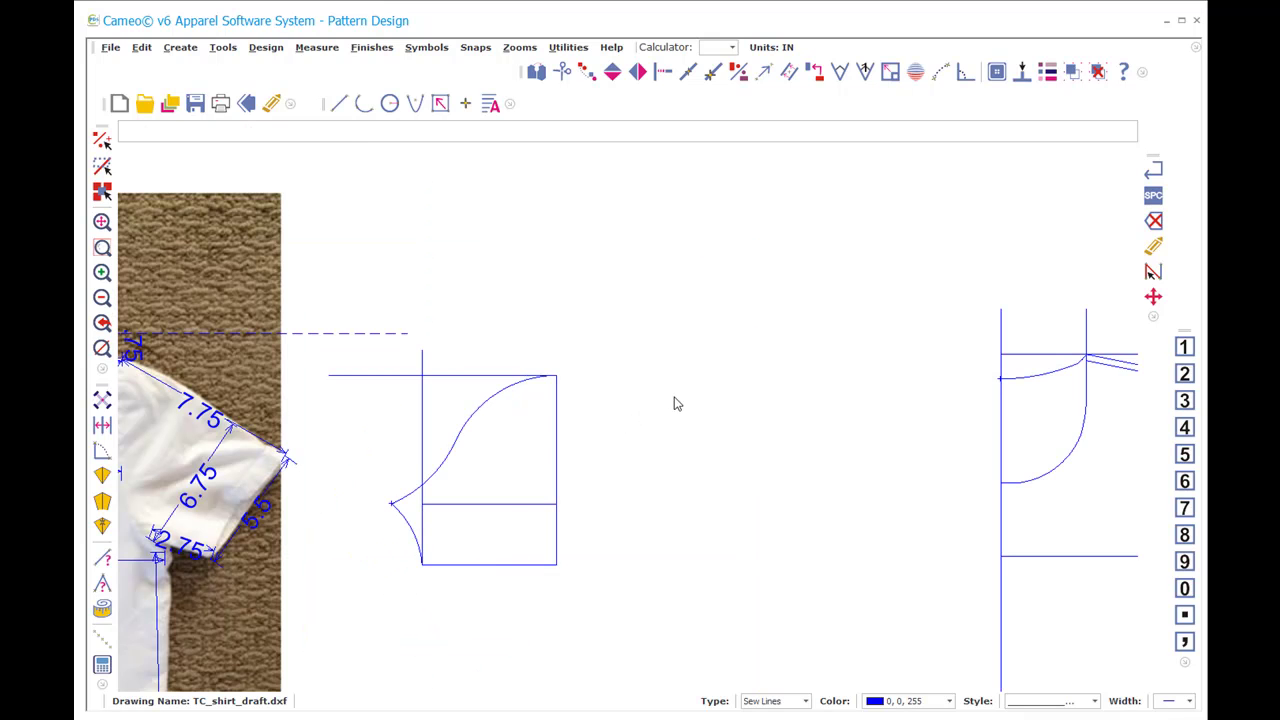
scroll(662, 420, "down", 1)
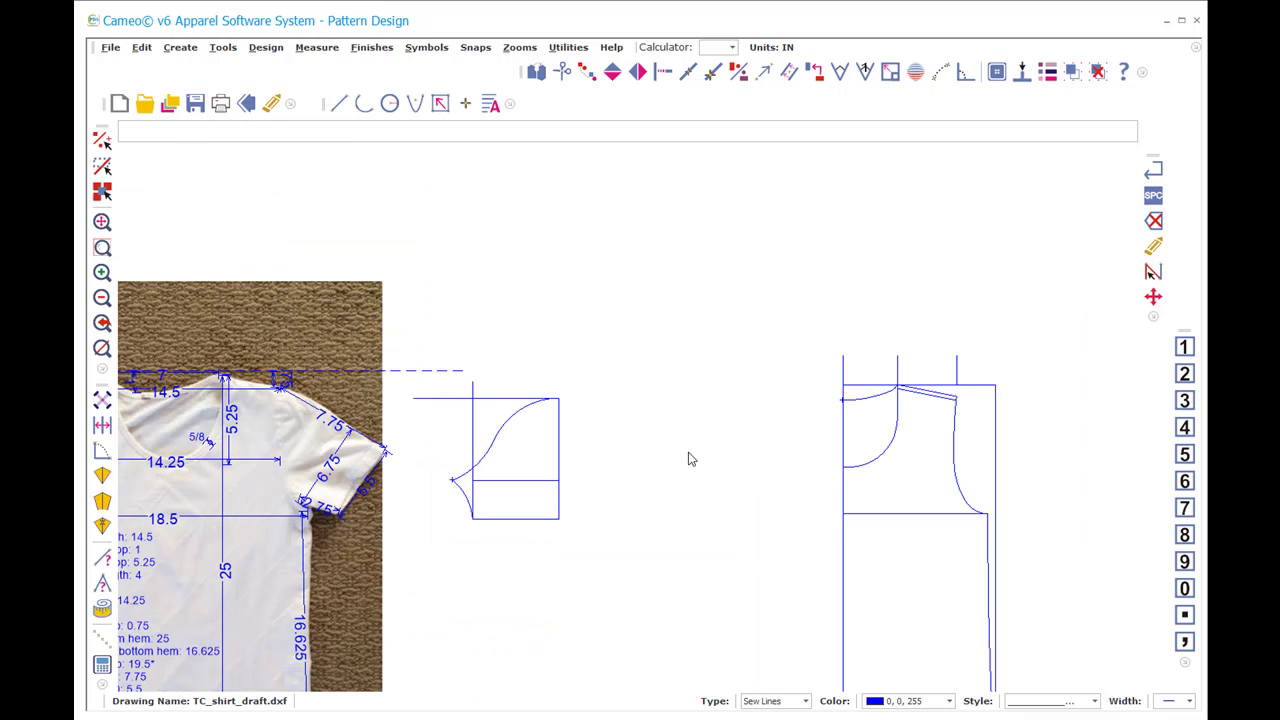
key("i")
left_click(470, 484)
left_click(468, 488)
key("i")
left_click(494, 484)
left_click(455, 487)
key("z")
key("w")
left_click(406, 357)
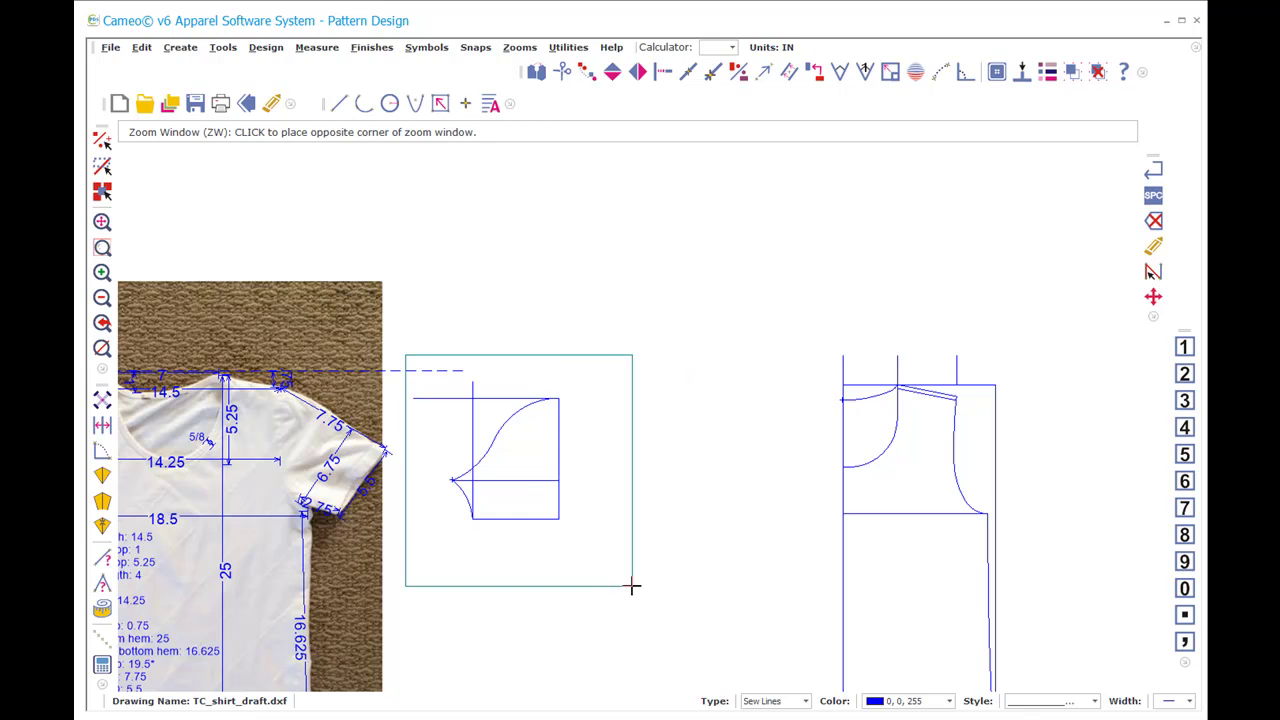
left_click(632, 587)
key("z")
key("p")
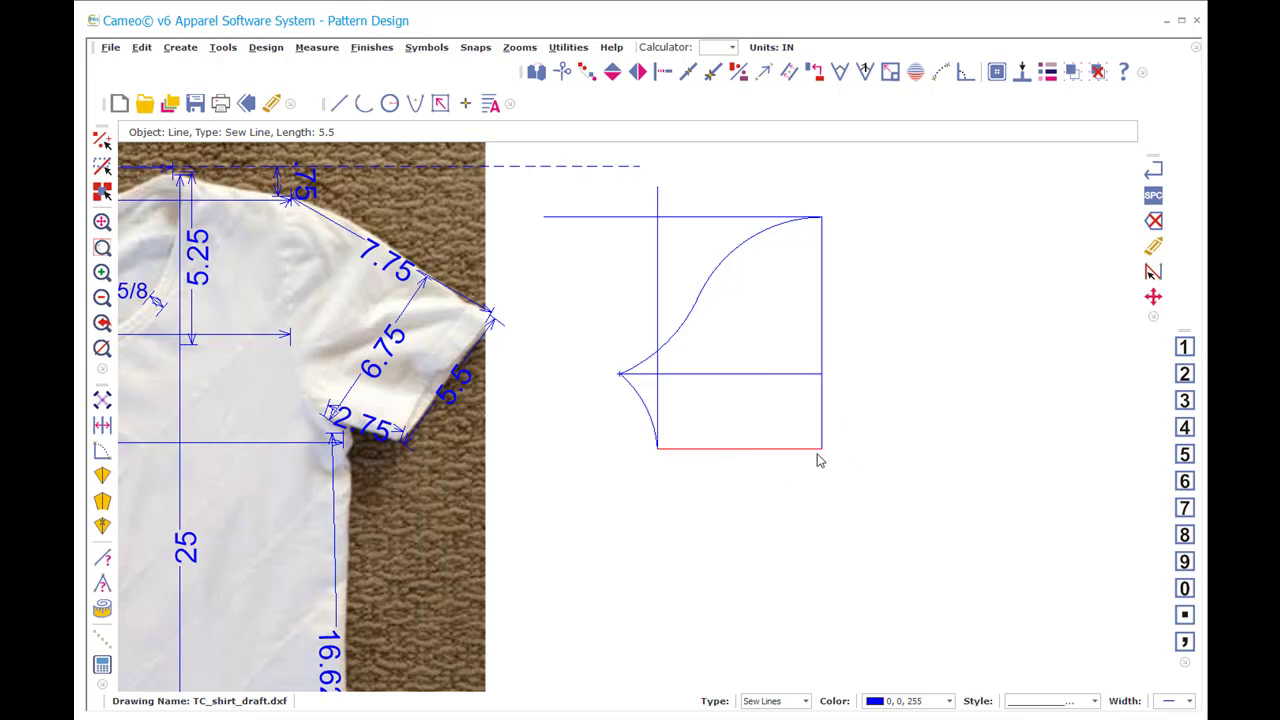
Step: Delete the bicep point marker and the horizontal and vertical guide lines from the sleeve draft
left_click(640, 408)
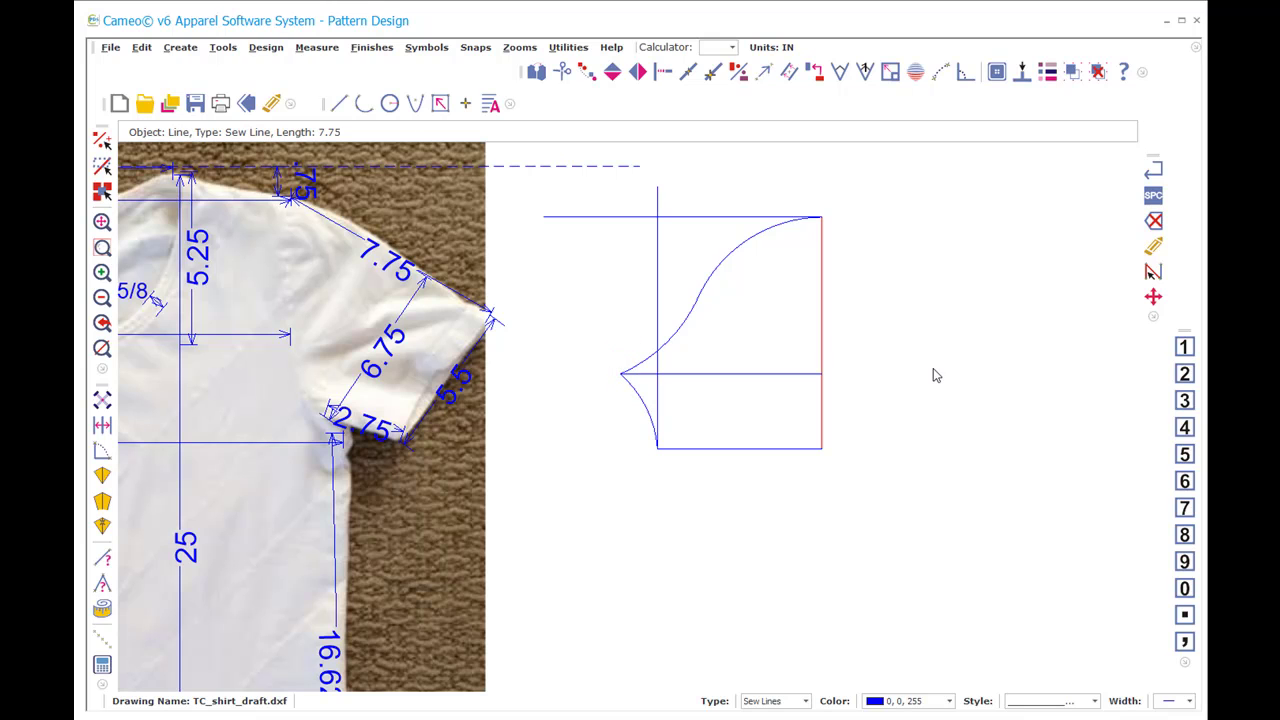
left_click(657, 238)
left_click(660, 215)
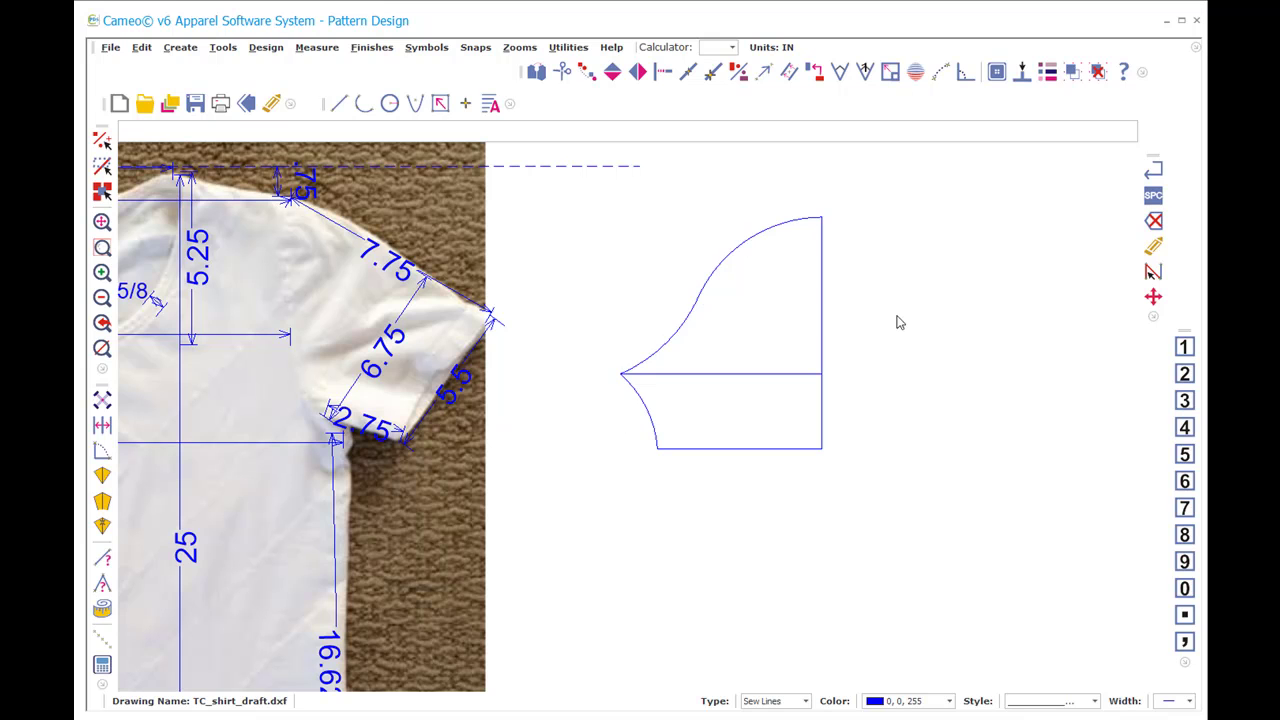
Step: Move the whole sleeve pattern beside the armhole side of the body pattern
scroll(848, 323, "down", 2)
left_click_drag(450, 354, 623, 523)
left_click_drag(565, 443, 1108, 477)
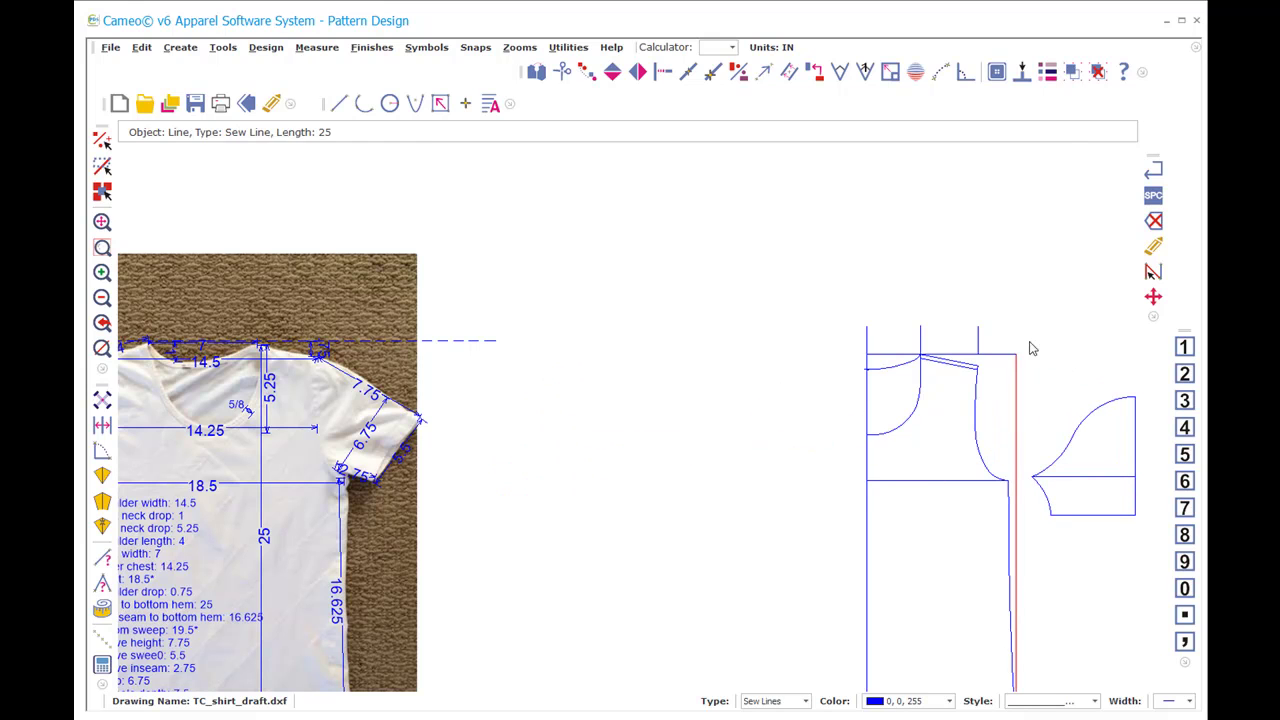
Step: Group all the sleeve lines into a single symbol named 1
key("z")
key("w")
left_click(925, 334)
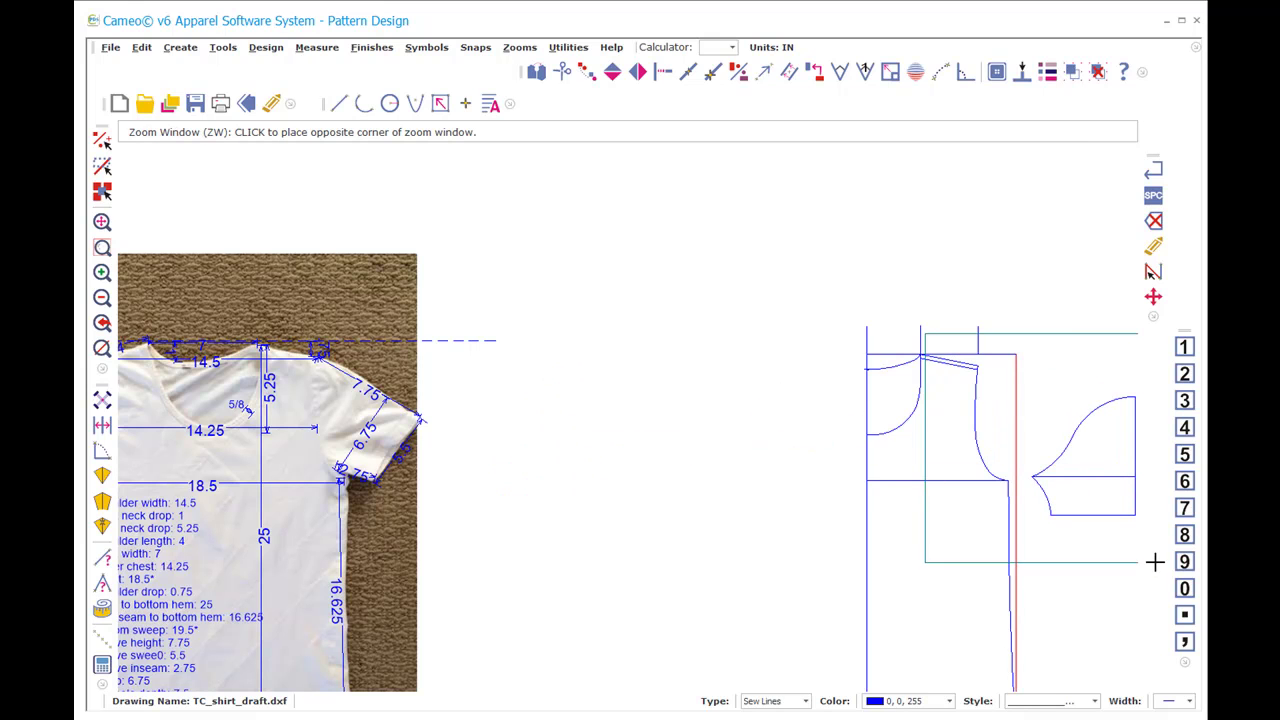
left_click(1150, 554)
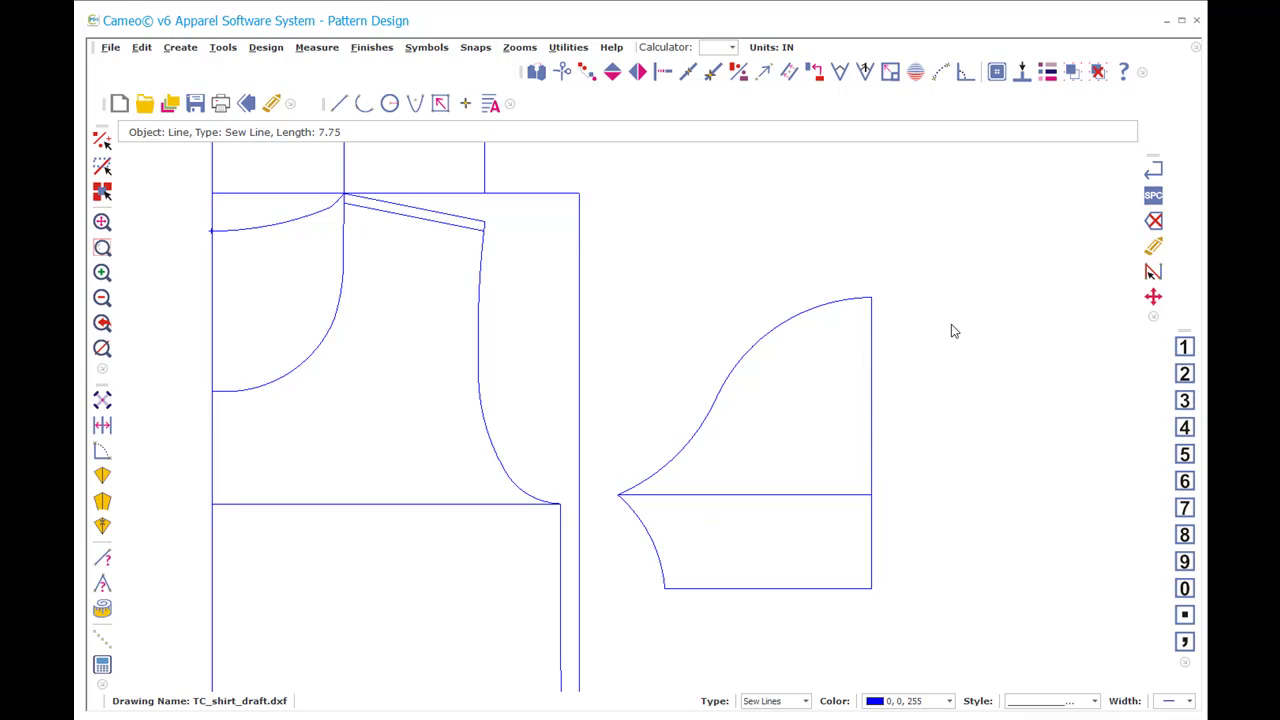
left_click_drag(588, 217, 955, 616)
left_click(907, 423)
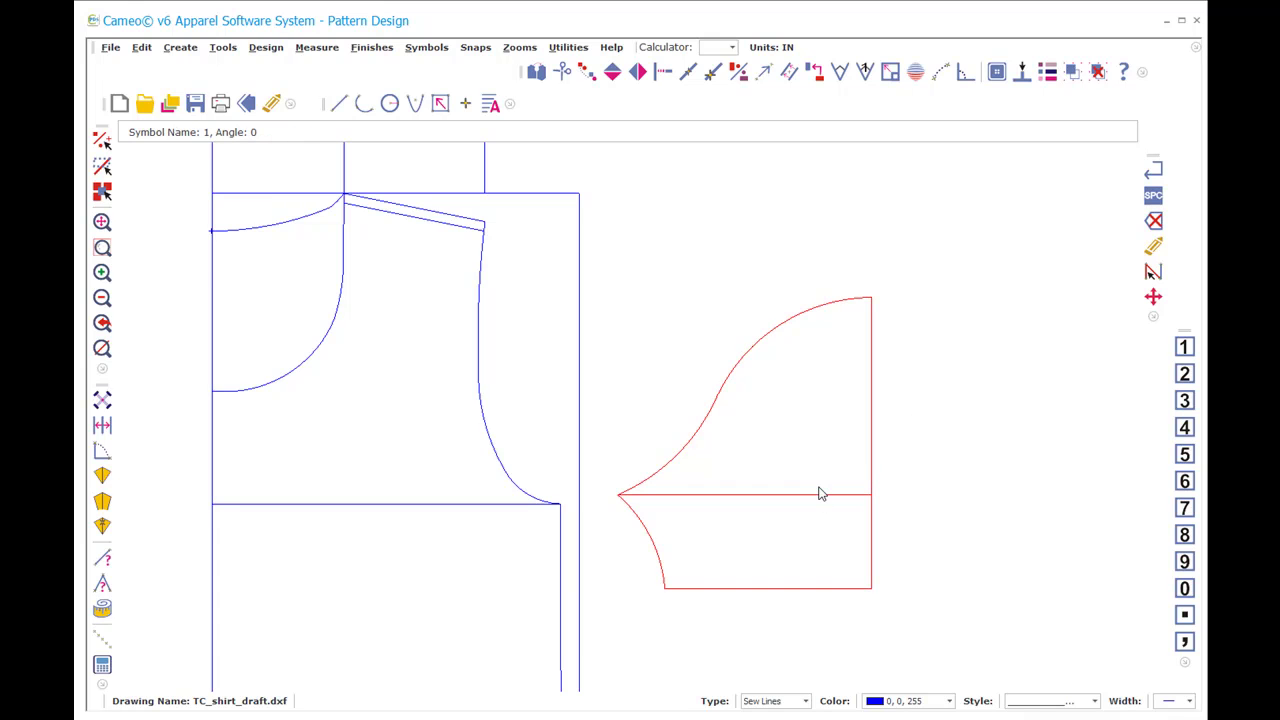
Step: Move the sleeve symbol so its cap top snaps to the outer end of the body's upper shoulder line
left_click(893, 364)
type("AL")
key("Return")
left_click(869, 294)
left_click(869, 294)
left_click(480, 227)
left_click(484, 222)
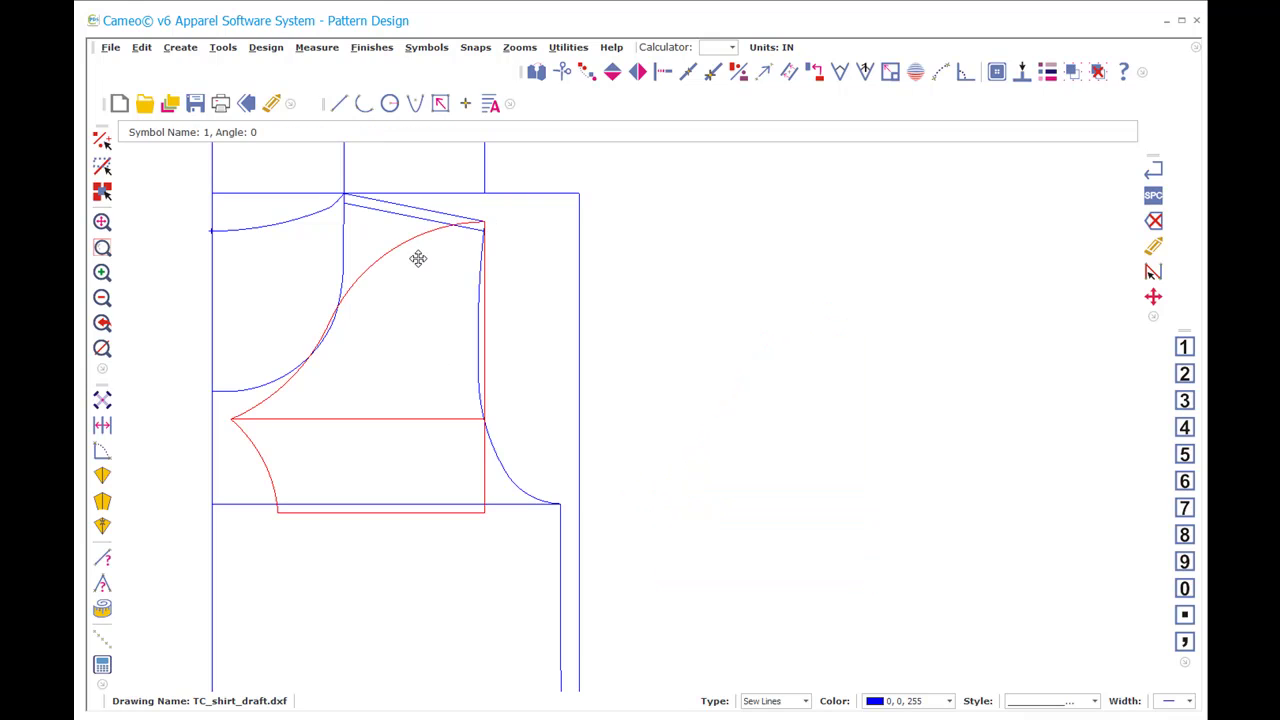
Step: Rotate the sleeve about the shoulder tip so its cap faces the armhole and its height line continues the shoulder slope
type("RO")
key("Return")
left_click(495, 222)
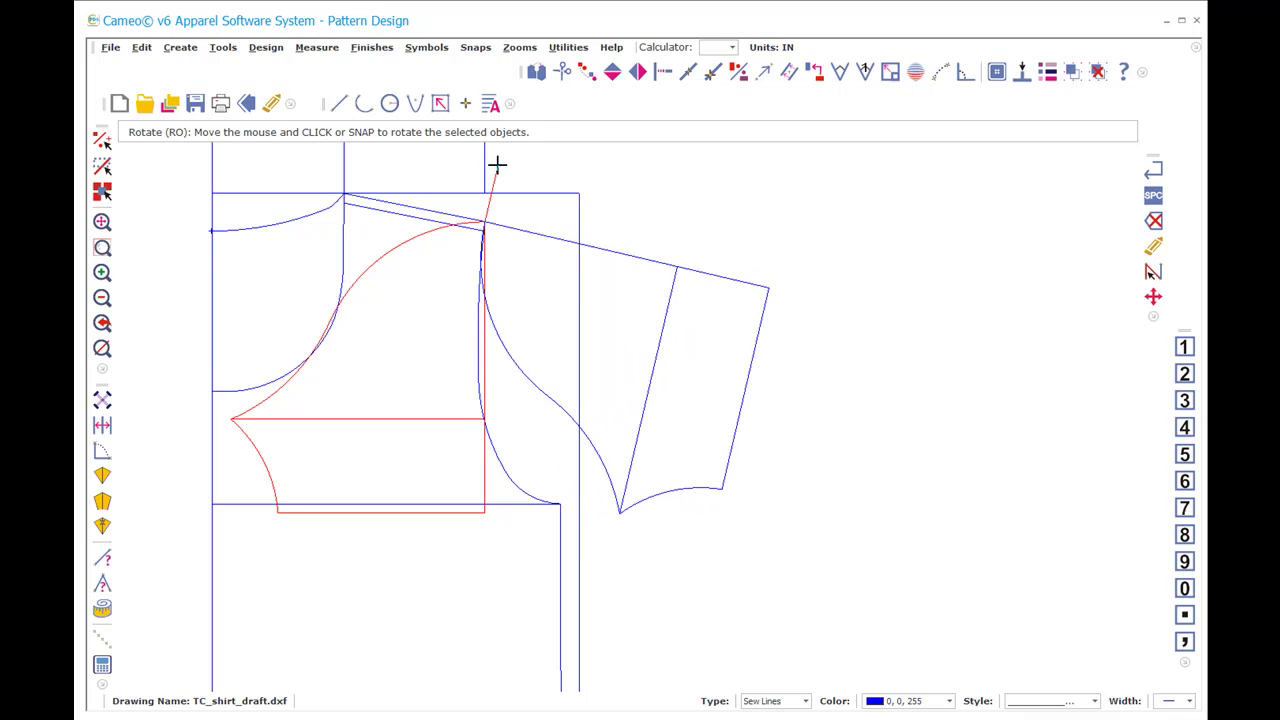
key("Escape")
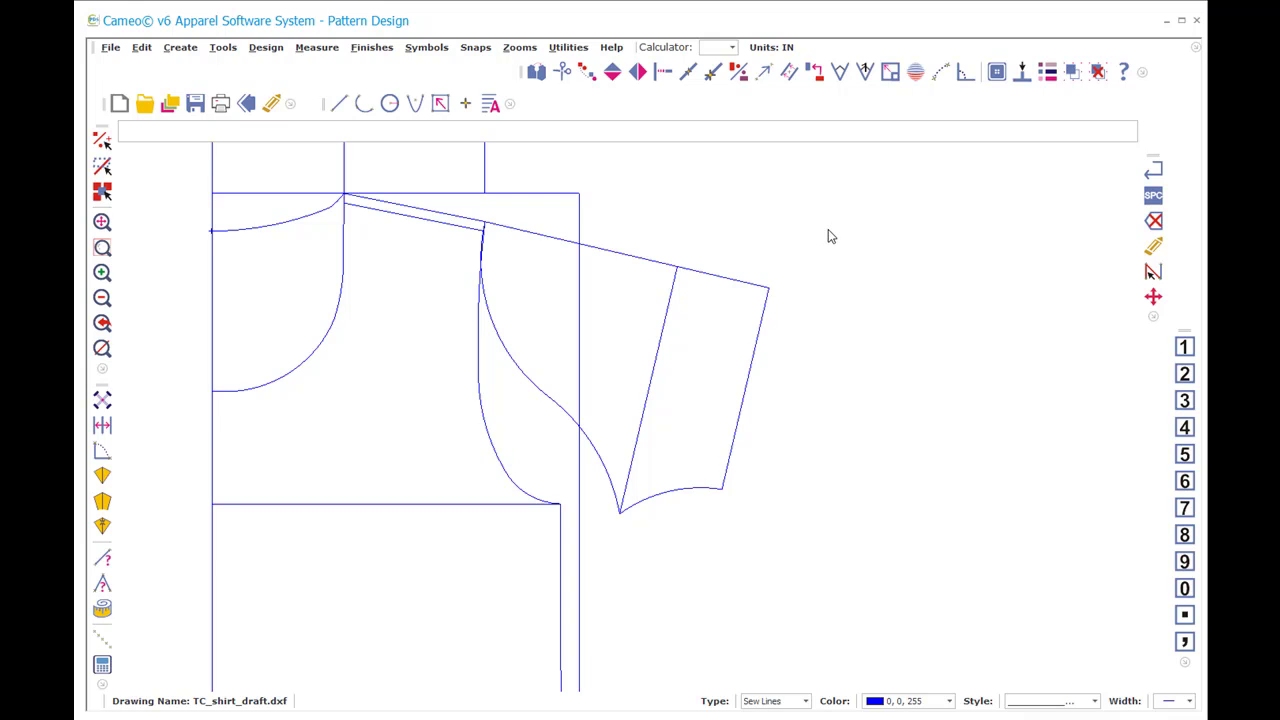
Step: Walk the sleeve cap down the armhole with two clockwise rotations about successive contact points on the curve
left_click(517, 280)
type("RO")
key("Return")
left_click(482, 260)
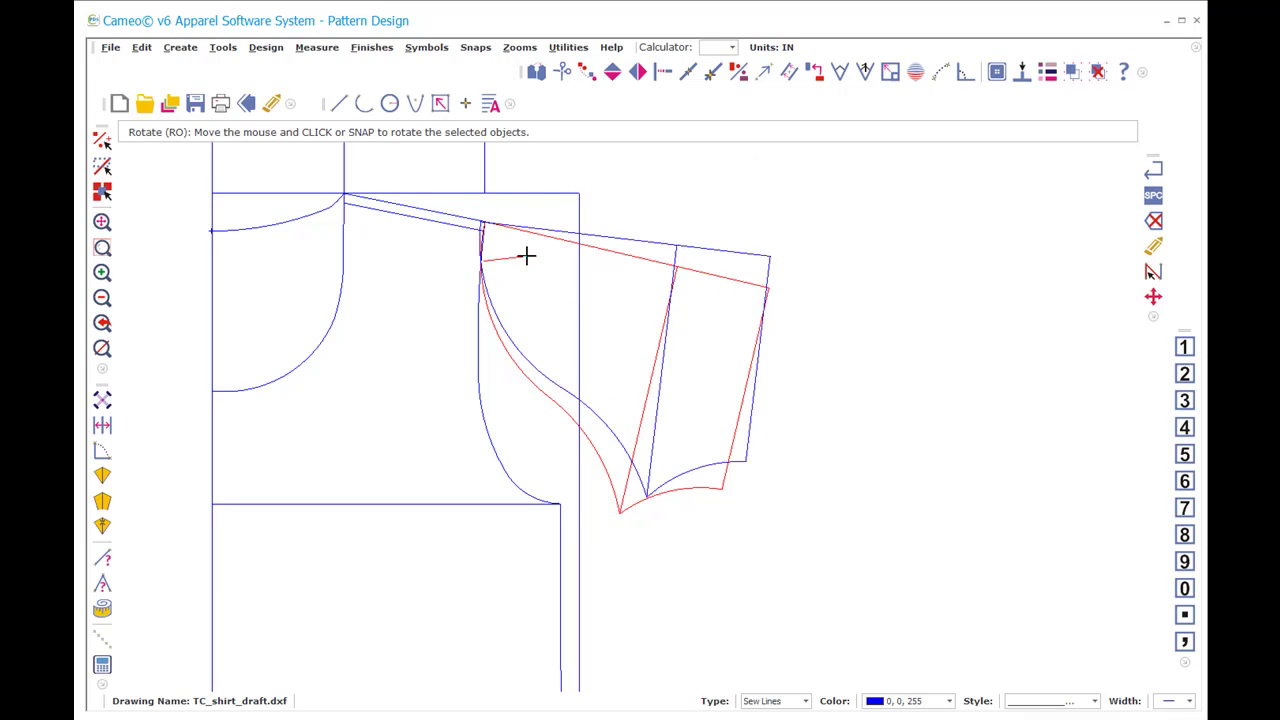
left_click(518, 307)
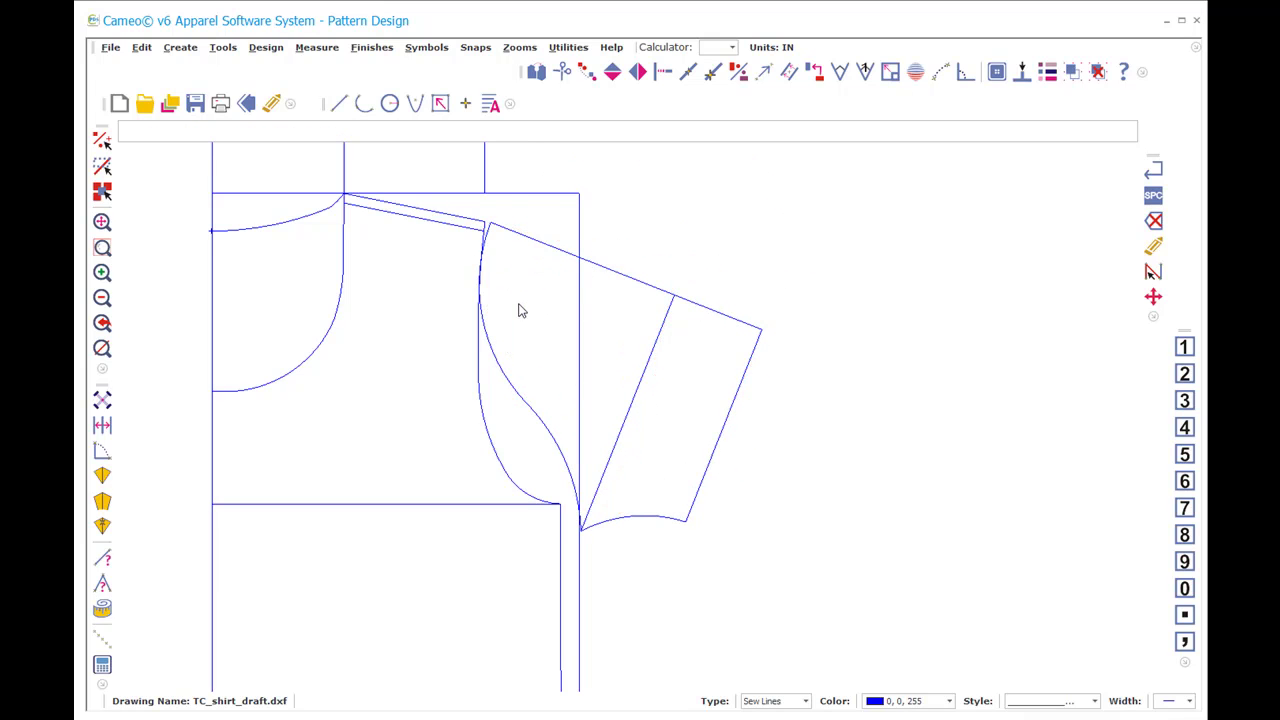
left_click(512, 300)
type("RO")
key("Return")
left_click(480, 284)
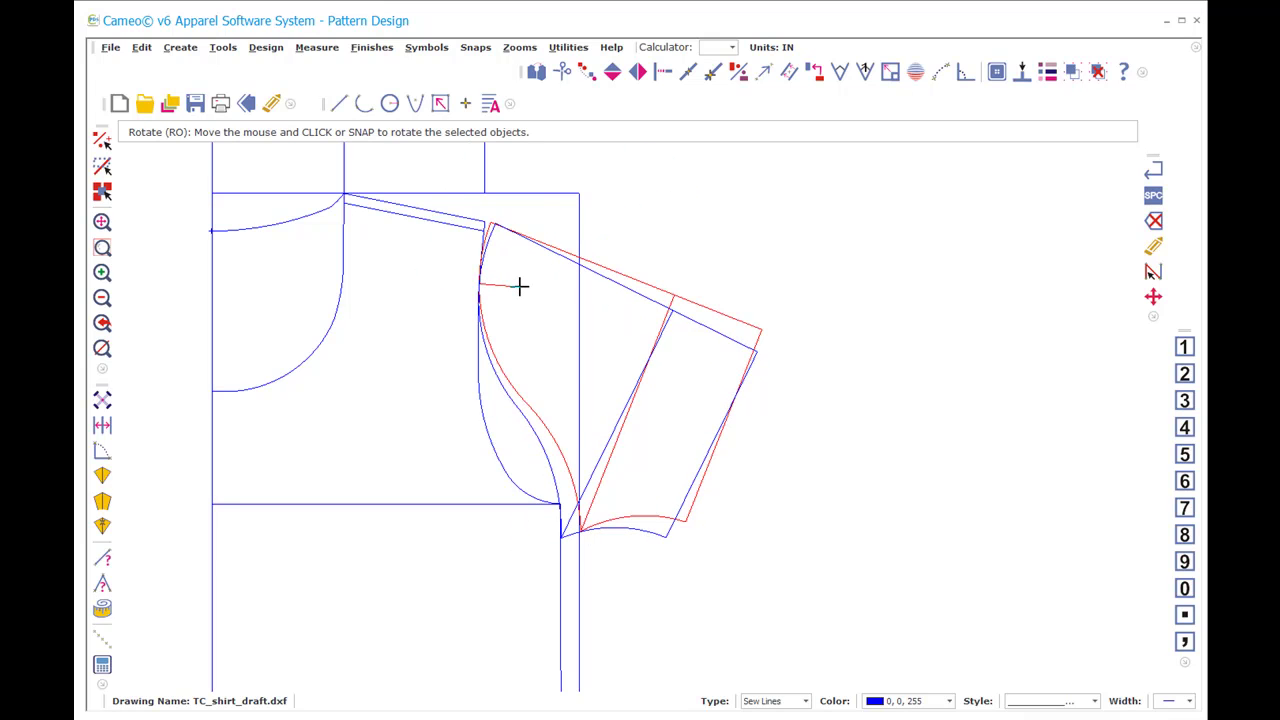
key("Escape")
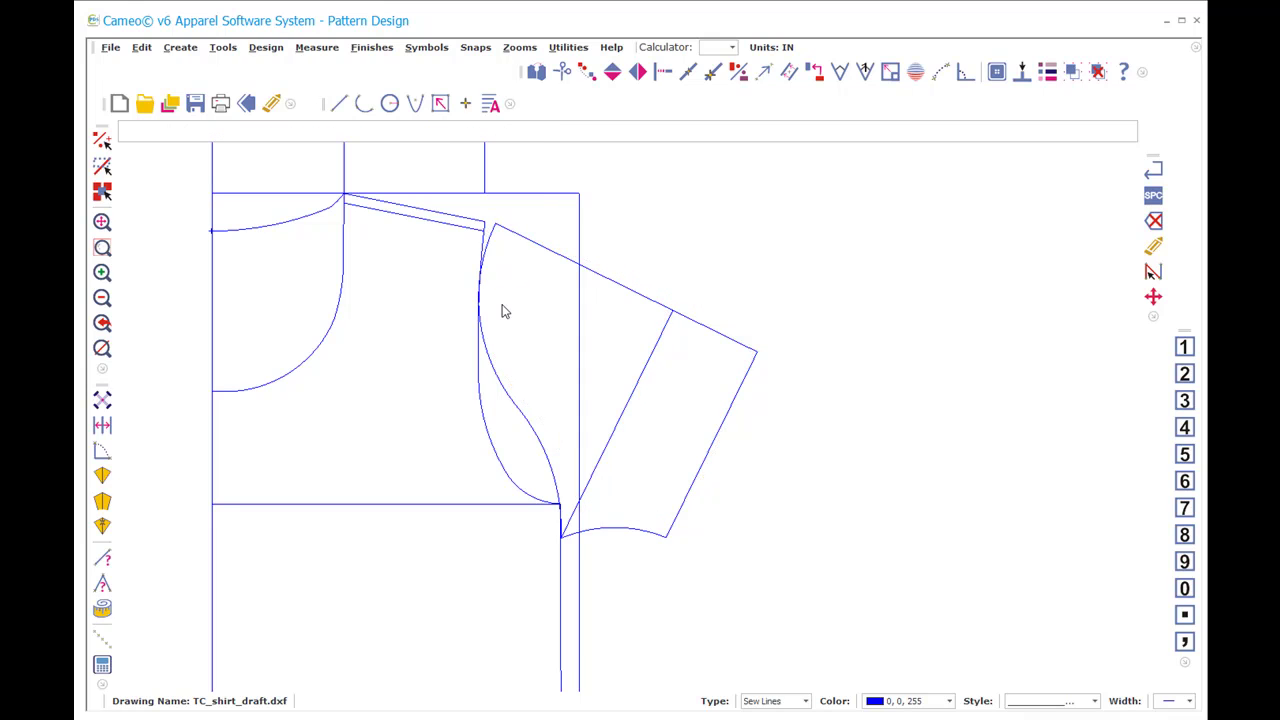
Step: Rotate the sleeve clockwise again about the next contact point farther down the armhole
key("Return")
left_click(505, 286)
type("RO")
key("Return")
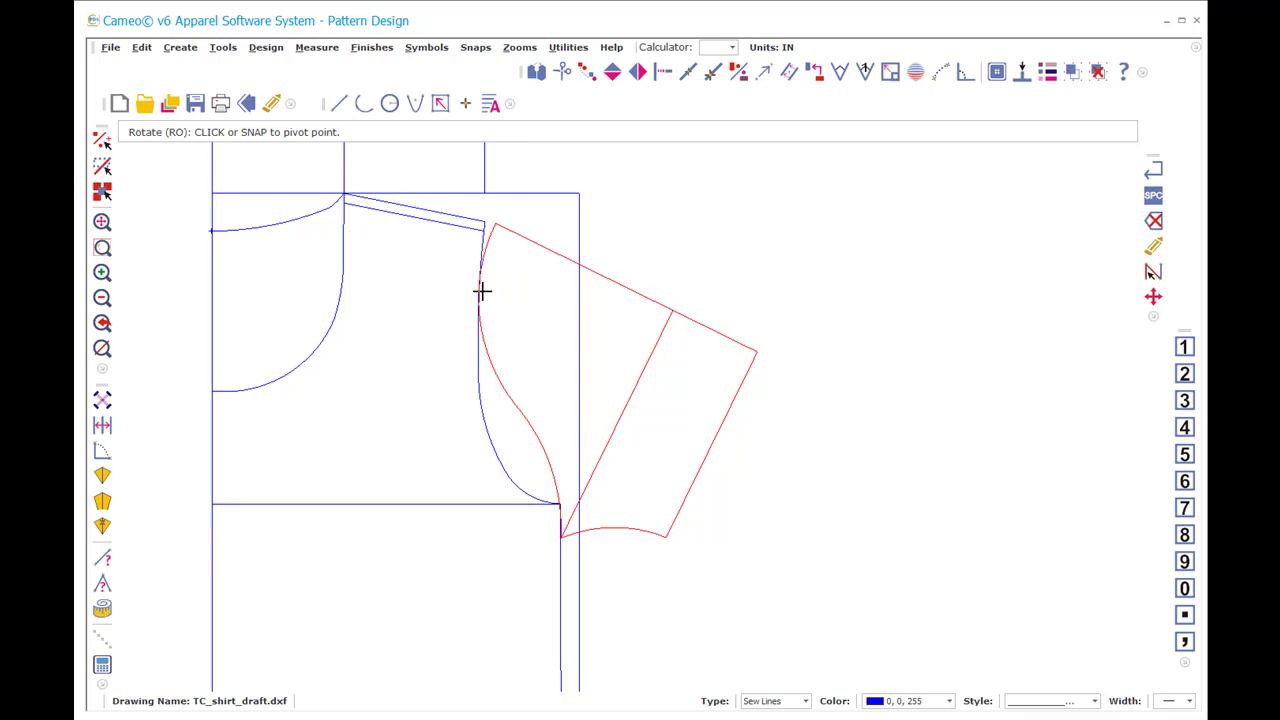
left_click(482, 290)
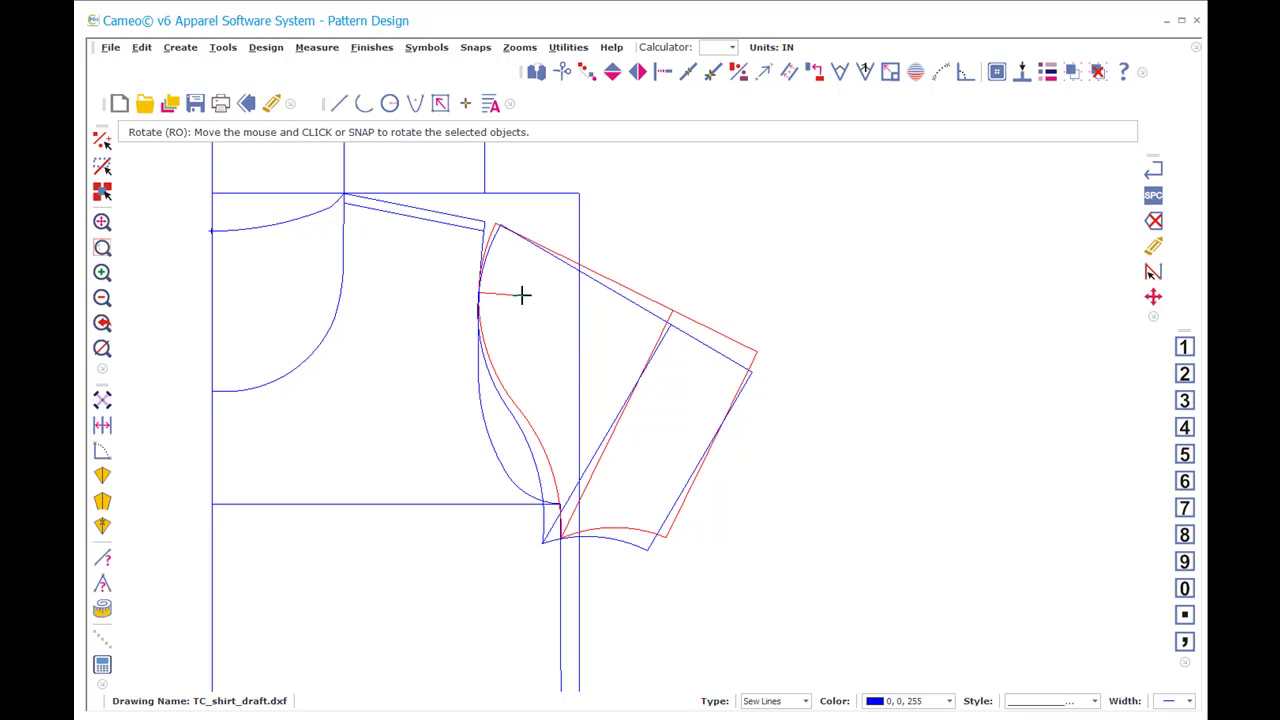
Step: Walk the sleeve cap down the body armhole by rotating the sleeve about successive points where the two curves touch
left_click(526, 295)
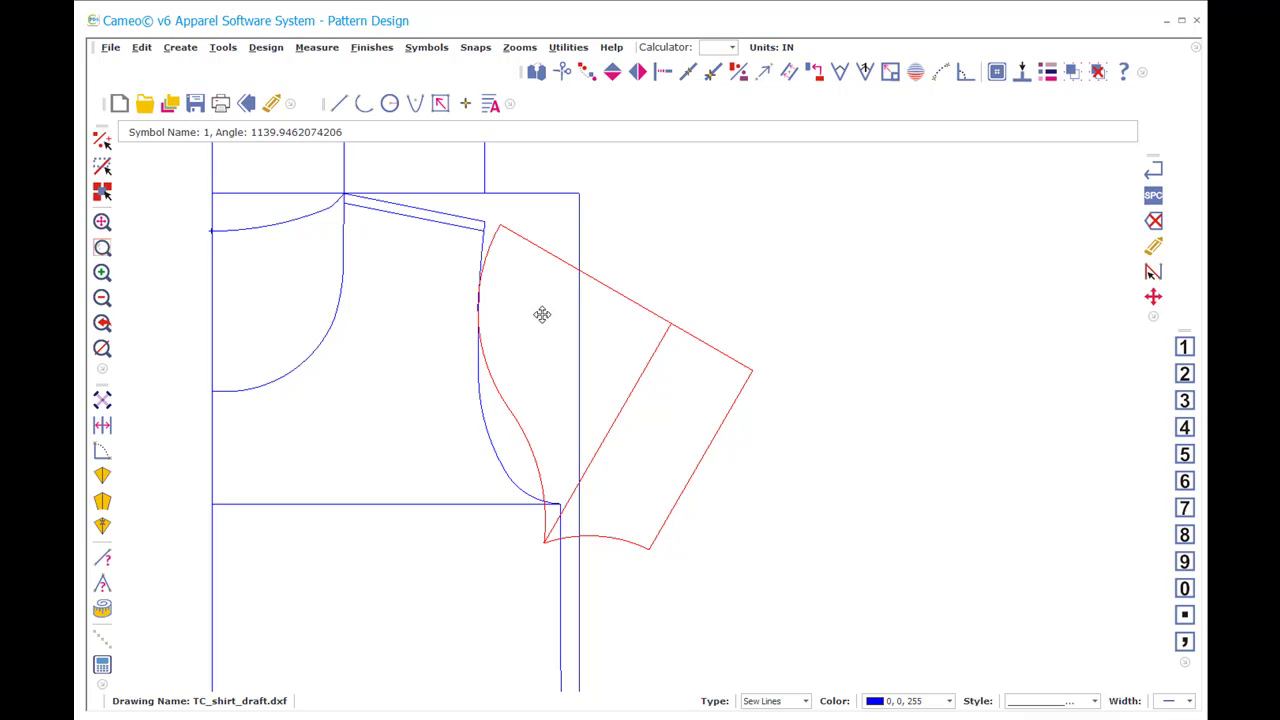
type("RO")
key("Return")
left_click(478, 322)
left_click(520, 330)
type("RO")
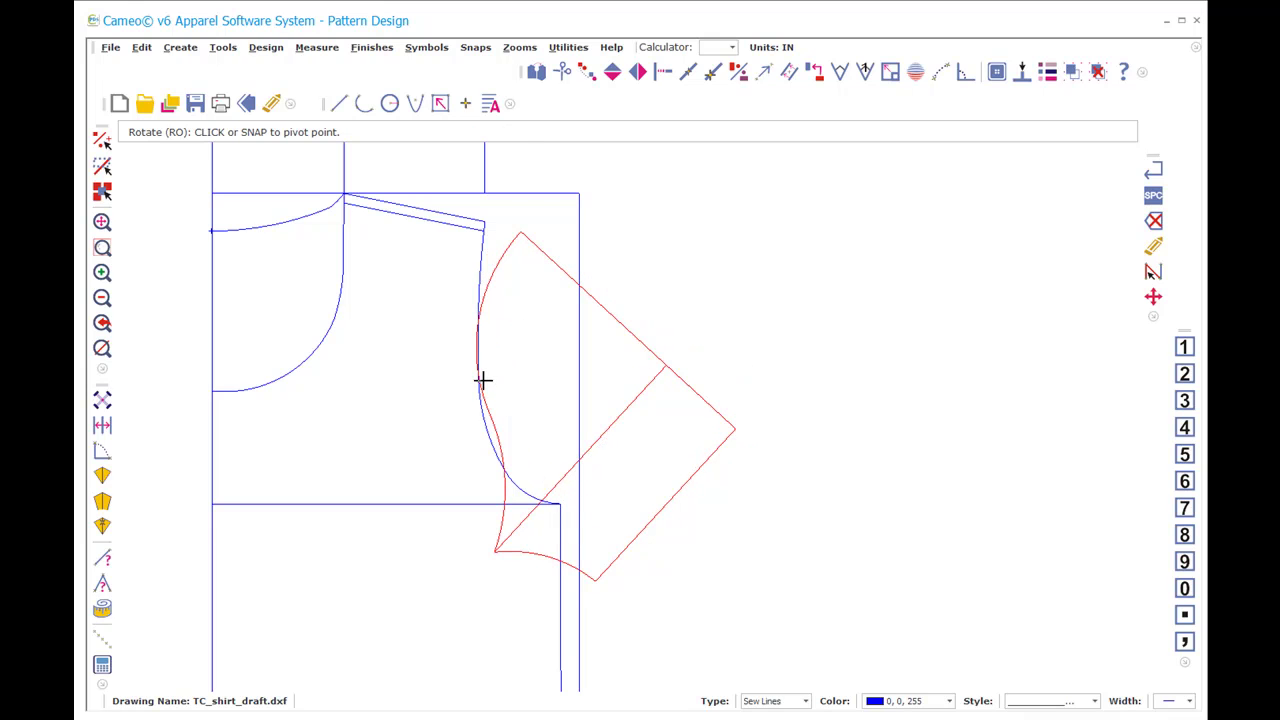
left_click(480, 380)
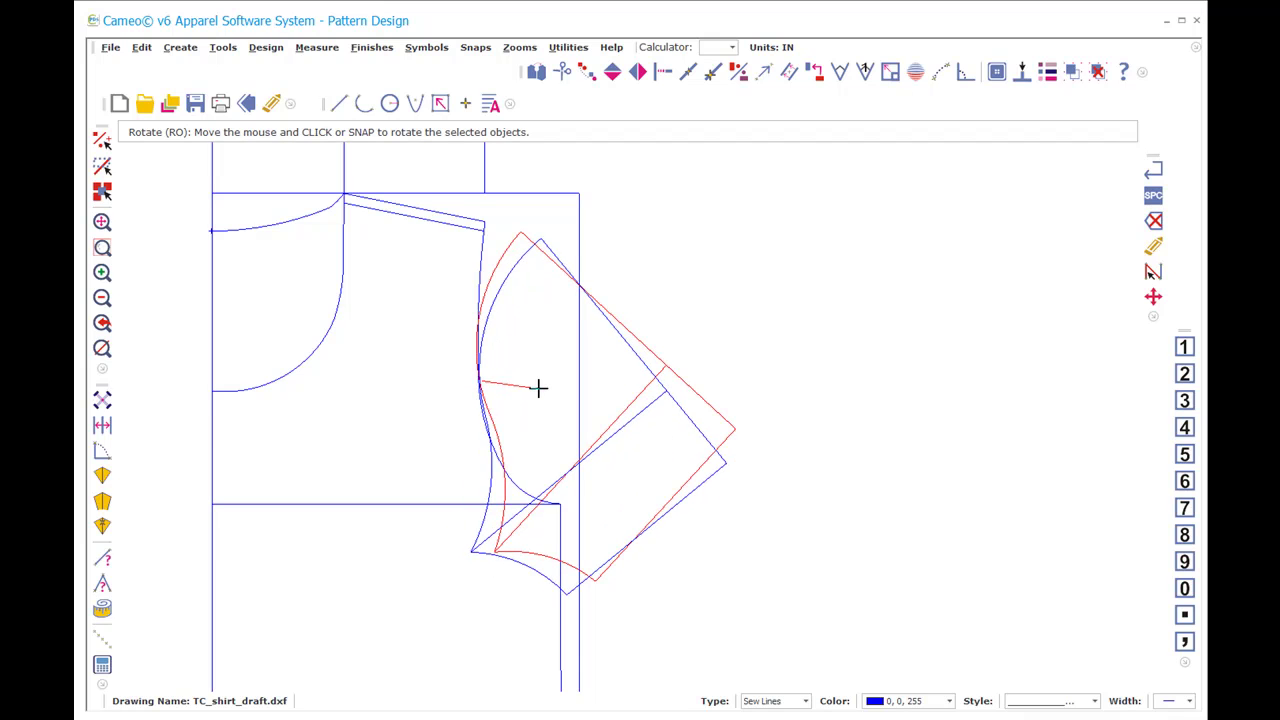
left_click(538, 390)
left_click(511, 422)
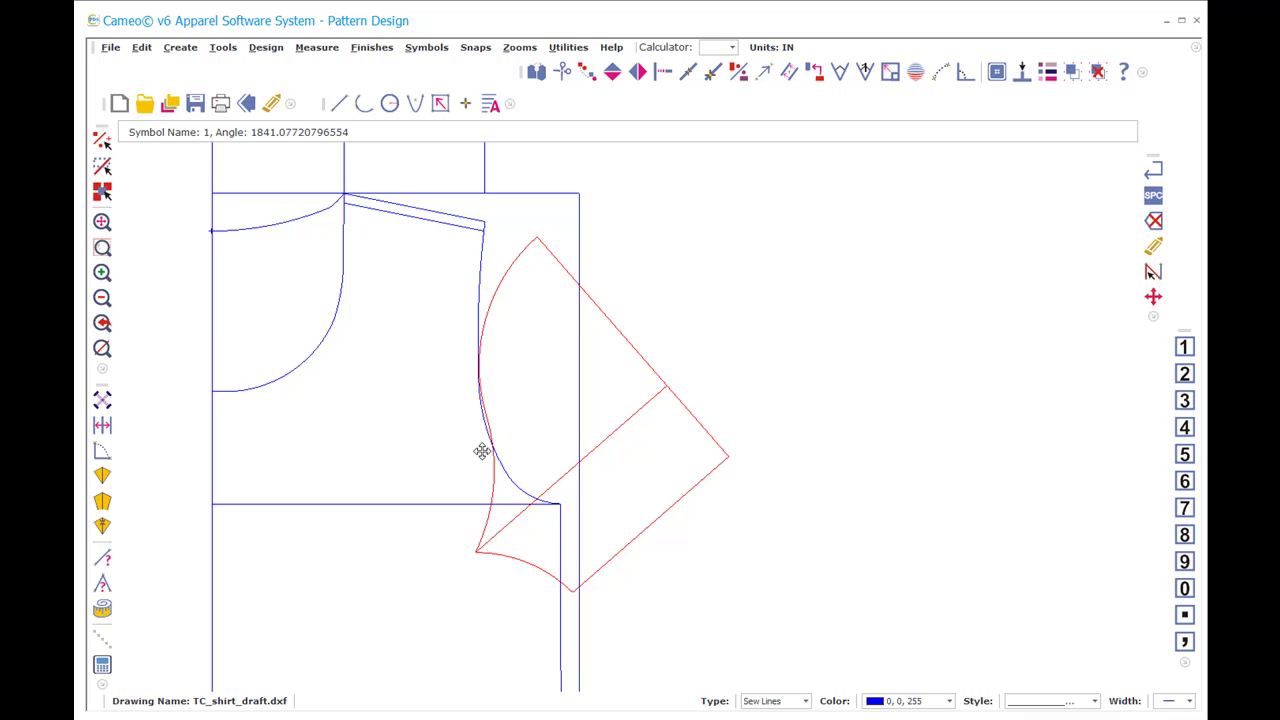
Step: Draw a short notch line into the body armhole and a matching one about 0.47 in long into the sleeve at their meeting point
key("l")
left_click(482, 449)
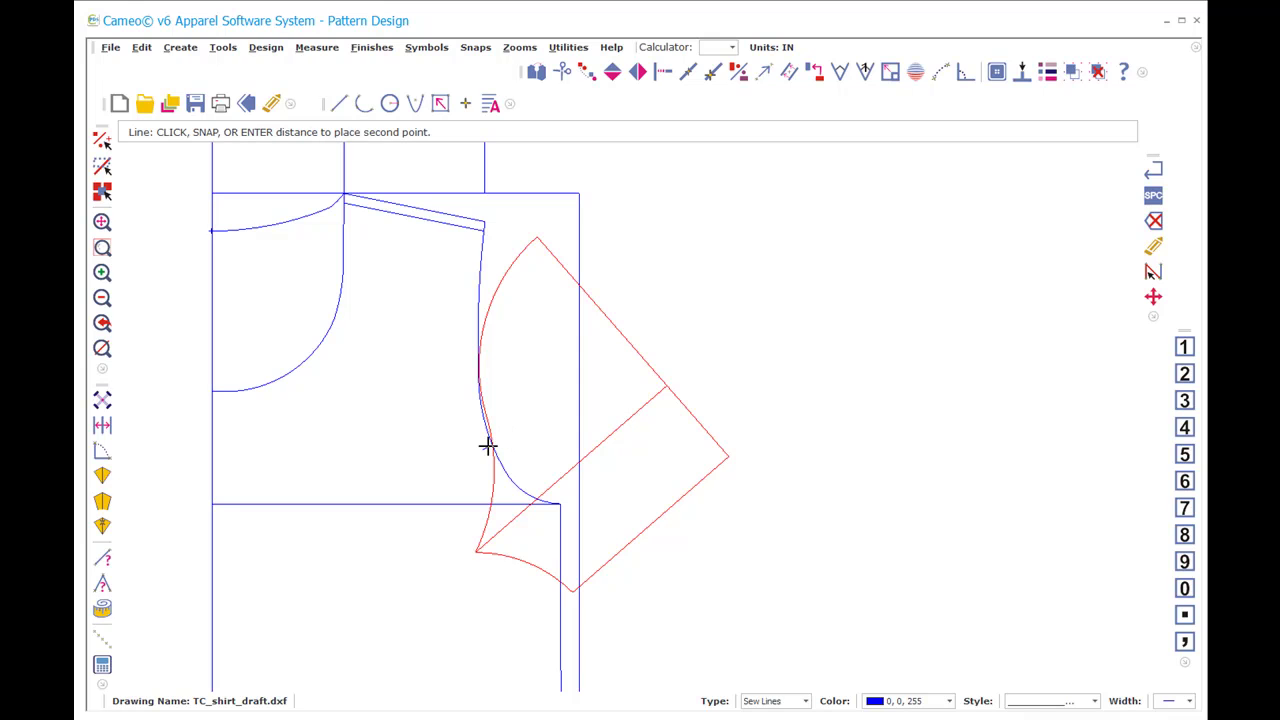
key("Escape")
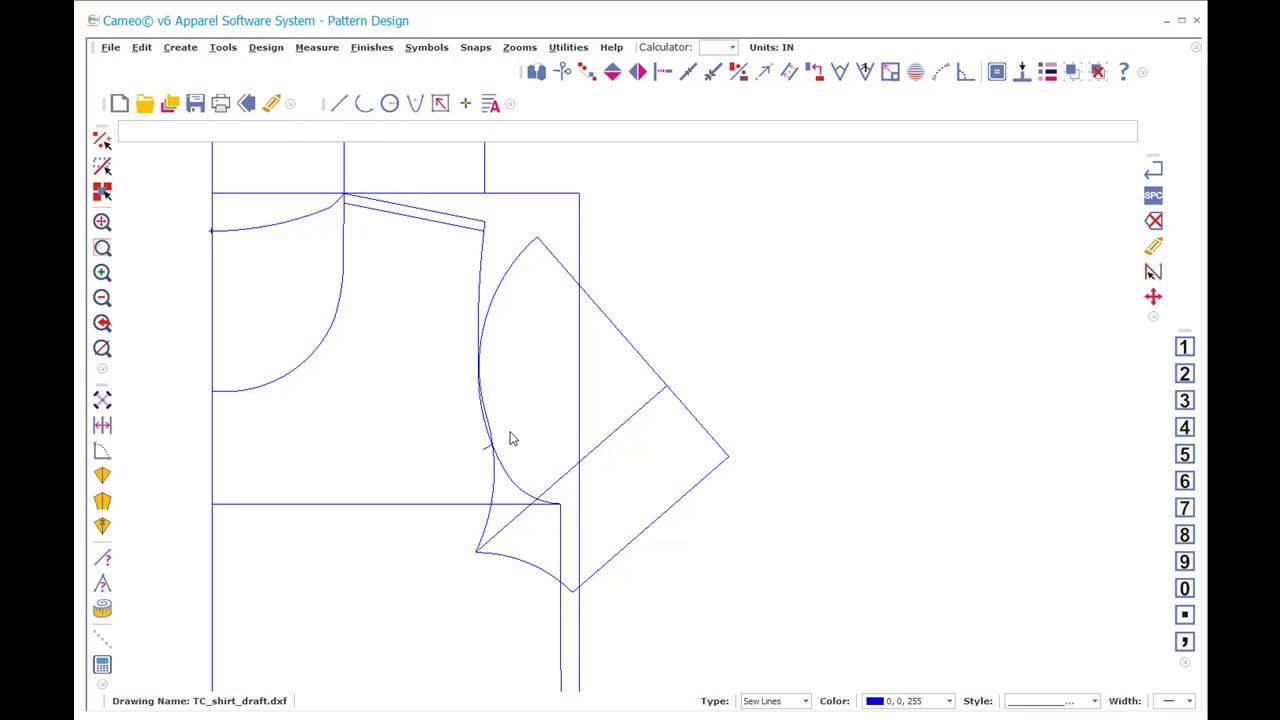
left_click(496, 445)
key("Escape")
key("Escape")
left_click(502, 447)
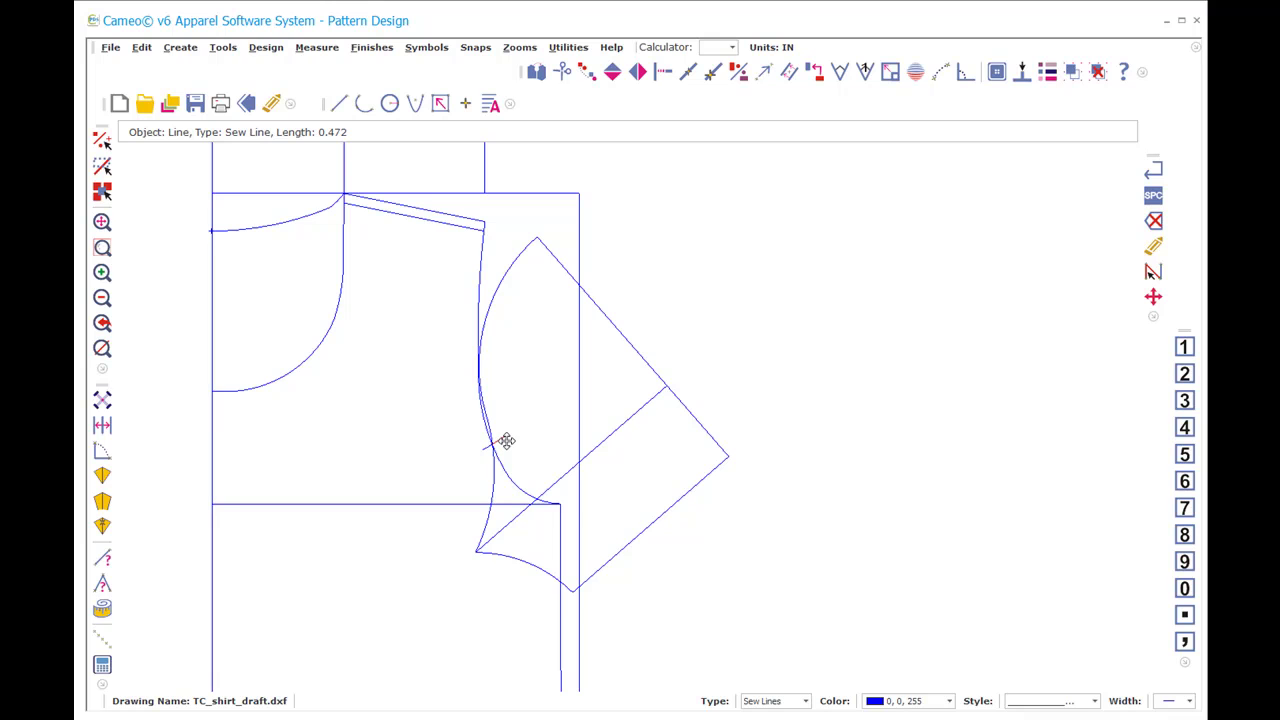
left_click(506, 441)
Step: Move the sleeve together with its notch line away from the body into the open space beside it
left_click(521, 401)
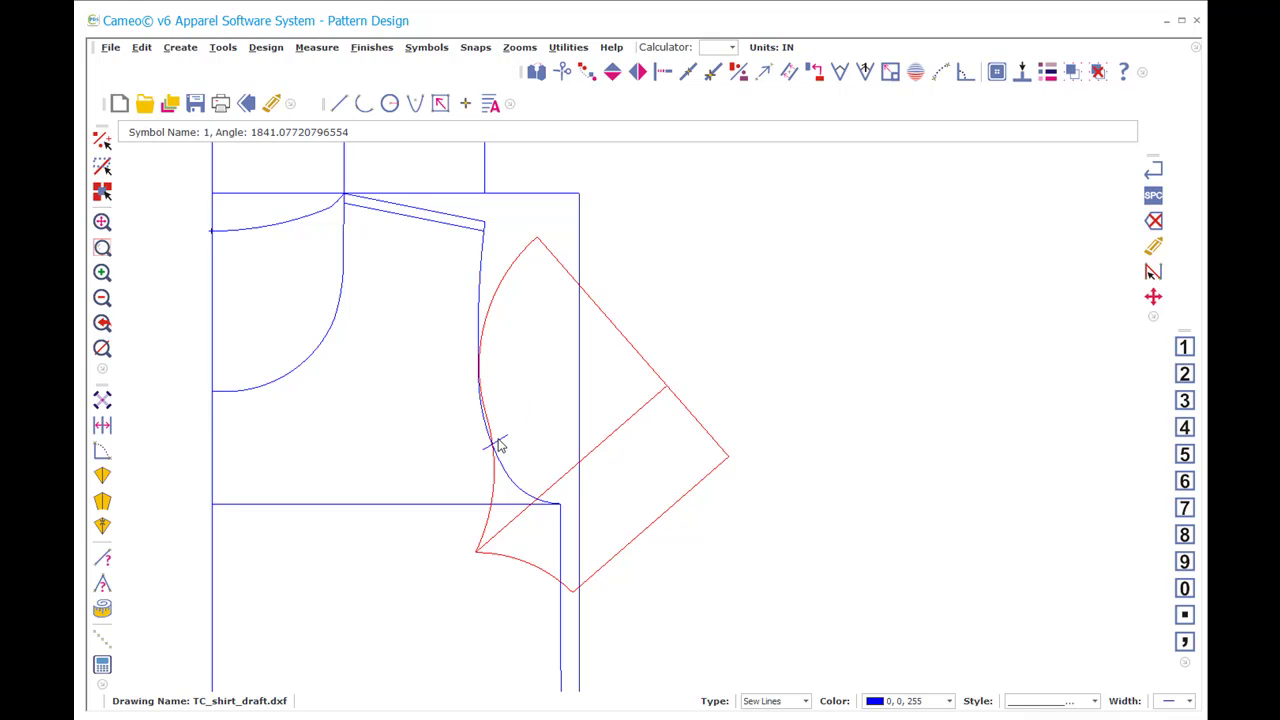
left_click(508, 381)
left_click(760, 315)
left_click(676, 240)
left_click(686, 302)
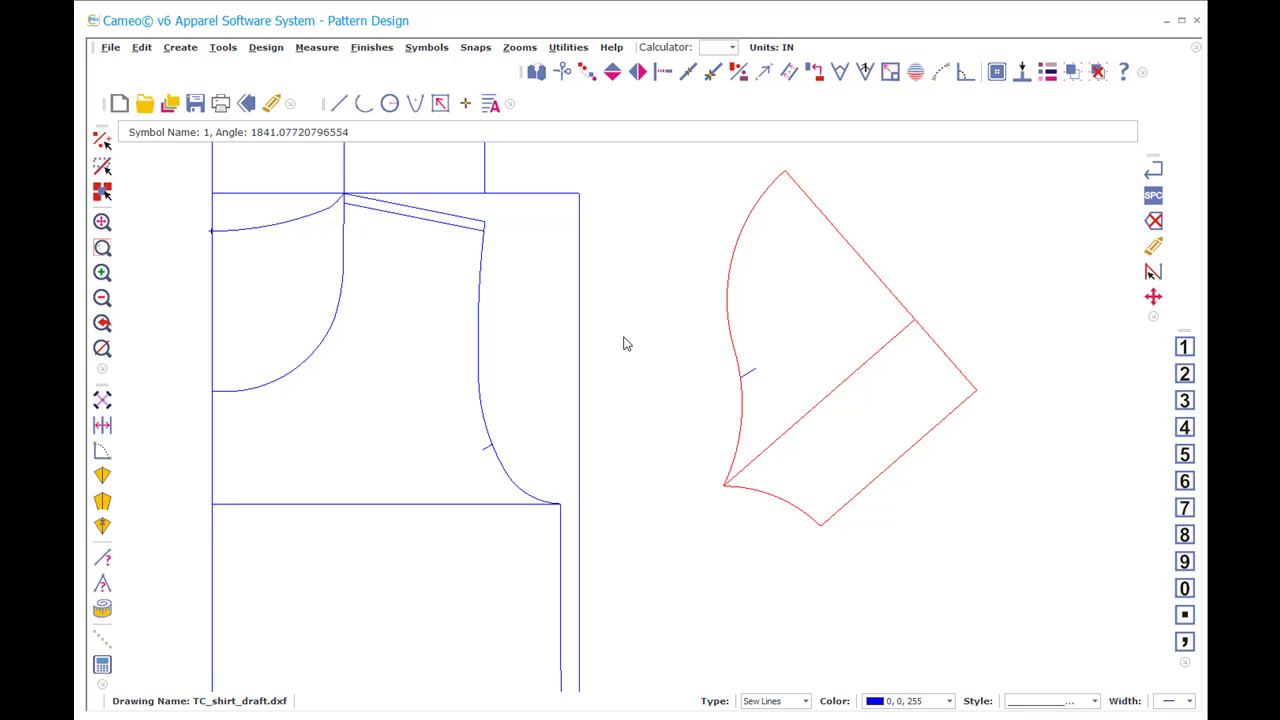
left_click(623, 343)
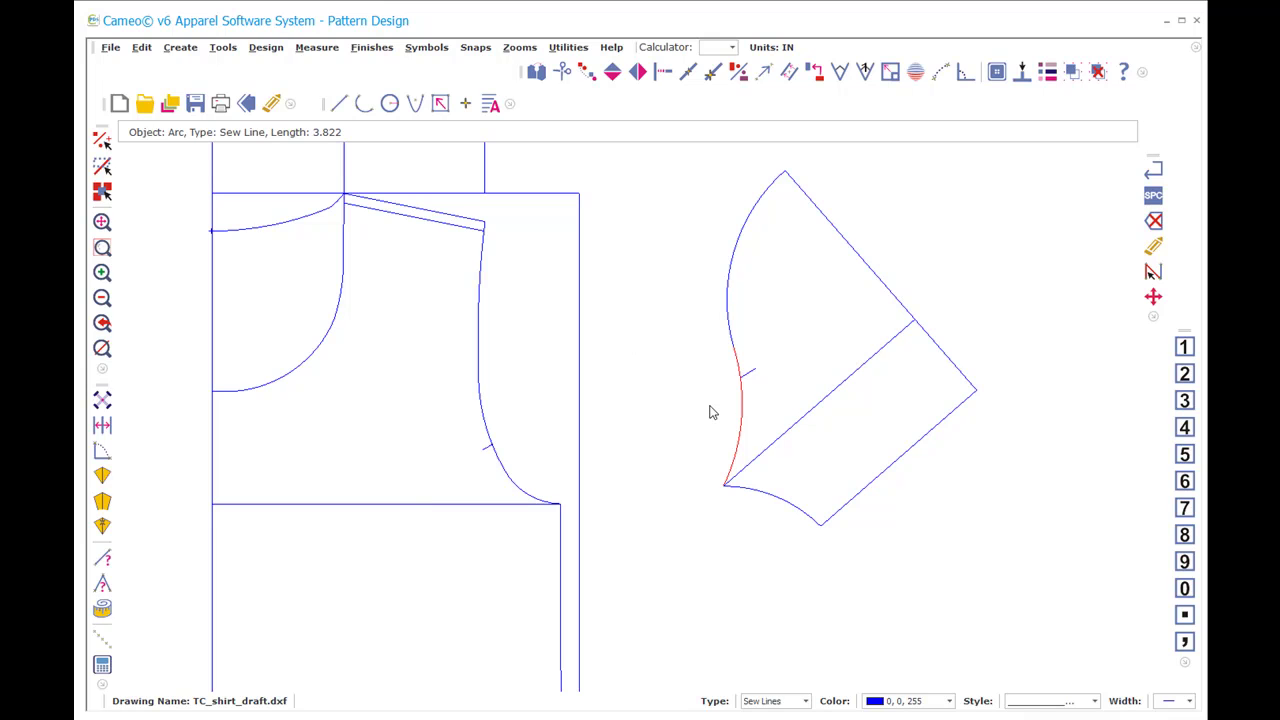
Step: Offset the sleeve notch line by 0.25 in towards the underarm and remove the original notch line
type("of")
key("Return")
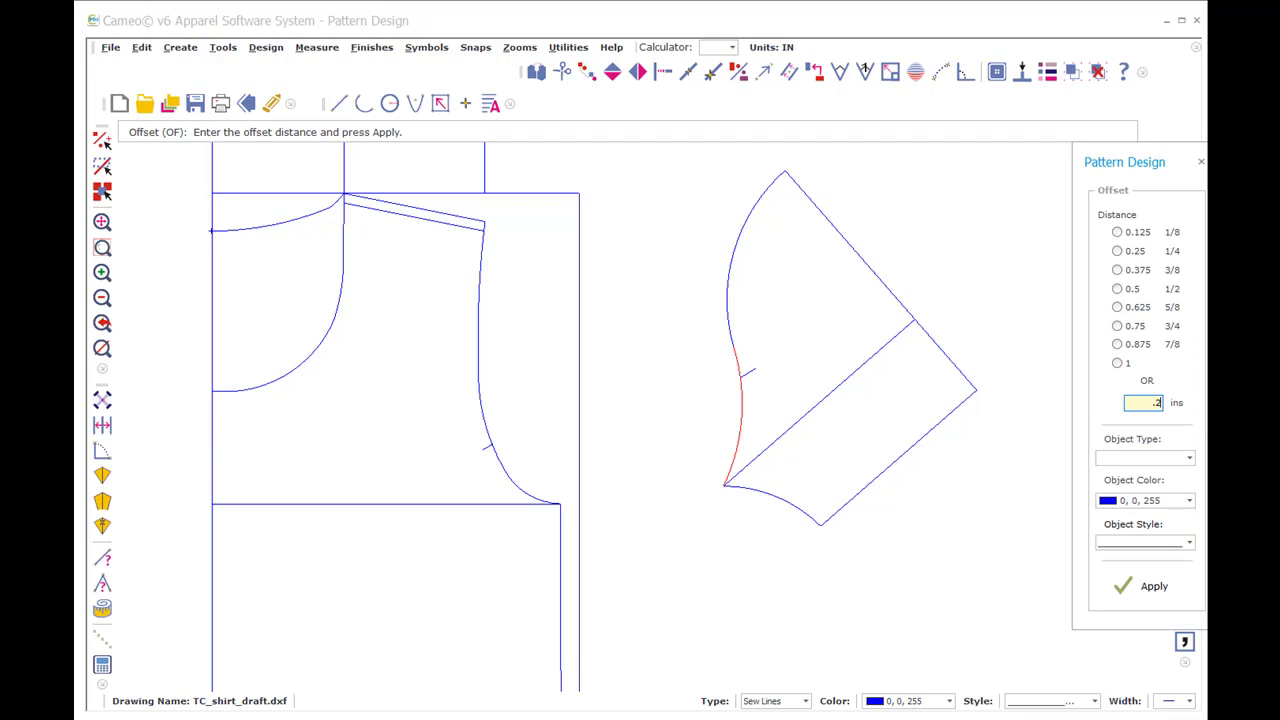
key("Return")
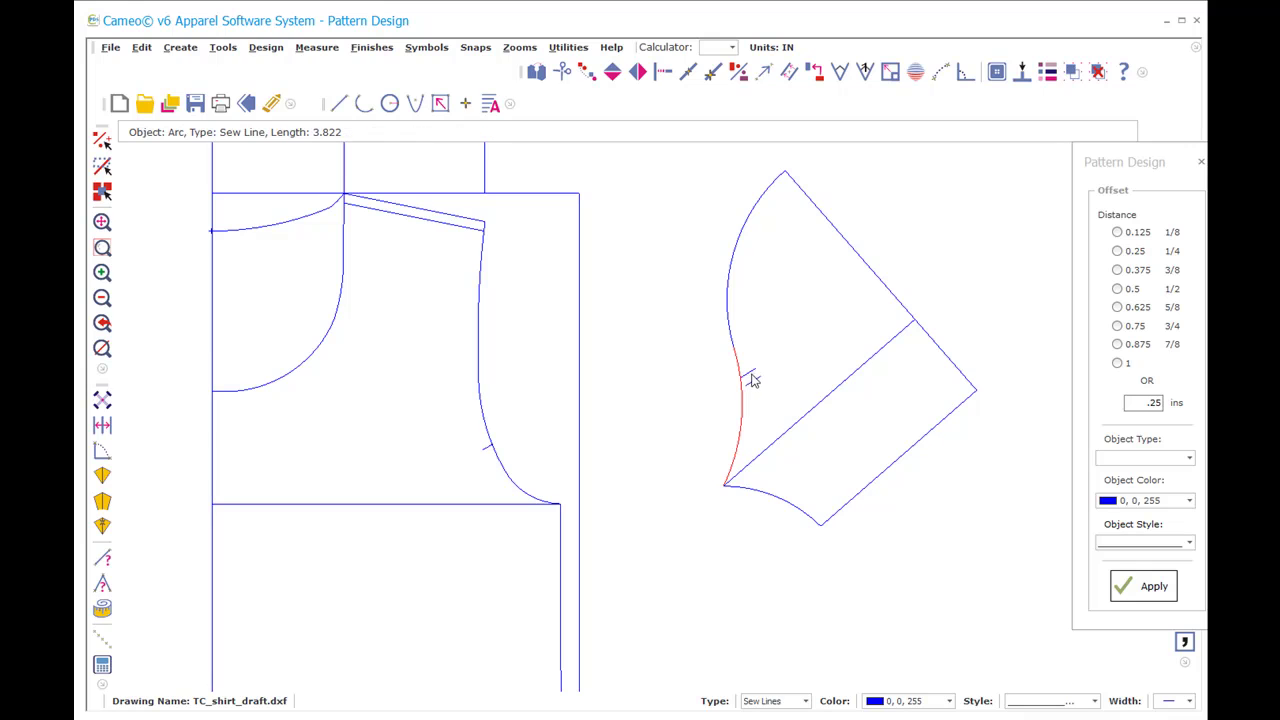
key("Escape")
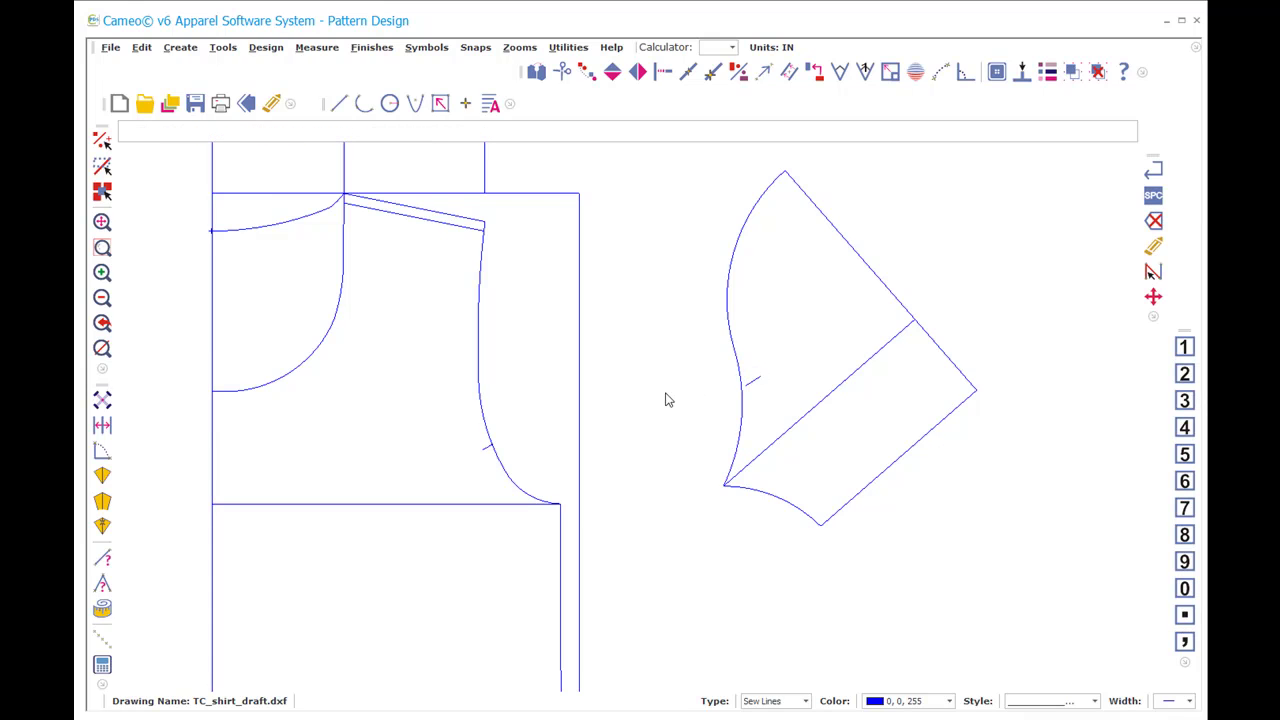
Step: Extend the offset notch line to its intersection with the lower sleeve cap curve
type("in")
left_click(758, 380)
left_click(736, 398)
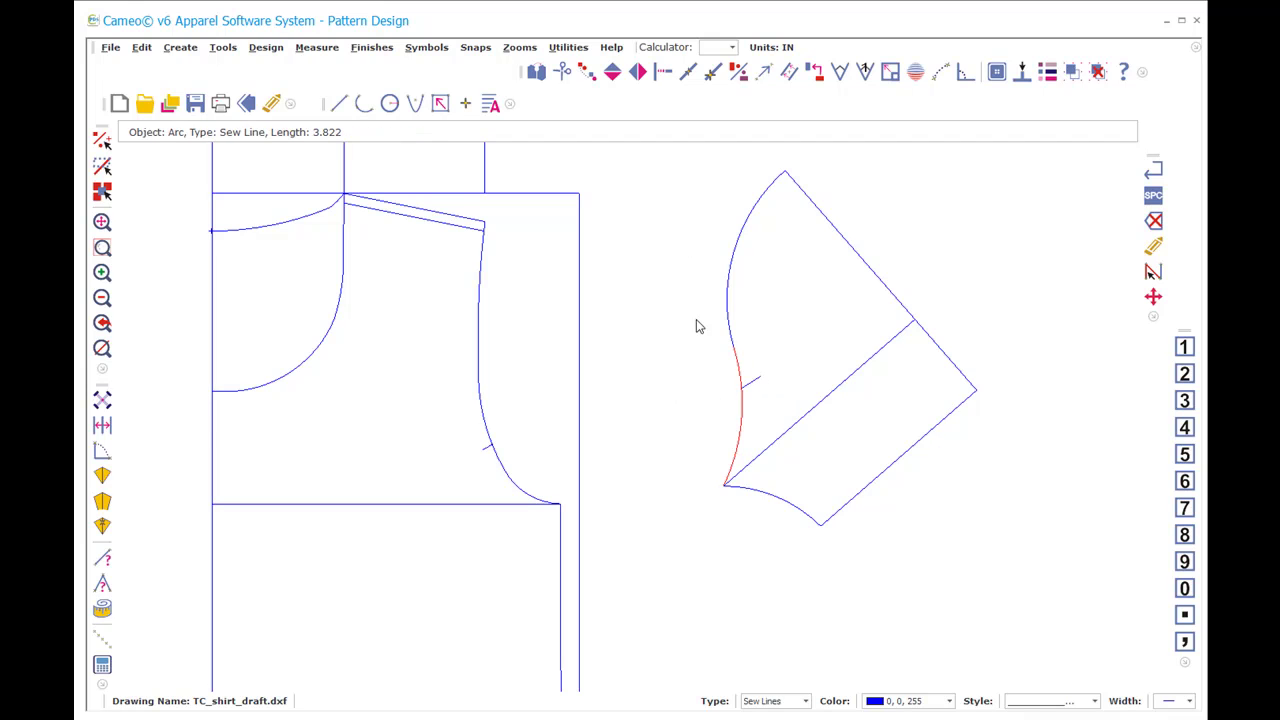
Step: Group the sleeve and its notch as symbol 1 and align its notch with the notch on the body armhole
left_click_drag(692, 160, 1002, 567)
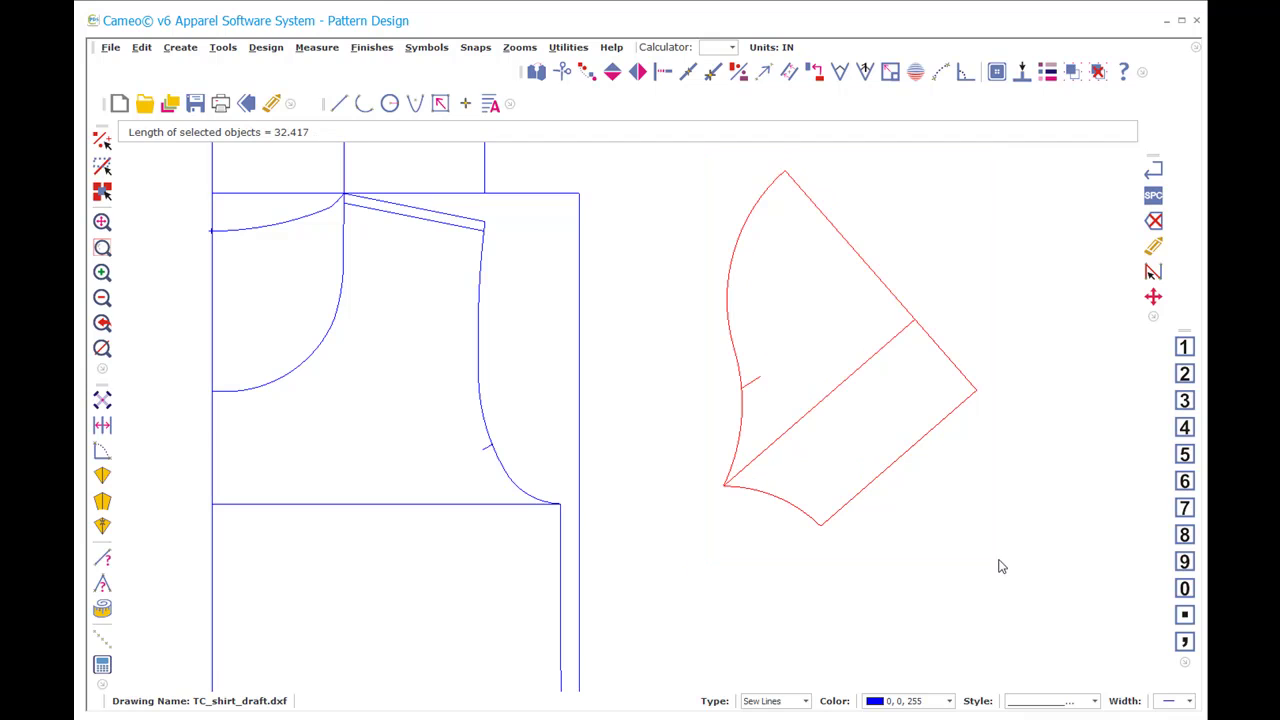
key("1")
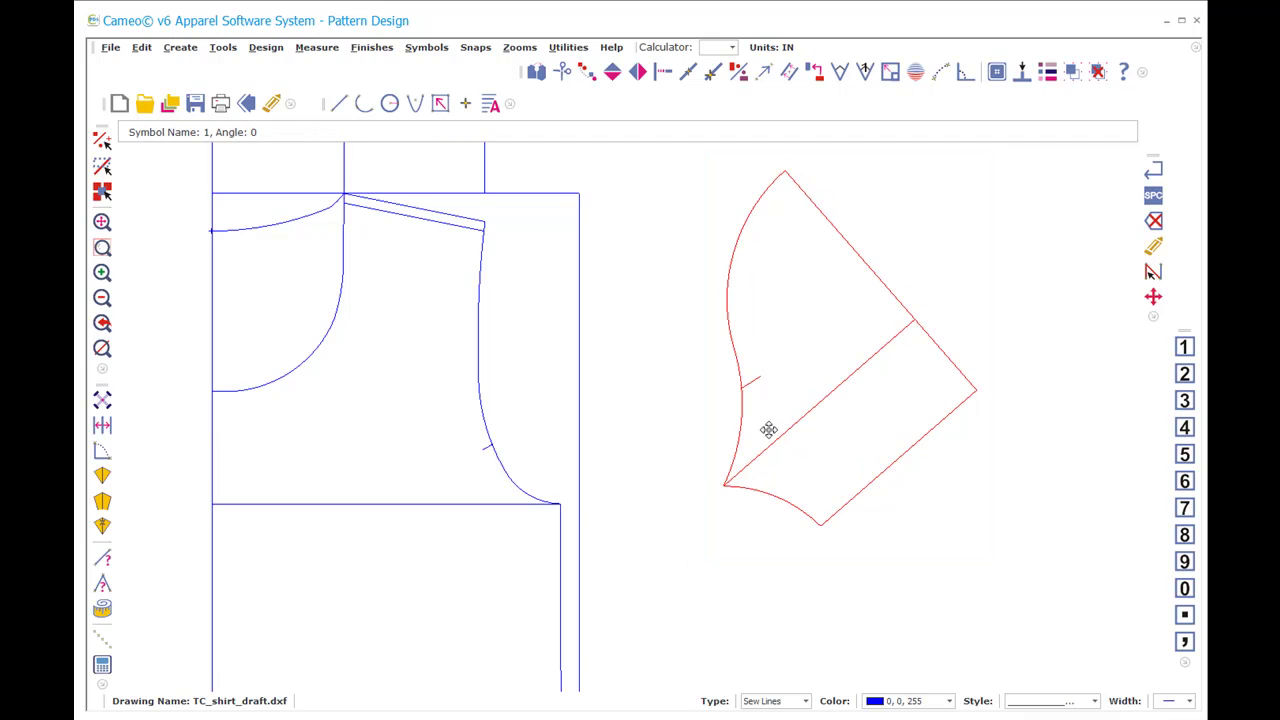
key("a")
key("l")
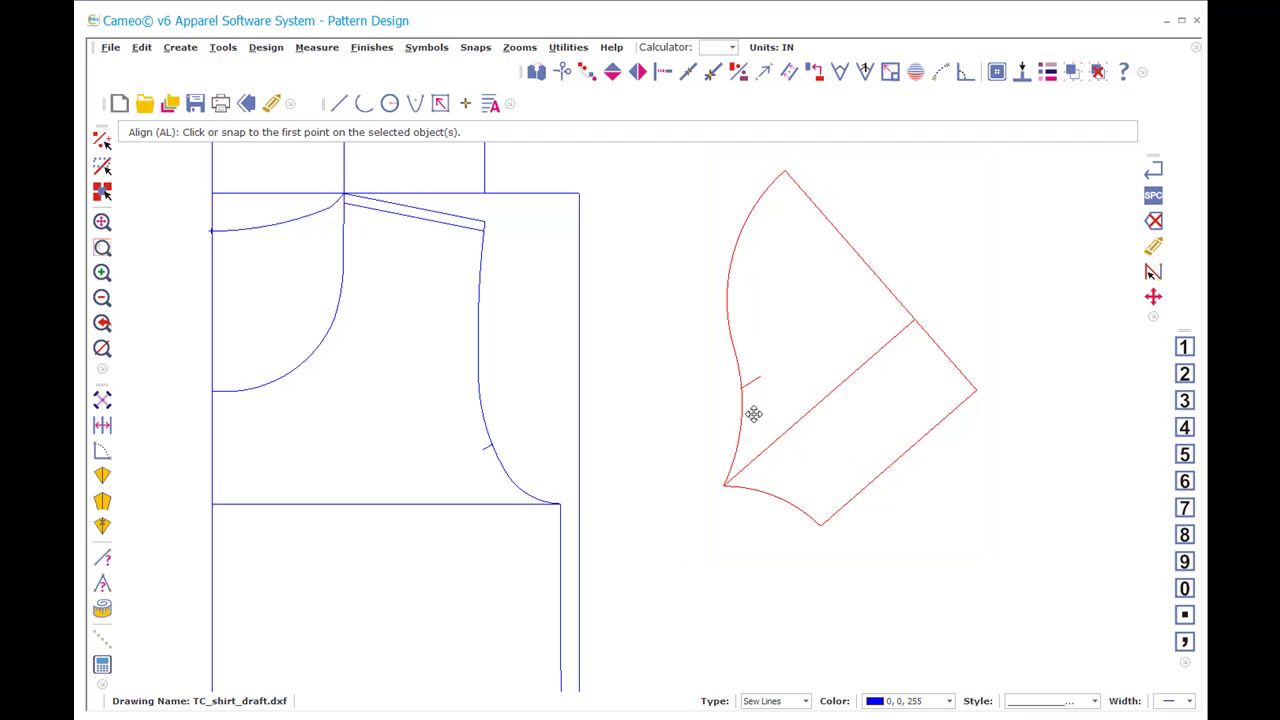
left_click(737, 388)
left_click(737, 388)
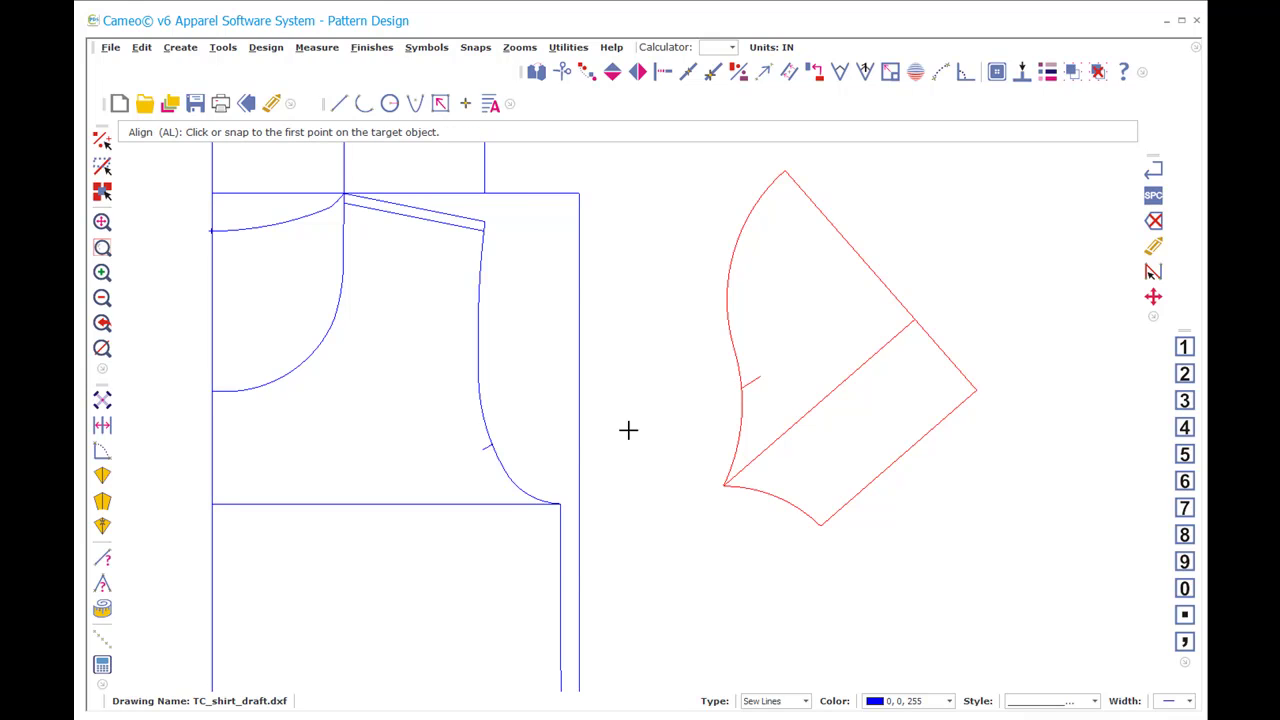
left_click(491, 443)
left_click(494, 446)
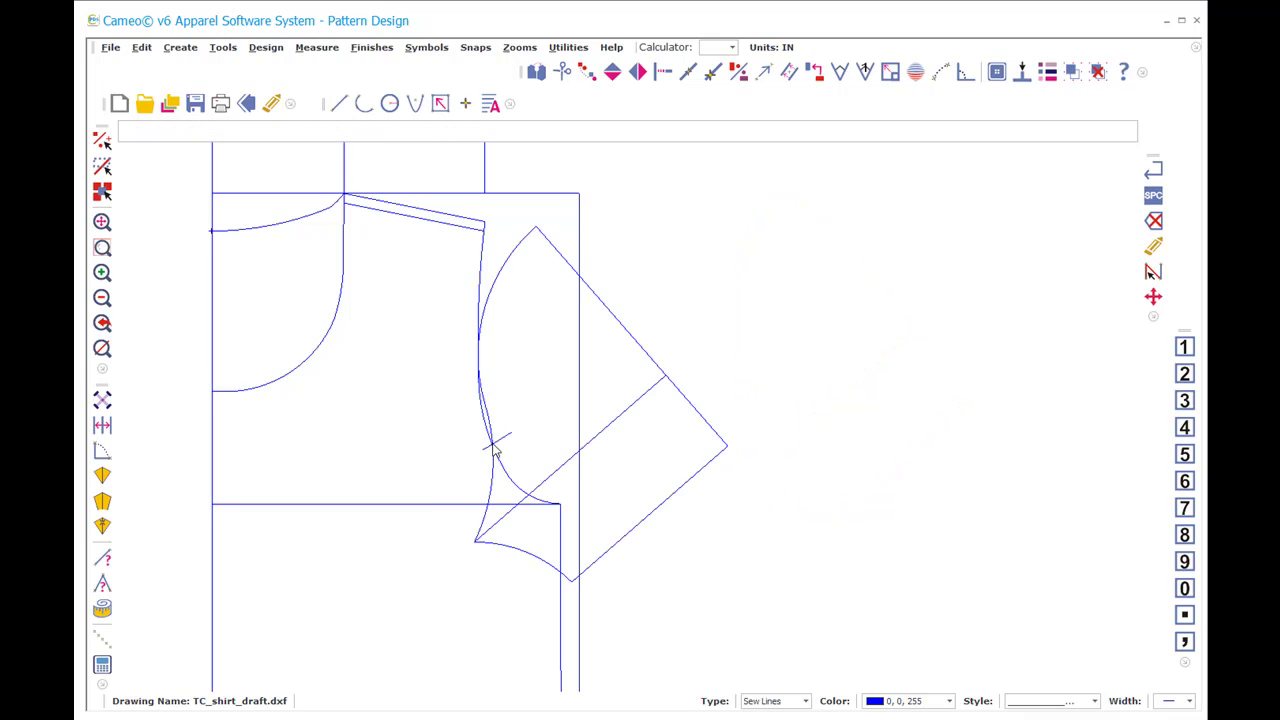
Step: Rotate the sleeve slightly about the point above the notch where its cap touches the body armhole
key("z")
key("w")
left_click(430, 379)
left_click(762, 618)
key("r")
key("o")
scroll(626, 417, "down", 2)
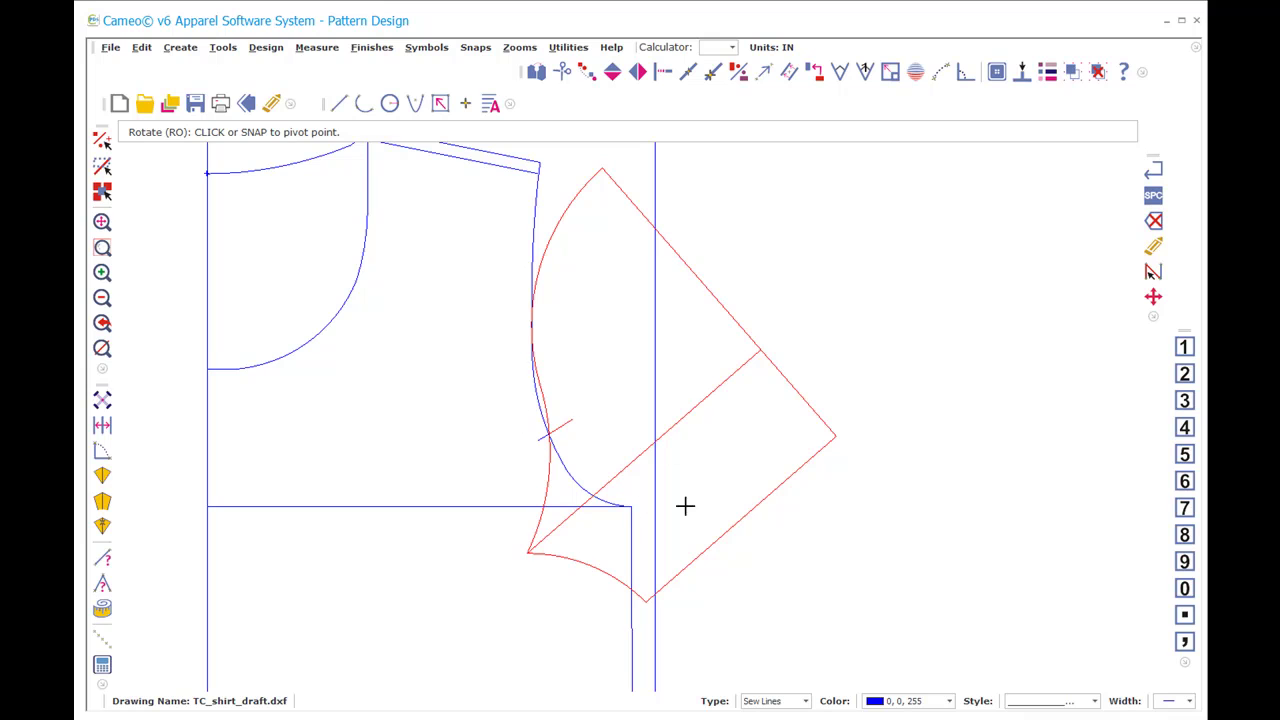
left_click(672, 343)
key("Escape")
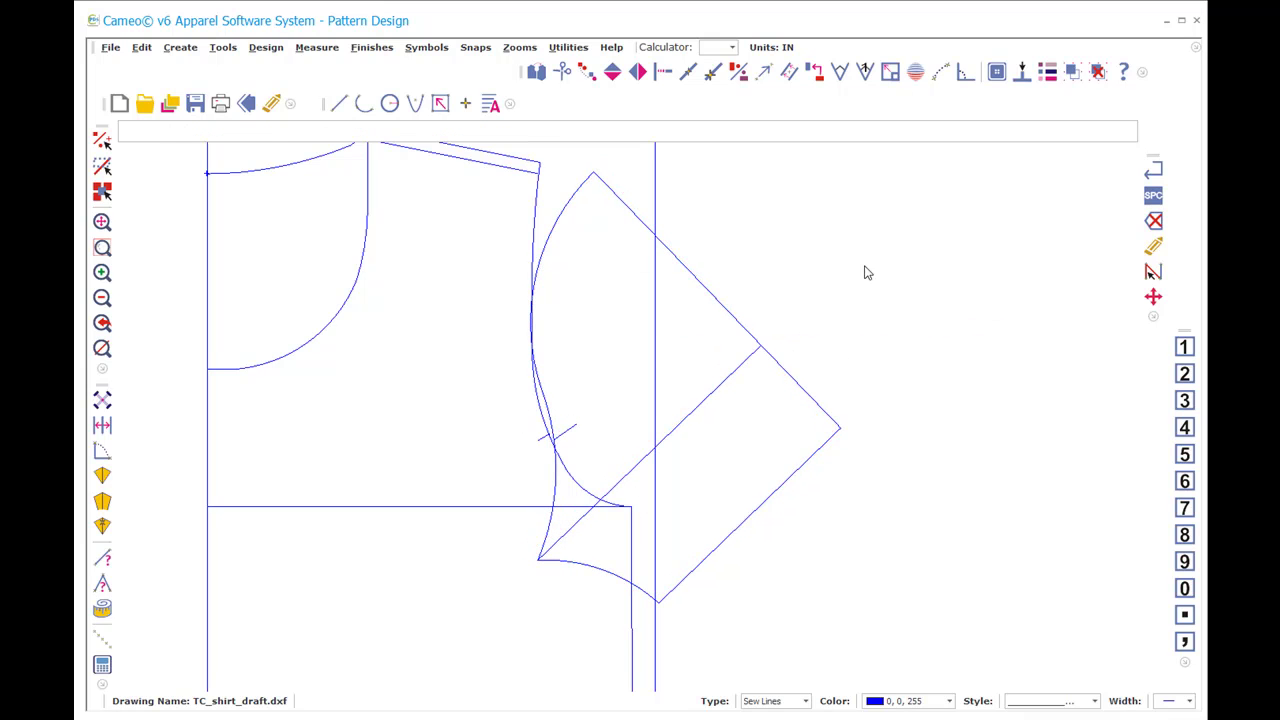
Step: Move the sleeve clear of the body and align its hem edge horizontally
left_click(700, 358)
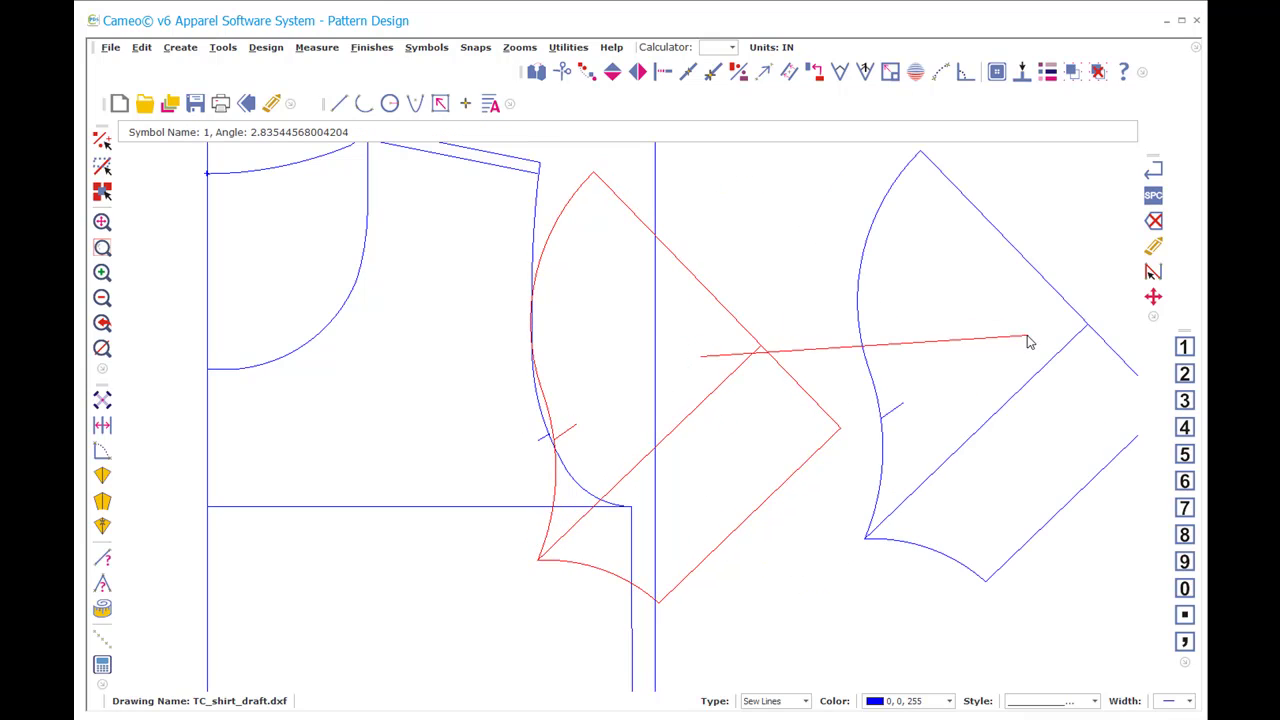
left_click(918, 368)
key("a")
key("h")
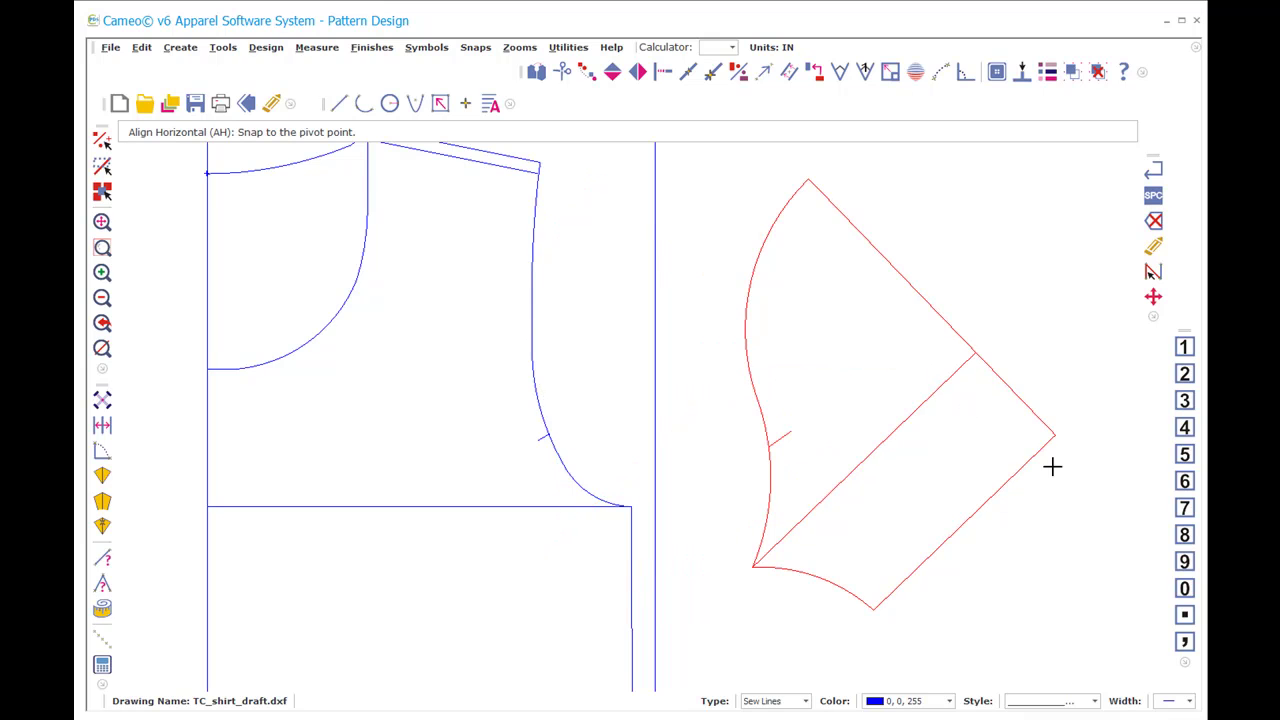
left_click(845, 563)
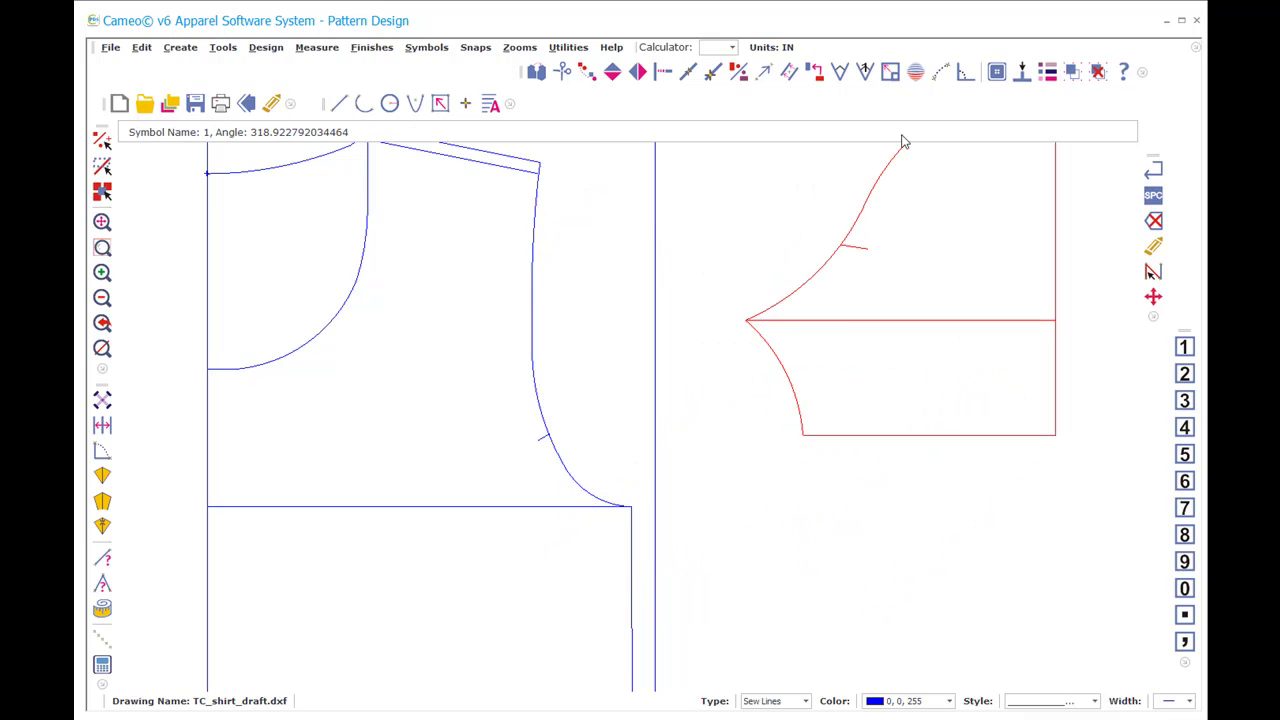
Step: Reposition the sleeve beside the body and mirror it left to right so the underarm faces away from the body
left_click(935, 224)
left_click(880, 350)
left_click(638, 71)
left_click(800, 440)
Step: Align the notch point of the mirrored sleeve with the notch on the body armhole
key("a")
key("l")
key("Return")
left_click(897, 362)
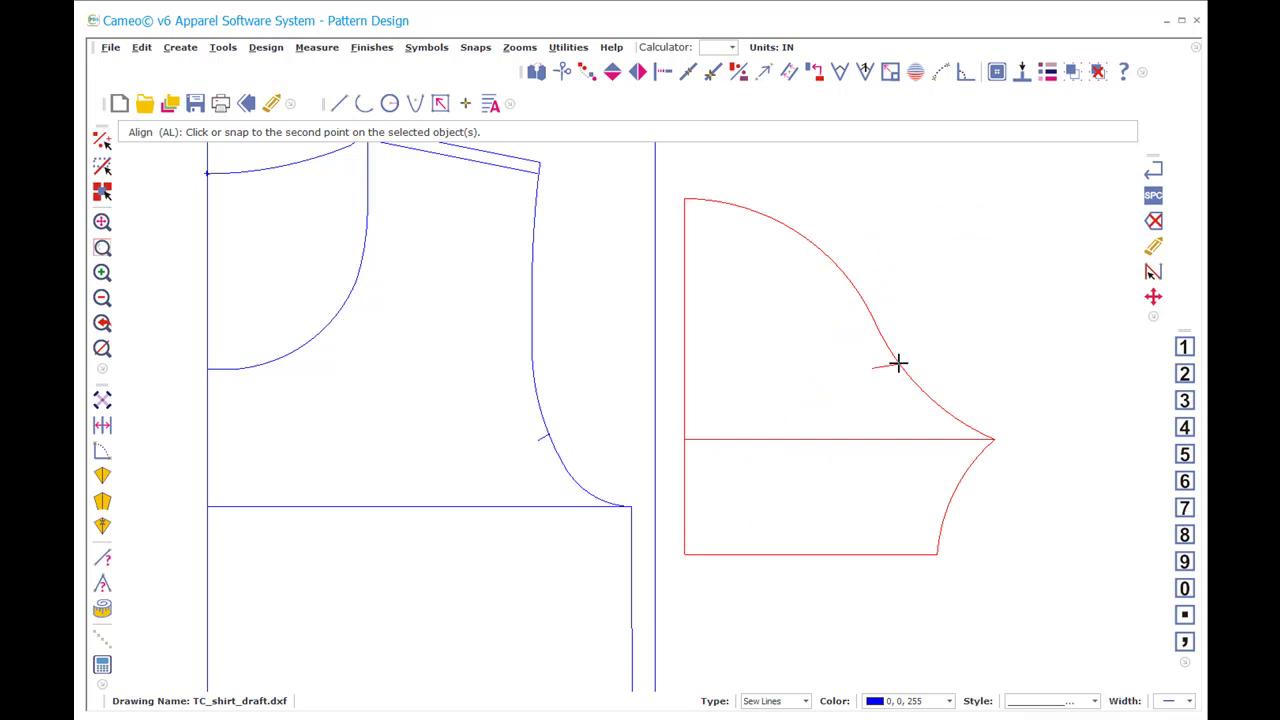
left_click(898, 364)
left_click(560, 430)
left_click(548, 440)
Step: Rotate the sleeve about the notch and a lower armhole point, walking its cap along the armhole to the underarm
left_click(487, 378)
type("ro")
key("Return")
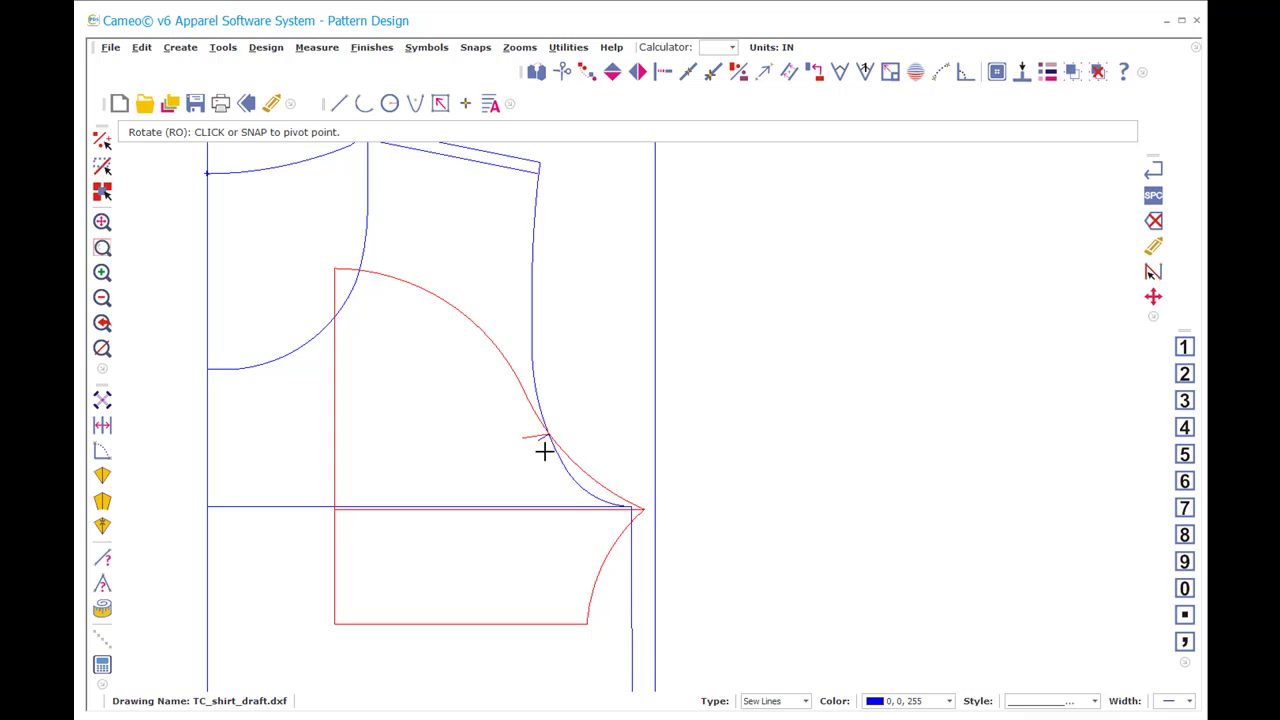
left_click(548, 435)
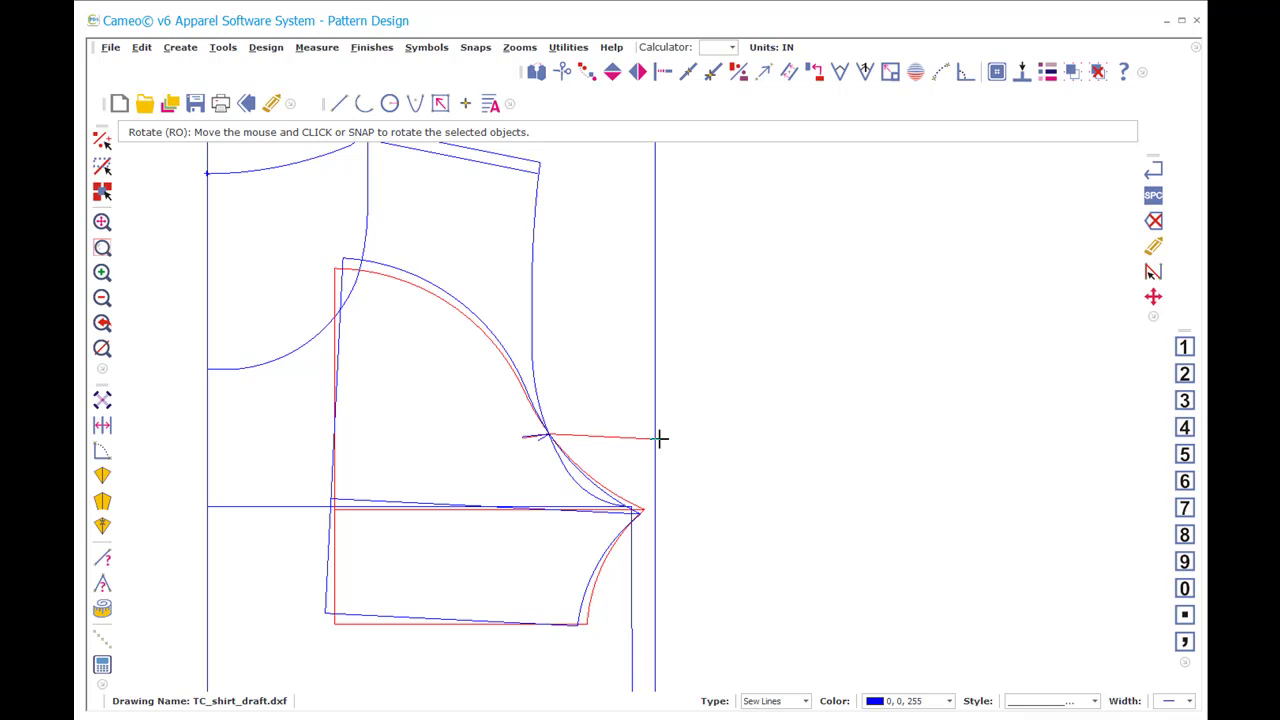
left_click(694, 466)
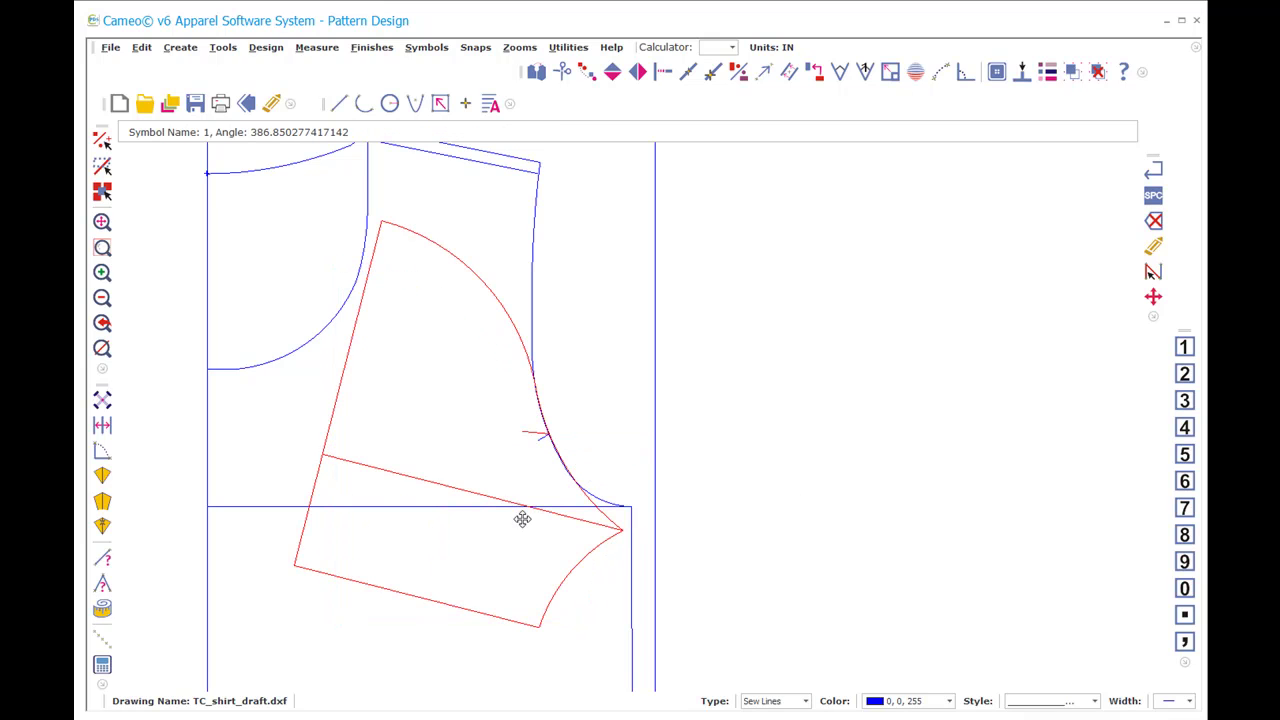
left_click(577, 530)
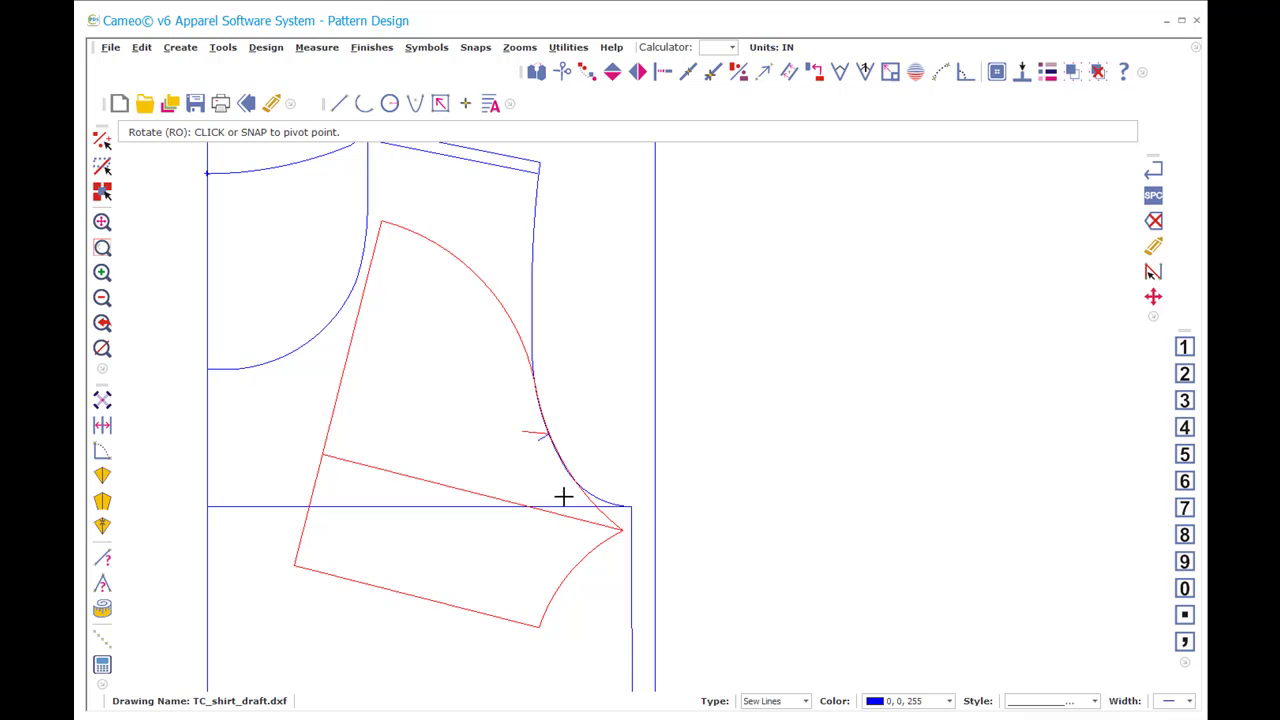
left_click(577, 485)
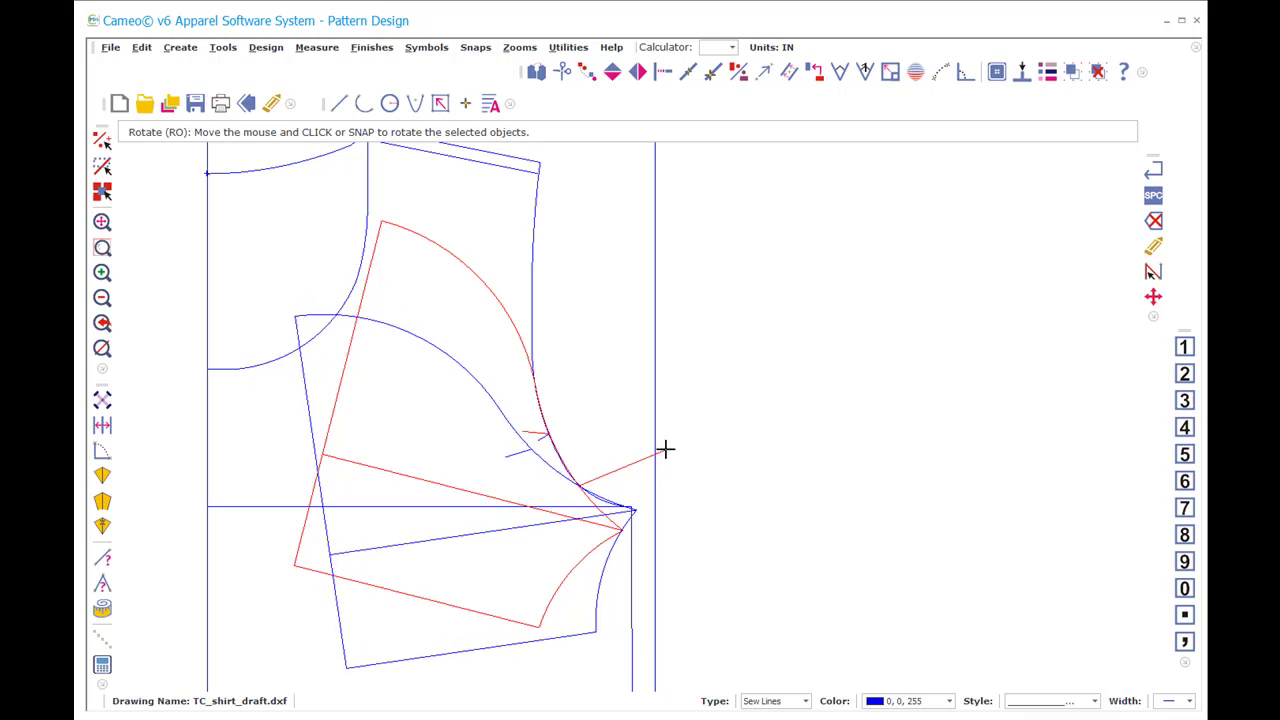
left_click(664, 449)
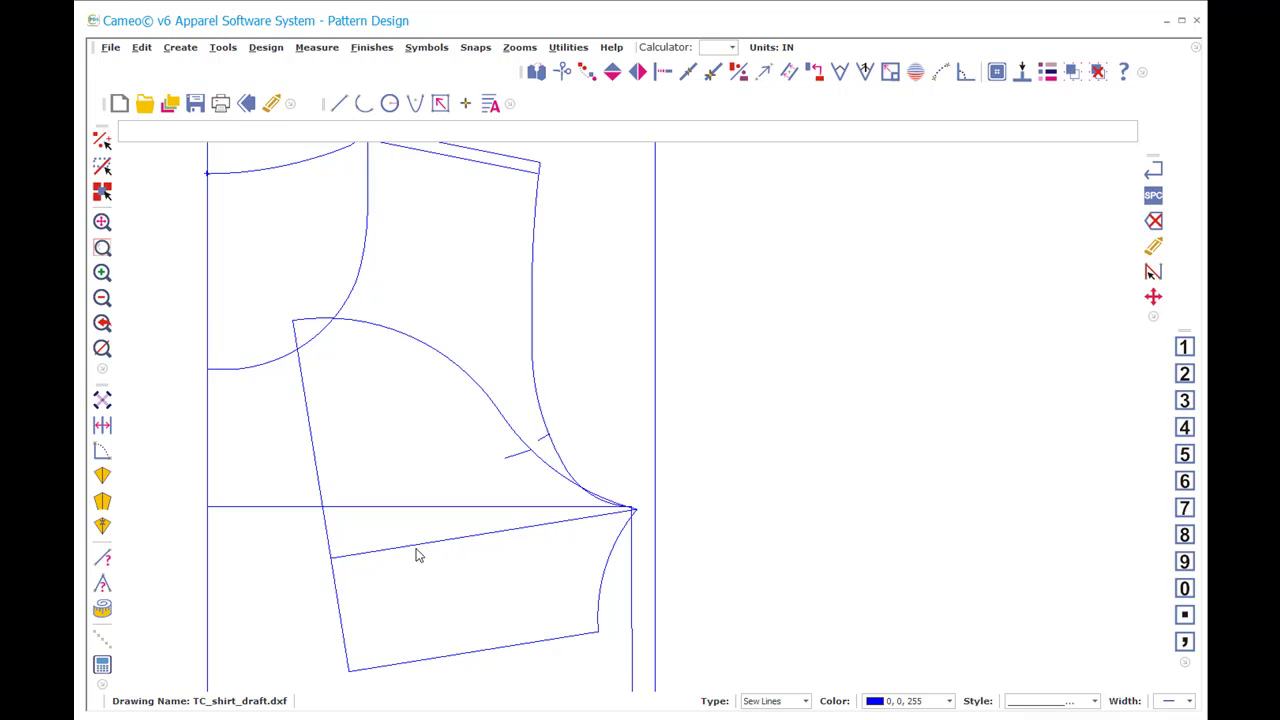
Step: Draw a short diagonal line from the body's underarm point into the sleeve
key("l")
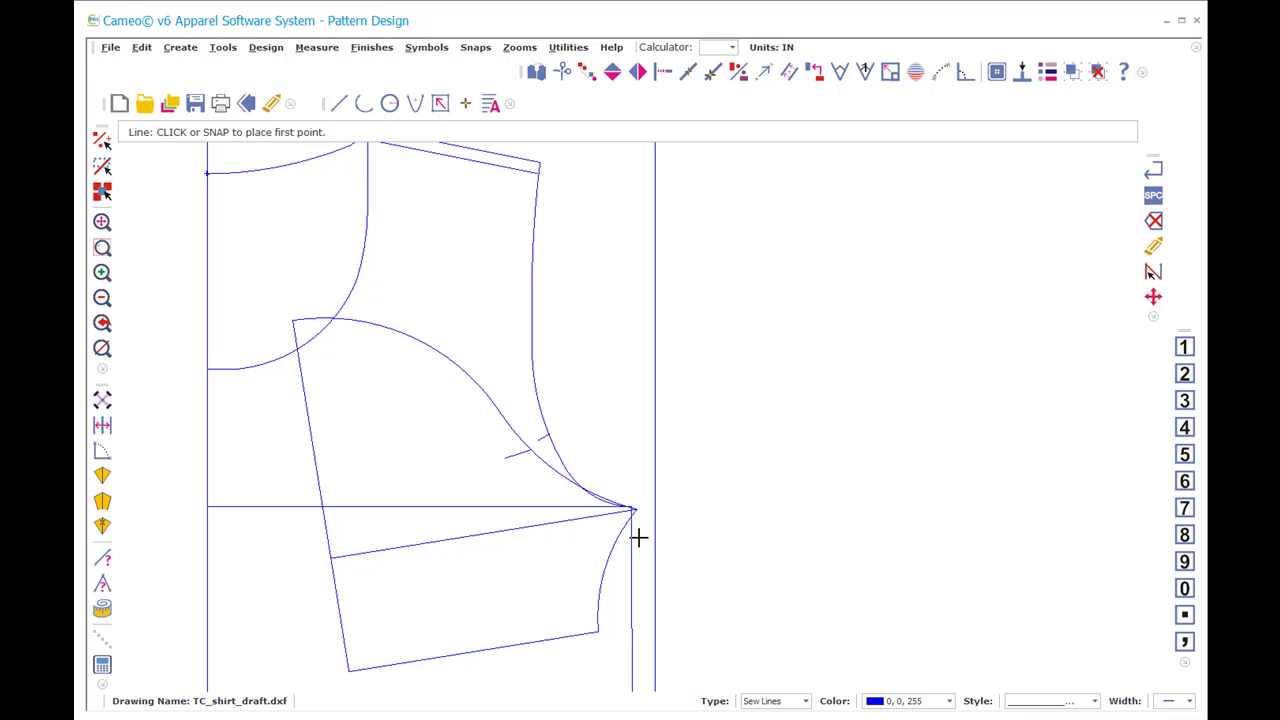
left_click(632, 507)
left_click(598, 543)
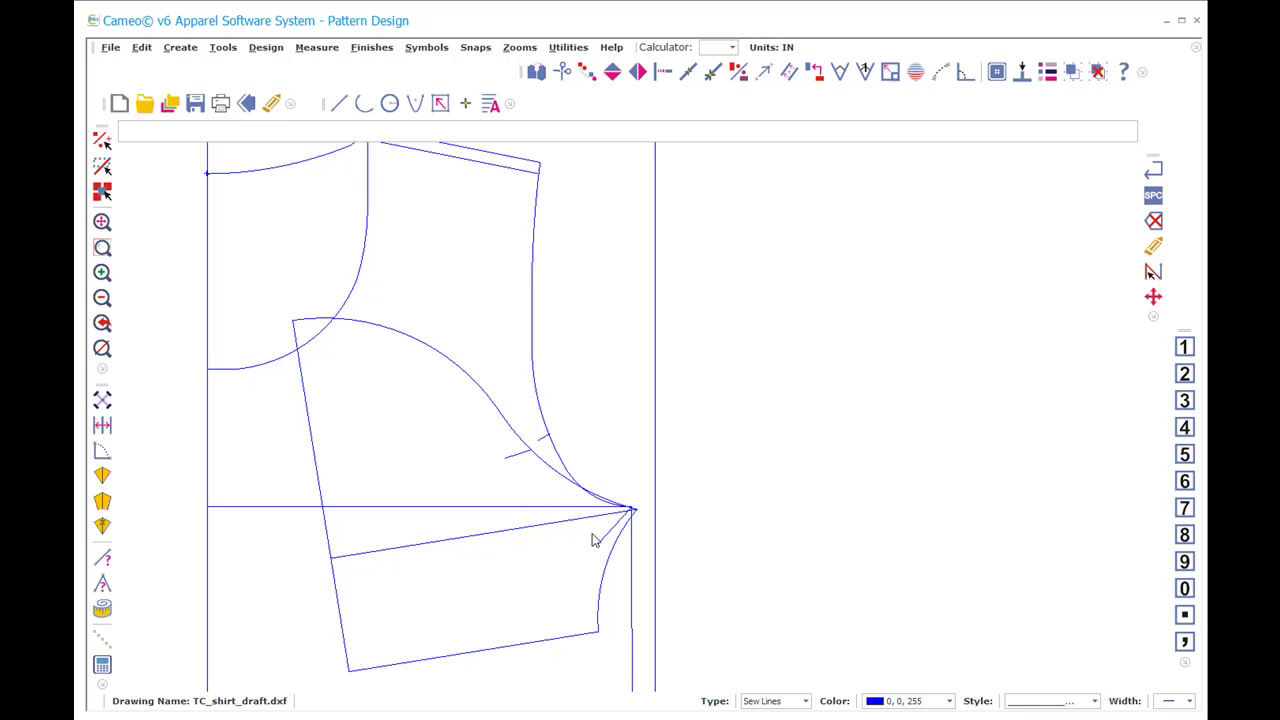
Step: Move the sleeve together with the diagonal underarm line off the body into the empty space beside it
left_click(480, 597)
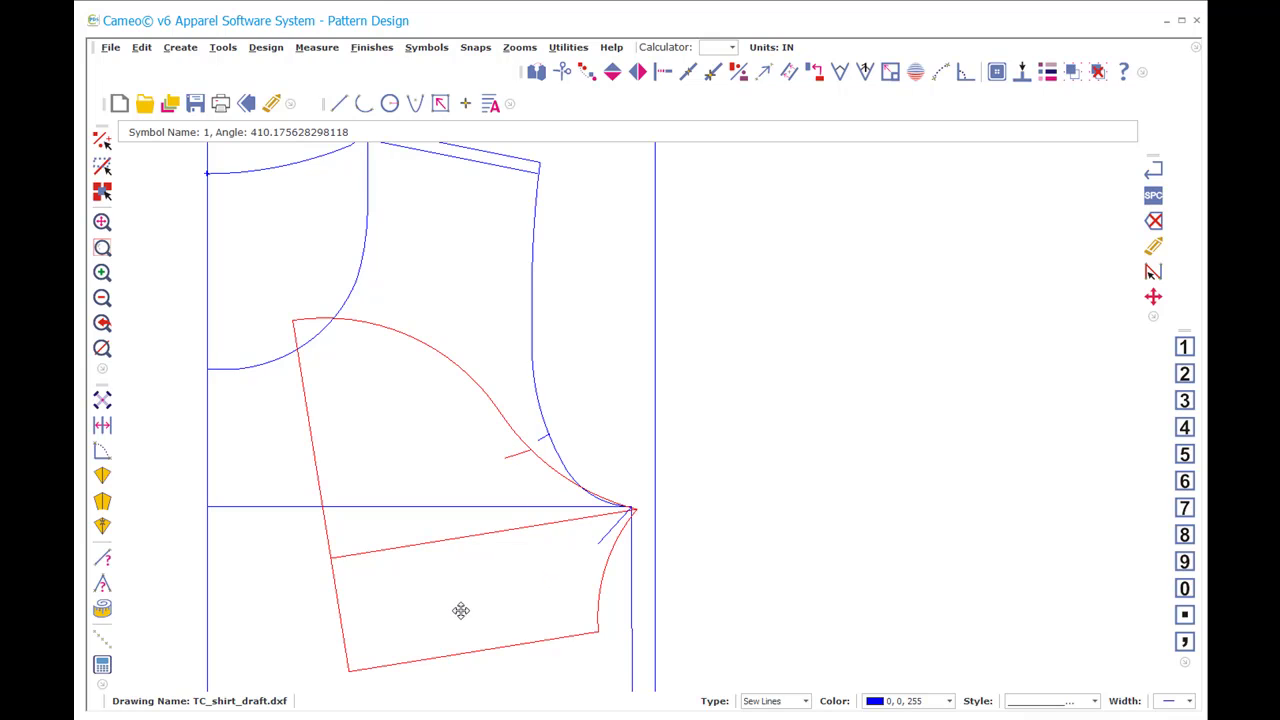
left_click(612, 526)
left_click_drag(429, 495, 875, 378)
Step: Align the sleeve vertically by its center line, pivoting at the hem end, with the diagonal line included
key("a")
key("v")
left_click(790, 553)
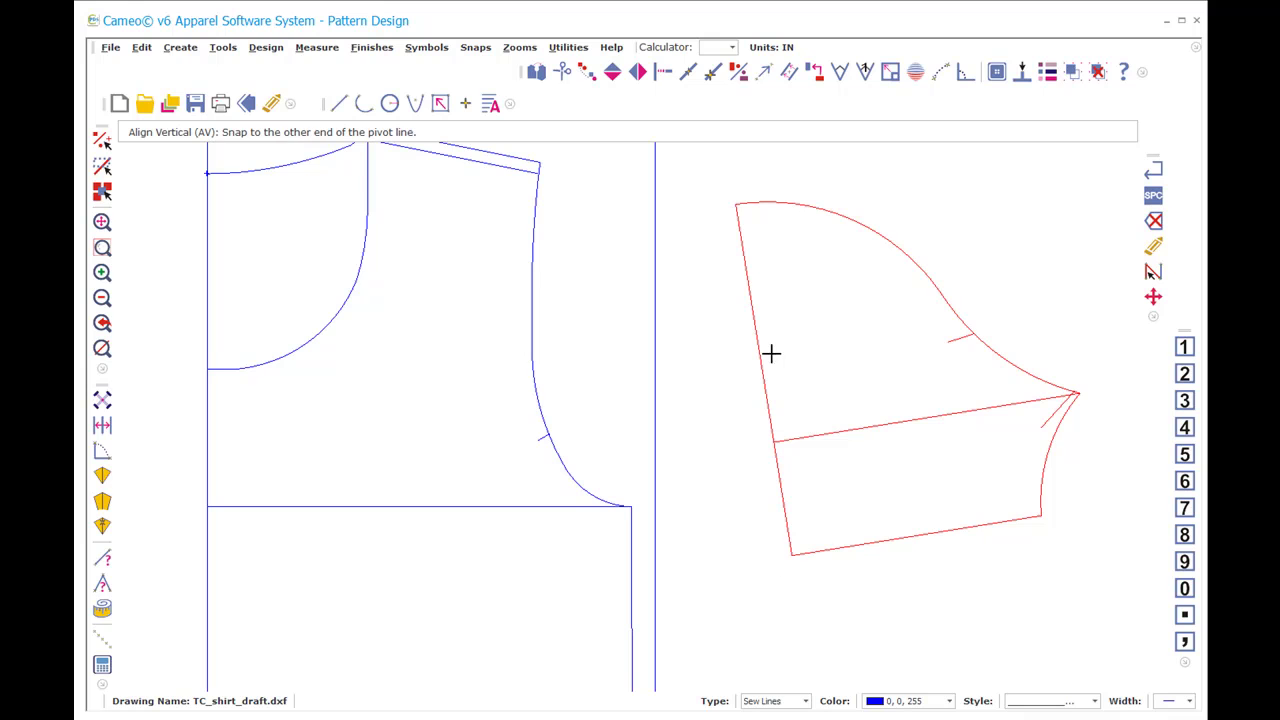
left_click(736, 200)
left_click(998, 251)
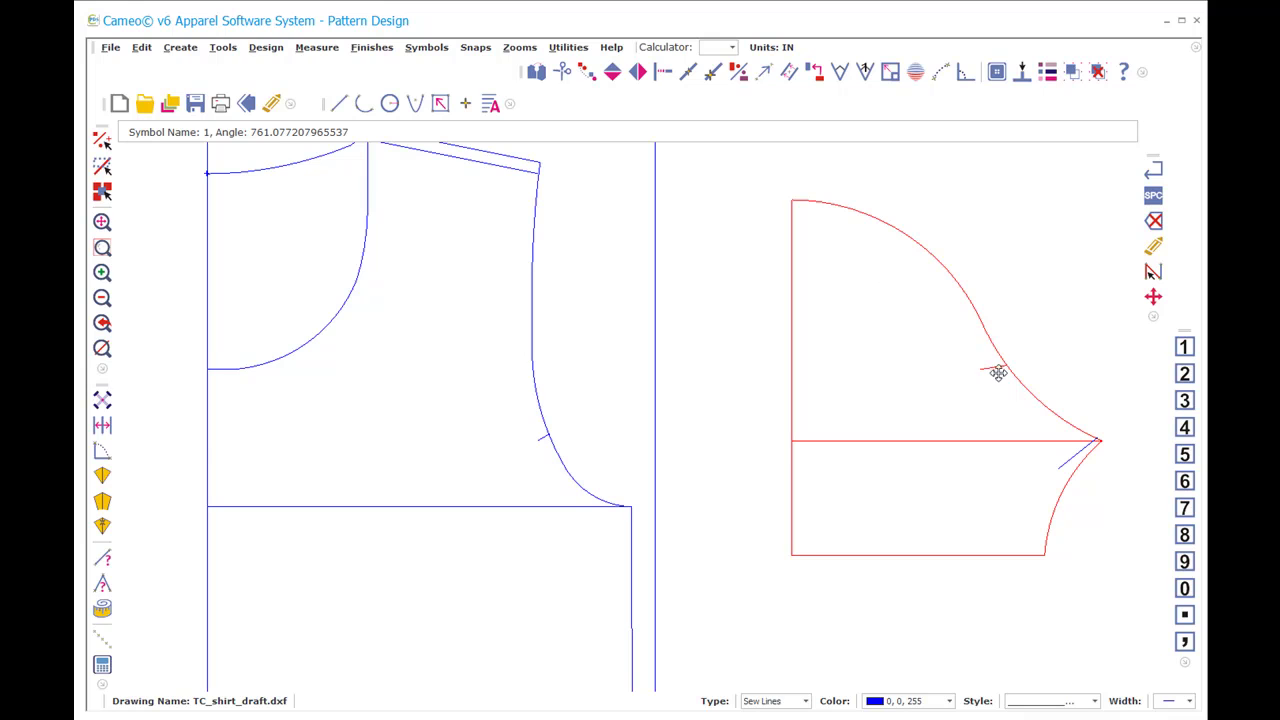
left_click(944, 333)
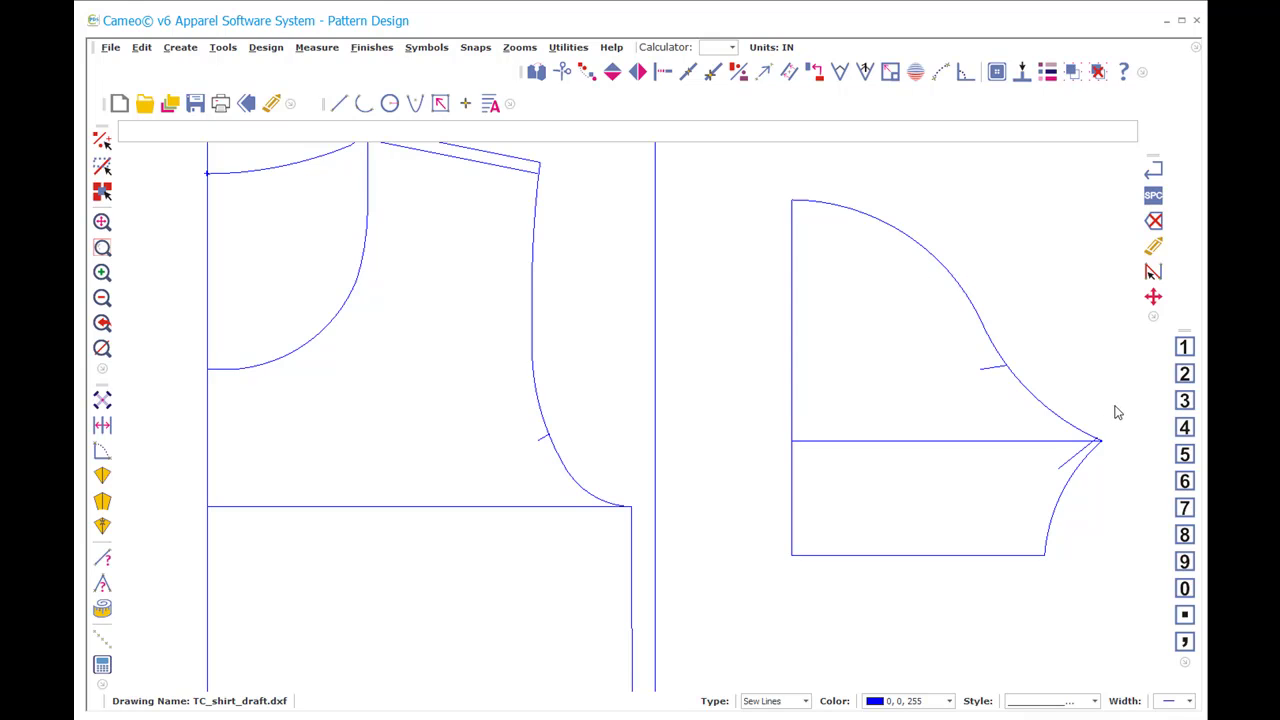
Step: Trim the upper end of the diagonal line where it crosses the lower cap curve near the underarm
left_click(1068, 385)
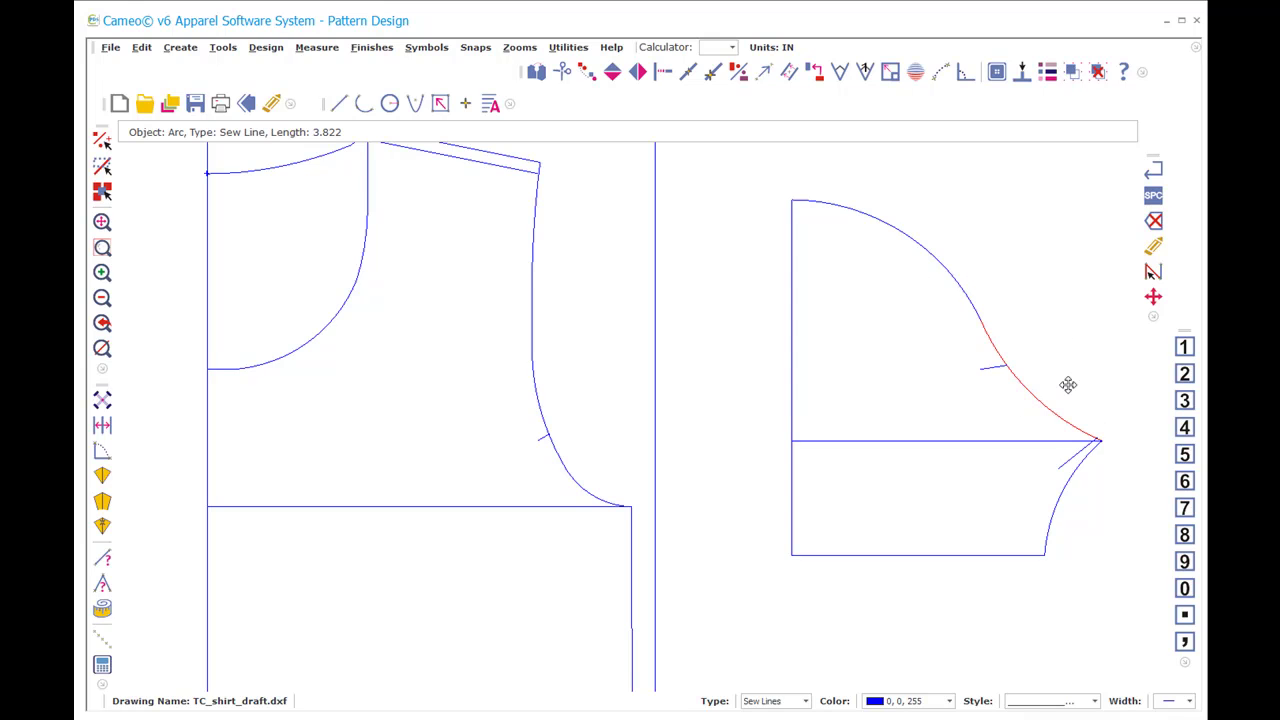
key("z")
key("w")
left_click(1072, 388)
left_click(1110, 474)
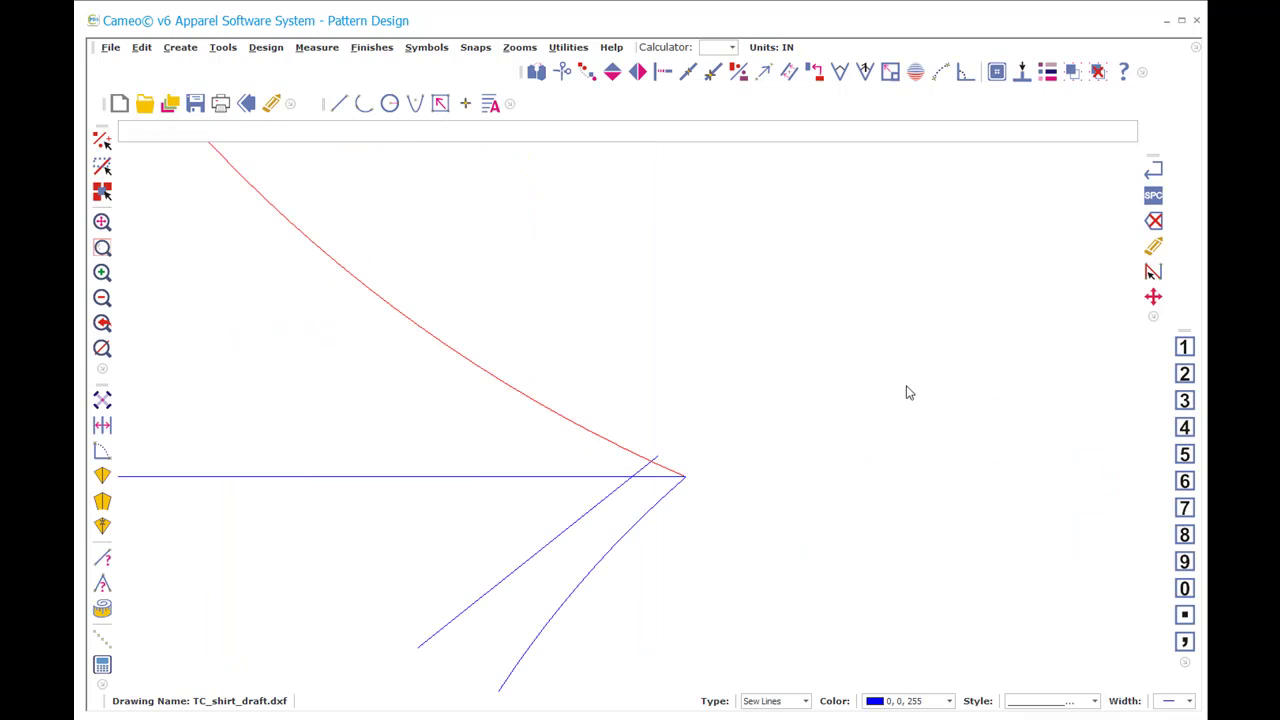
key("i")
key("b")
left_click(636, 468)
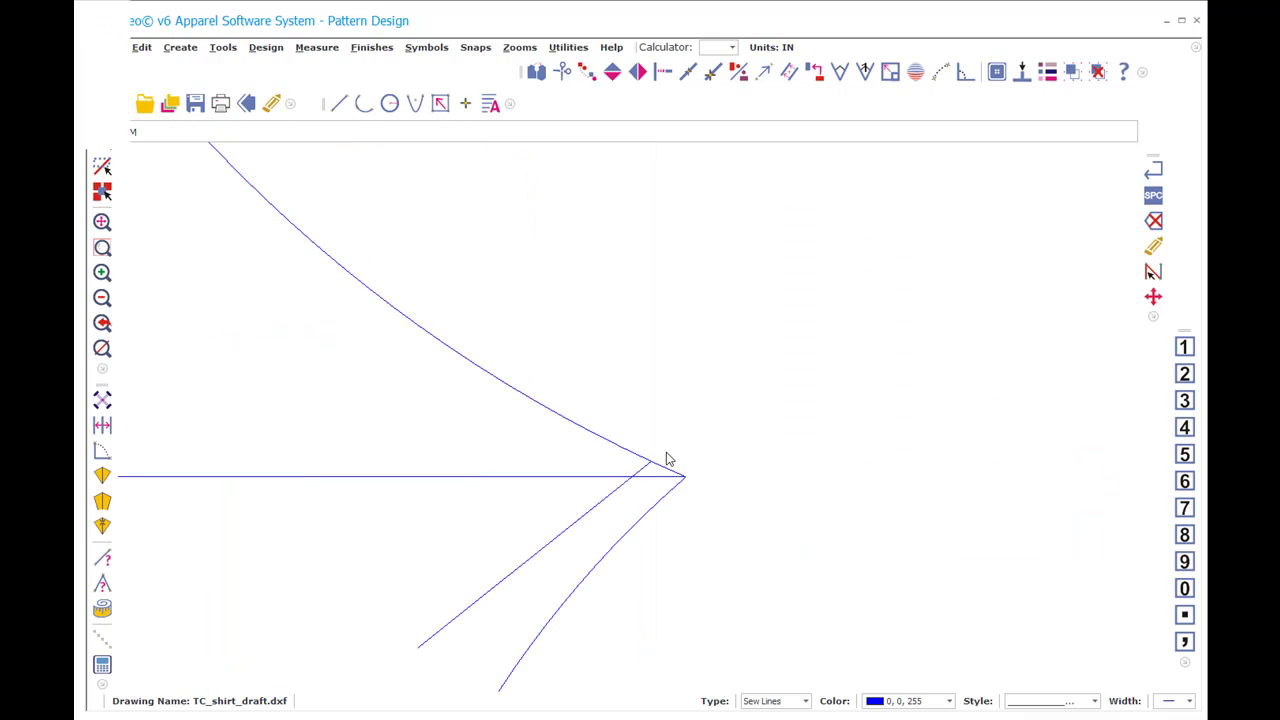
Step: Measure the distance between the sleeve's underarm point and the diagonal line's end, and check the bicep line's length
key("m")
key("s")
left_click(704, 479)
left_click_drag(1137, 166, 740, 259)
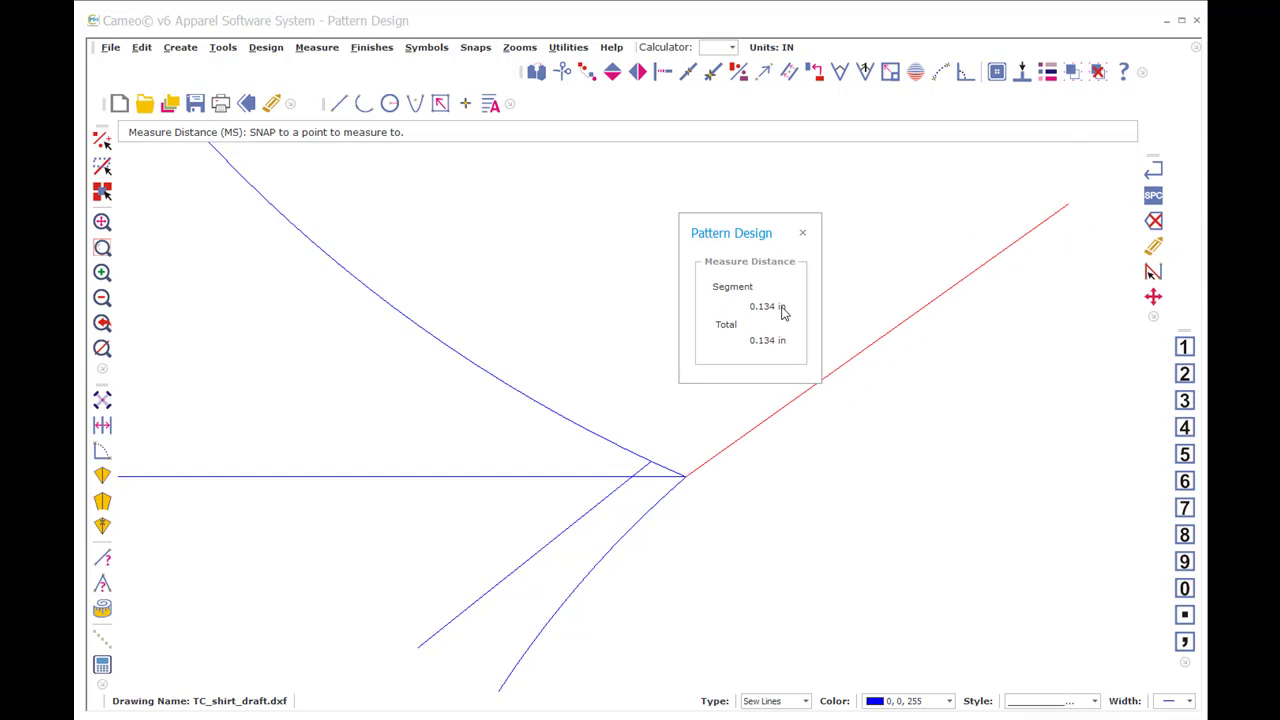
left_click(804, 235)
scroll(626, 423, "down", 3)
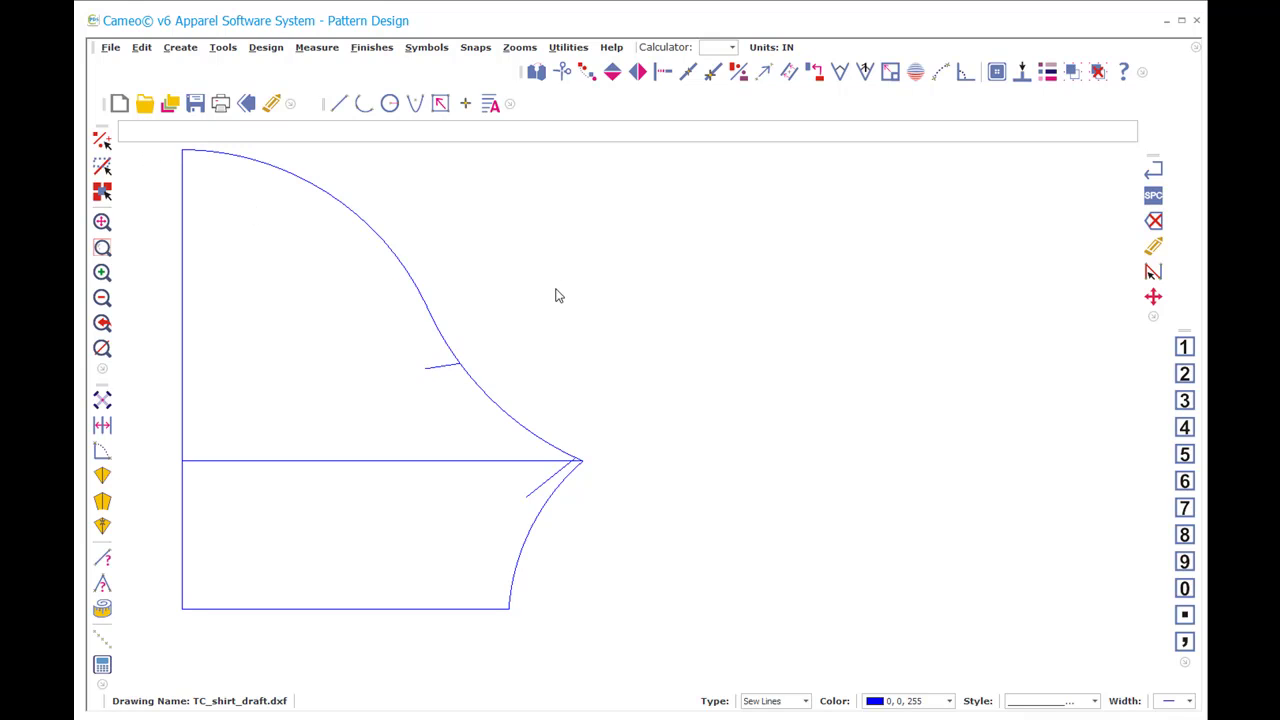
left_click(479, 462)
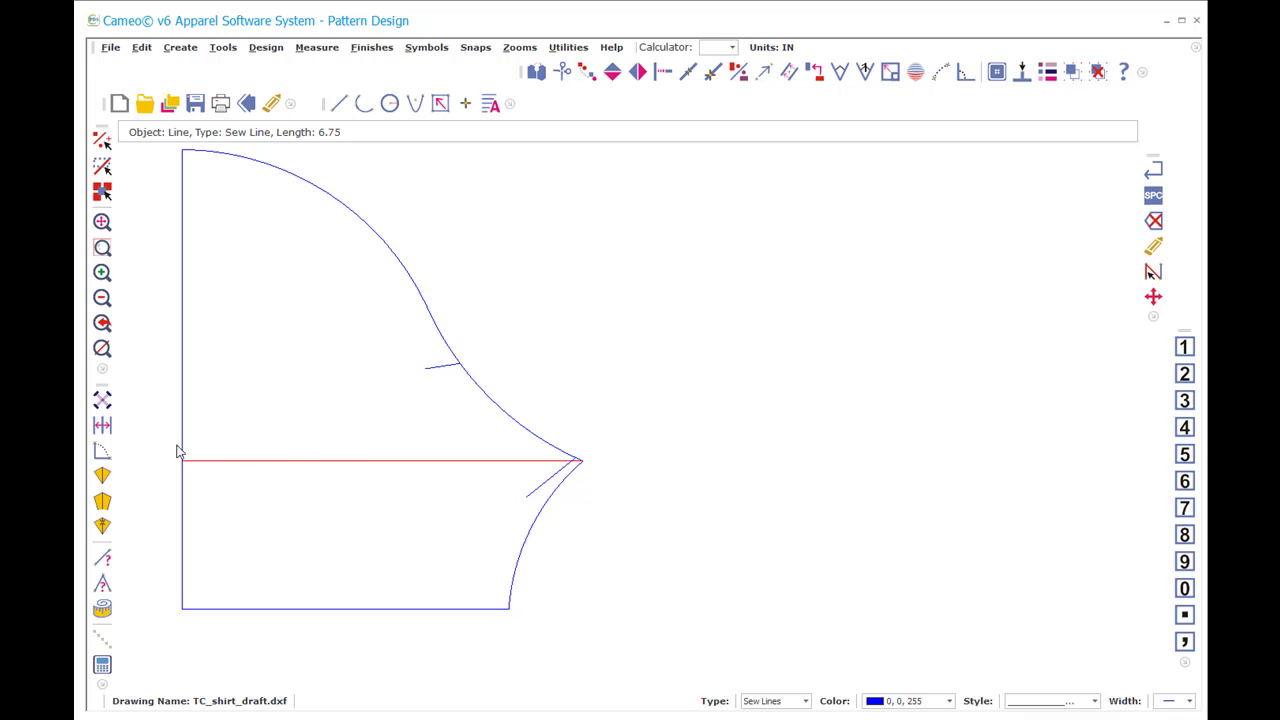
key("Escape")
Step: Draw a new underarm arc from the diagonal line's upper end to the hem corner, following the old underarm curve
type("zw")
left_click(465, 414)
left_click(610, 600)
type("arc.")
left_click(730, 262)
left_click(535, 653)
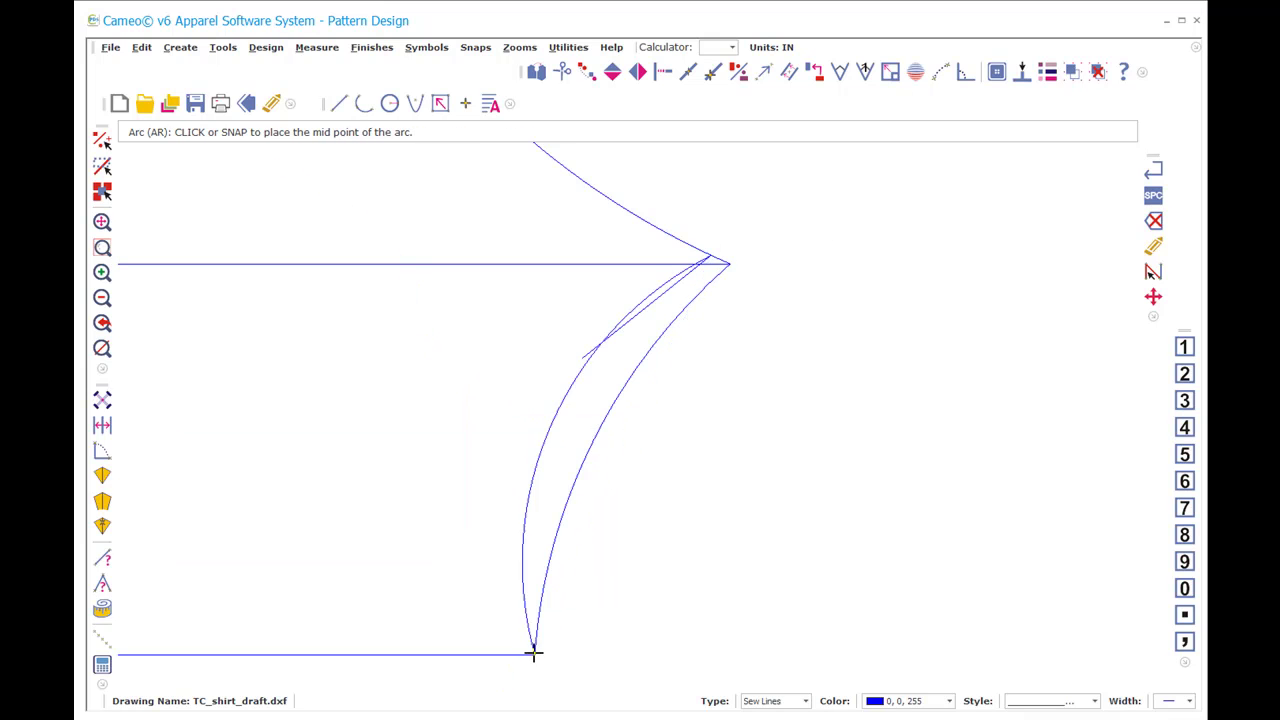
left_click(567, 497)
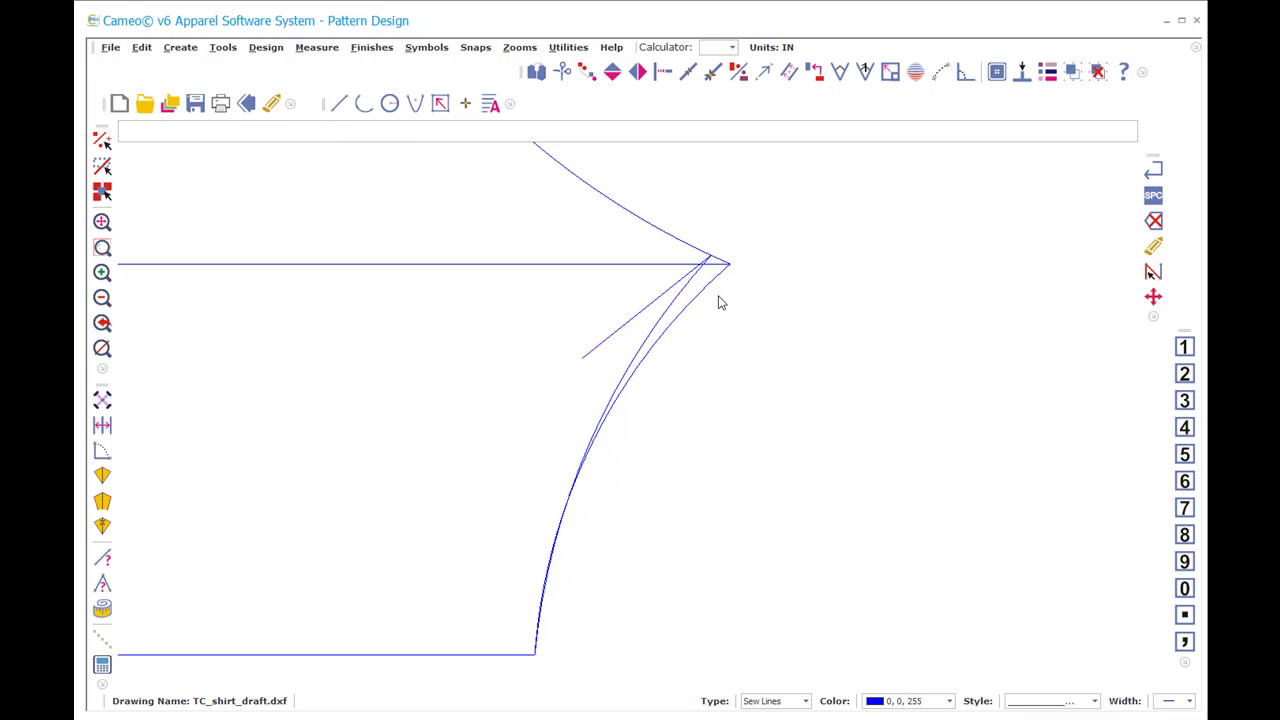
Step: Delete the old underarm curve and the diagonal line, and trim the cap curve at the new underarm point
key("ctrl+z")
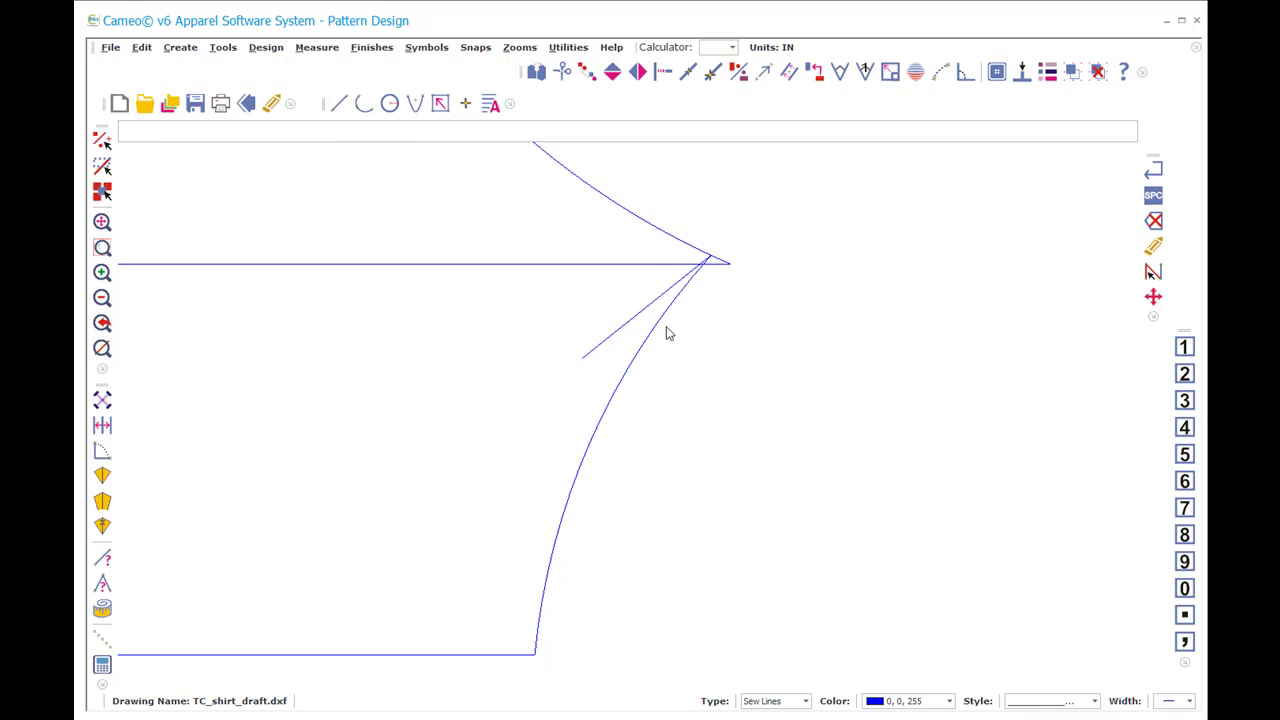
key("ctrl+z")
key("s")
key("b")
left_click(683, 224)
left_click(716, 262)
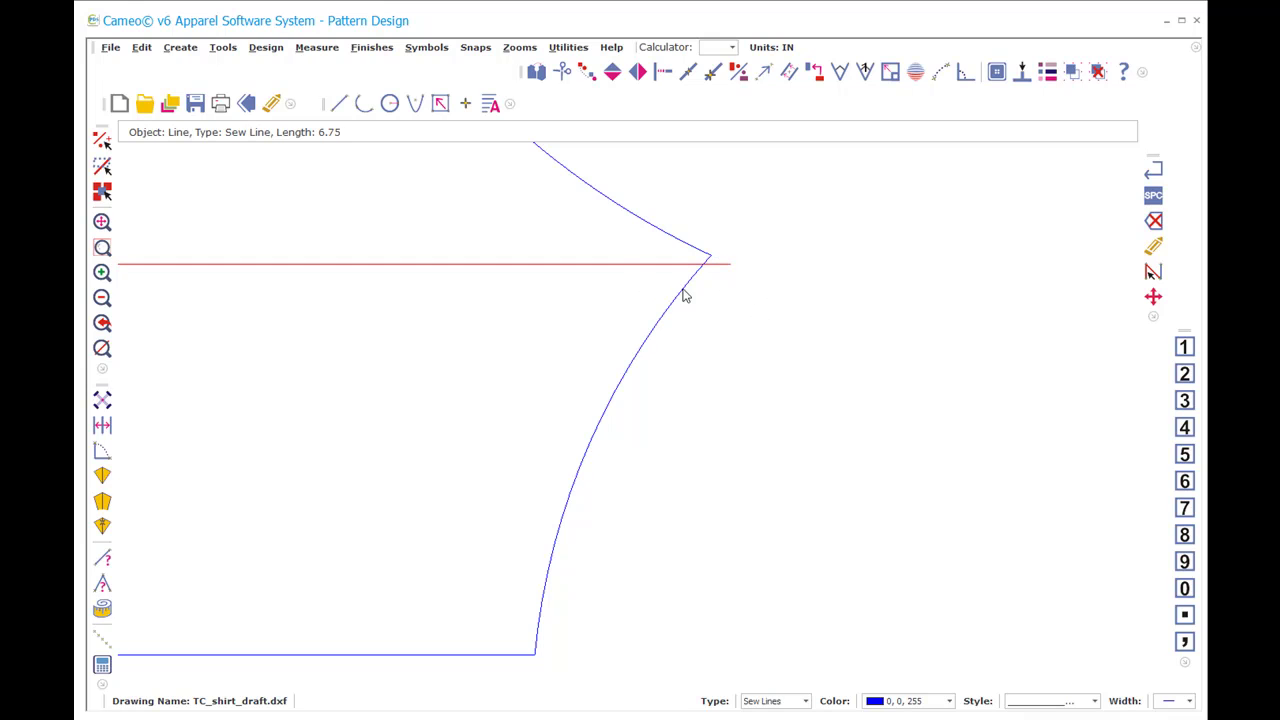
Step: Trim the bicep line where it meets the new underarm curve
key("w")
left_click(618, 266)
left_click(689, 299)
type("in")
left_click(627, 265)
left_click(664, 312)
Step: Mirror the whole sleeve left to right so its underarm faces the body
scroll(628, 420, "down", 4)
left_click_drag(565, 360, 669, 506)
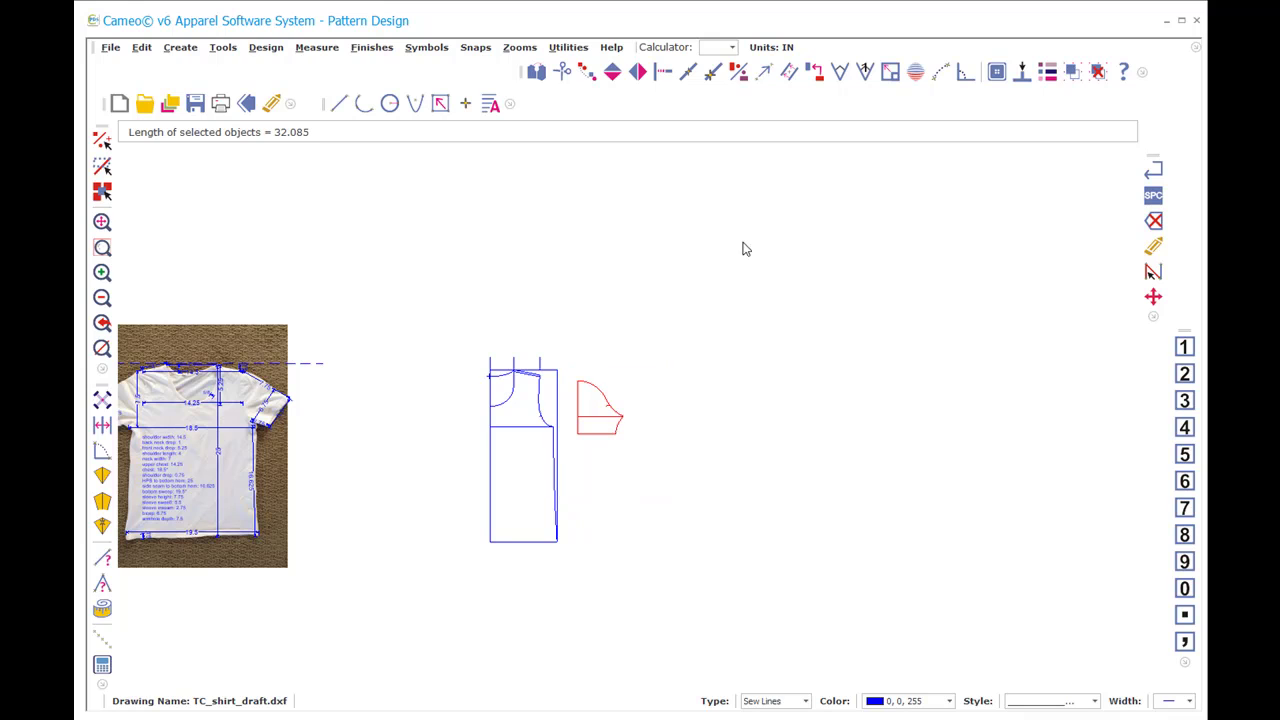
left_click(640, 73)
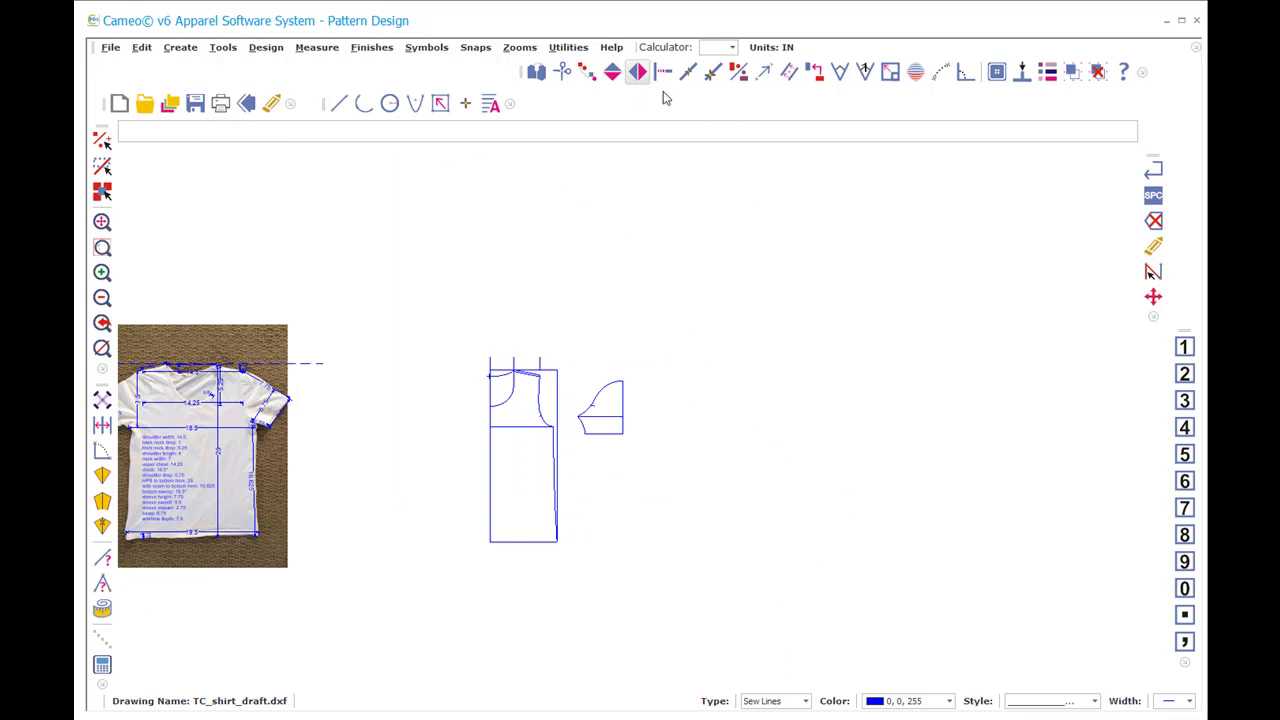
left_click(466, 334)
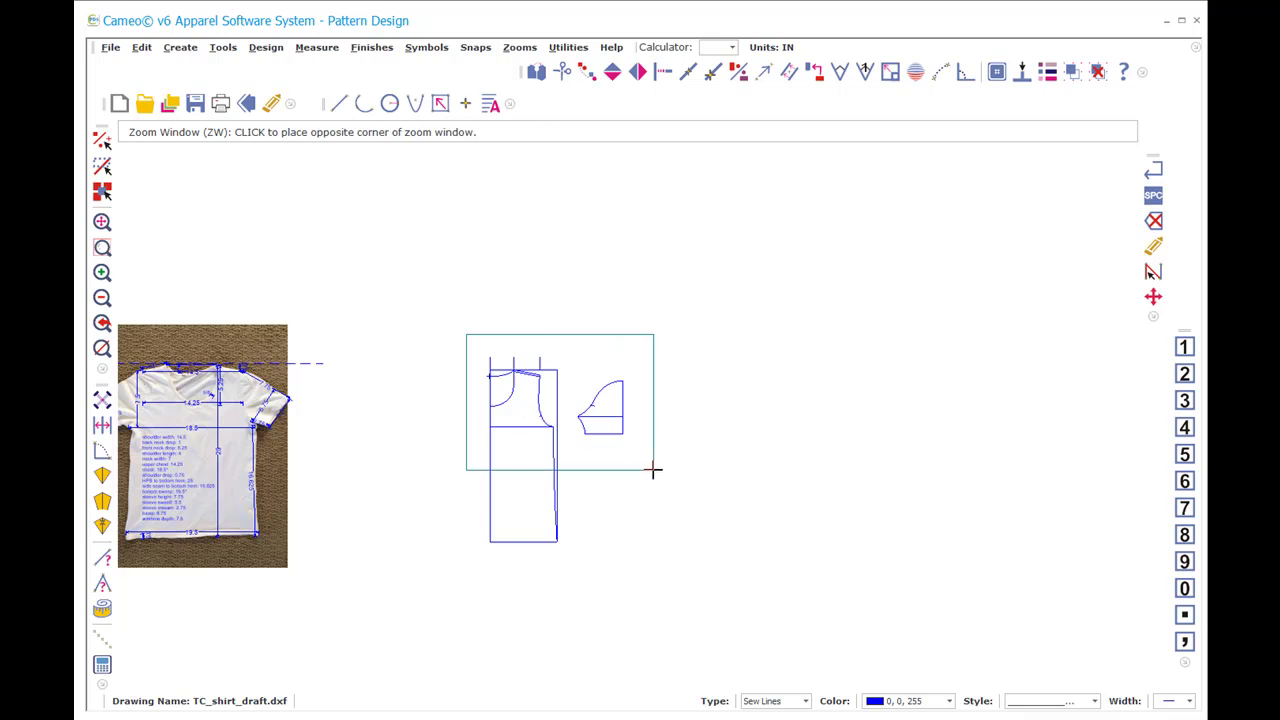
left_click(651, 471)
left_click(729, 263)
left_click(982, 616)
left_click(660, 266)
left_click(992, 598)
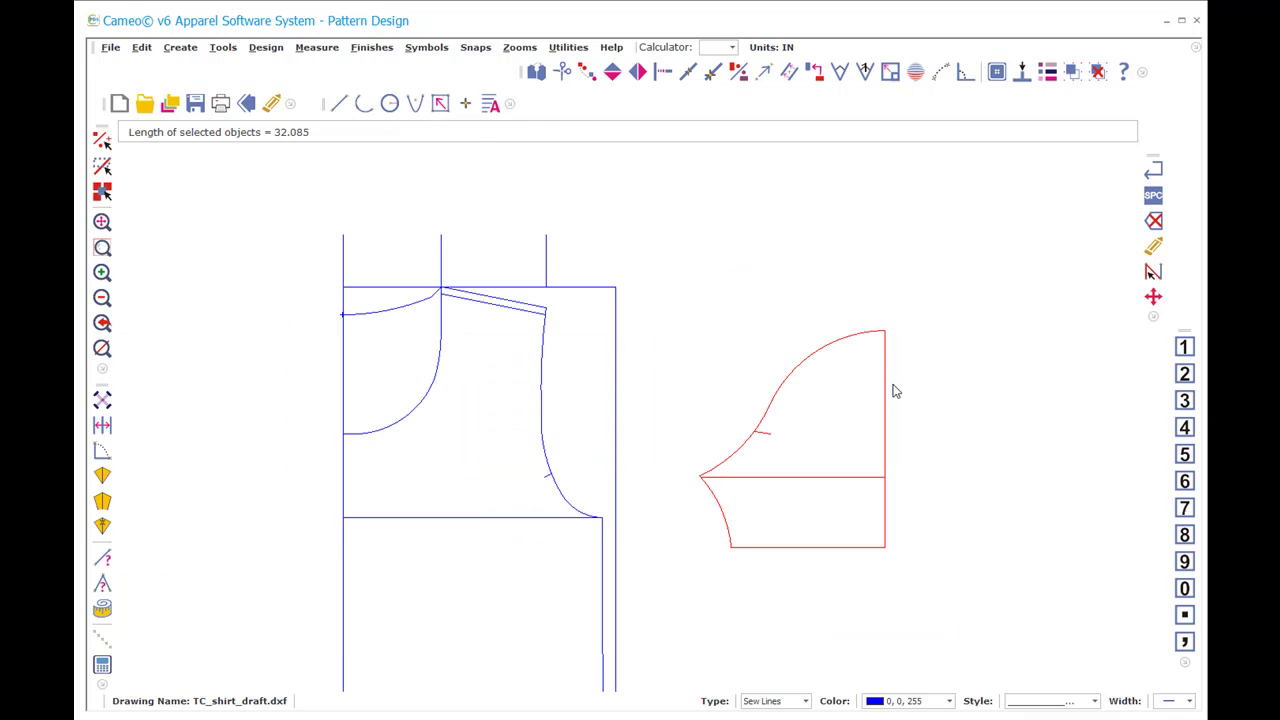
right_click(775, 262)
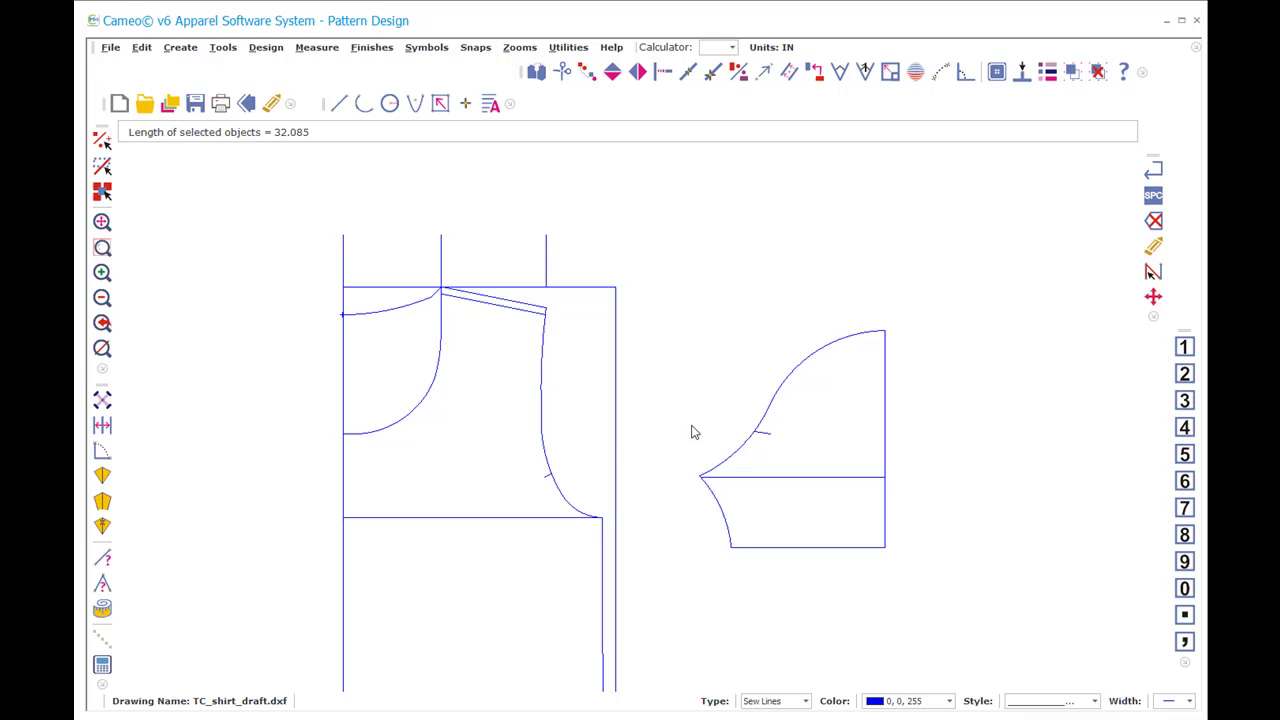
left_click(618, 430)
left_click(784, 346)
key("Escape")
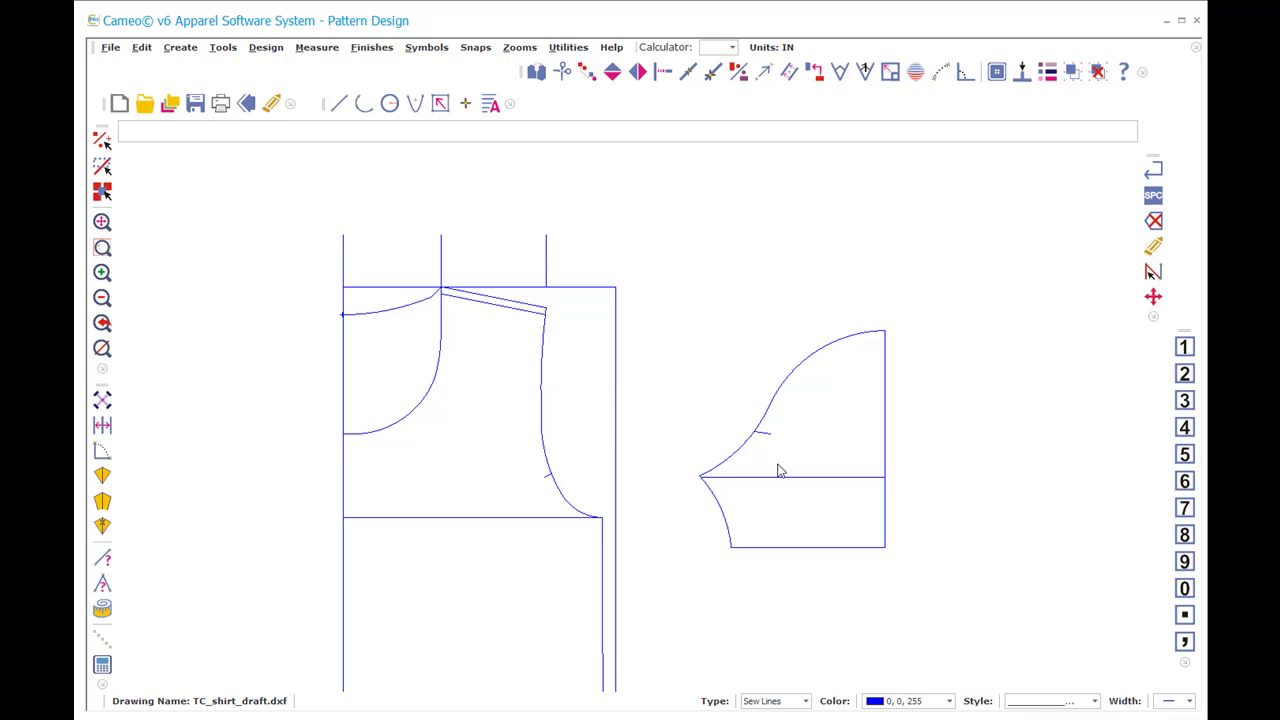
Step: Try to intersect the sleeve's lower cap curve with its notch line
left_click(733, 453)
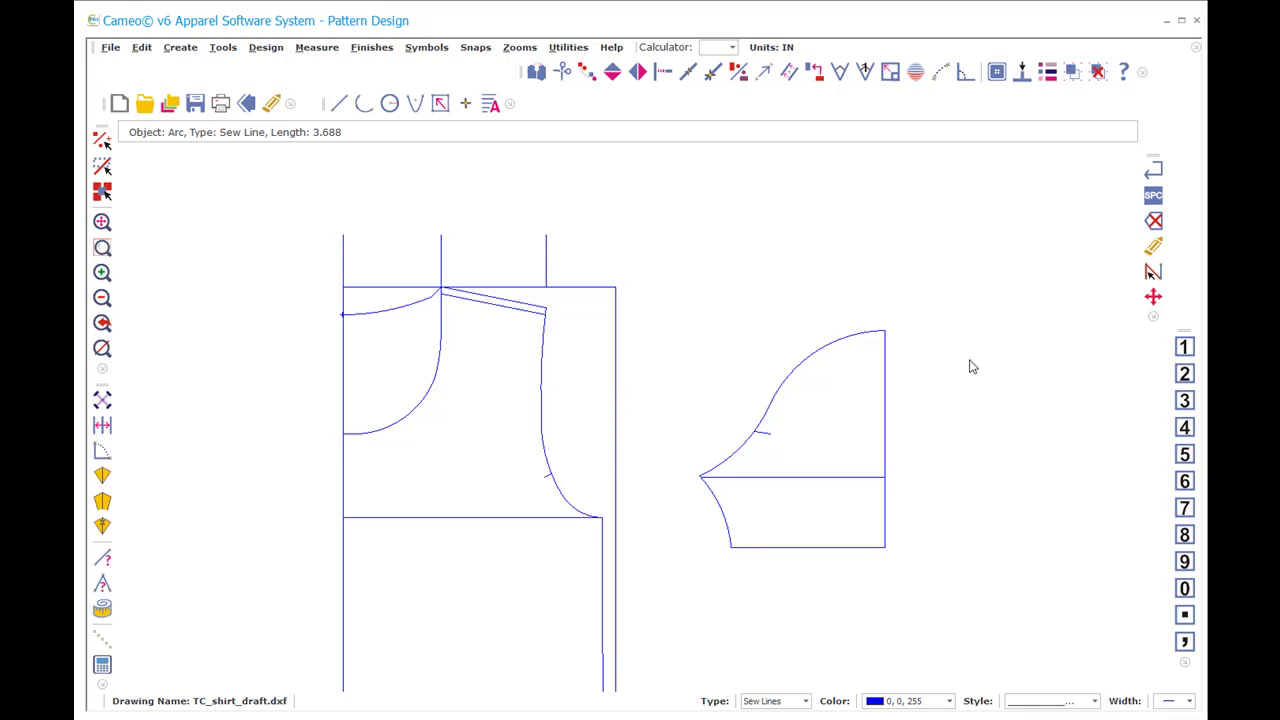
key("i")
key("n")
left_click(751, 430)
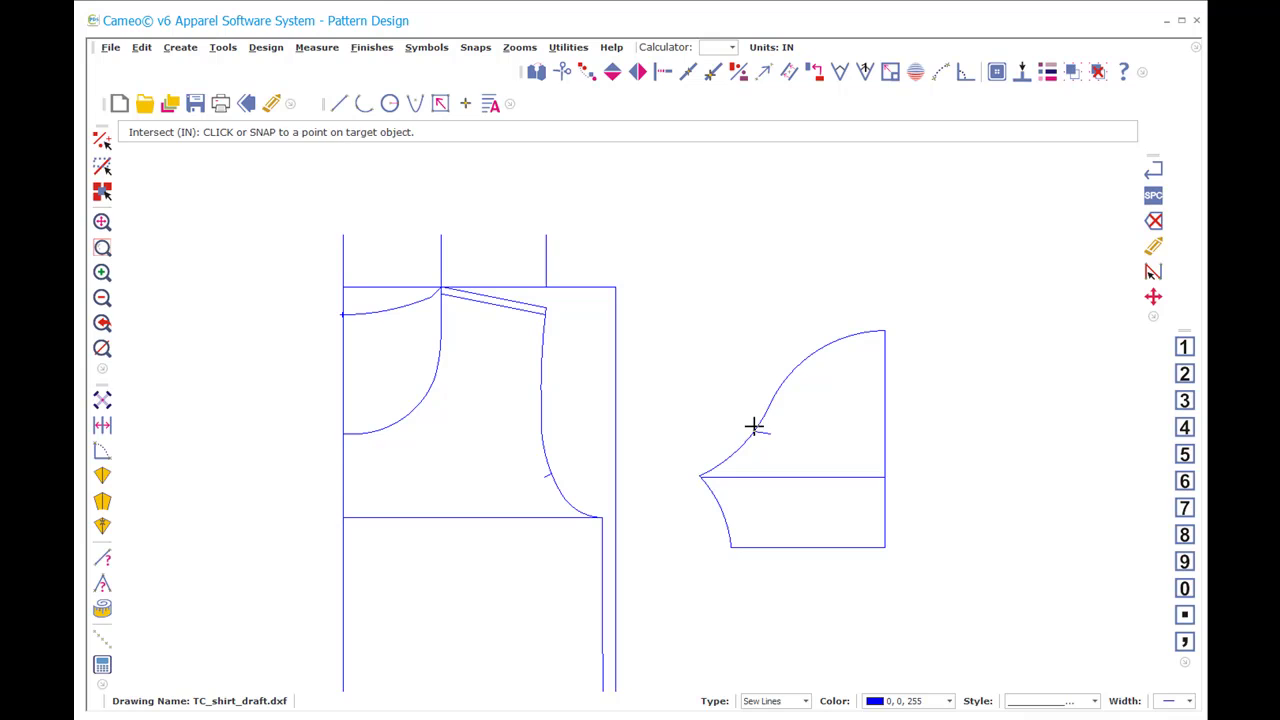
left_click(759, 431)
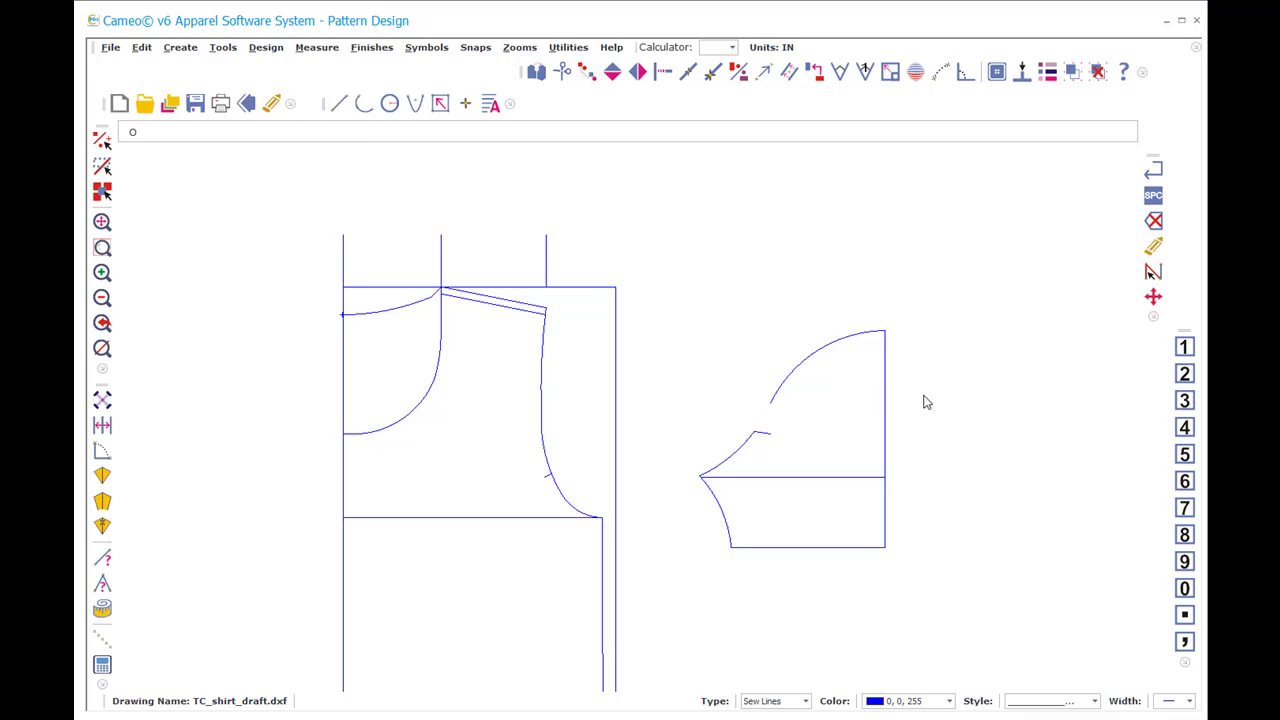
left_click(943, 393)
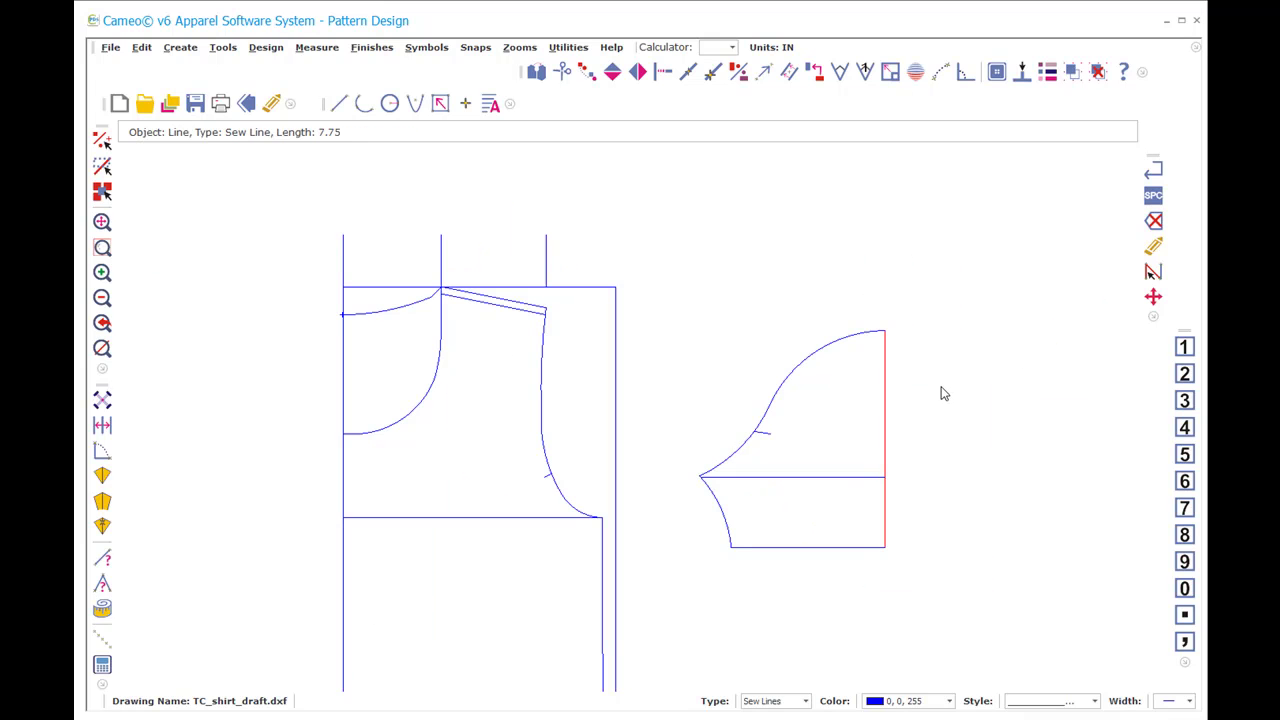
Step: Inspect the lengths of the sleeve's lower cap curve and the body's lower armhole curve
left_click(960, 346)
type("Z")
key("Return")
left_click(389, 277)
left_click(962, 600)
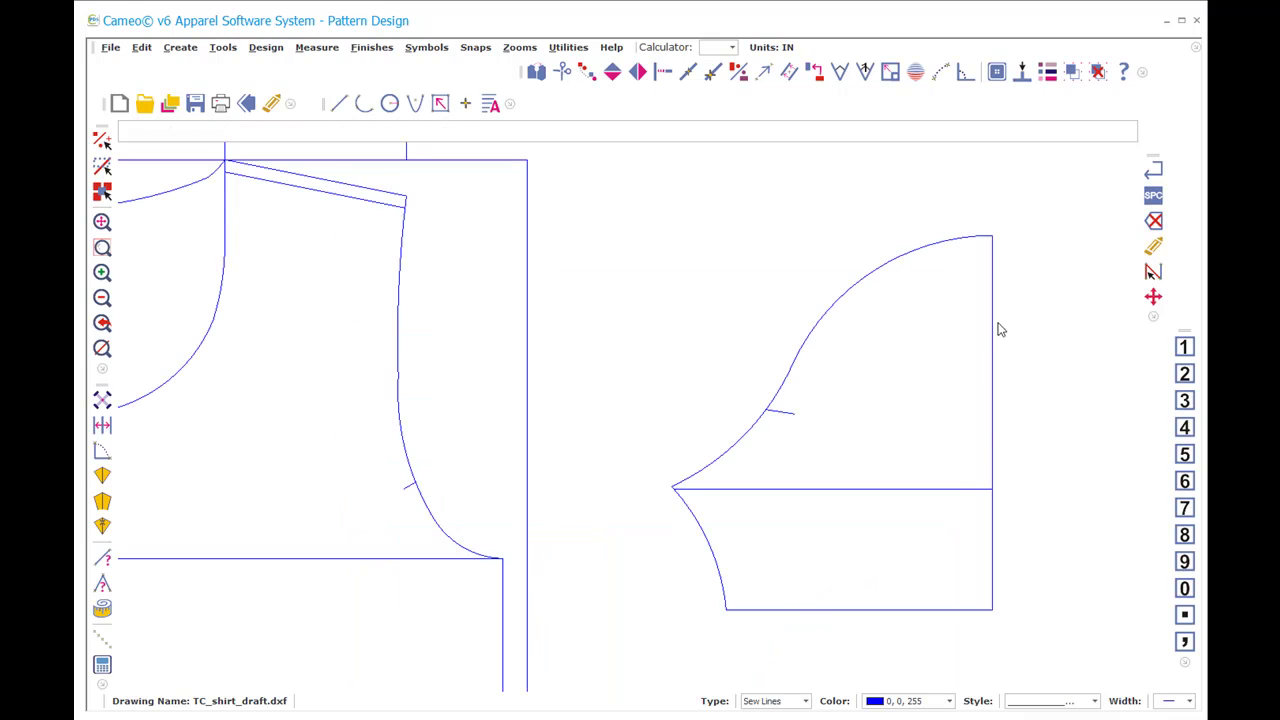
left_click(1050, 222)
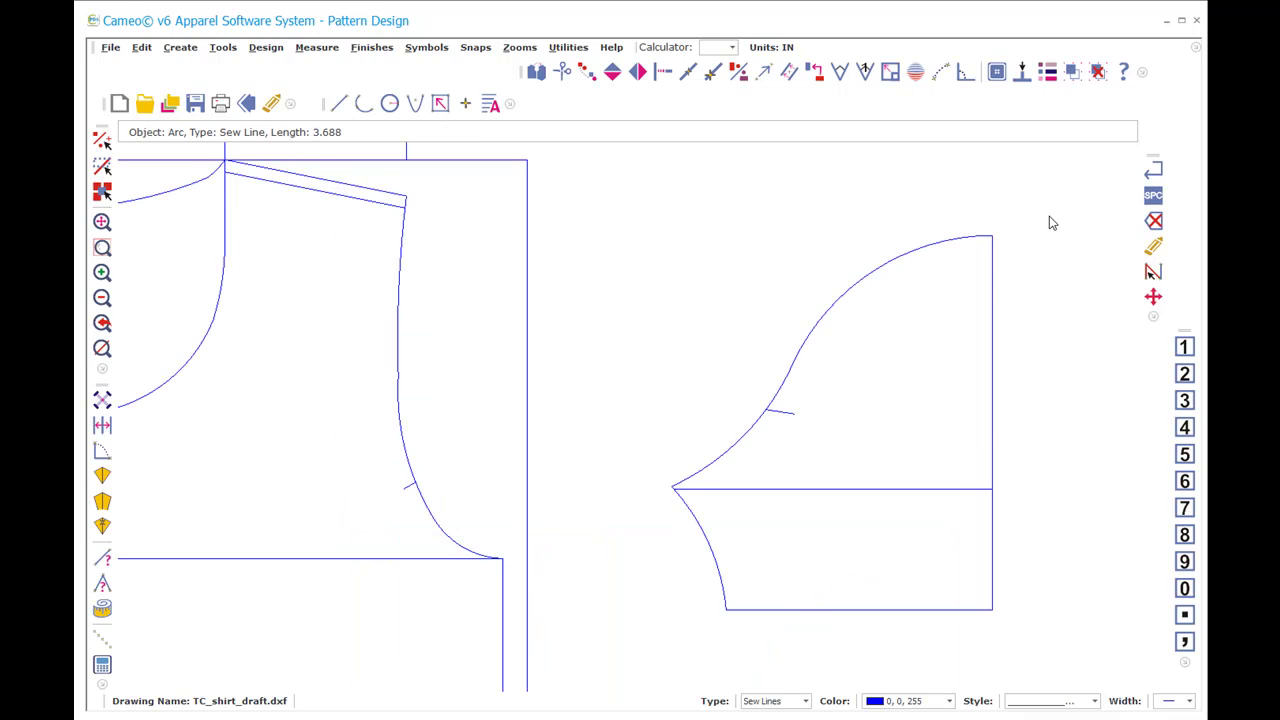
left_click(417, 504)
left_click(660, 331)
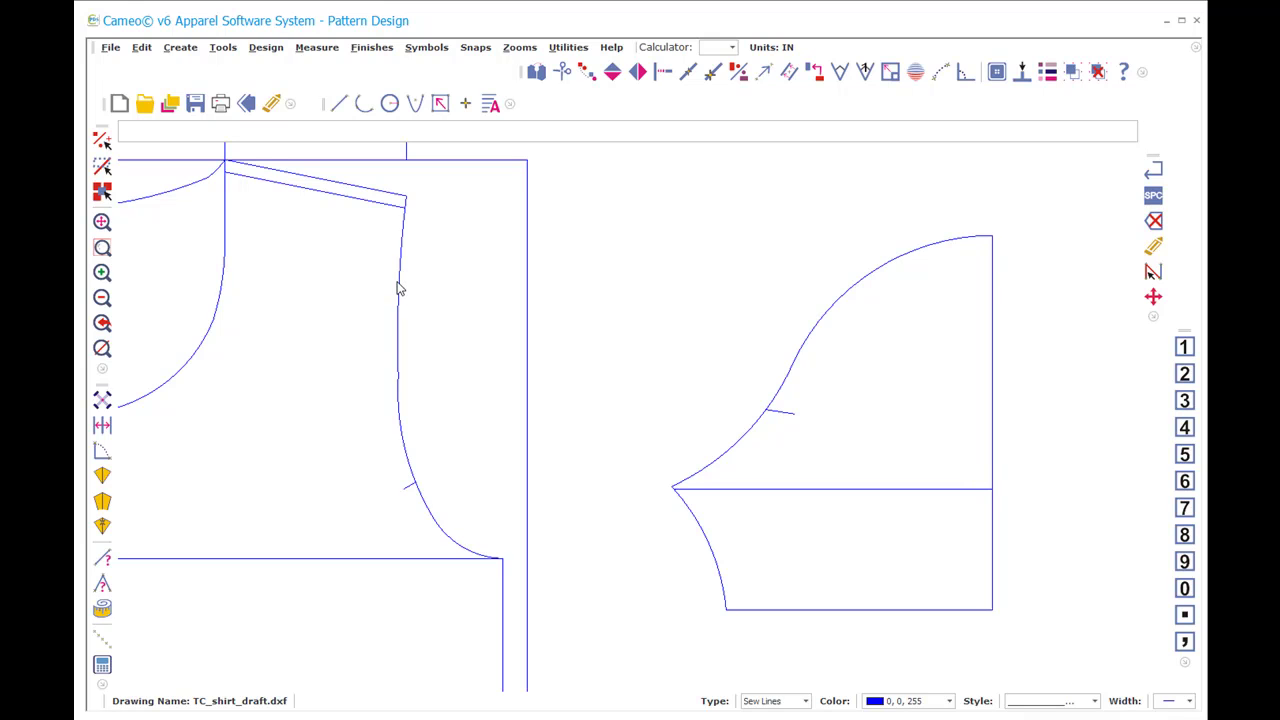
Step: Break the body's armhole curve and the sleeve's lower cap curve at their notches
type("BR")
key("Return")
left_click(416, 485)
type("BR")
key("Return")
left_click(766, 421)
left_click(765, 413)
Step: Compare the armhole length from notch to underarm with the matching section of the sleeve cap
left_click(426, 502)
left_click(445, 544)
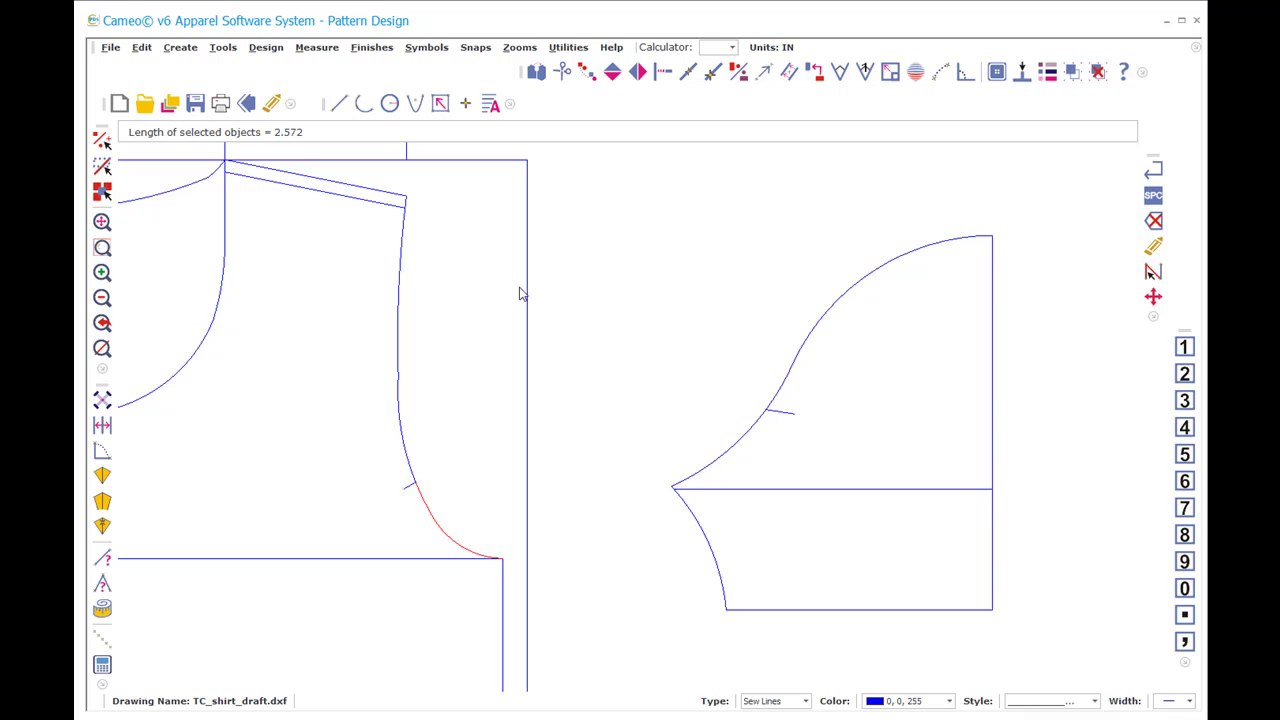
left_click(735, 447)
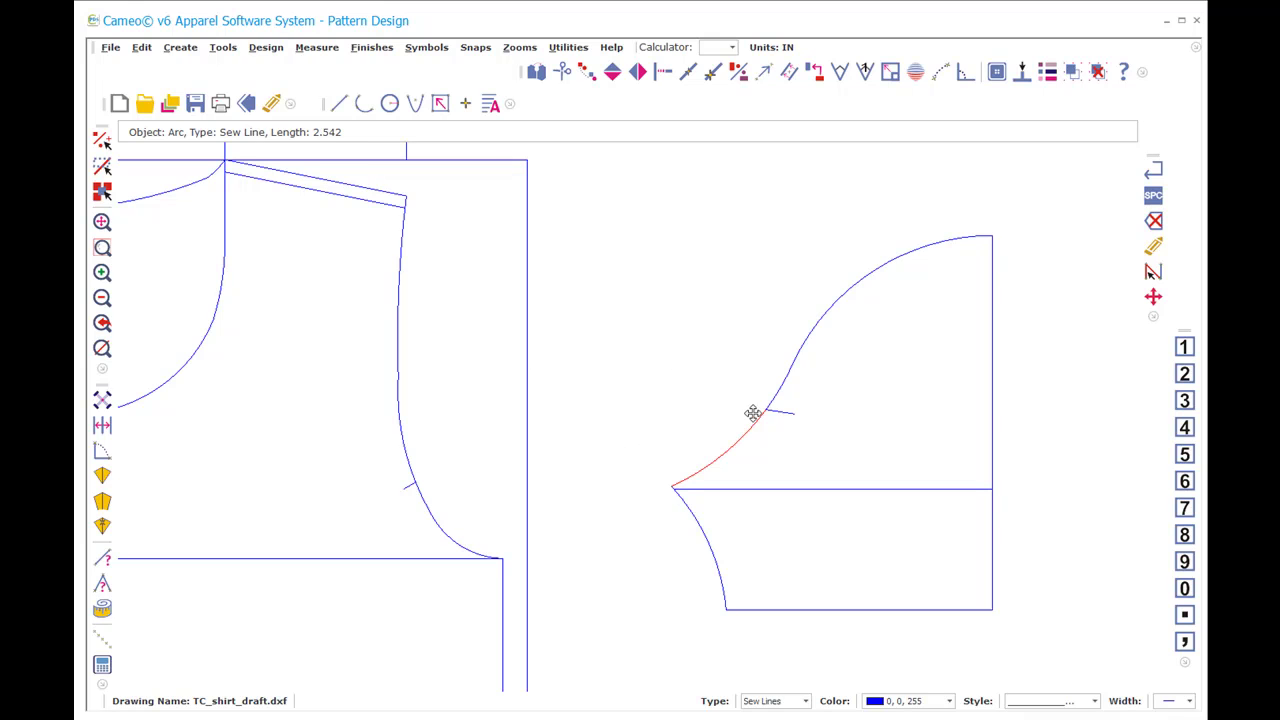
left_click(641, 262)
Step: Offset the notch lines on the sleeve cap and the body armhole by 0.5 inches away from the underarm
key("o")
key("f")
type(".5")
left_click_drag(744, 233, 627, 224)
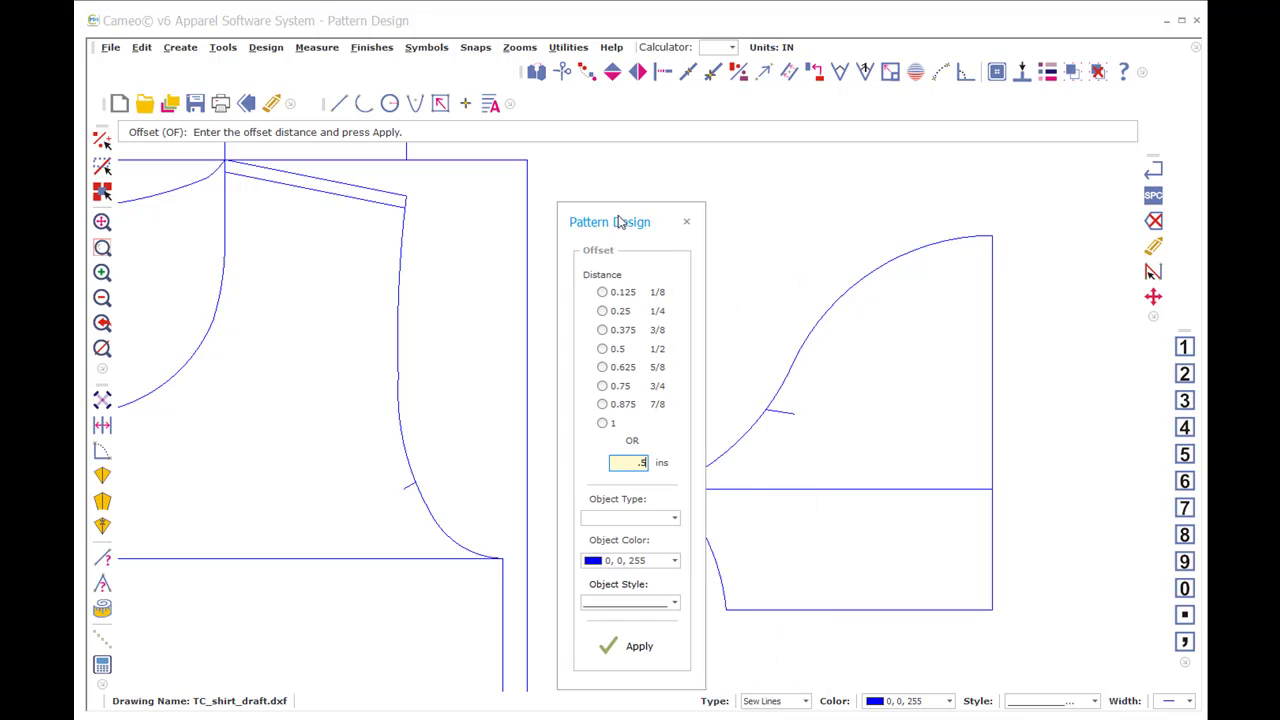
left_click(615, 652)
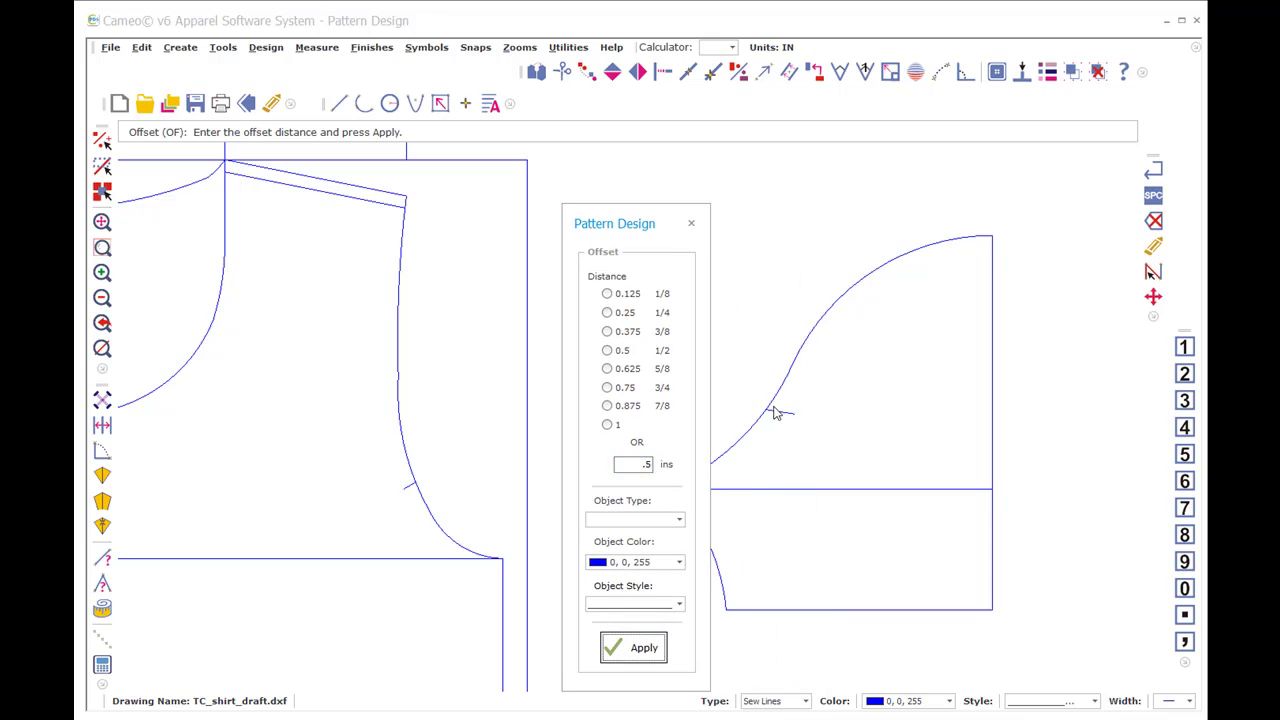
left_click(640, 648)
left_click(786, 405)
left_click(791, 386)
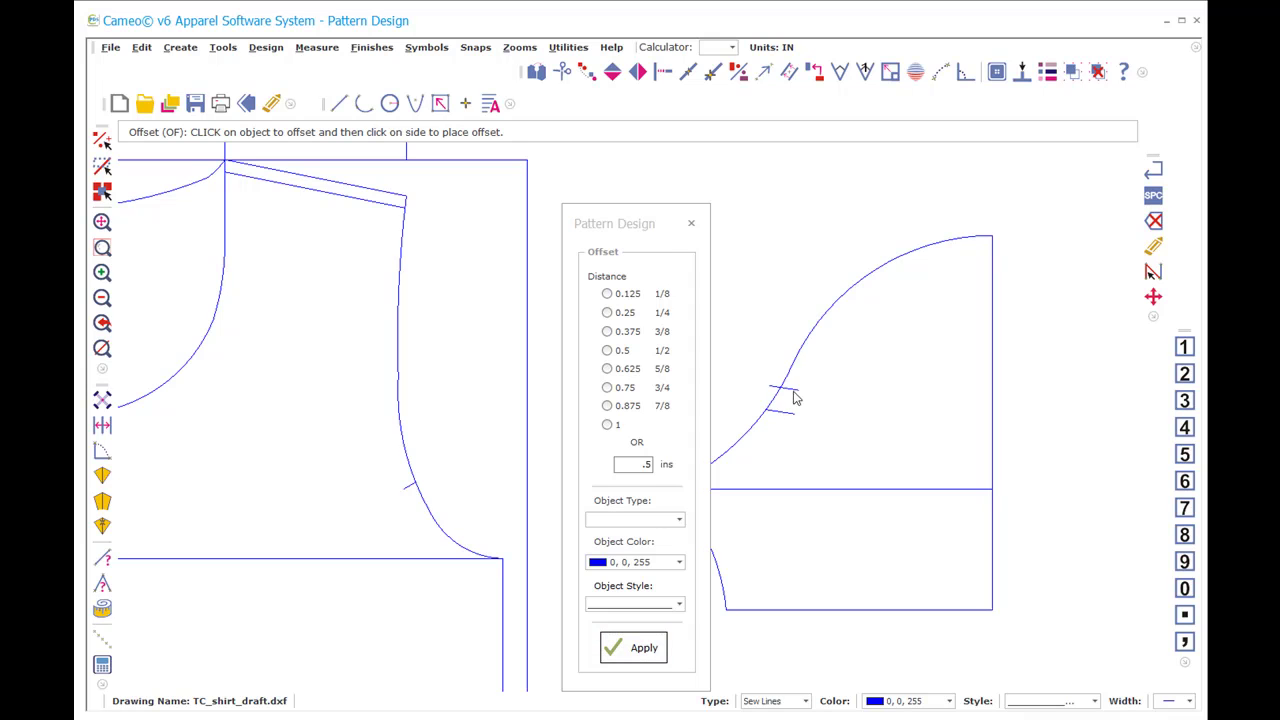
left_click(394, 466)
left_click(440, 423)
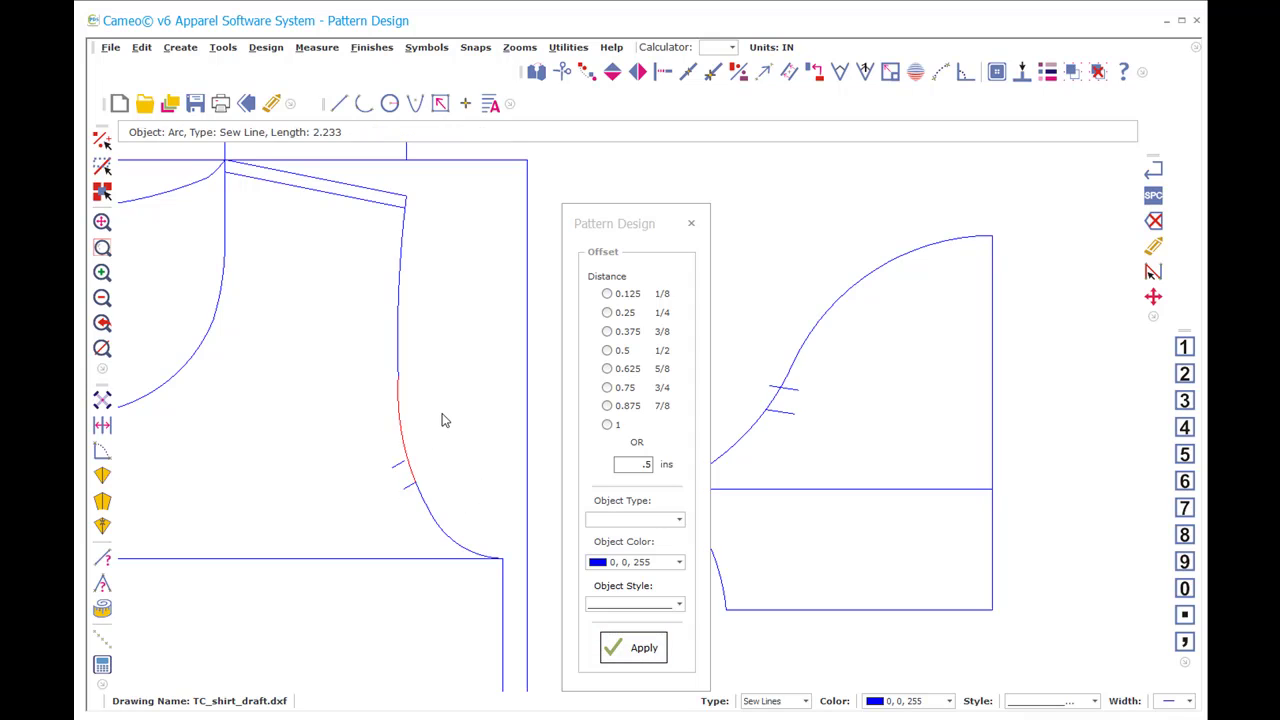
Step: Remove the original notches, extend the new body notch to the armhole, and trim the new sleeve notch at the cap curve
type("IN")
left_click(395, 466)
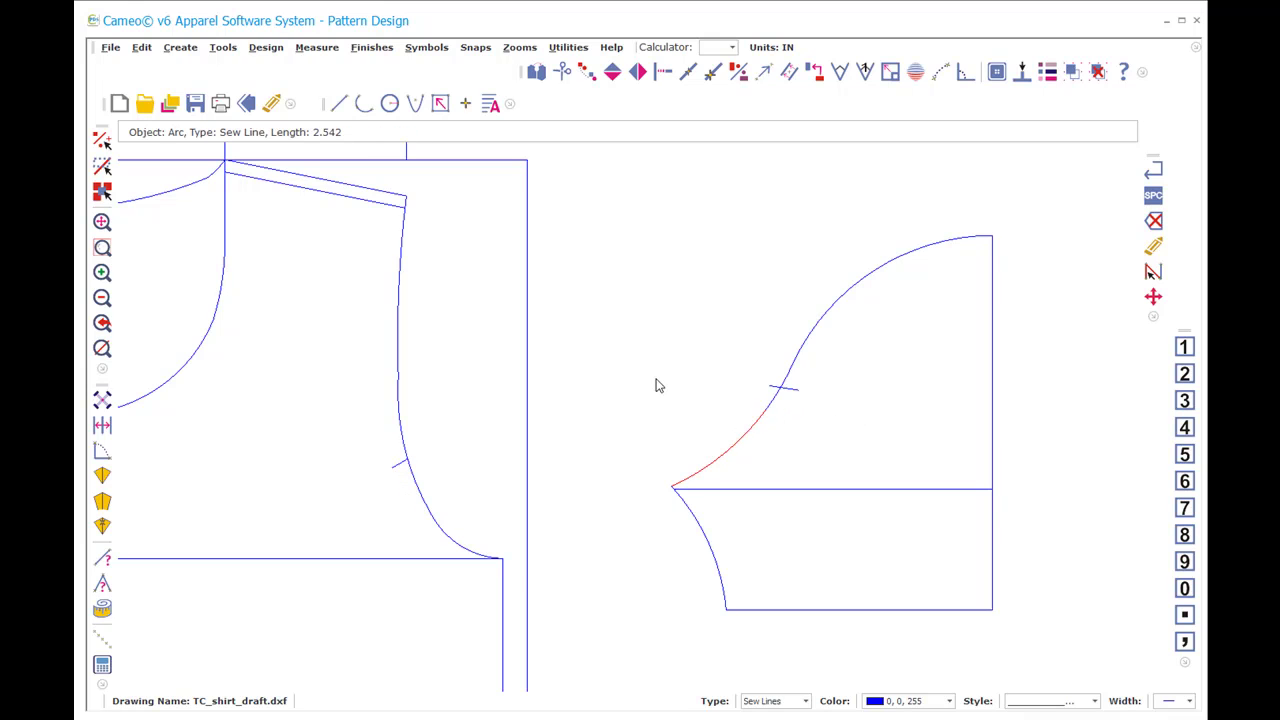
type("I")
key("Return")
left_click(788, 386)
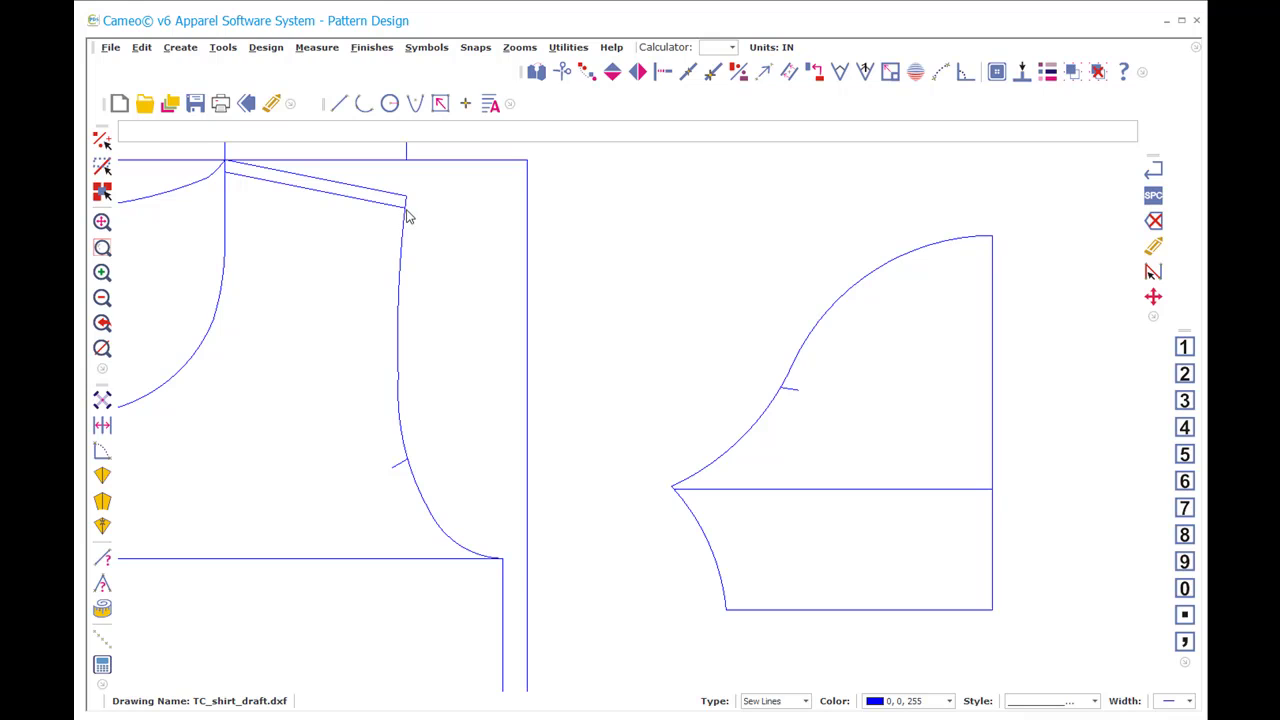
Step: Measure the whole body armhole curve and the whole sleeve cap curve to compare their lengths
left_click(398, 407)
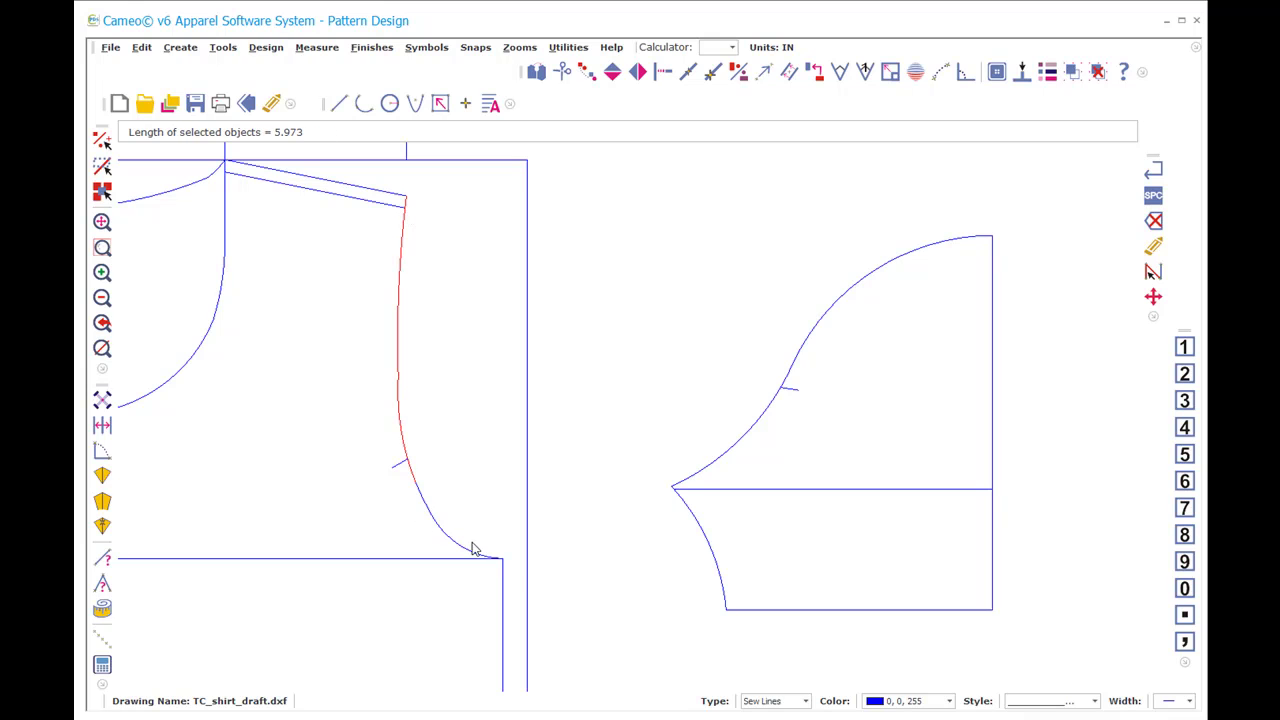
left_click(432, 525)
left_click(480, 562)
left_click(1000, 242)
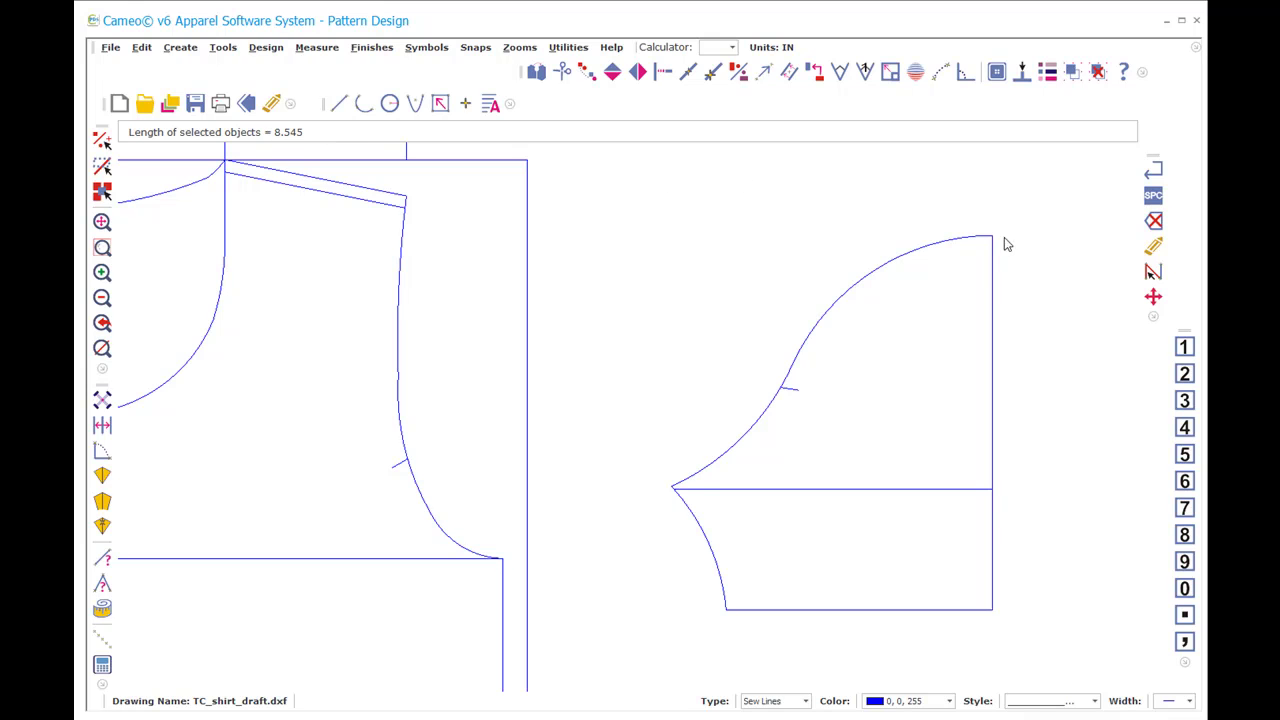
left_click(968, 236)
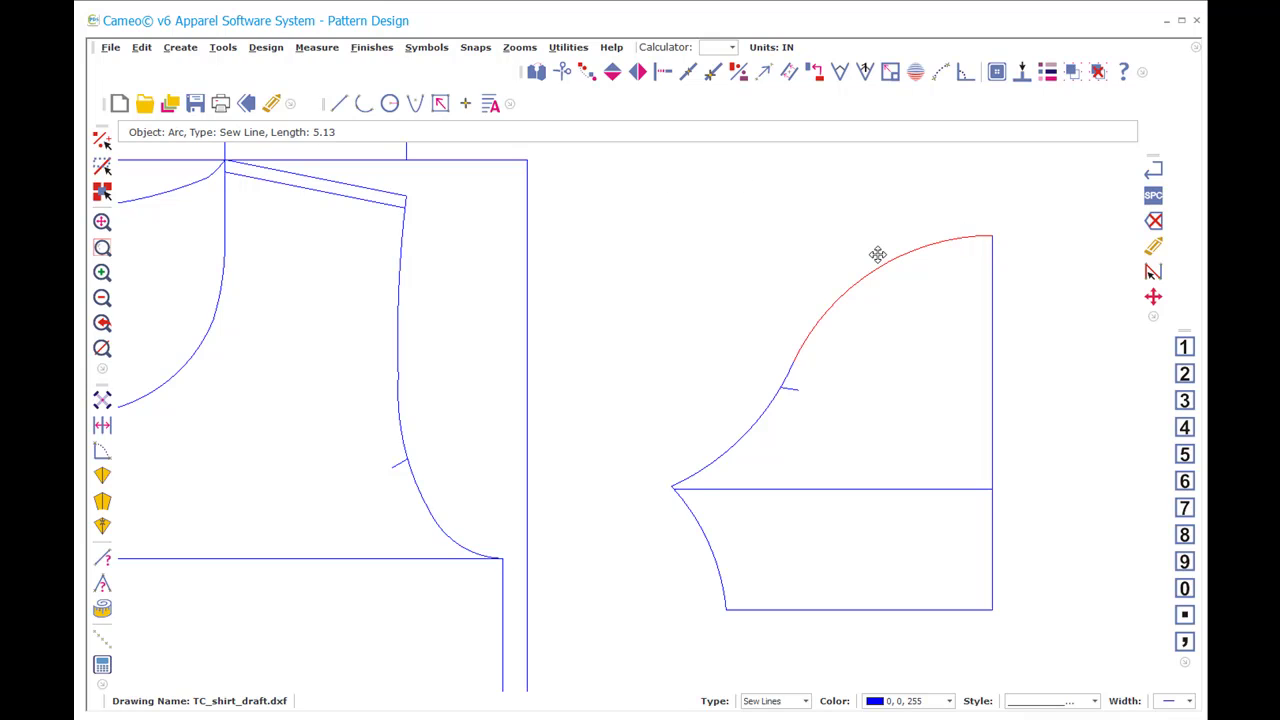
left_click(786, 376, "shift")
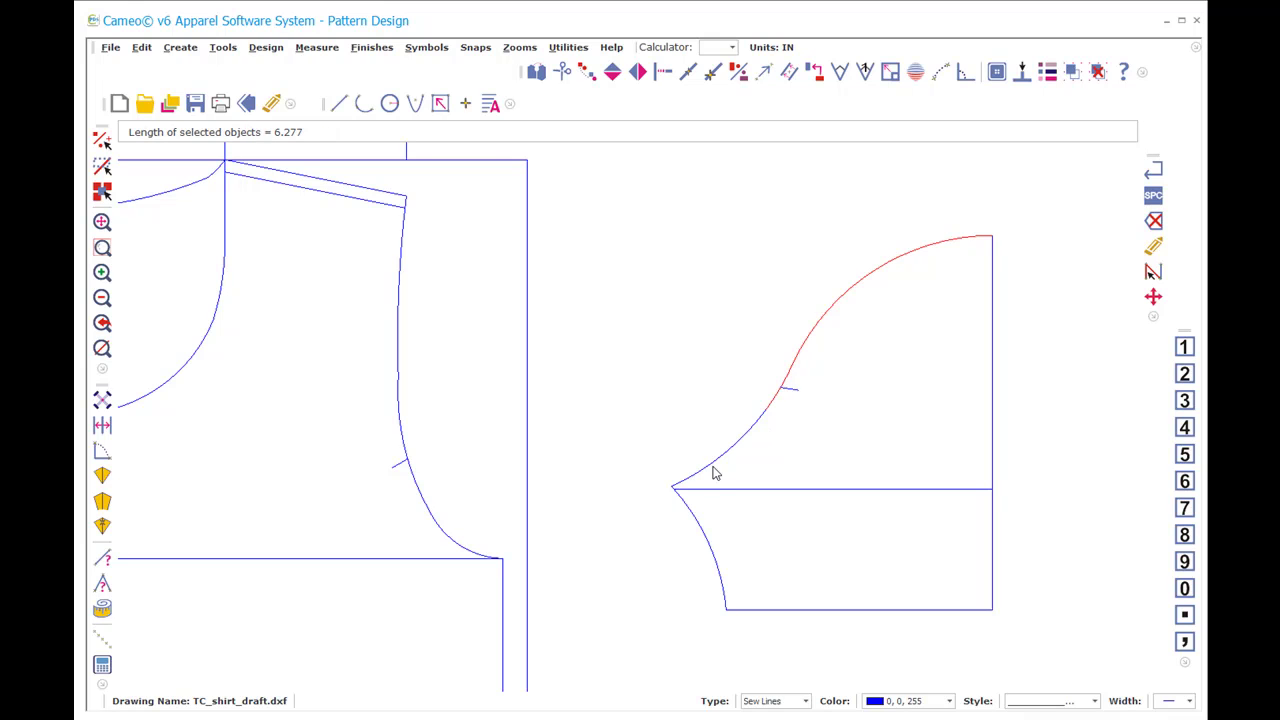
left_click(755, 428, "shift")
right_click(628, 229)
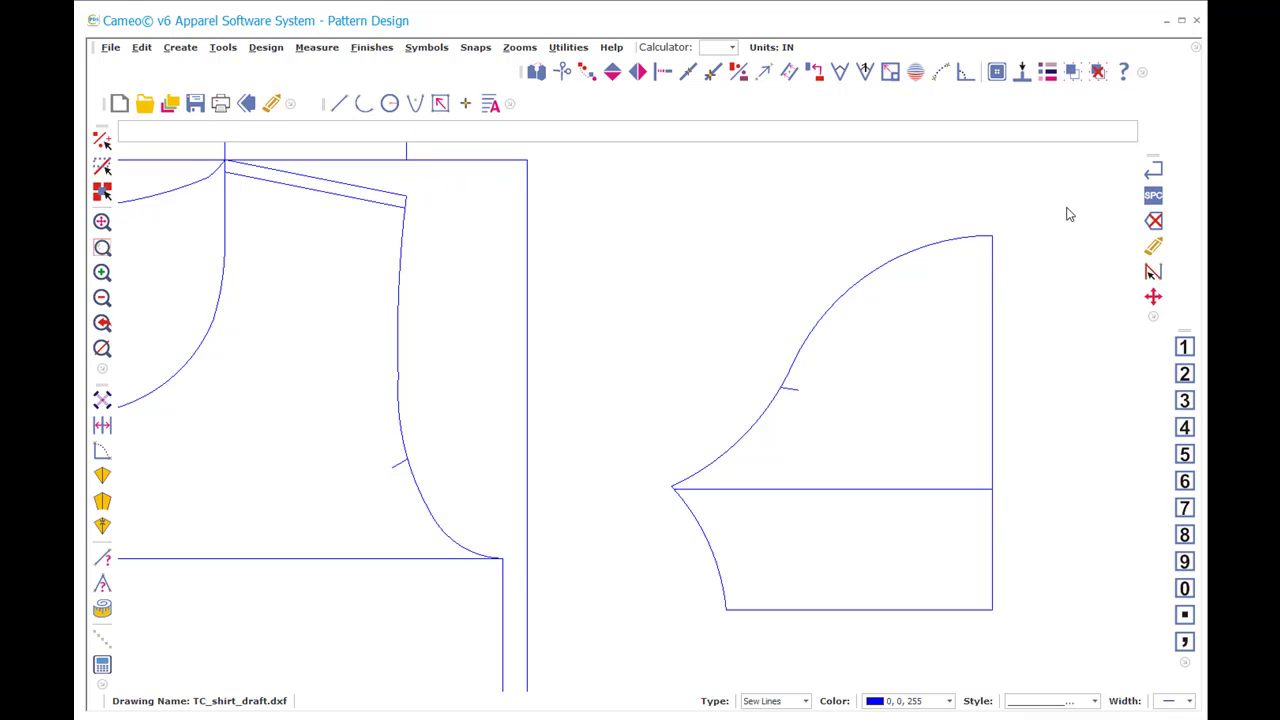
Step: Offset the sleeve's vertical centre line 0.25 inches toward the underarm and shorten the copy to a notch at the cap top
left_click(1020, 248)
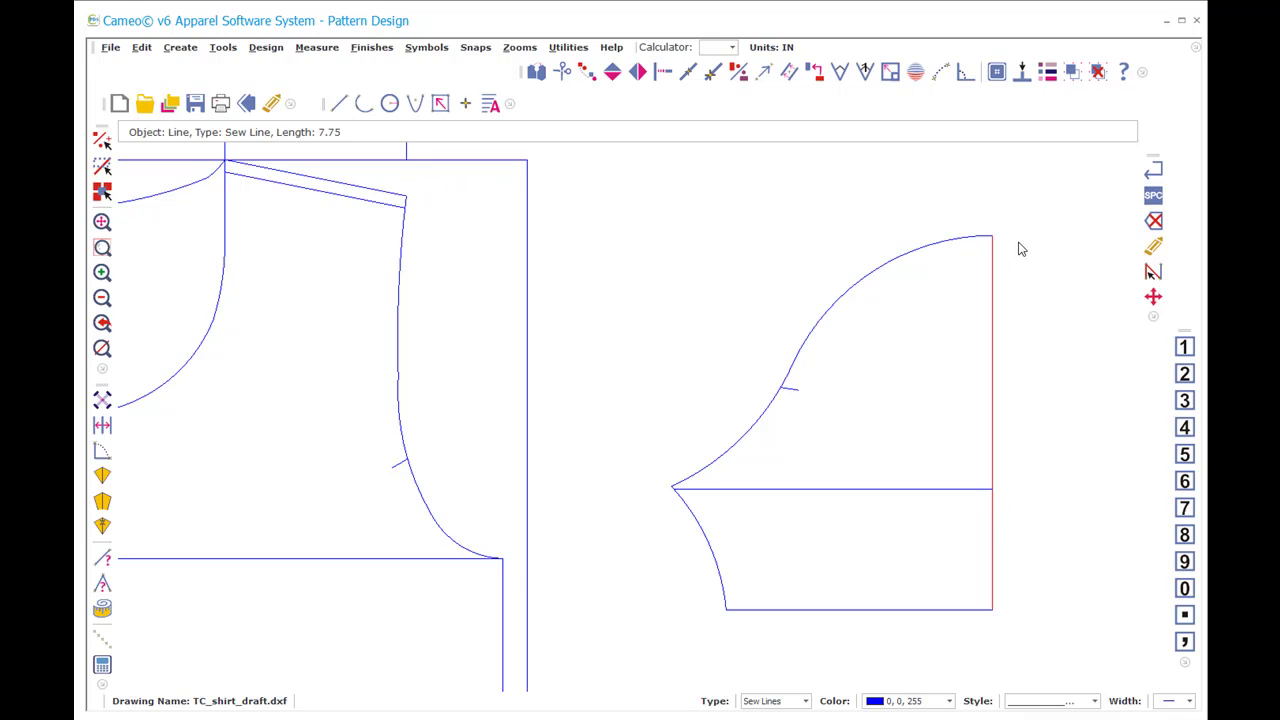
type("of")
type(".2")
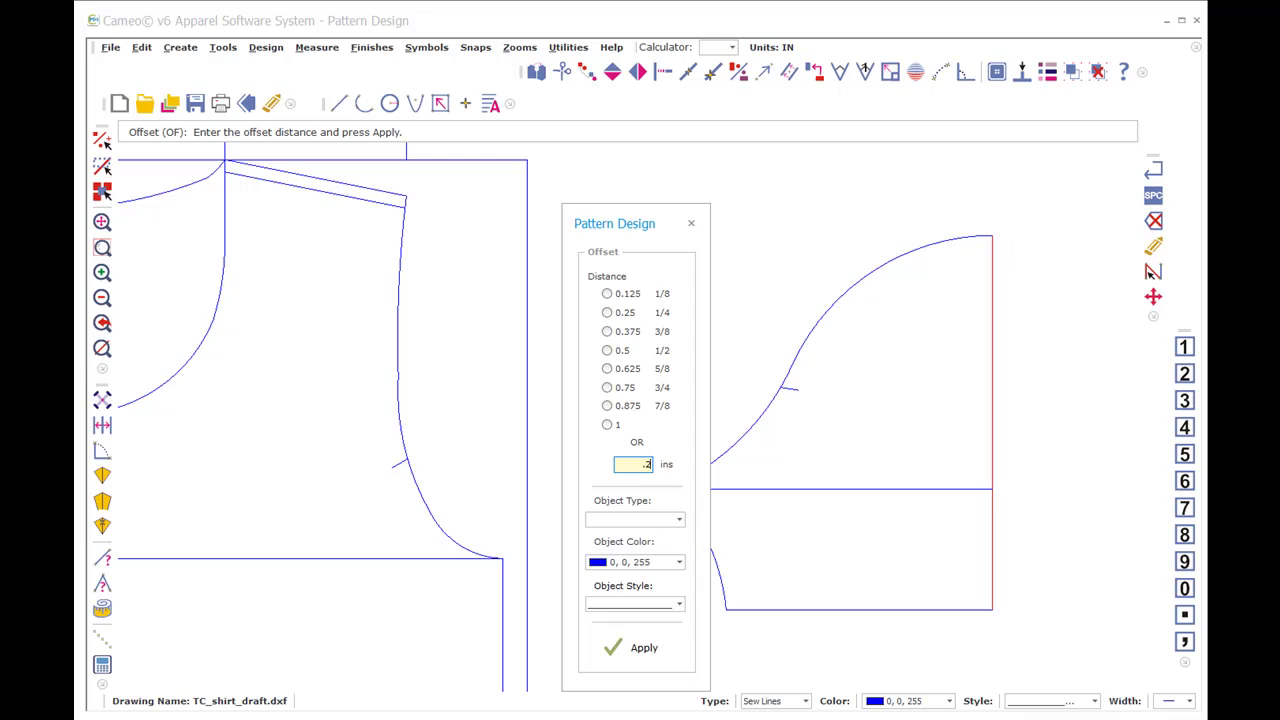
type("5")
left_click(641, 648)
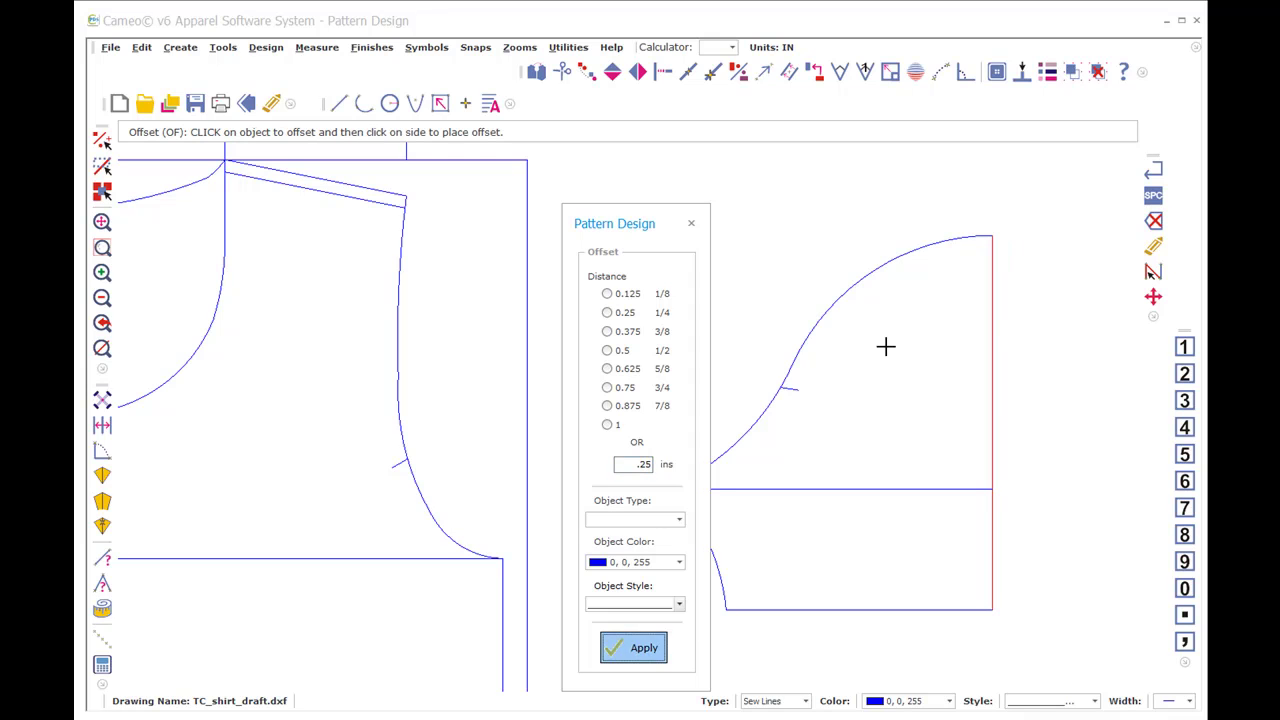
left_click(964, 298)
type("br")
key("Return")
left_click(971, 395)
left_click(978, 590)
left_click(990, 256)
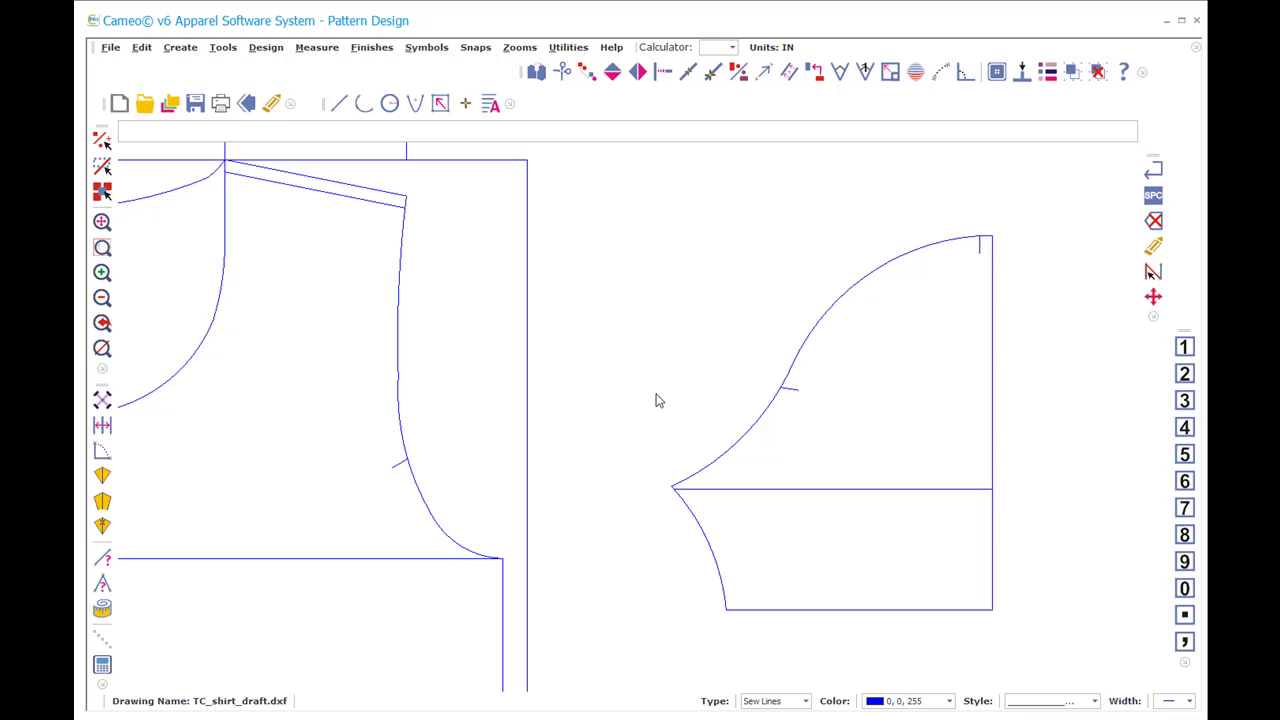
Step: Copy the complete sleeve to the empty area on the far side of the original sleeve from the body
scroll(863, 327, "down", 2)
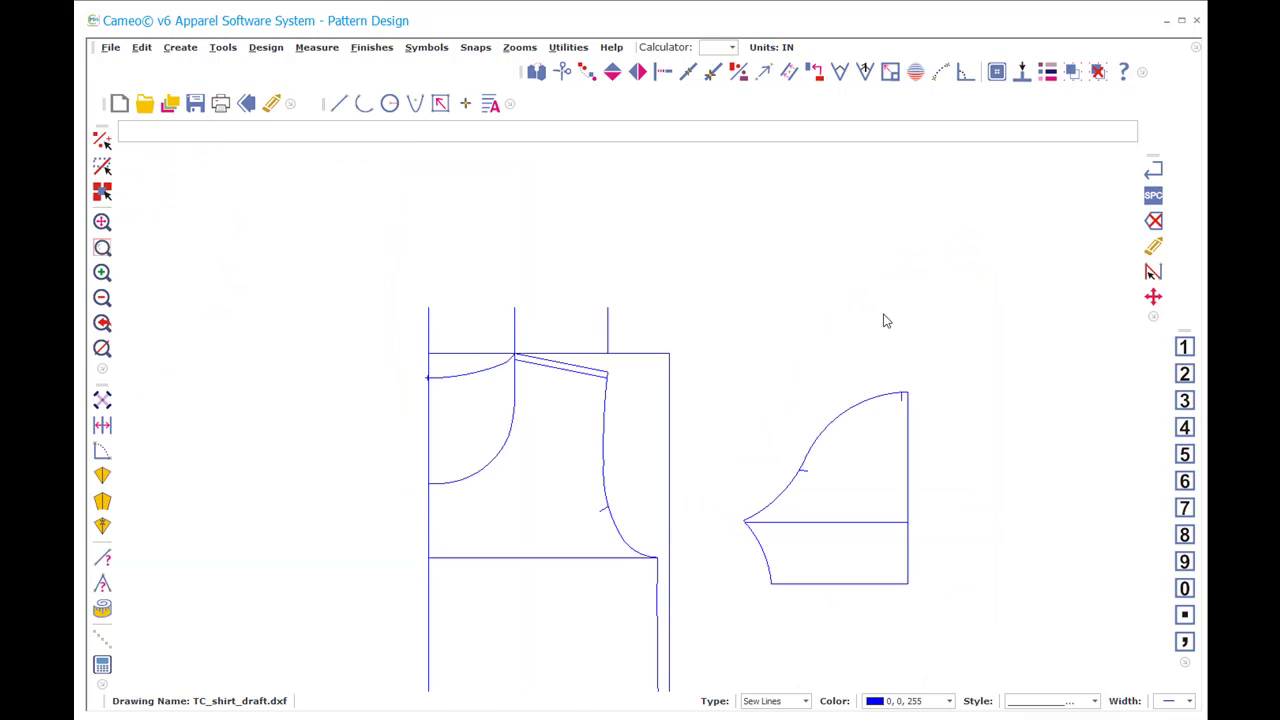
scroll(988, 407, "down", 2)
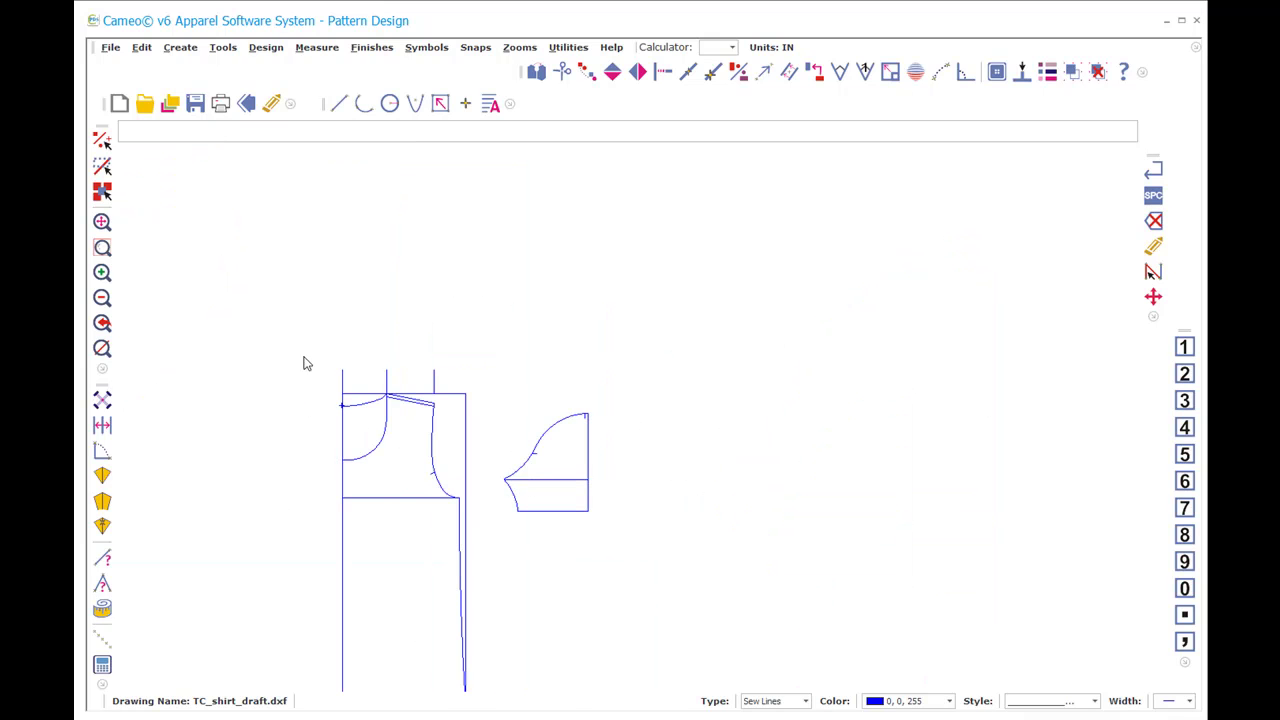
left_click_drag(491, 375, 660, 570)
type("CO")
key("Return")
left_click(652, 318)
left_click(603, 522)
left_click(786, 518)
Step: Offset all cap curve sections of the copied sleeve outward by 0.25 inches
type("ZW")
left_click(651, 398)
left_click(877, 574)
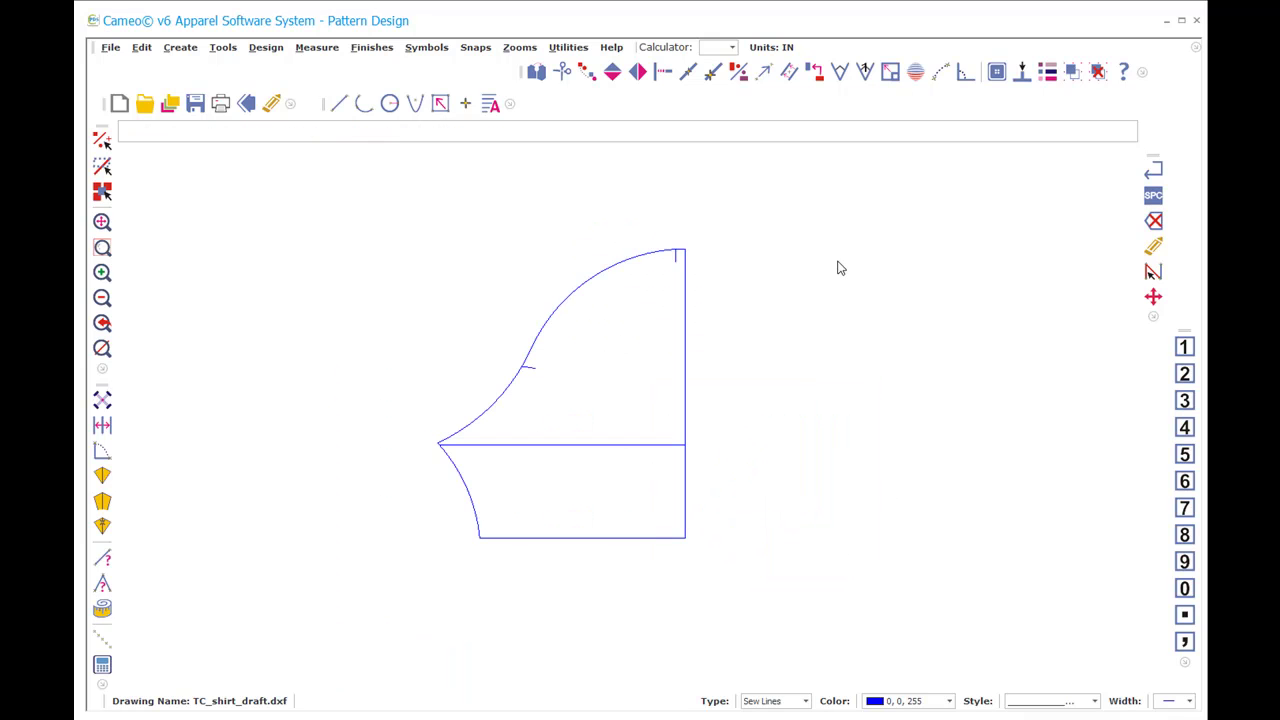
type("ZP")
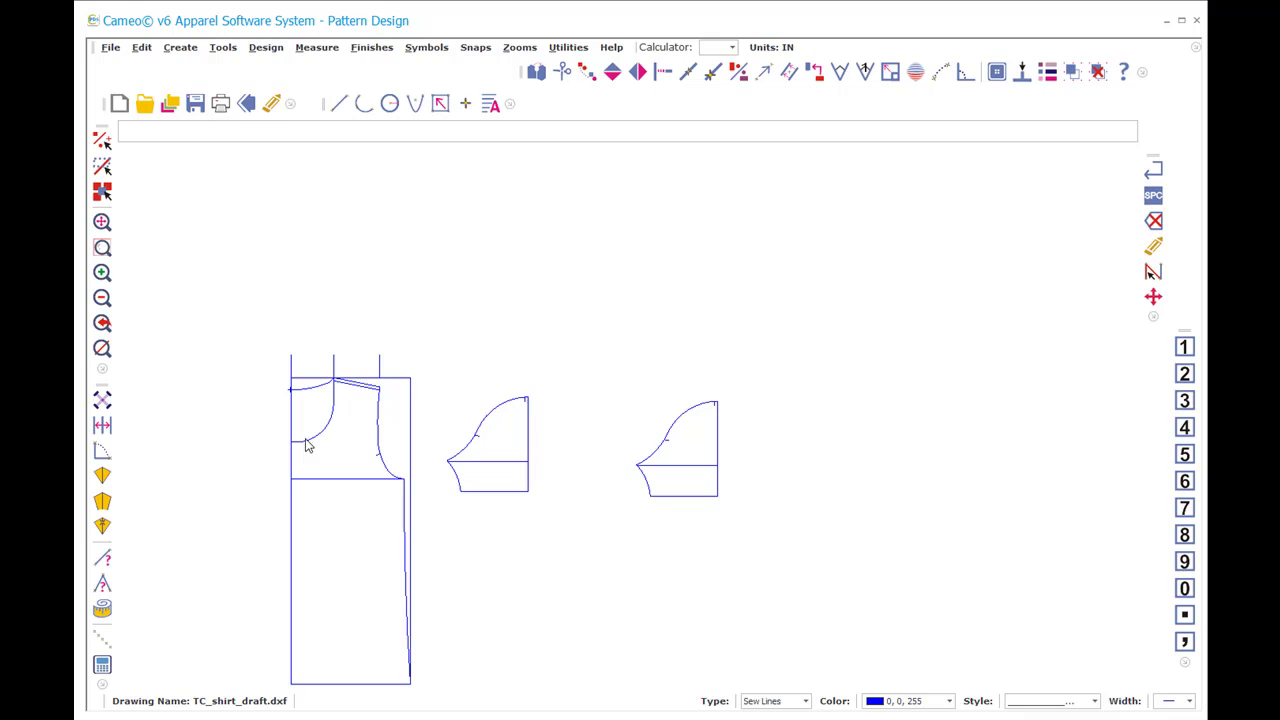
type("ZW")
left_click(601, 357)
left_click(752, 514)
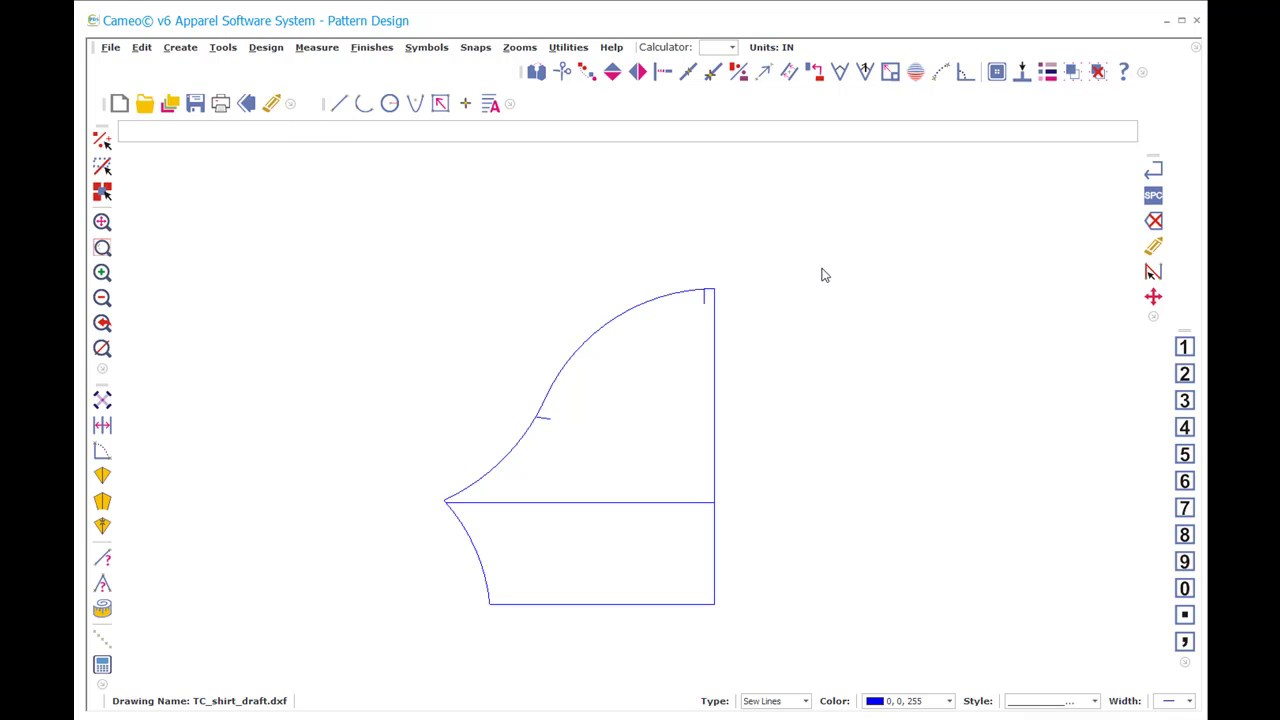
type("of")
key("Return")
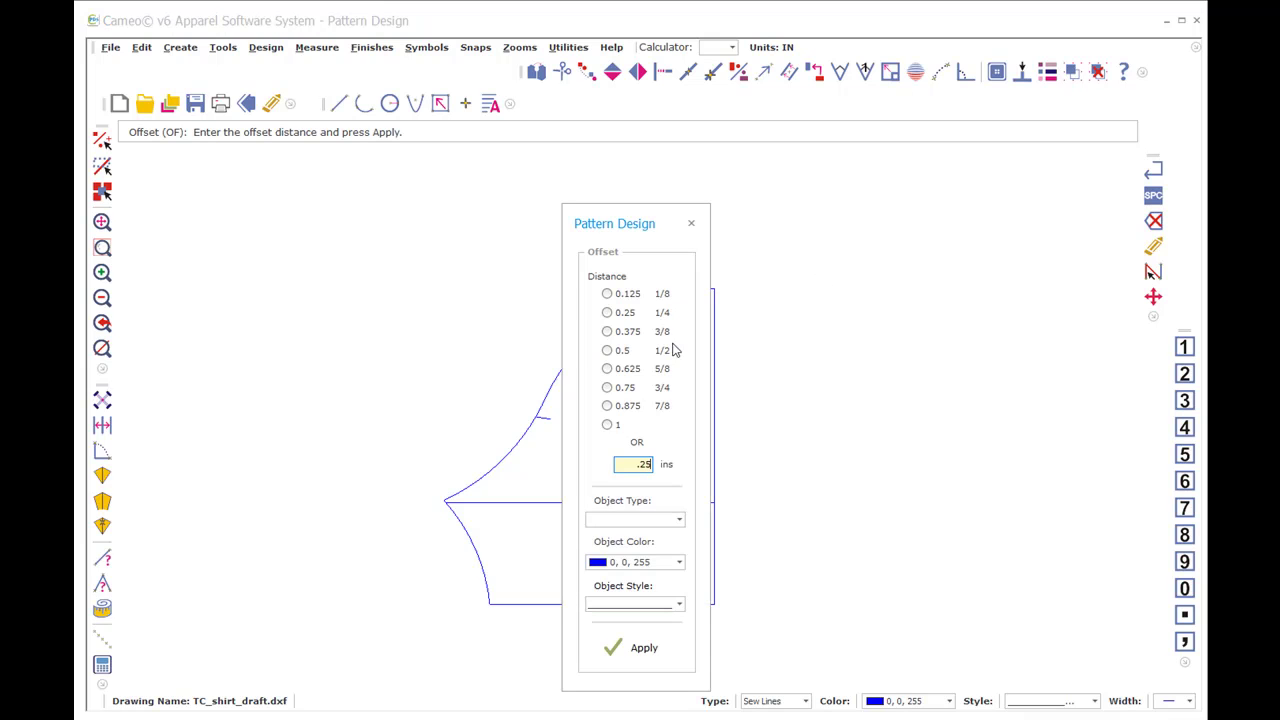
left_click_drag(650, 229, 885, 225)
left_click(858, 648)
left_click(610, 303)
left_click(574, 278)
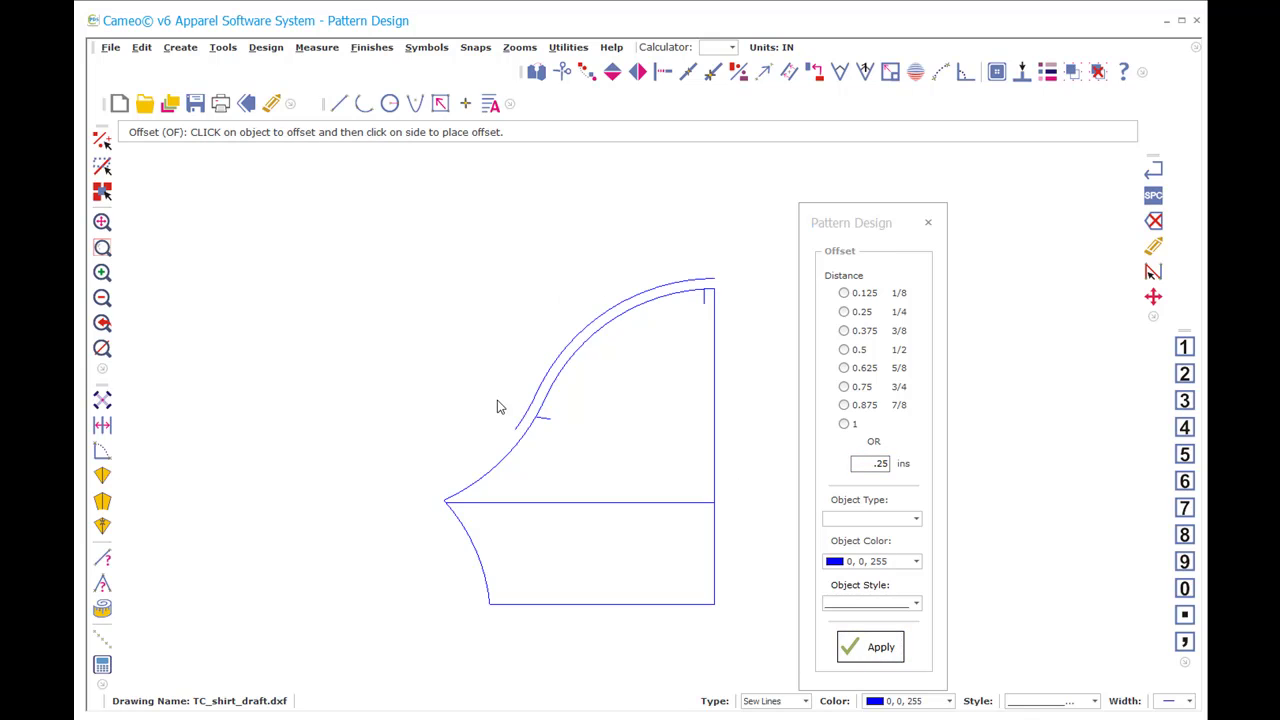
key("z")
key("w")
left_click(408, 249)
left_click(740, 537)
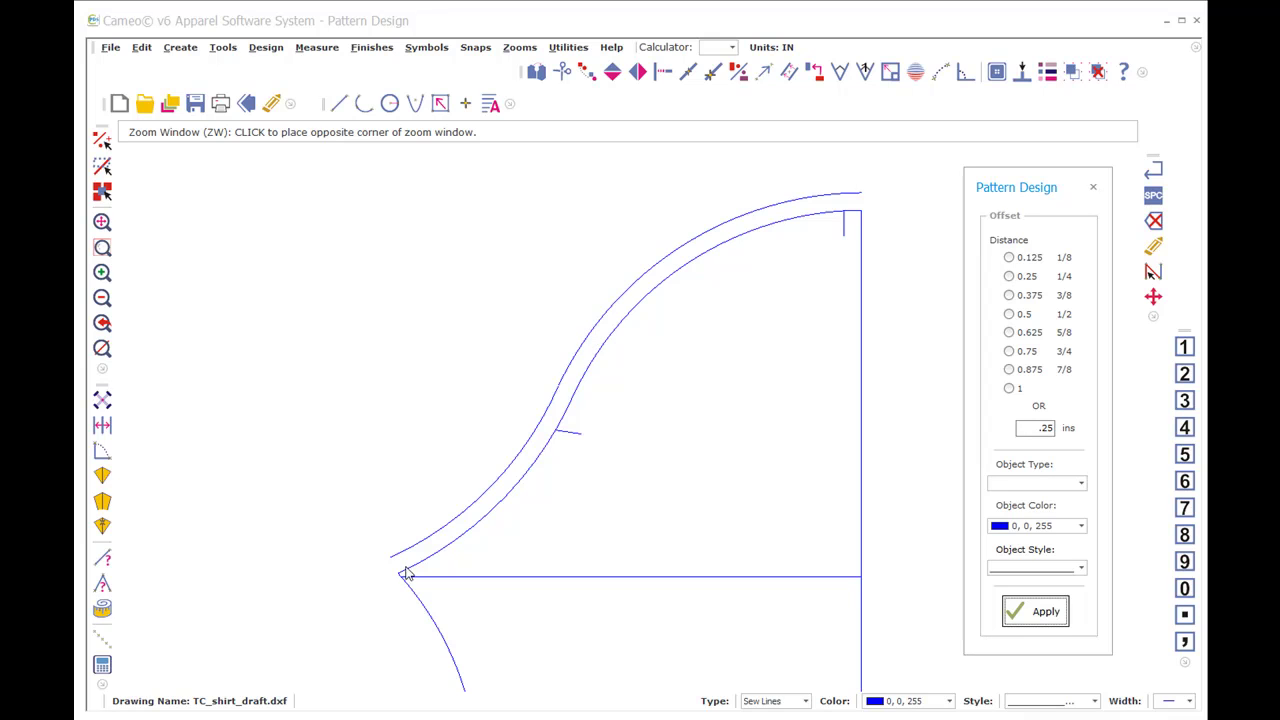
Step: Draw an arc from the copied sleeve's cap top to the upper offset curve, bulging along the offset
left_click(857, 193)
key("a")
key("r")
key("z")
key("w")
left_click(864, 210)
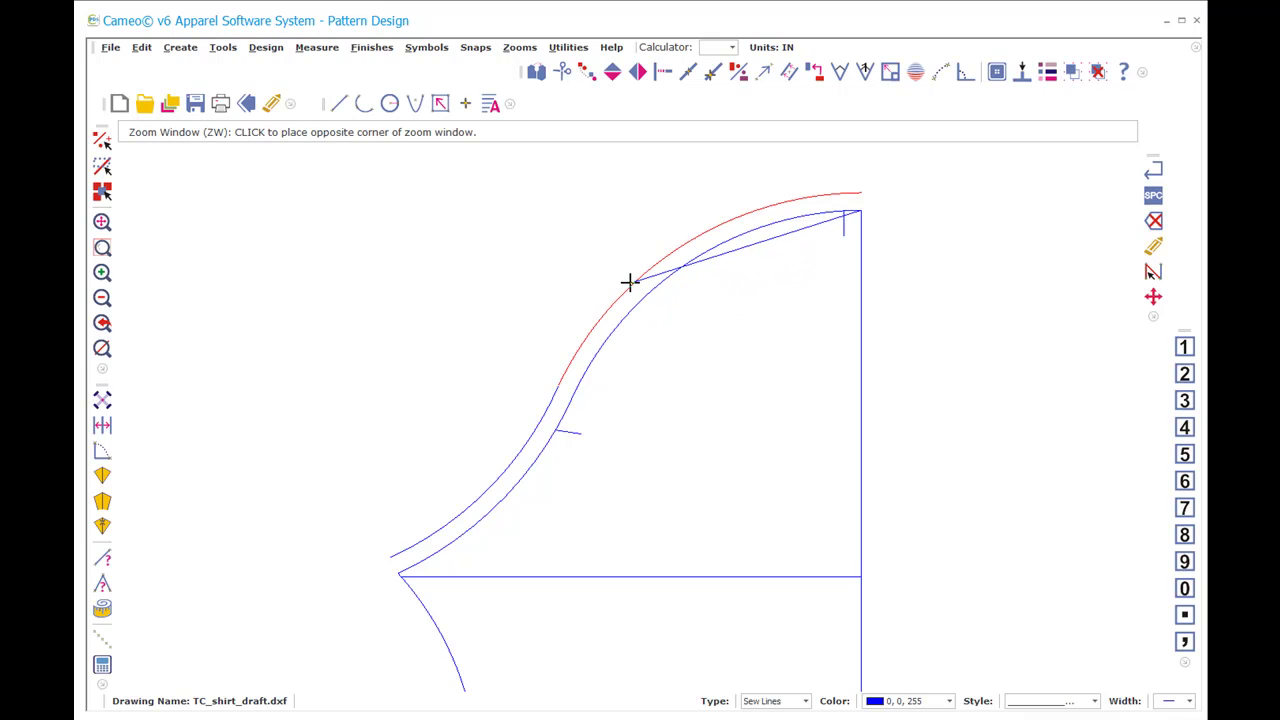
key("Escape")
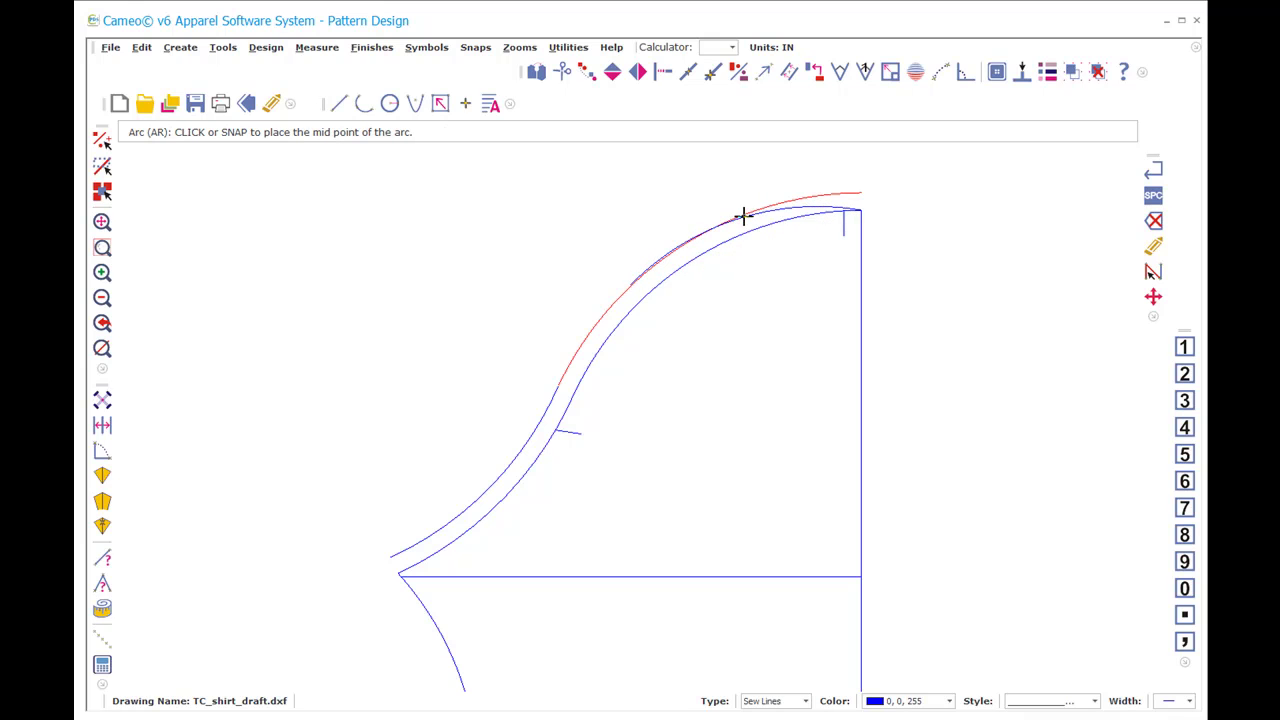
key("Escape")
Step: Continue the new cap line with one arc to the lower offset curve and another ending at the underarm point
key("z")
key("w")
left_click(634, 280)
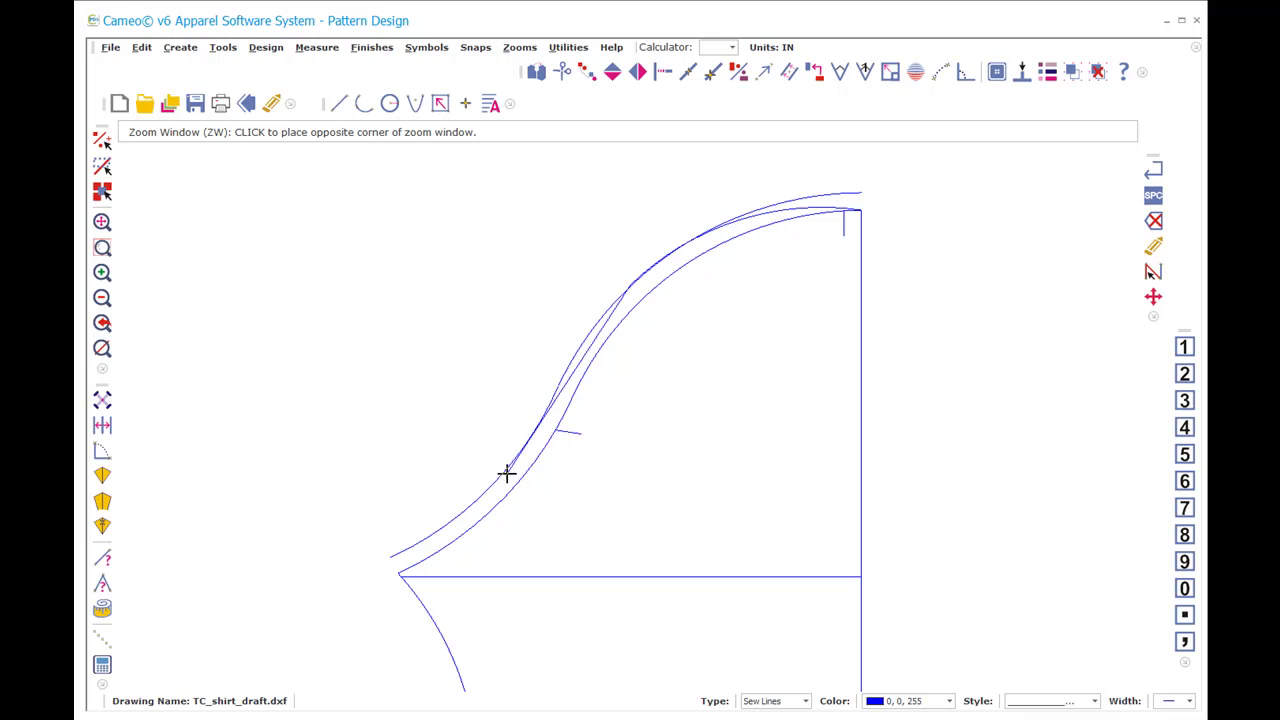
key("Escape")
left_click(511, 471)
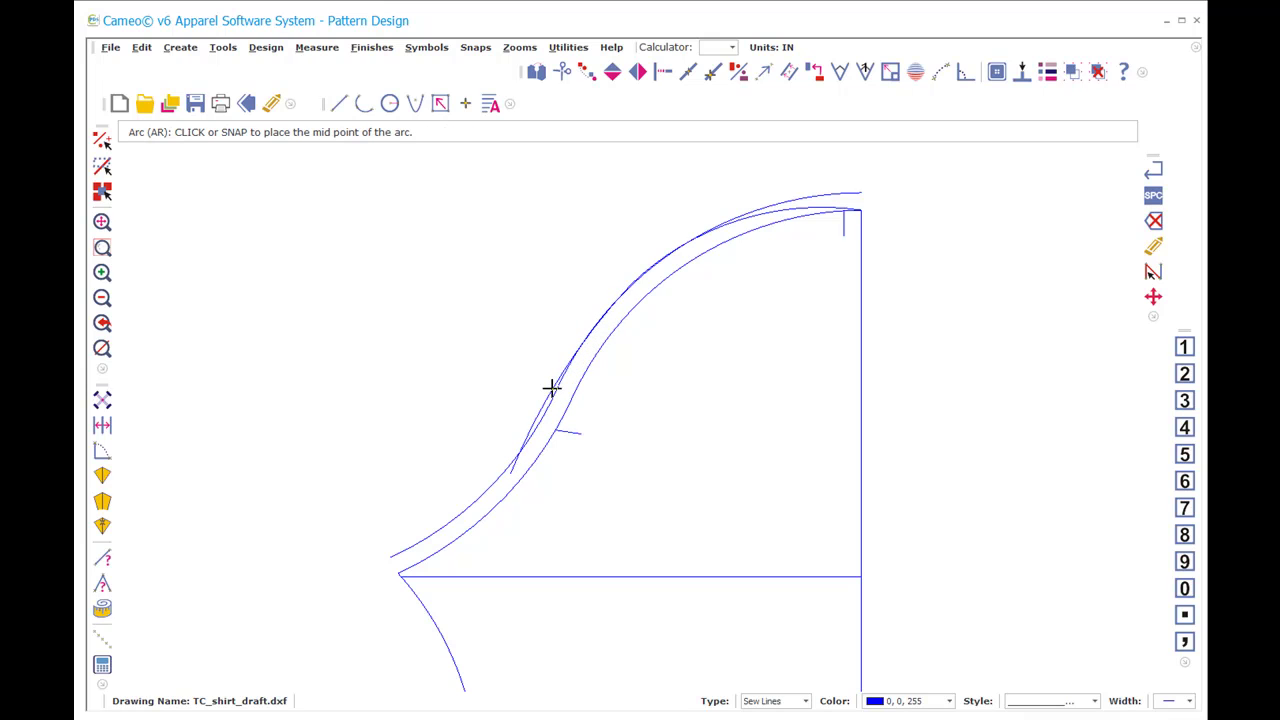
key("Escape")
left_click(508, 465)
key("Escape")
Step: Delete the offset guide curves around the new cap line
key("Escape")
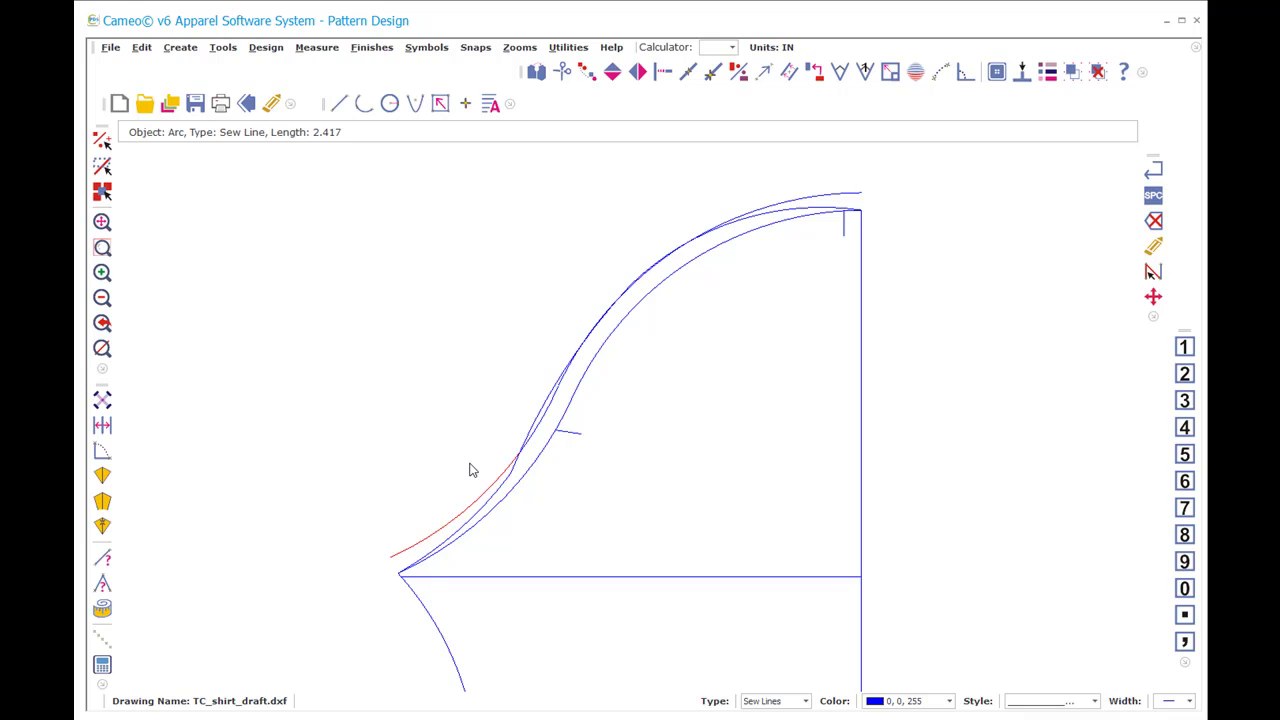
key("Delete")
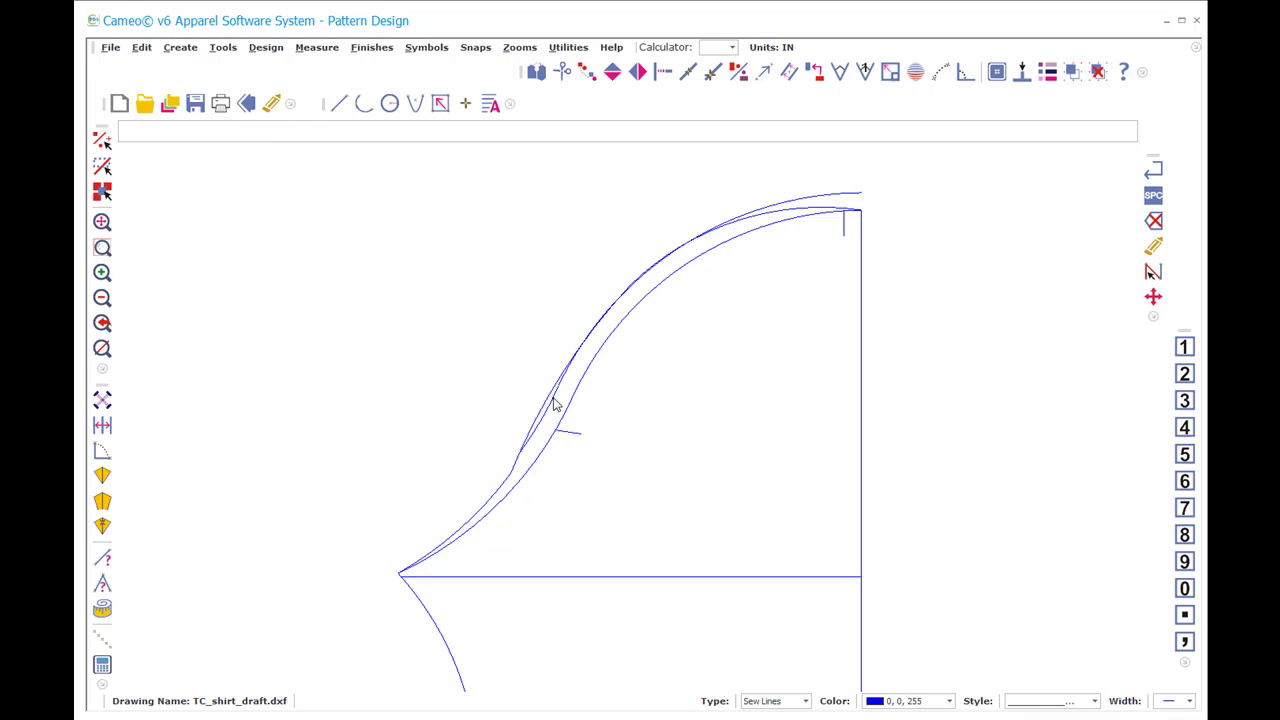
key("Delete")
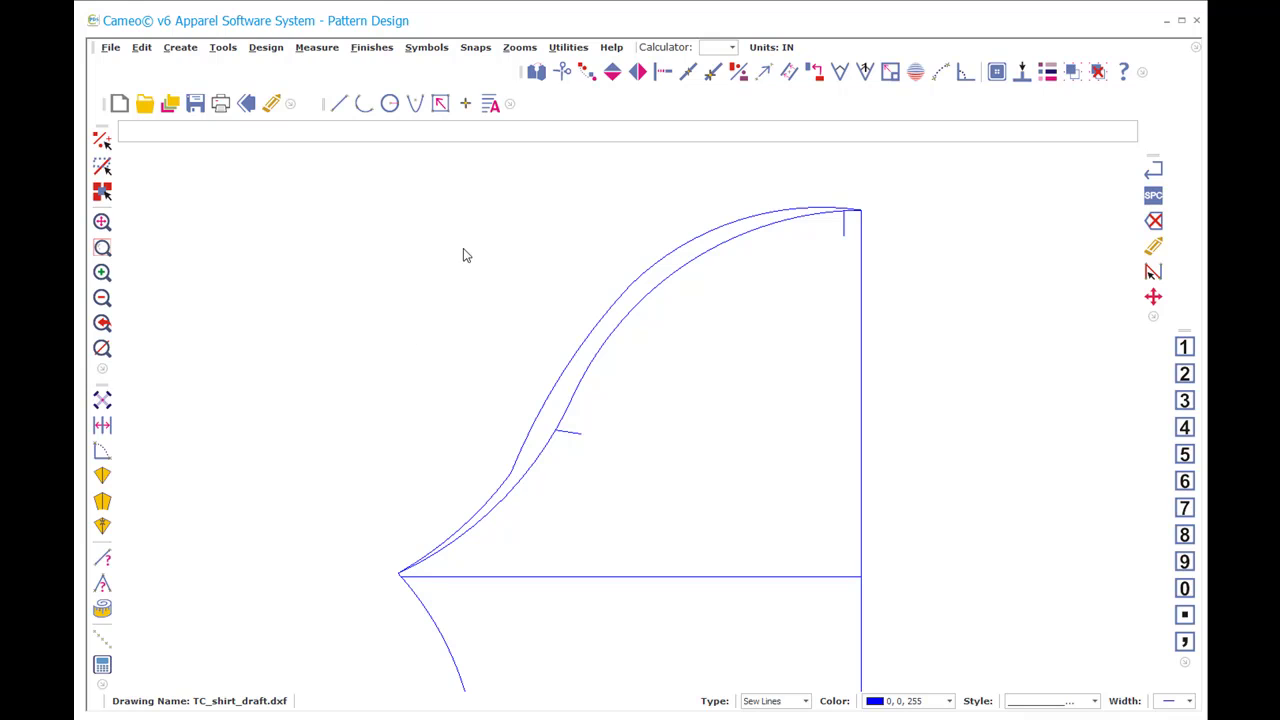
type("mp")
left_click(557, 430)
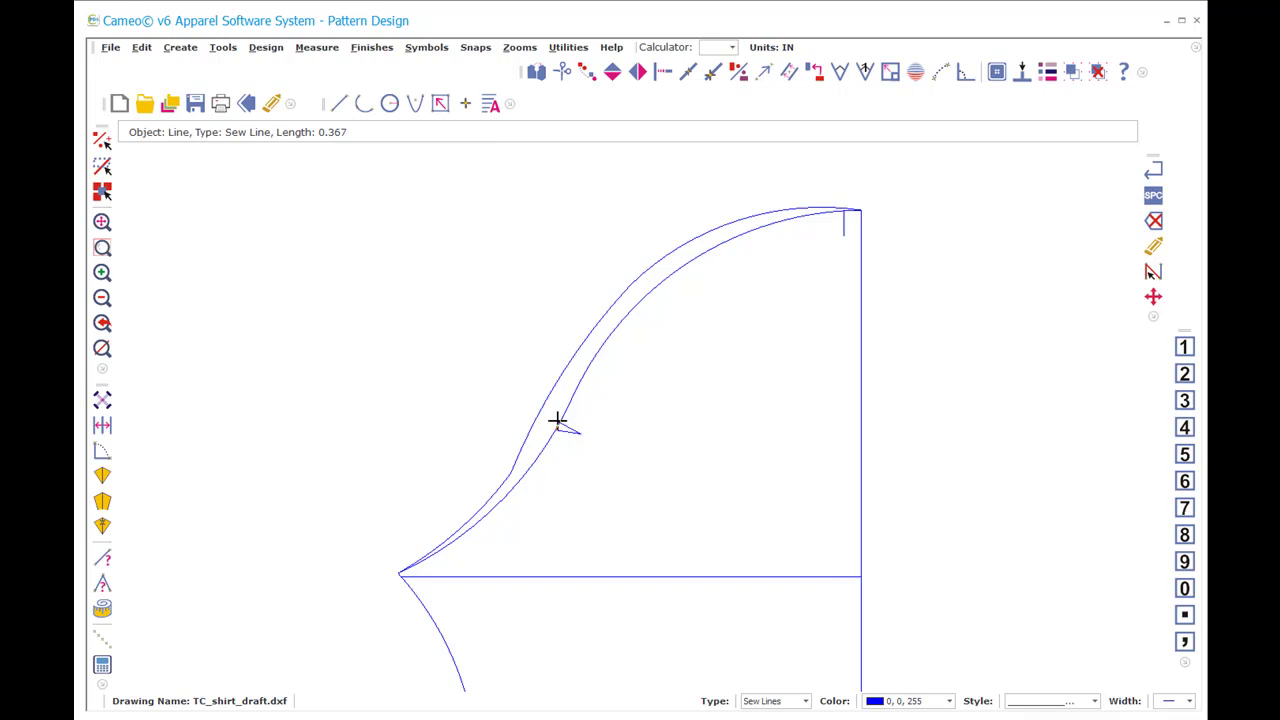
left_click(557, 431)
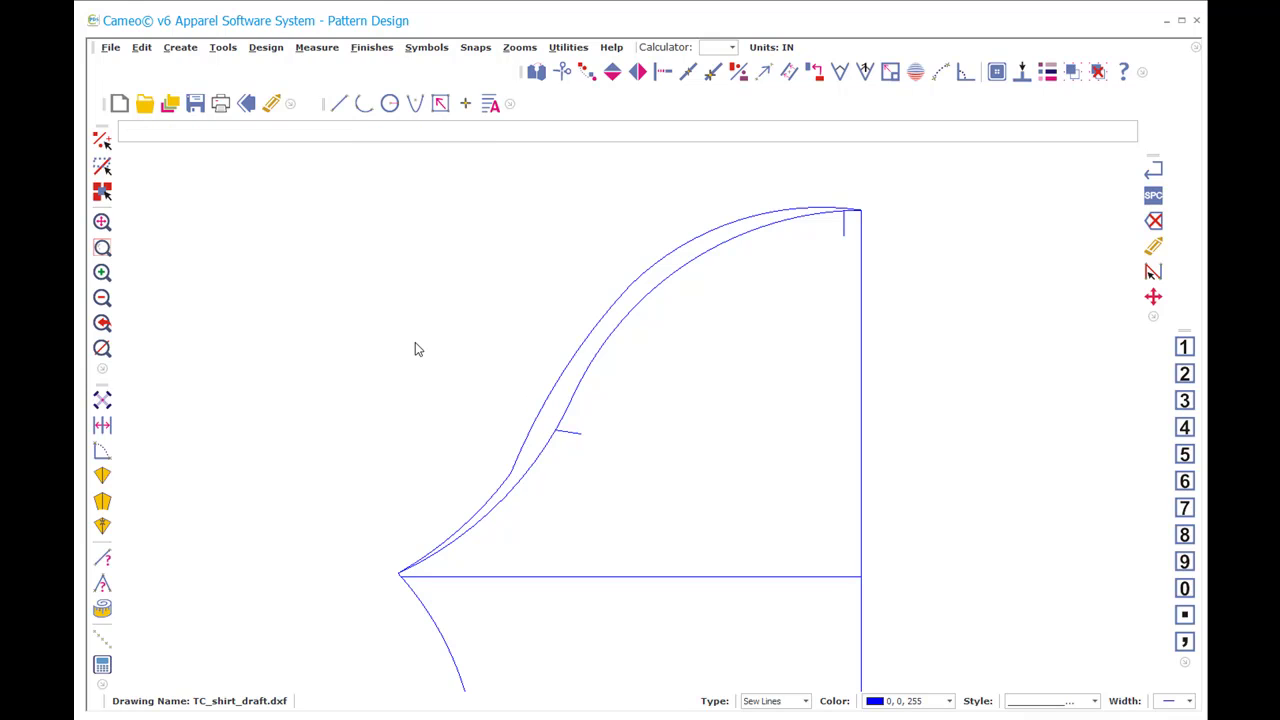
Step: Display the end and middle points of the pattern's lines and arcs
type("CE")
type("p")
left_click(551, 384)
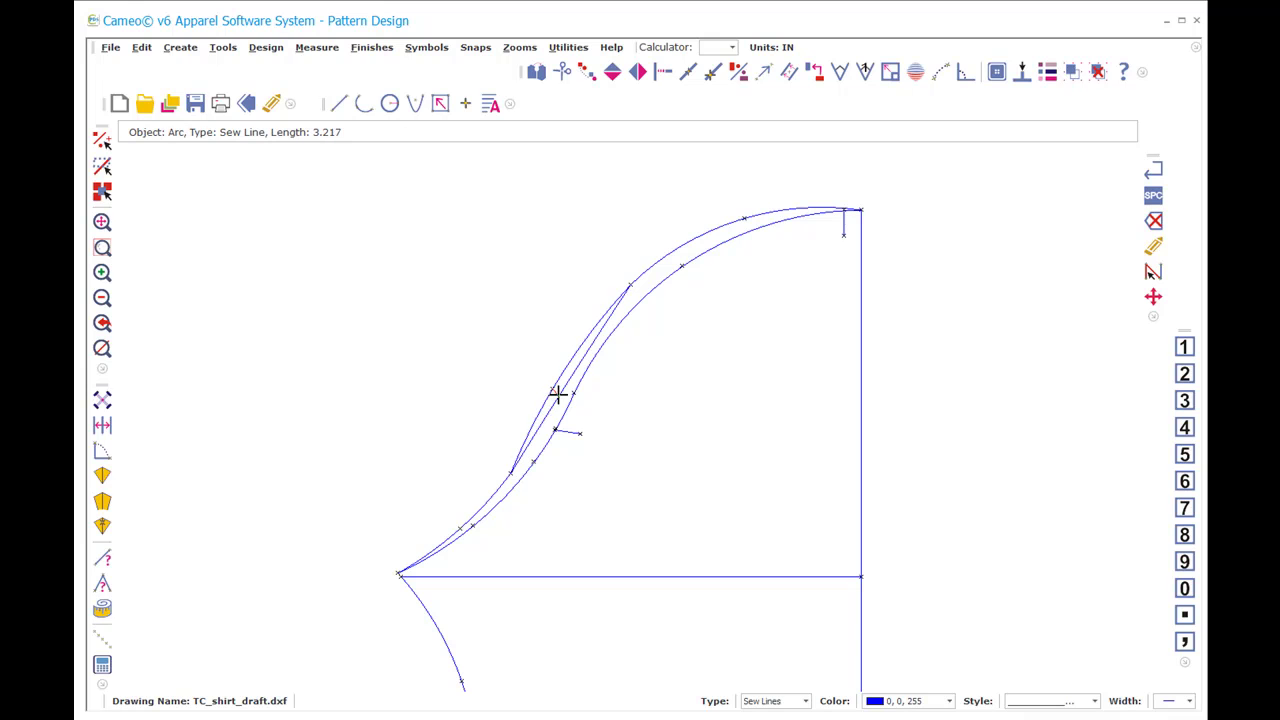
key("Escape")
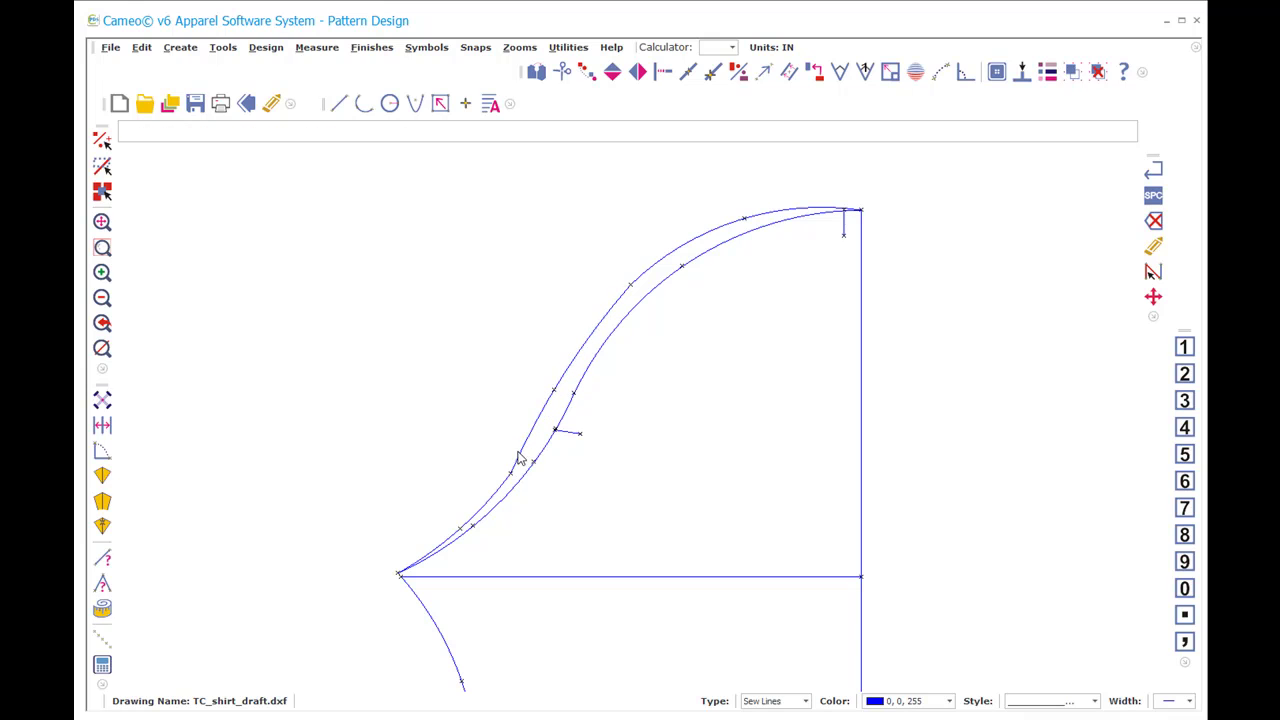
Step: Break the middle arc of the new outer cap line at its midpoint
type("broken.")
left_click(540, 400)
left_click(551, 389)
left_click(573, 394)
Step: Move the joint and middle points of the new outer cap arcs slightly inward to smooth the transition into the underarm curve
type("mp")
left_click(553, 382)
type("mp")
left_click(629, 283)
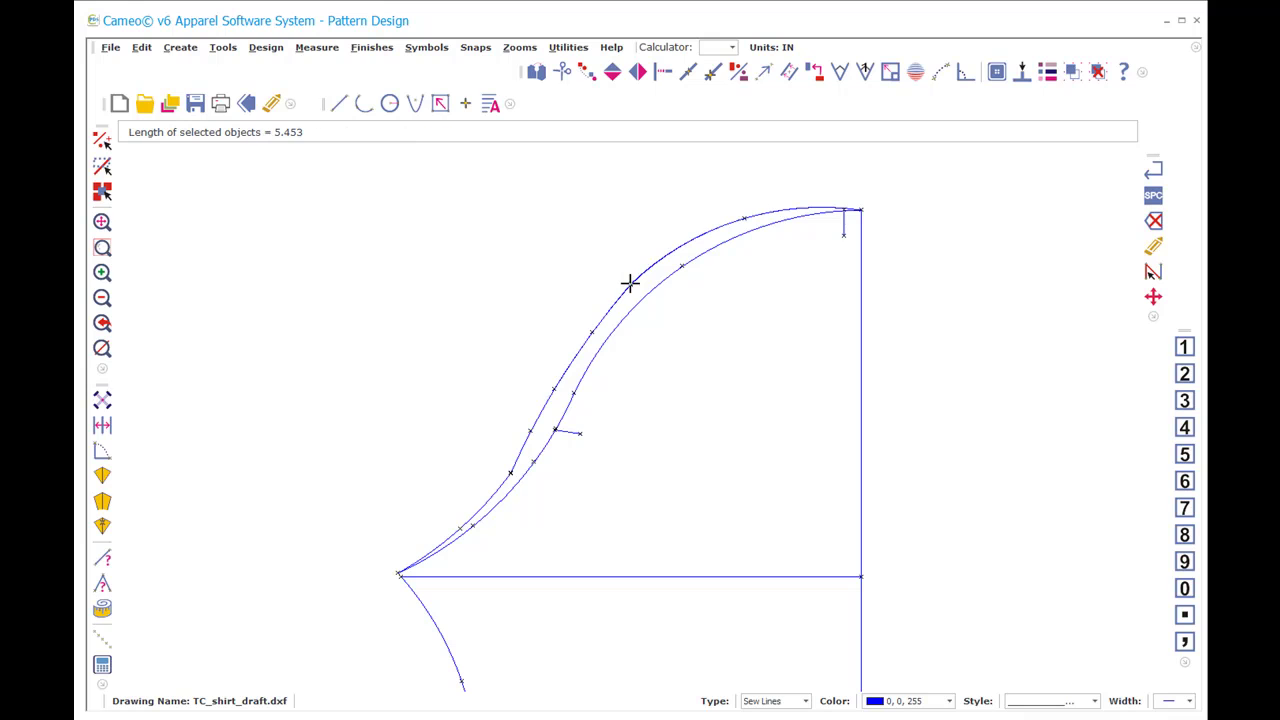
key("Escape")
left_click(551, 386)
left_click(531, 429)
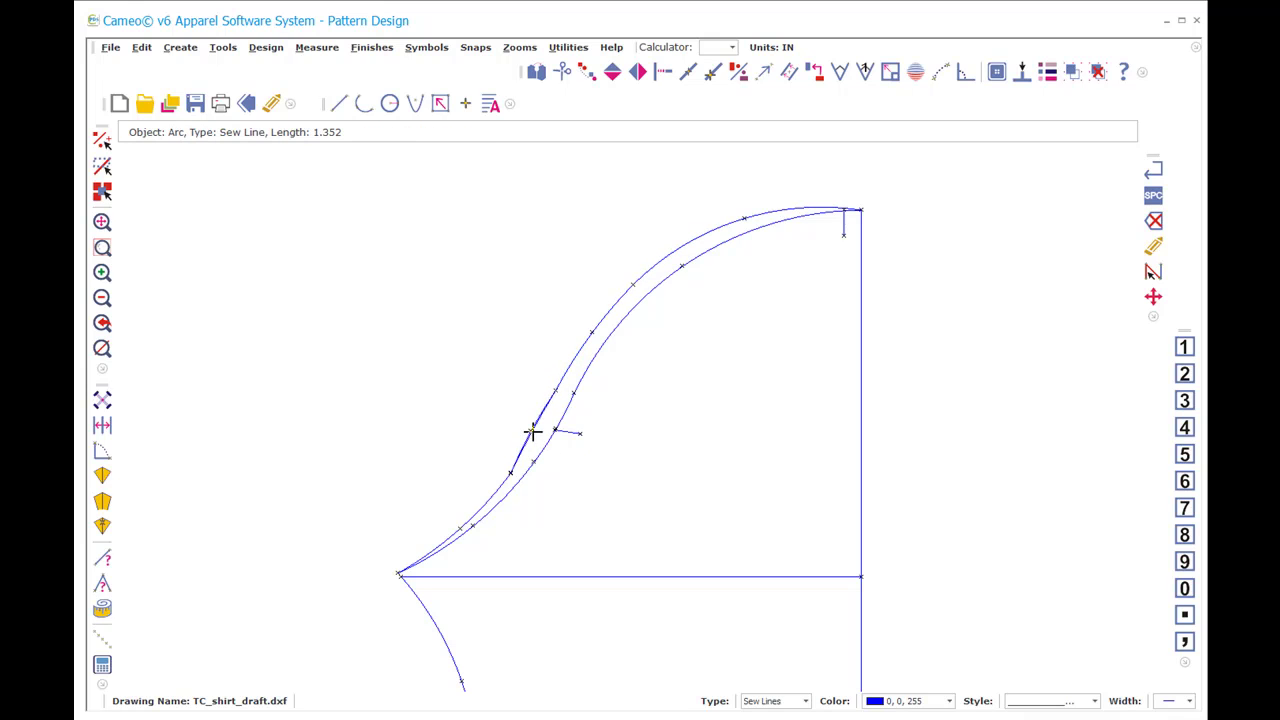
key("Delete")
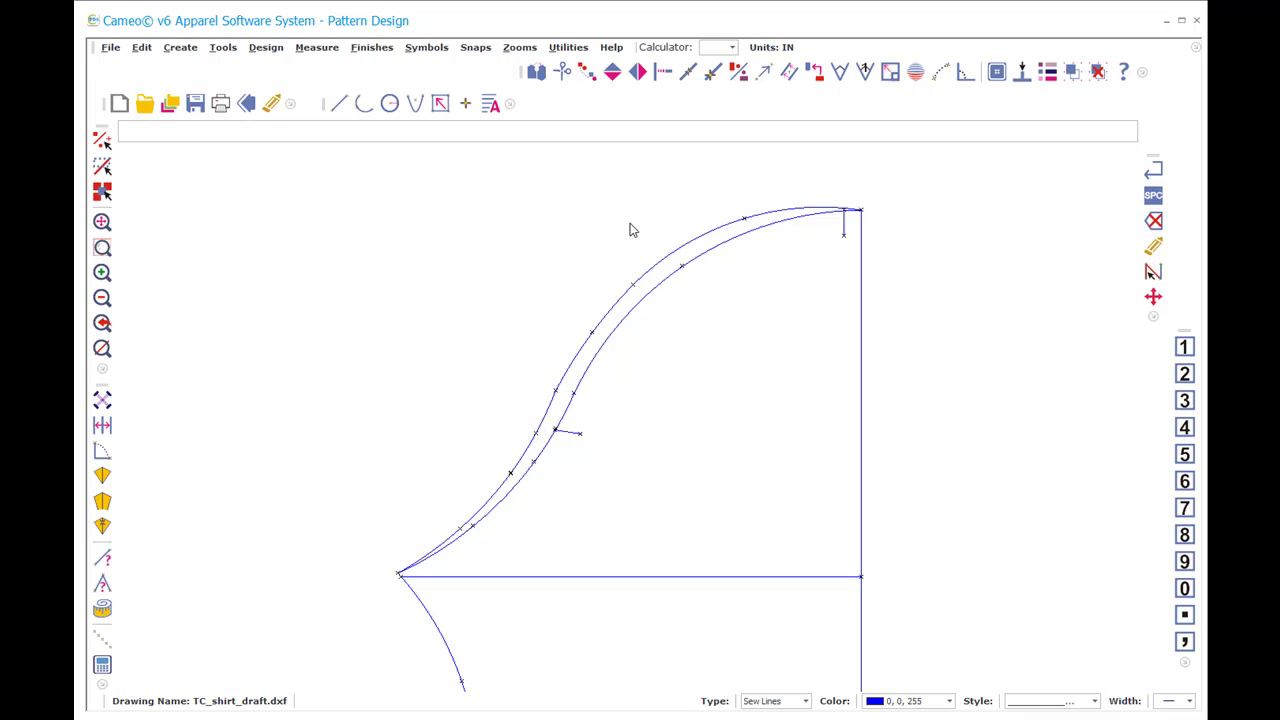
left_click(552, 386)
key("Escape")
Step: Draw a short line from the sleeve notch's cap end outward across the new outer cap curve
key("l")
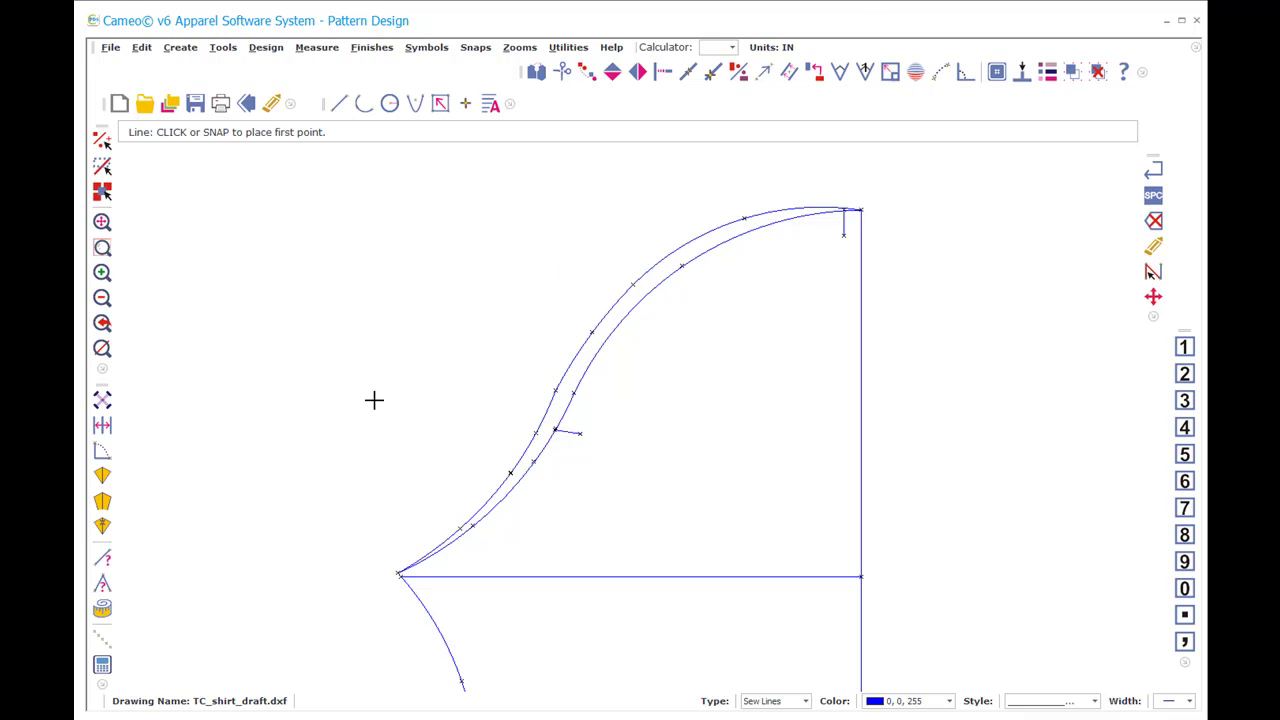
key("z")
key("w")
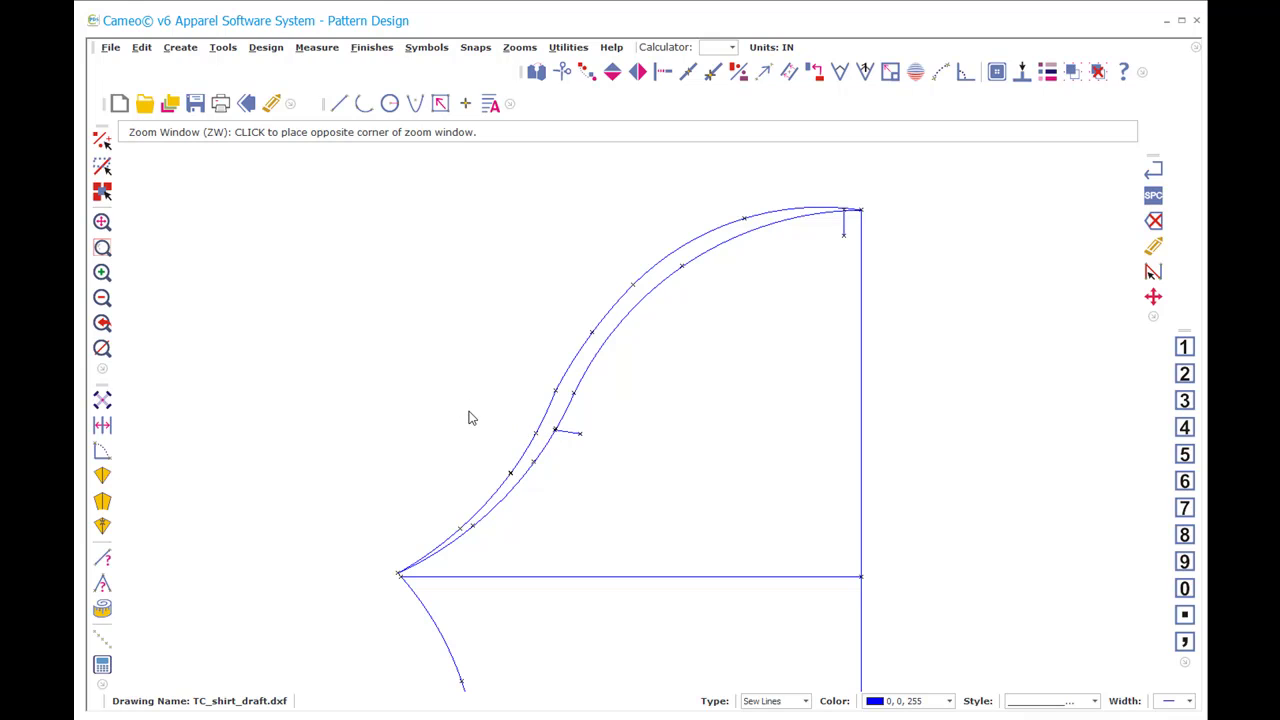
left_click(530, 419)
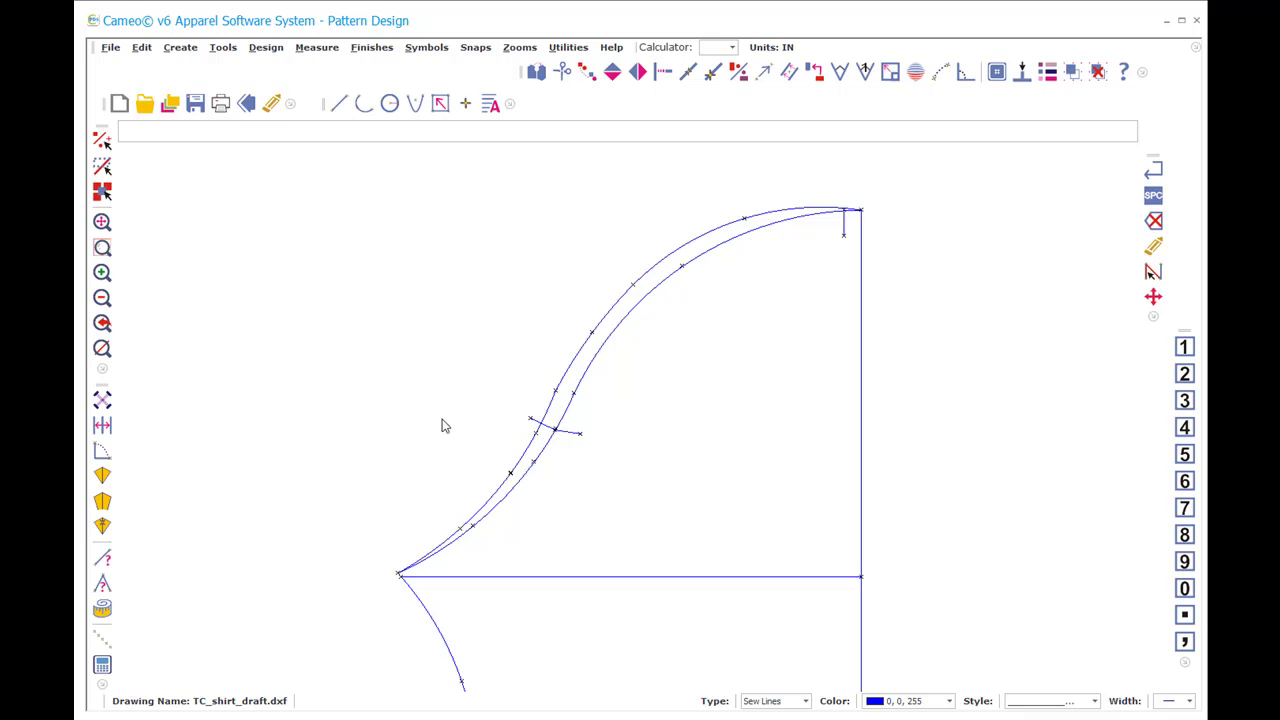
scroll(325, 390, "down", 3)
key("Return")
key("Escape")
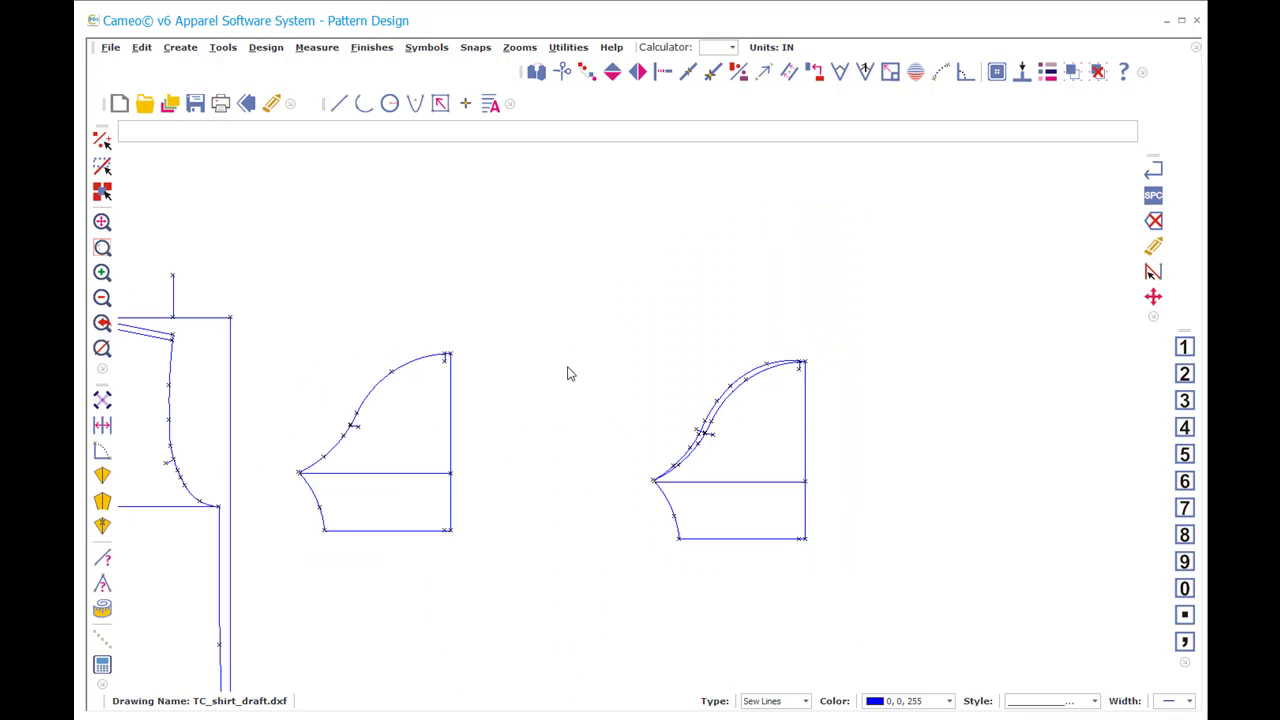
Step: Clear the displayed point marks and mirror the half sleeve with the double cap line across its vertical centre line into a full sleeve
type("C")
key("Return")
type("ZW")
key("Return")
left_click(557, 280)
left_click(863, 543)
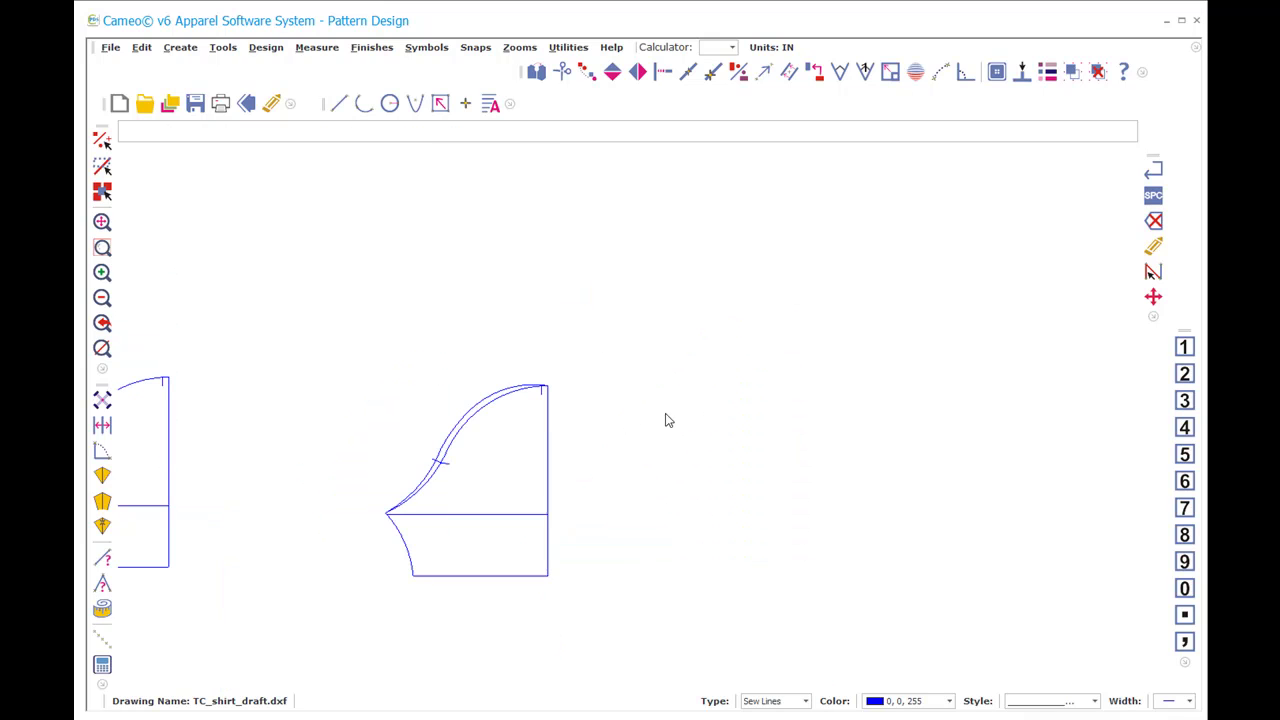
left_click(318, 345)
left_click(686, 646)
type("MI")
key("Return")
left_click(548, 454)
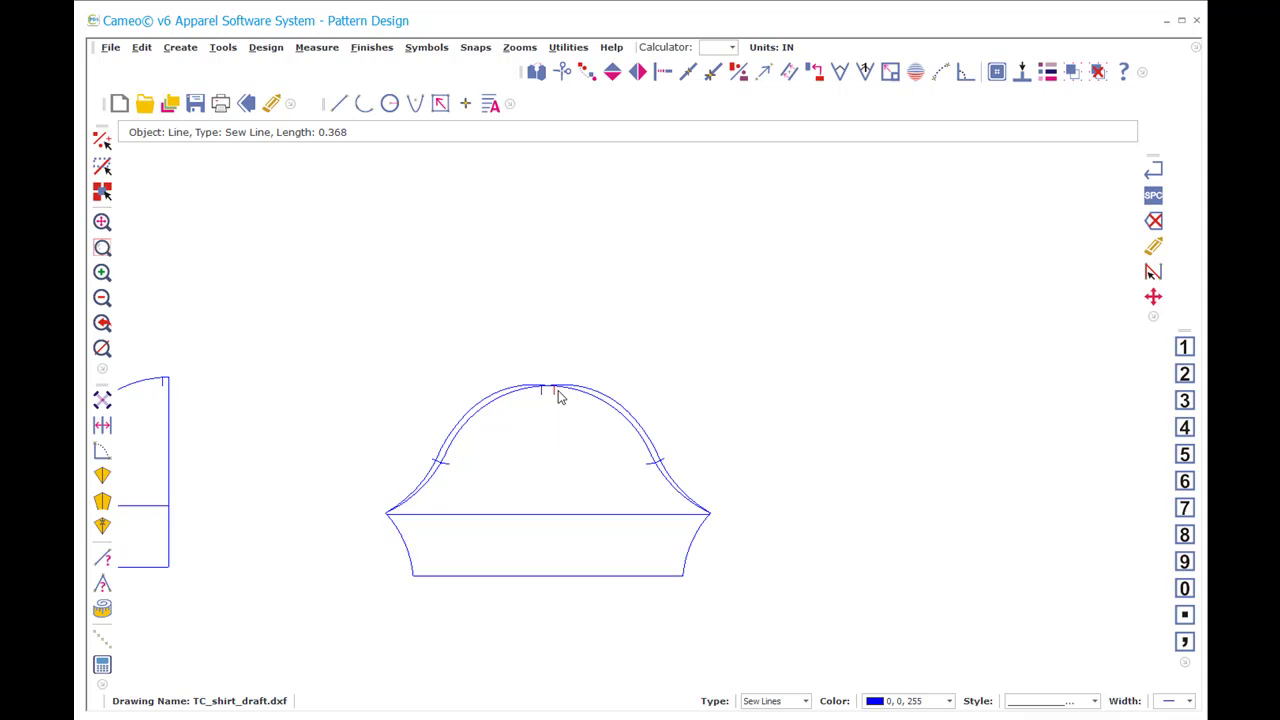
Step: Delete the inner cap curve, its side notch and the cap-top notch from the full sleeve's left half
type("ZW")
key("Return")
left_click(383, 343)
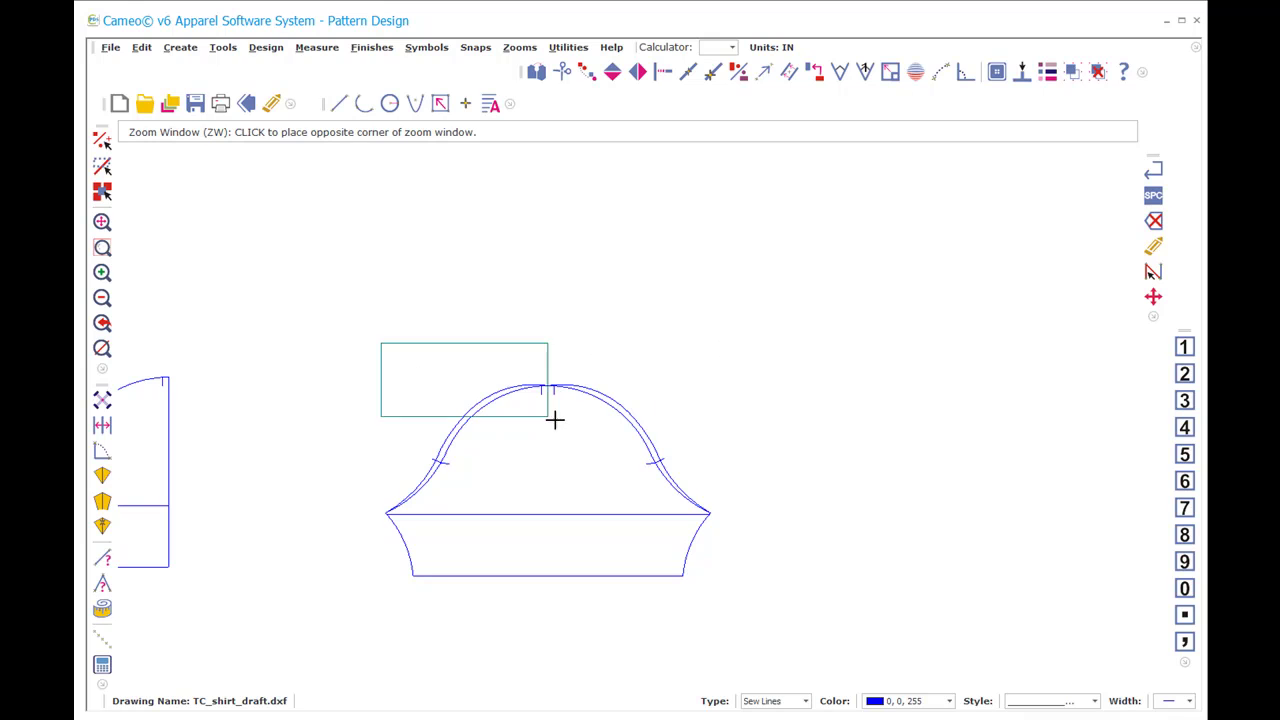
left_click(744, 589)
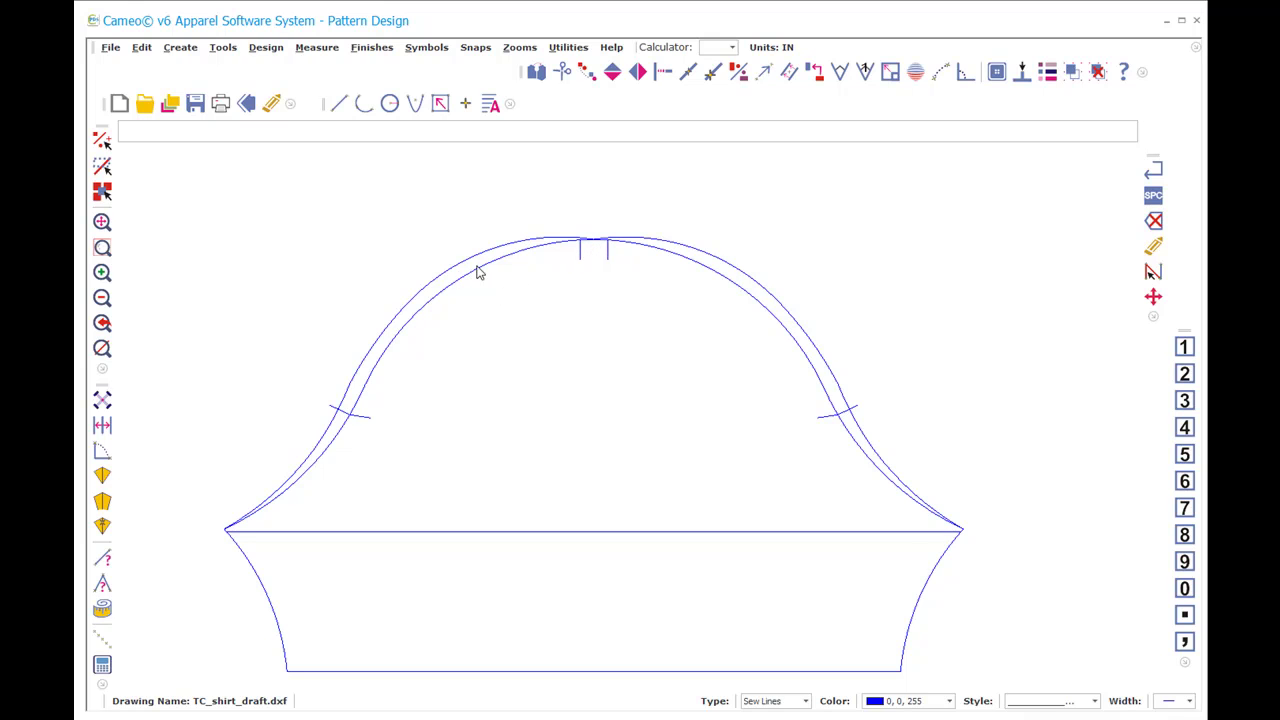
left_click(532, 260)
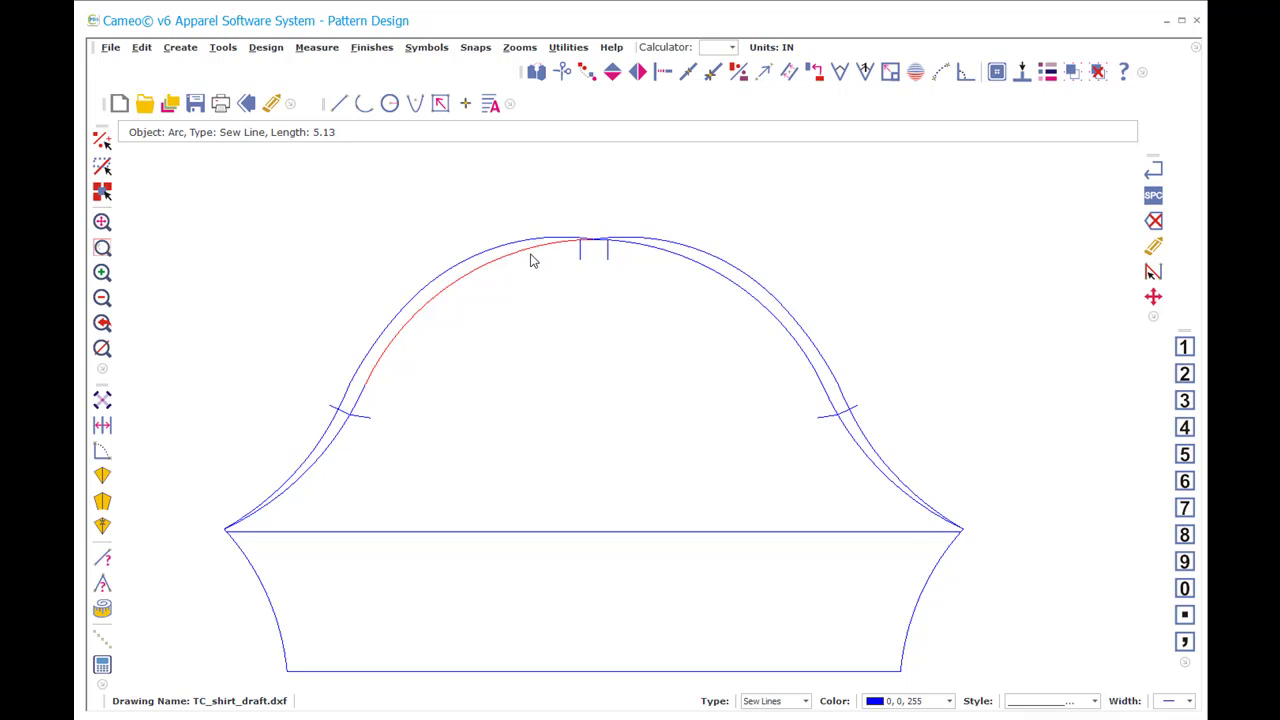
key("Delete")
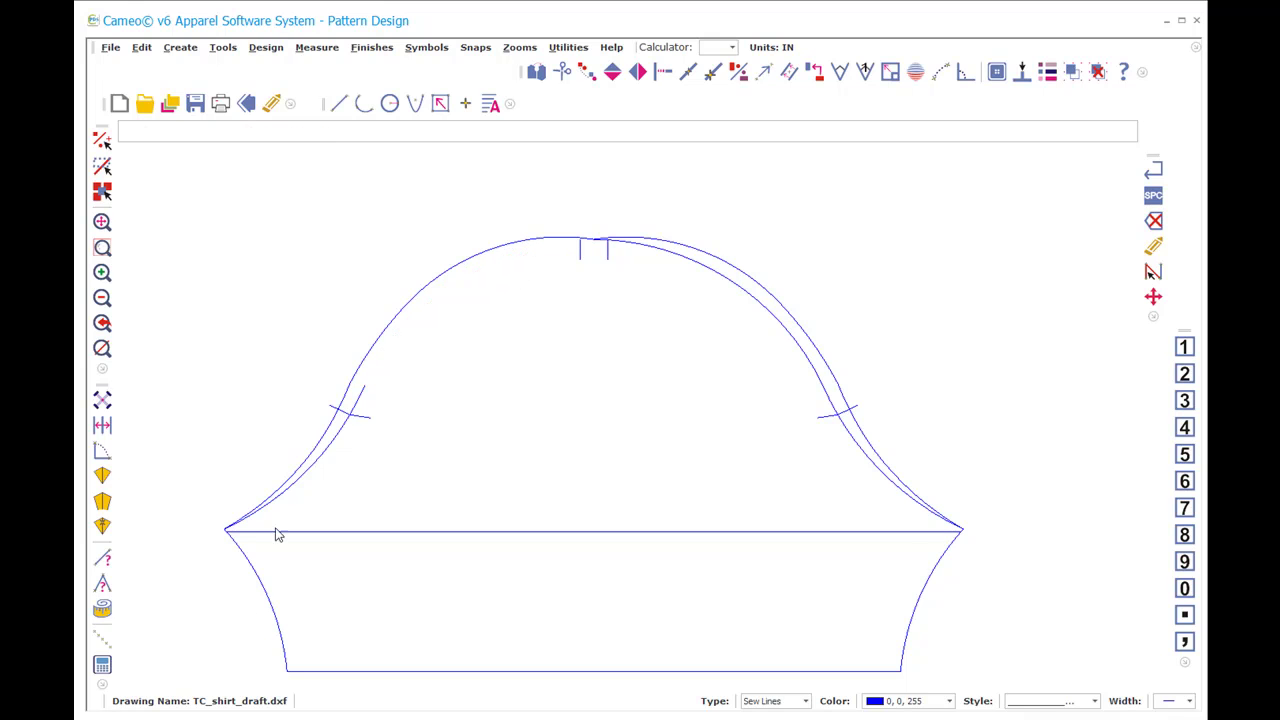
left_click(361, 412)
key("Delete")
left_click(582, 248)
key("Delete")
Step: Delete the outer cap curve's arcs from the full sleeve's right half, keeping the inner curve
left_click(630, 241)
key("Delete")
left_click(786, 314)
key("Delete")
left_click(848, 412)
key("Delete")
left_click(880, 452)
key("Delete")
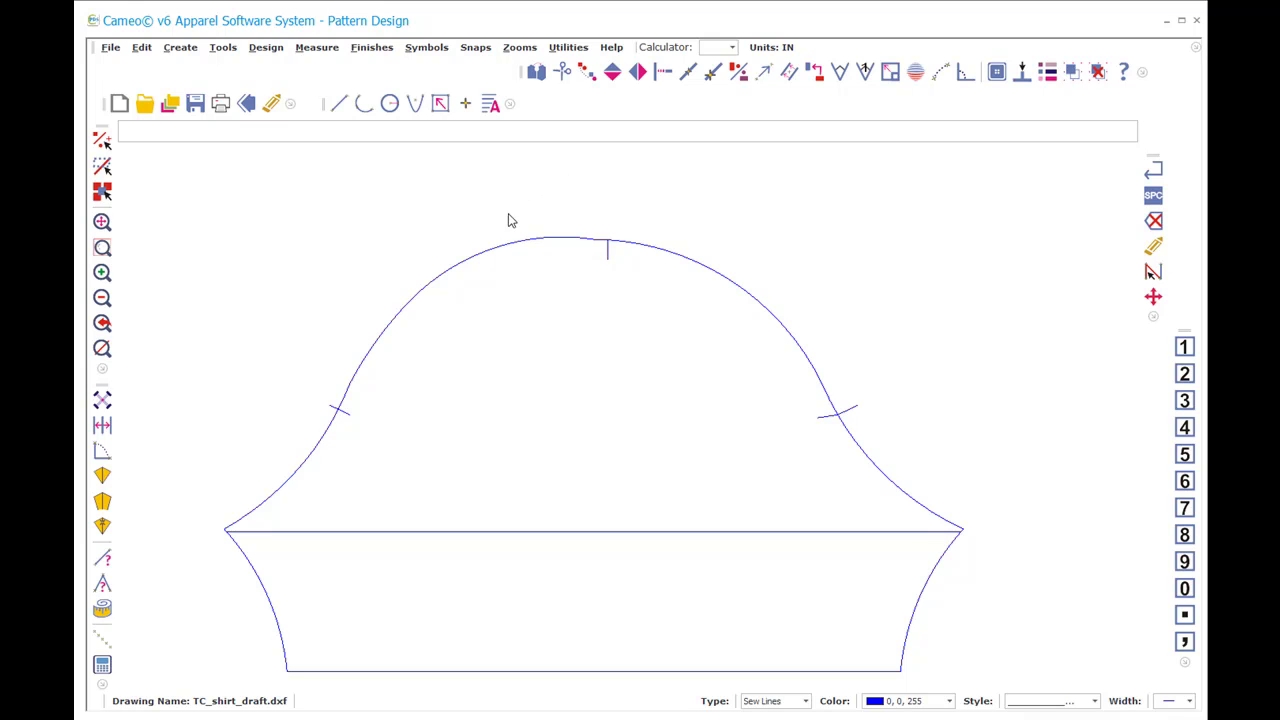
Step: Adjust the left upper cap arc to run smoothly into the cap top and delete the outward extension of the right notch
type("p")
key("Return")
left_click(501, 245)
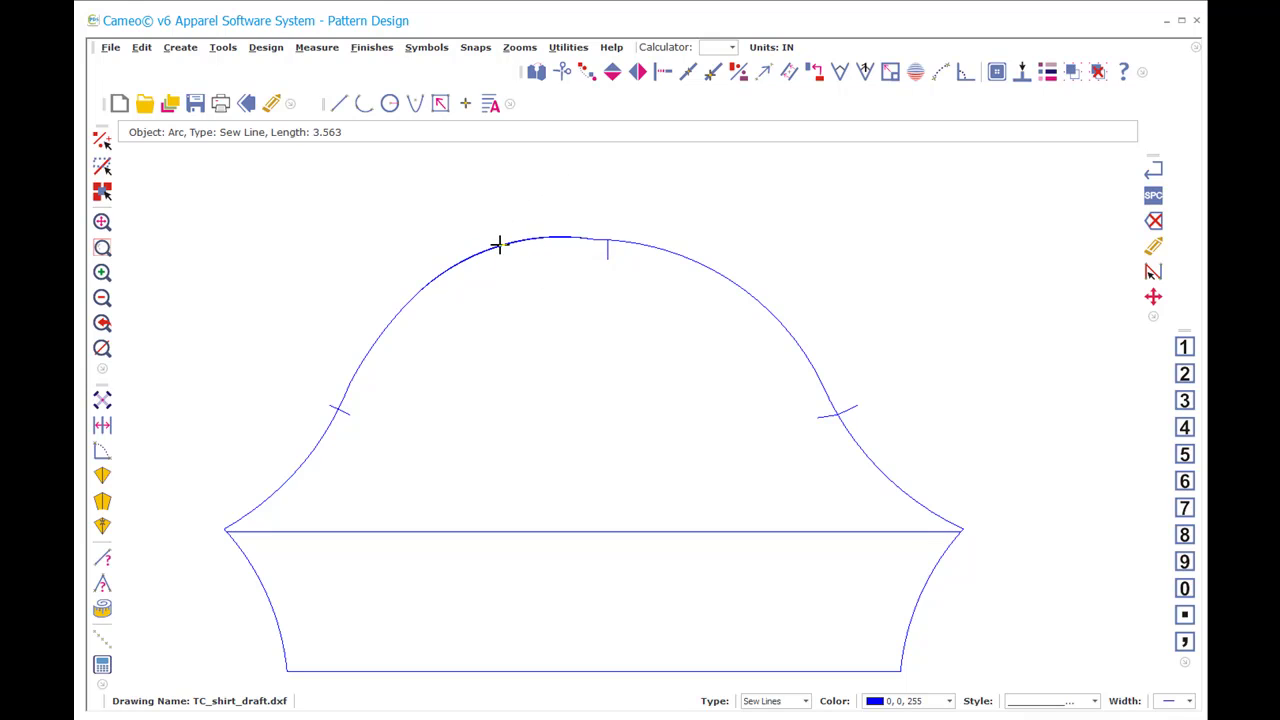
right_click(503, 249)
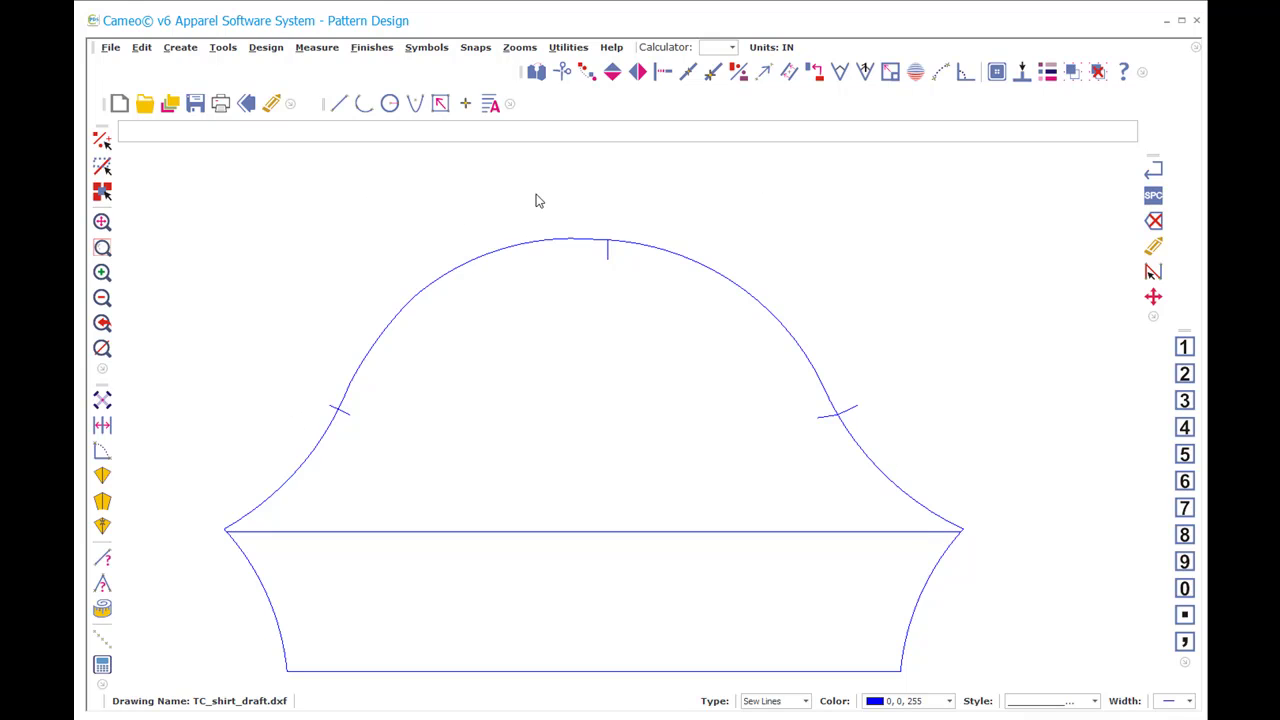
left_click(850, 411)
key("Escape")
Step: Draw a vertical line on the full sleeve left of its centre, from below the cap down to above the hem
scroll(917, 283, "down", 1)
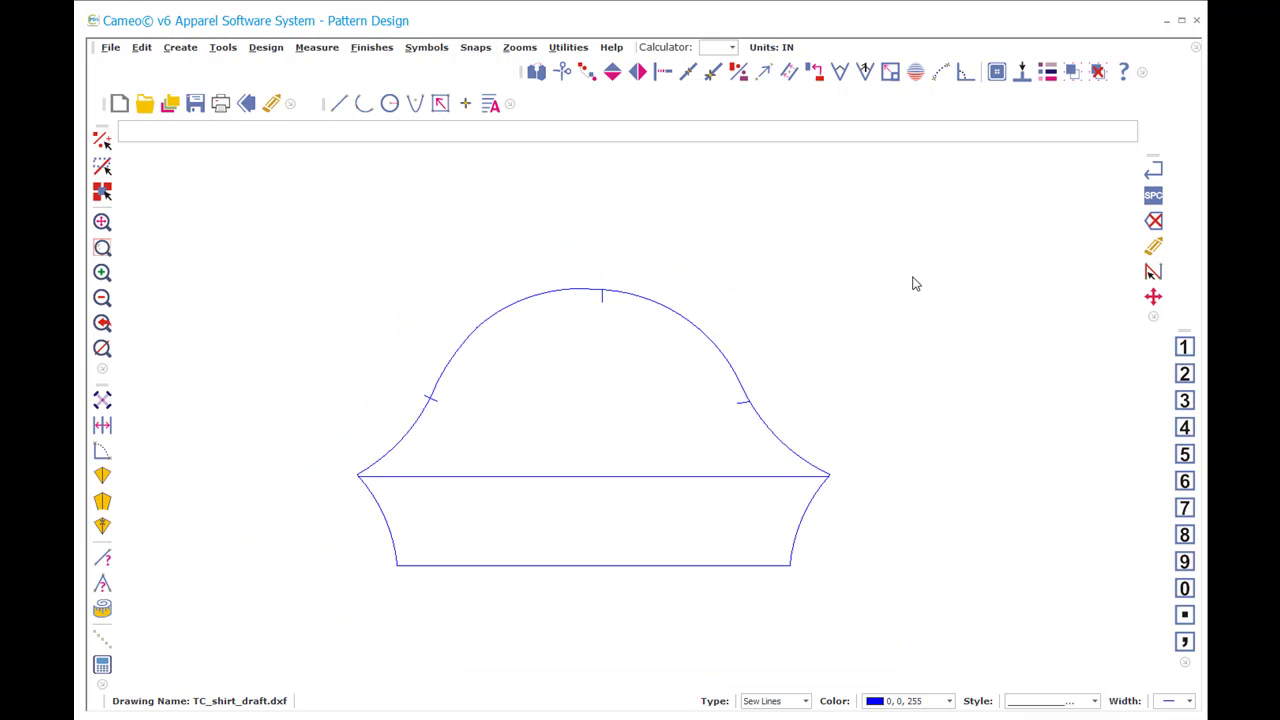
key("l")
left_click(544, 326)
left_click(544, 535)
scroll(631, 424, "down", 3)
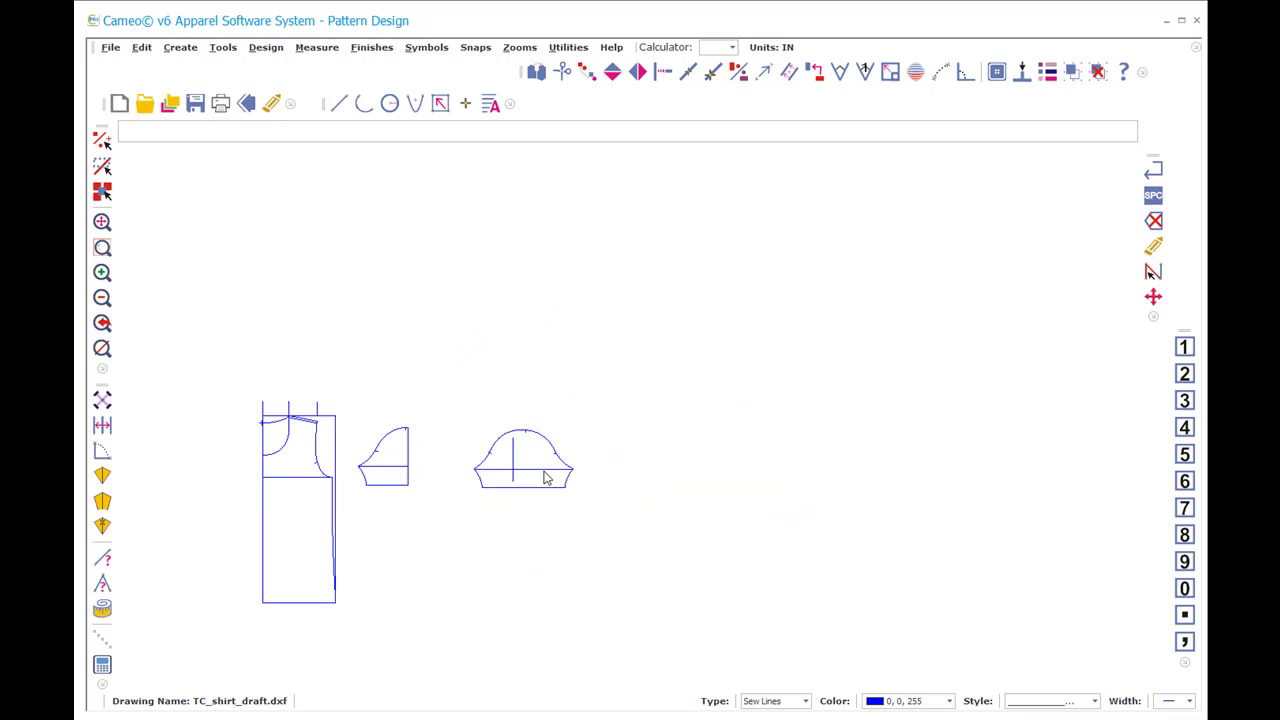
Step: Examine the body draft's shoulder and neck area, where the two shoulder lines meet the neckline
left_click_drag(203, 385, 335, 655)
key("Escape")
key("z")
key("w")
left_click(205, 397)
left_click(414, 607)
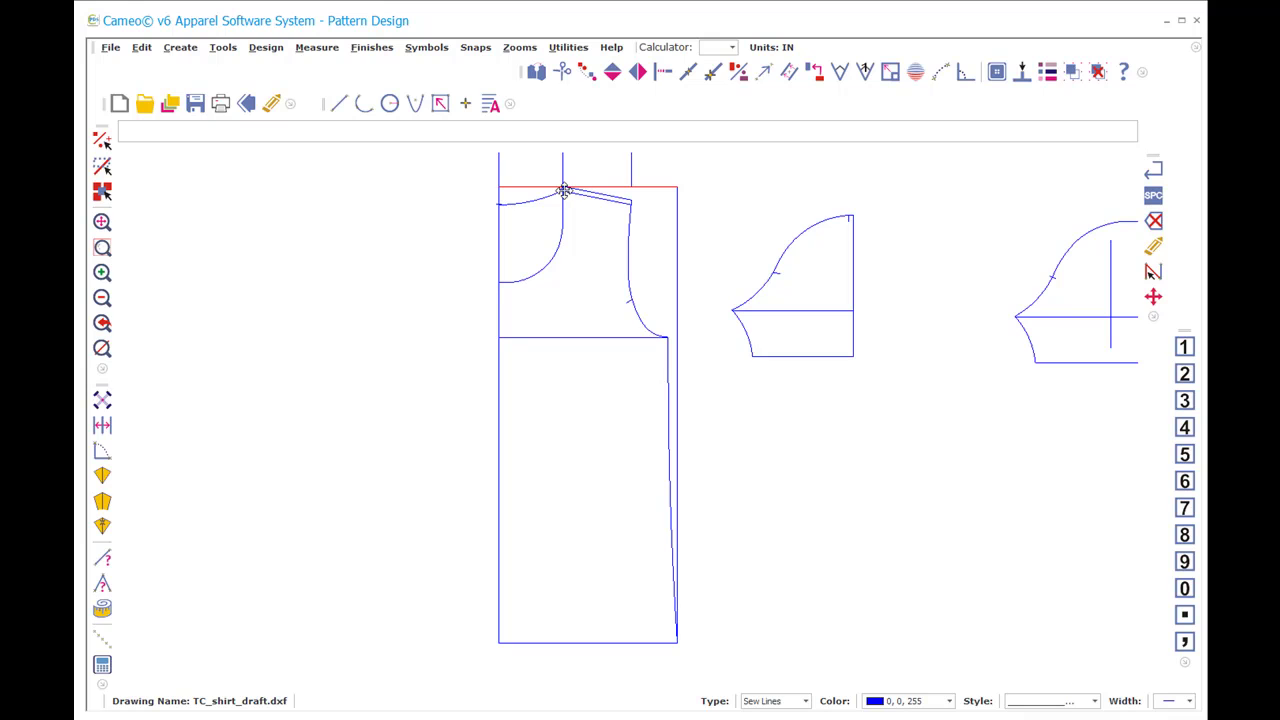
key("z")
key("w")
left_click(455, 154)
left_click(771, 249)
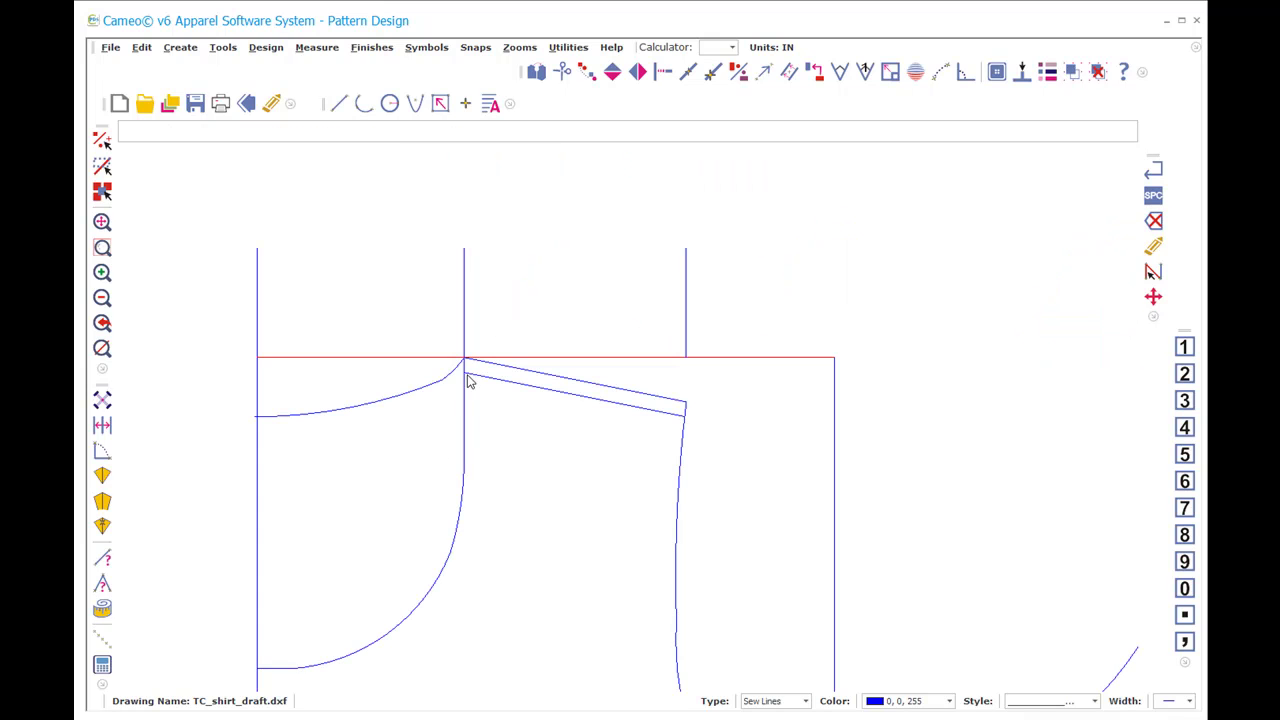
scroll(640, 428, "down", 3)
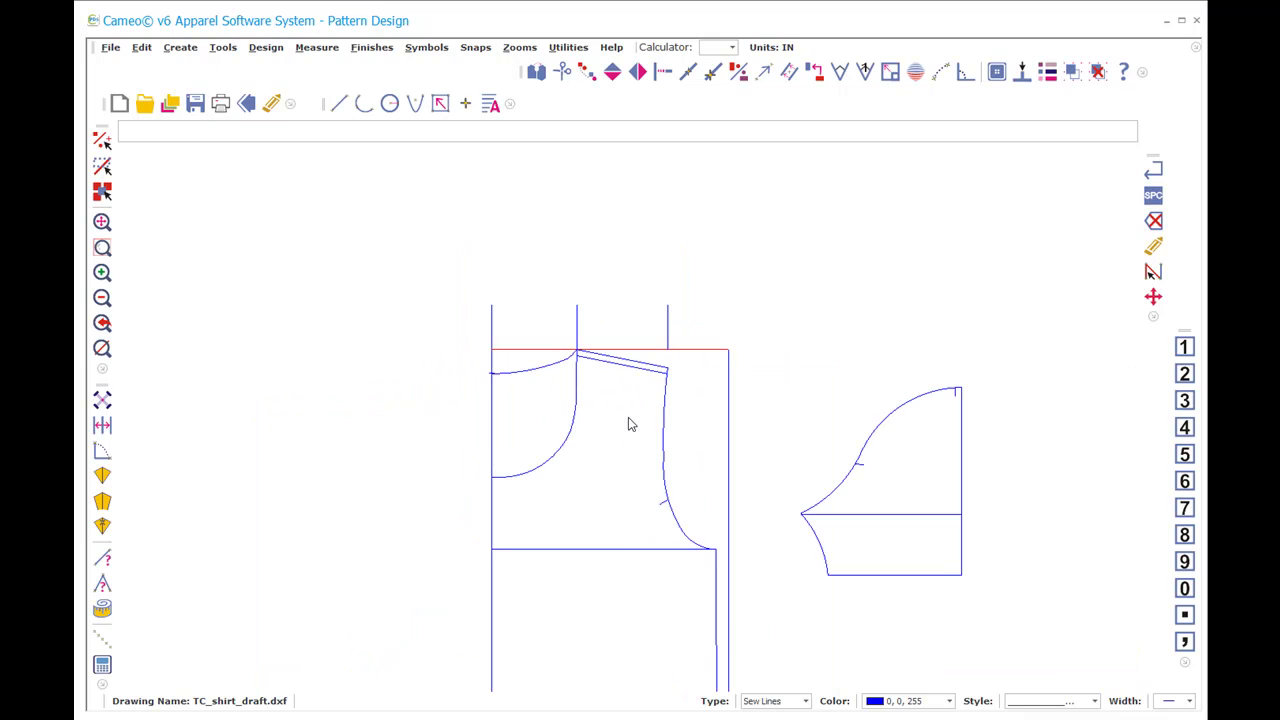
scroll(657, 481, "down", 2)
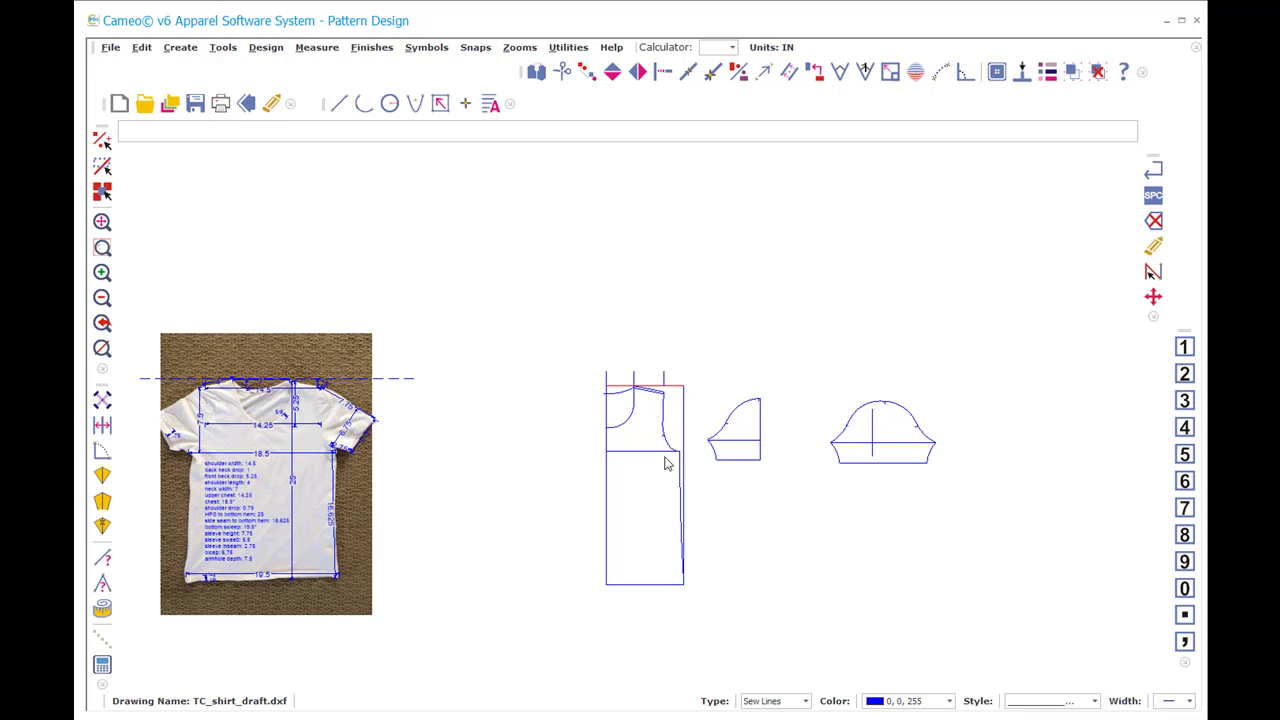
Step: Make one copy of the whole body draft and place it level with the original, beyond the full sleeve
left_click_drag(538, 320, 697, 626)
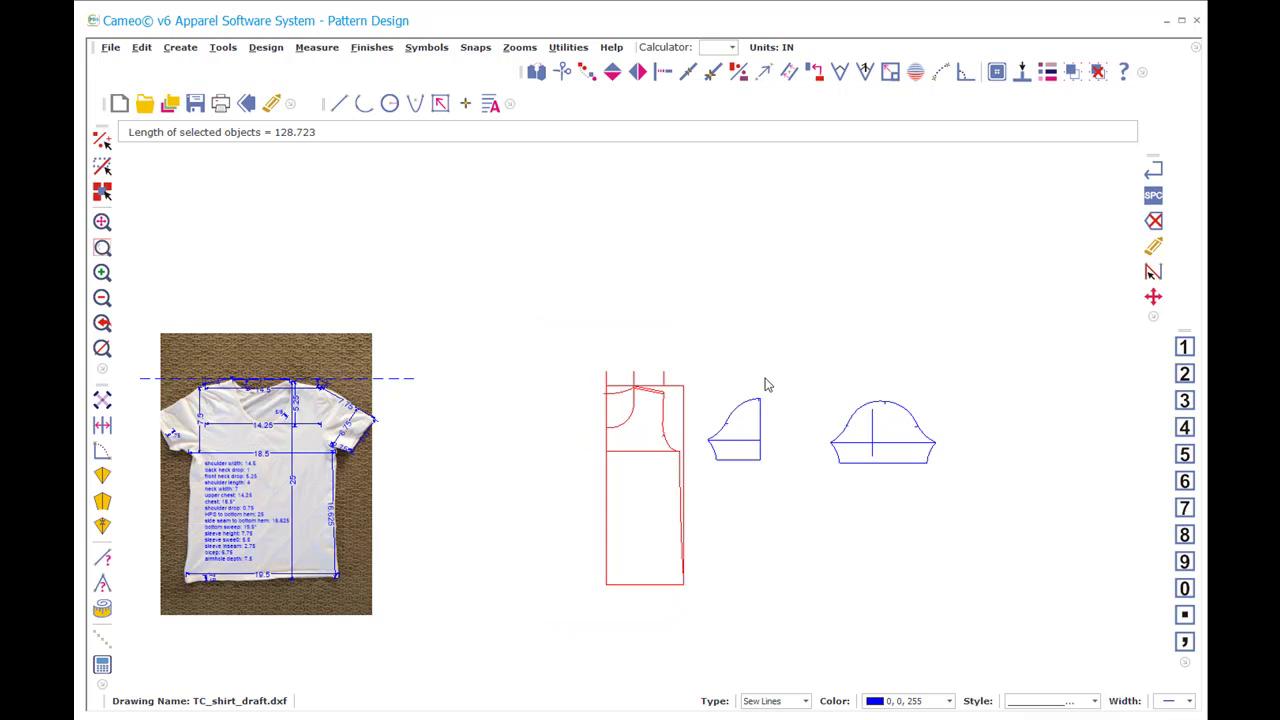
key("c")
key("o")
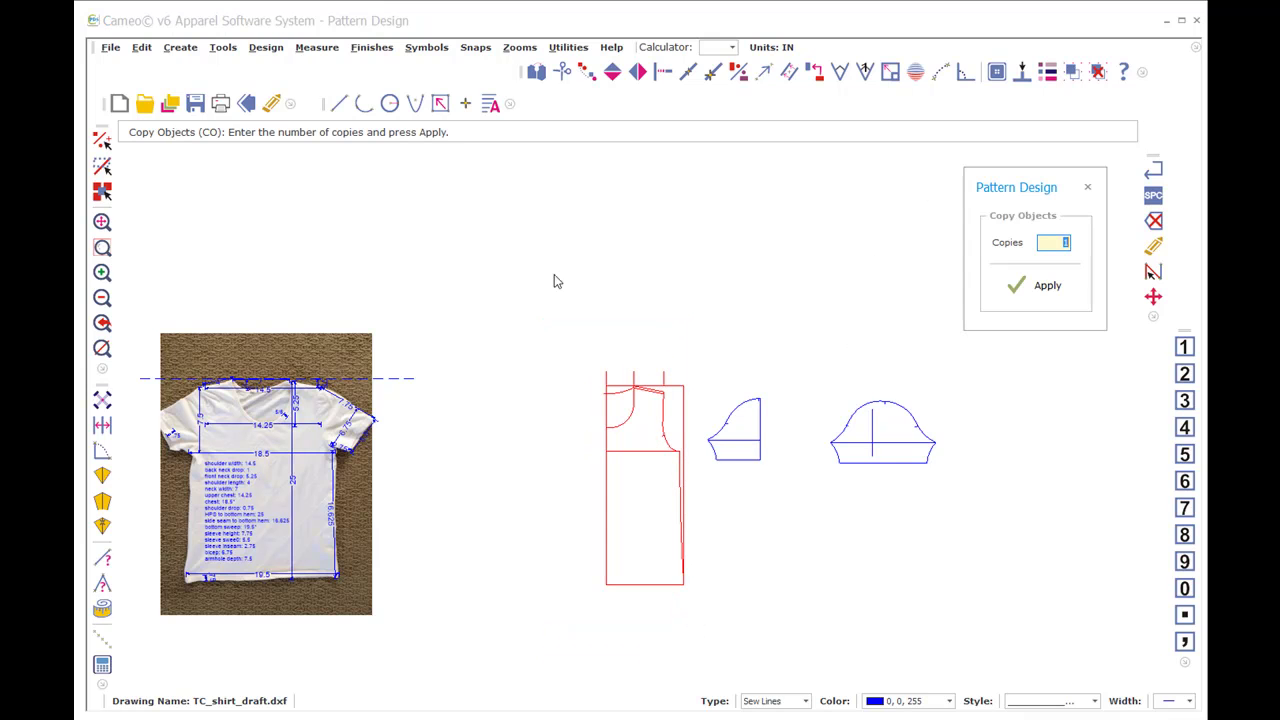
left_click(1031, 289)
left_click(679, 498)
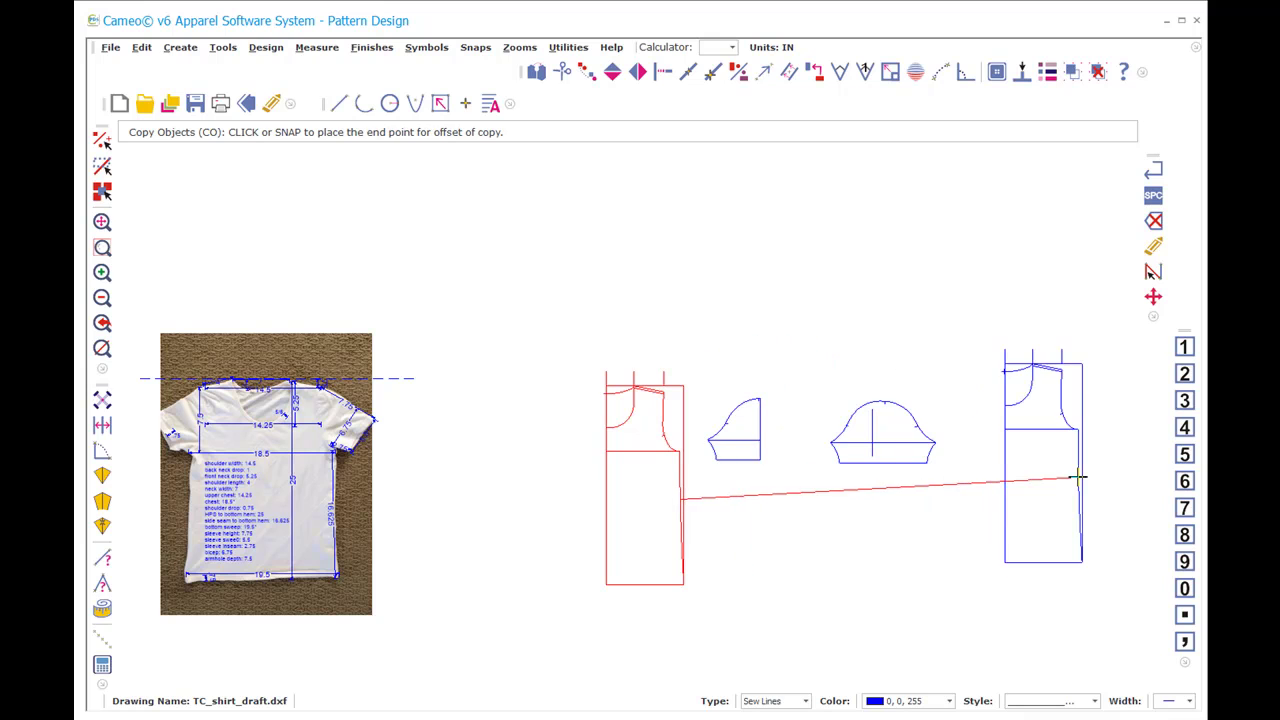
left_click(1060, 498)
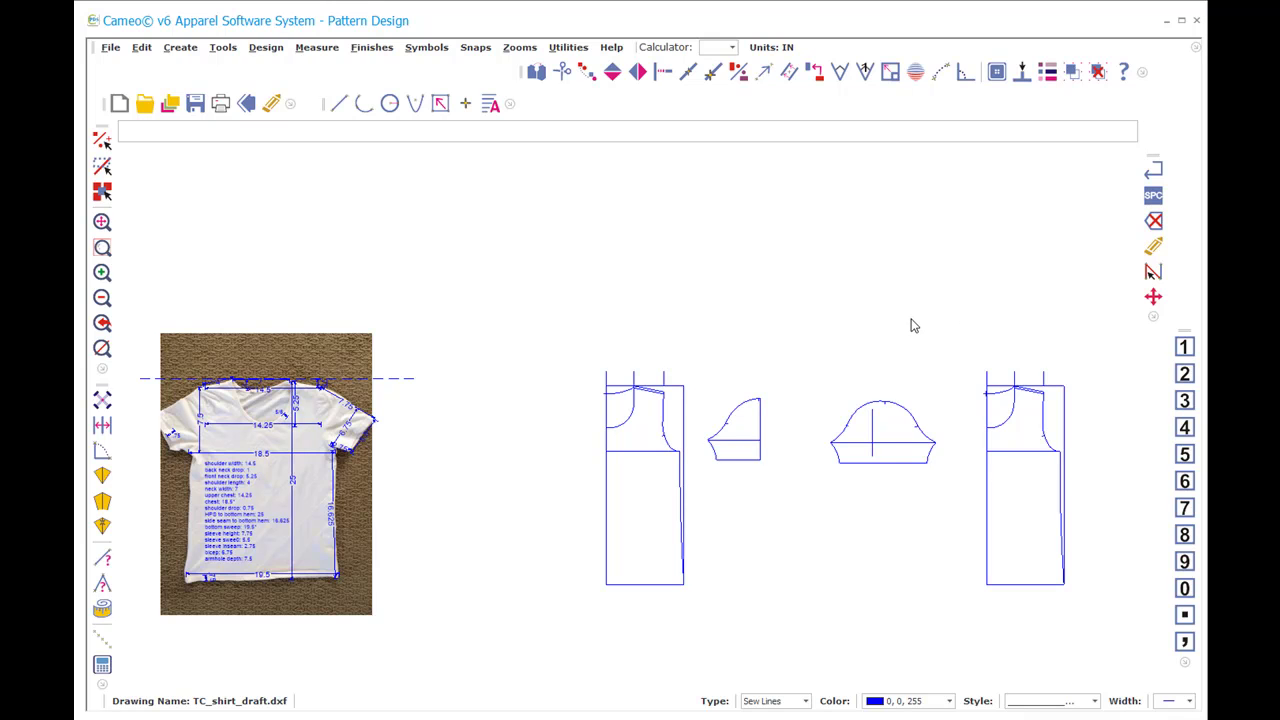
Step: Delete the top horizontal line, the outer vertical side line and the vertical shoulder guide from the body copy
type("zw")
key("Return")
left_click(950, 347)
left_click(1106, 532)
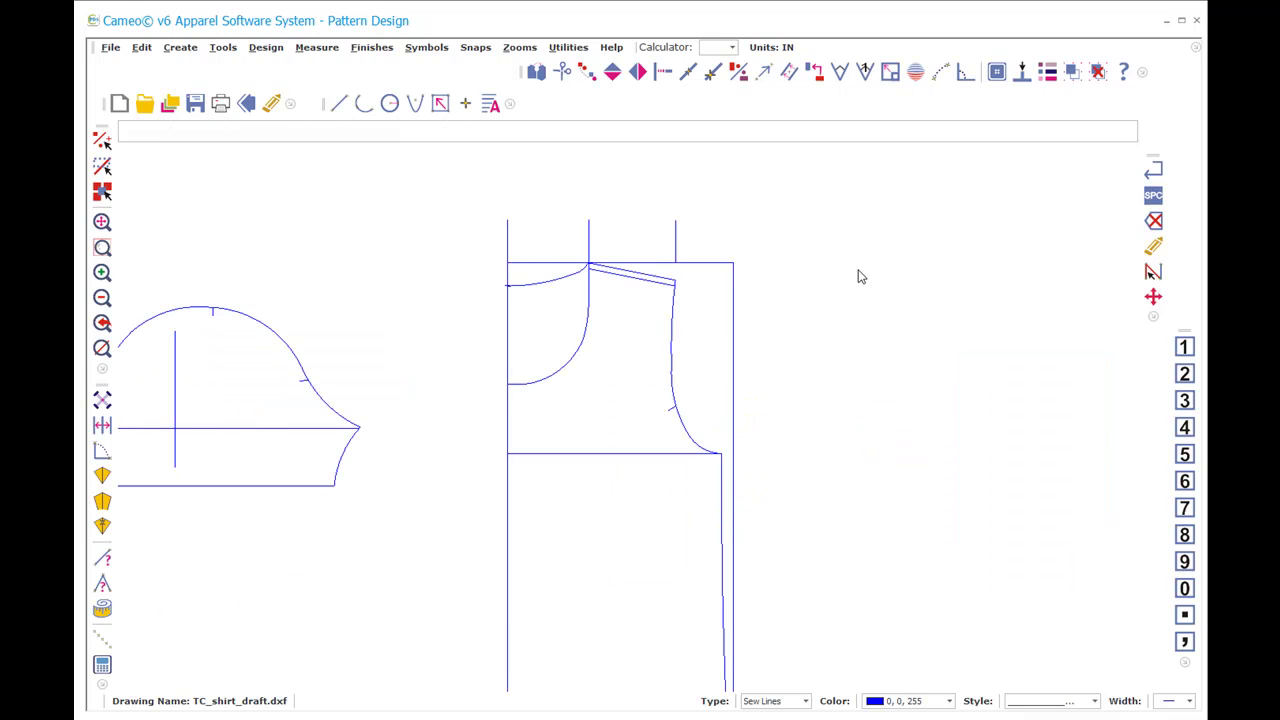
left_click(640, 252)
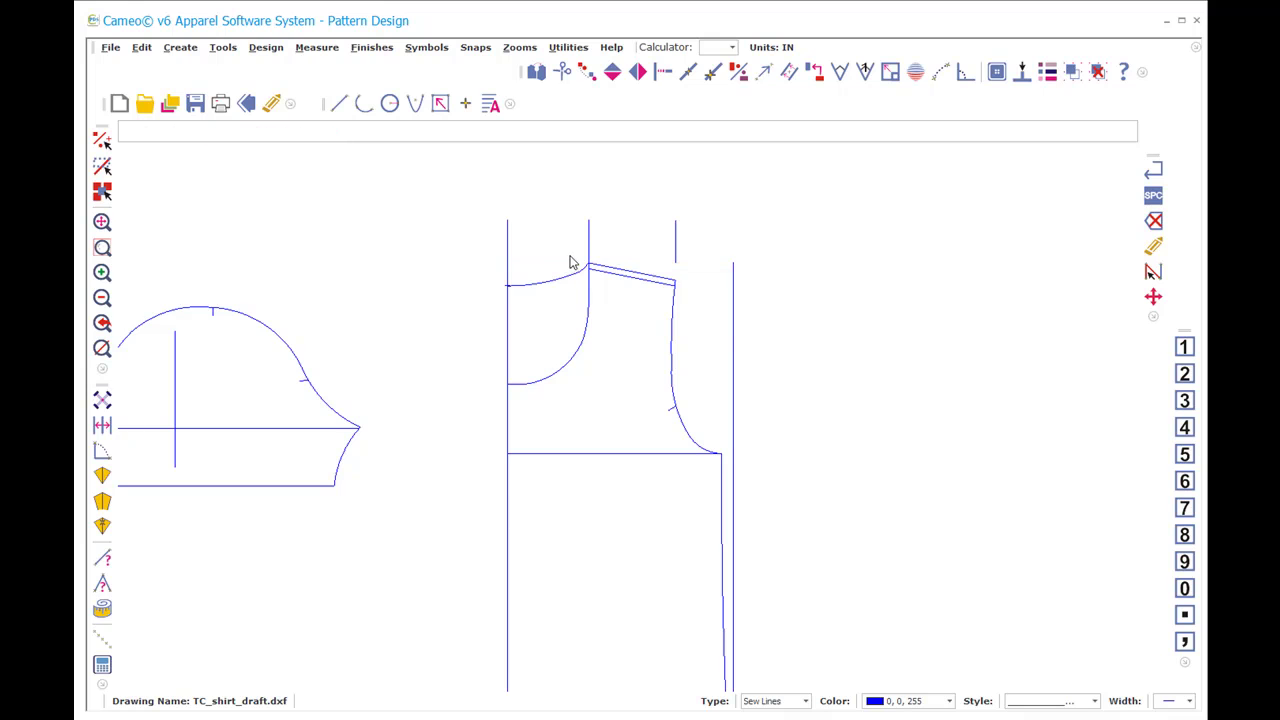
left_click(730, 330)
left_click(674, 247)
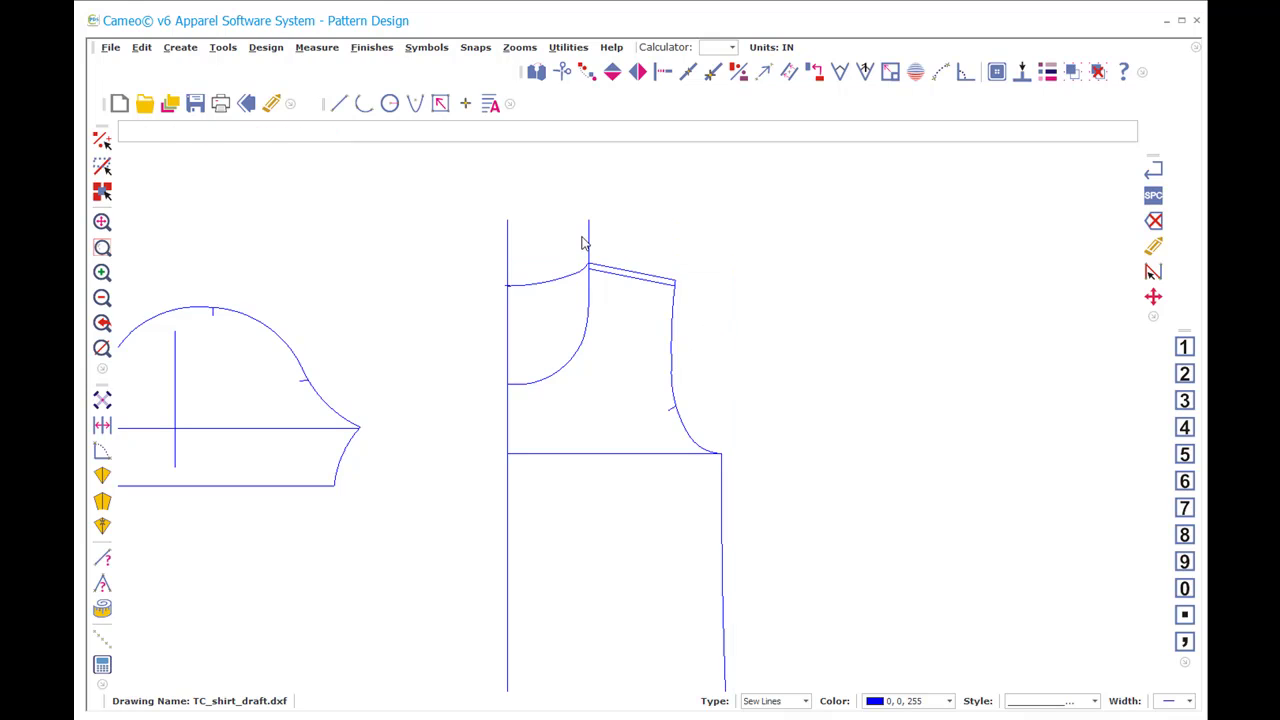
Step: Remove the vertical neck guide, the centre line above the back neckline and the horizontal chest line from the body copy
left_click(588, 240)
left_click(512, 236)
left_click(507, 312)
mouse_move(486, 251)
left_mouse_down()
mouse_move(544, 326)
mouse_move(537, 304)
left_mouse_up()
left_click(686, 454)
right_click(860, 424)
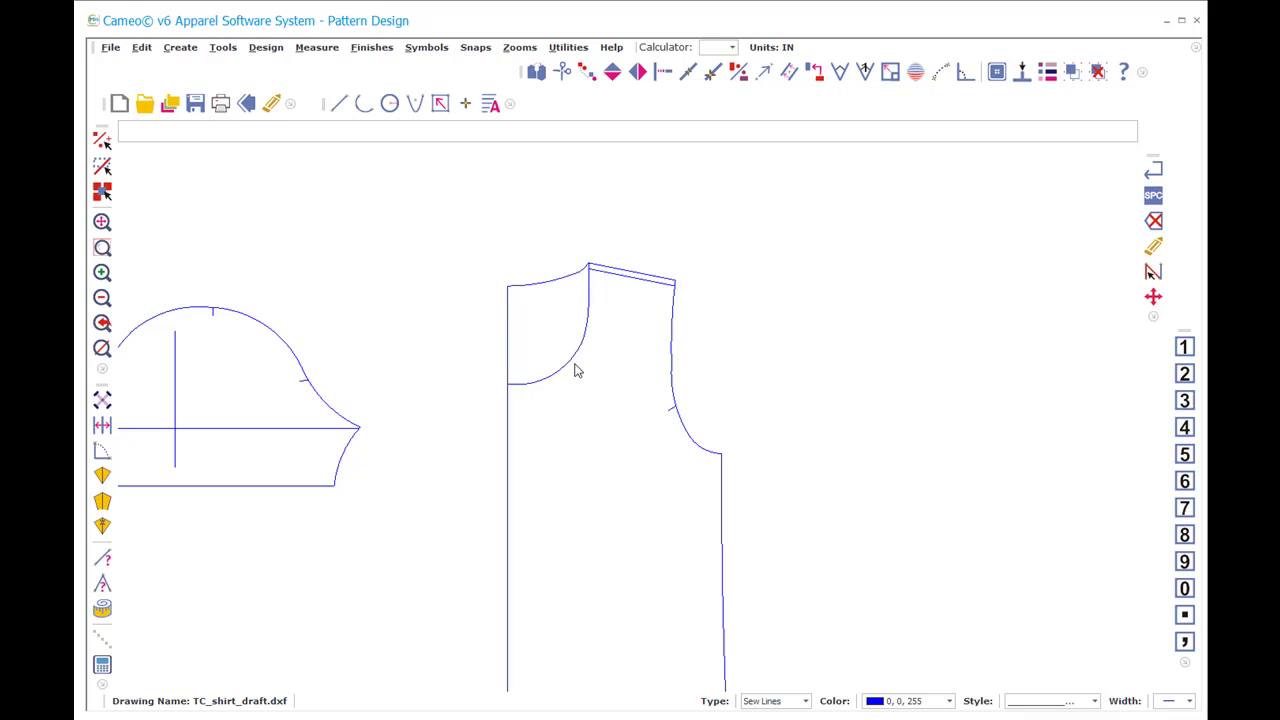
Step: Delete the curved arcs of the lower front neckline from the body copy
left_click(531, 388)
right_click(575, 332)
left_click(577, 323)
right_click(577, 324)
left_click_drag(477, 350, 545, 402)
right_click(552, 386)
Step: Break the vertical neck line at the lower shoulder line and delete its portion below that line
key("z")
key("w")
left_click(474, 229)
left_click(834, 374)
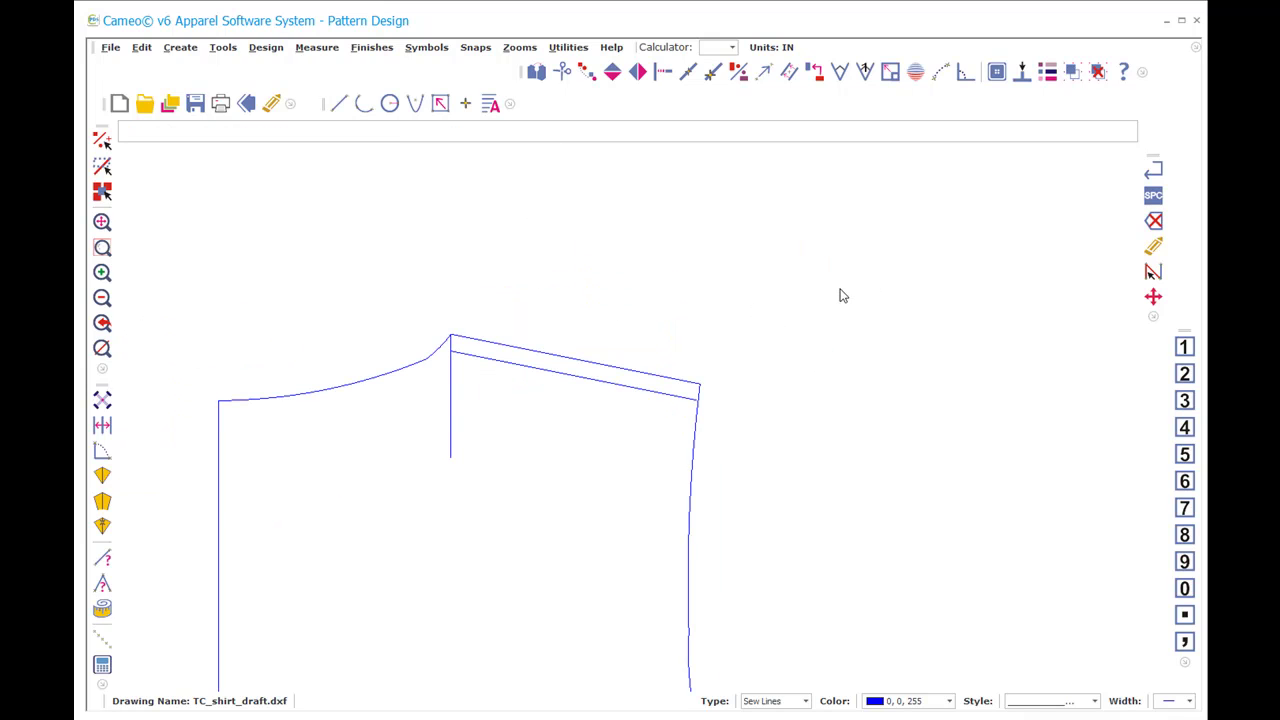
key("i")
key("b")
left_click(451, 343)
left_click(472, 362)
Step: Break the armhole line where the lower shoulder line meets it
key("b")
key("r")
left_click(684, 409)
left_click(690, 404)
left_click(700, 391)
key("b")
key("r")
left_click(694, 423)
left_click(694, 408)
left_click(698, 394)
Step: Mirror the strip between the two shoulder lines, including its short end lines, across the upper shoulder line
left_click(455, 348)
left_click(474, 338)
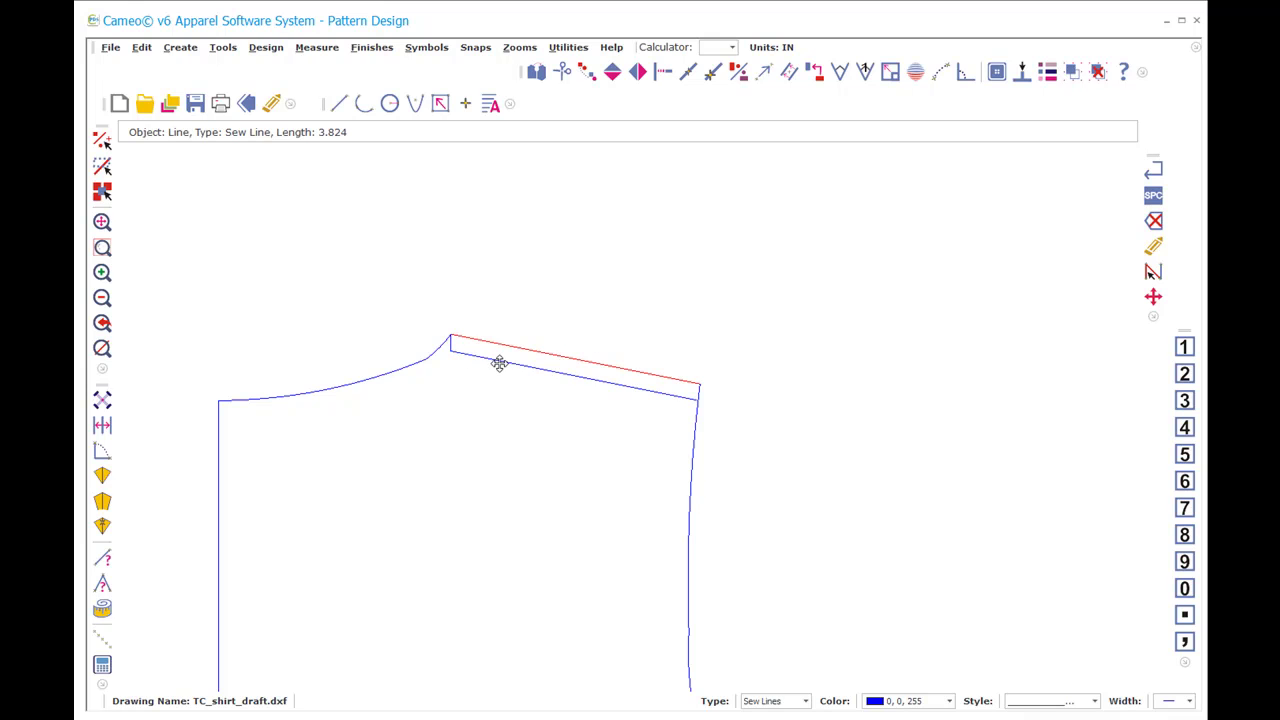
right_click(494, 369)
left_click(455, 348)
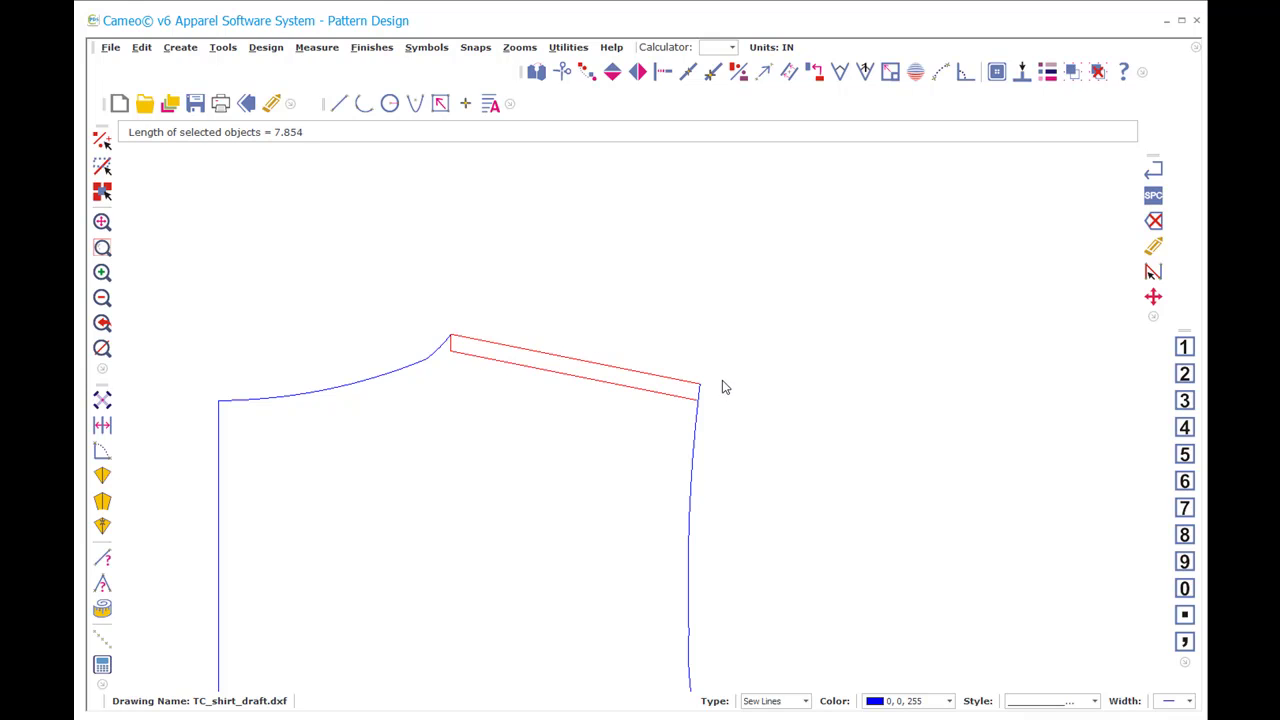
left_click(699, 395)
left_click_drag(437, 306, 812, 407)
key("m")
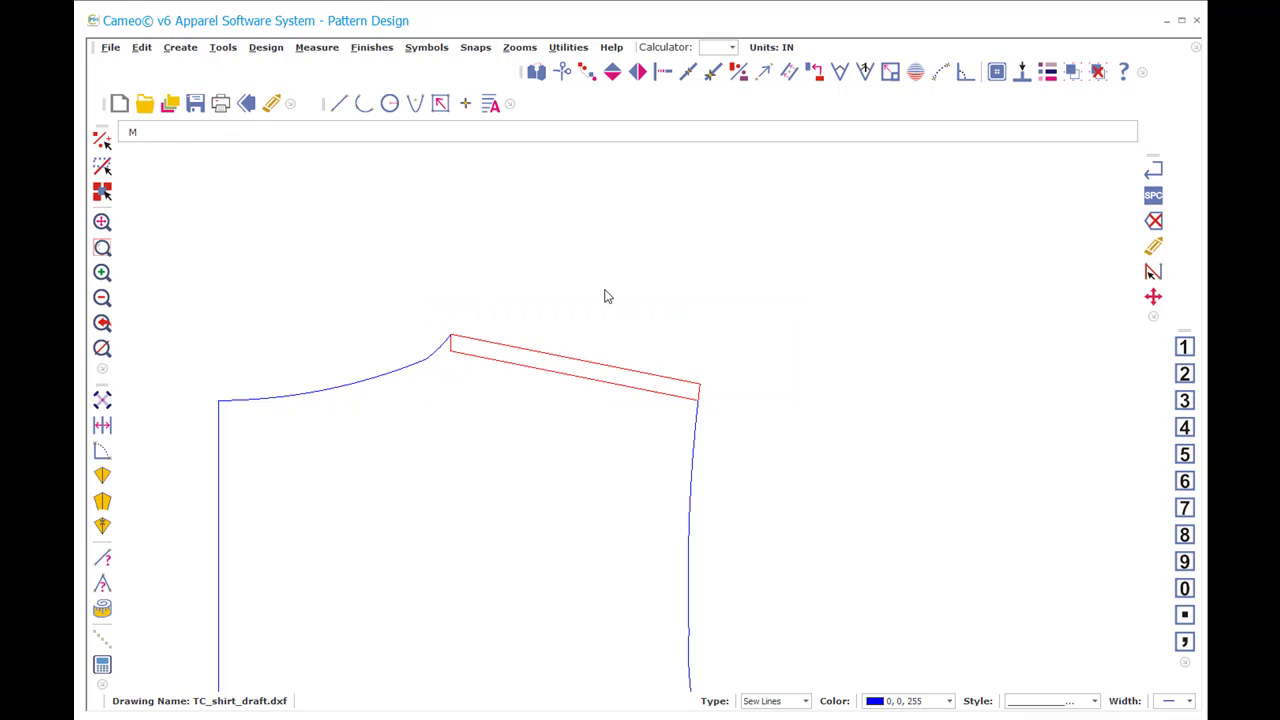
left_click(591, 355)
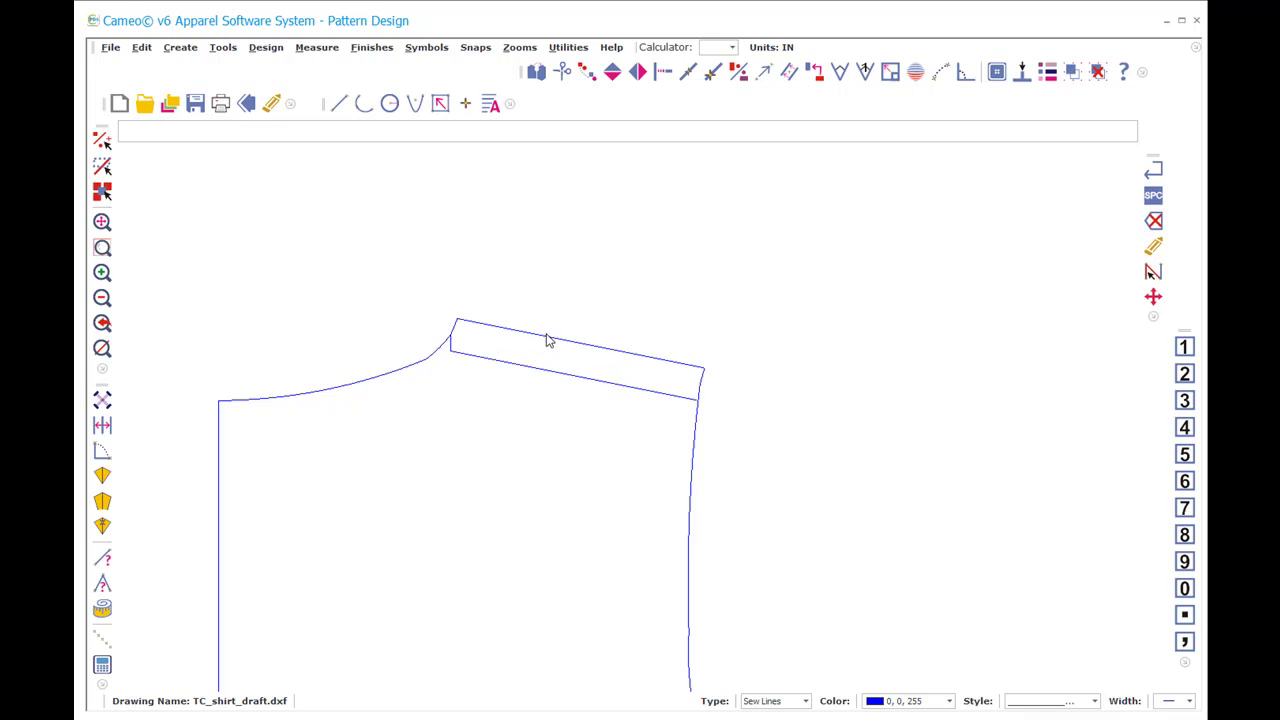
Step: Delete the original lower shoulder line from the back body piece
left_click(456, 352)
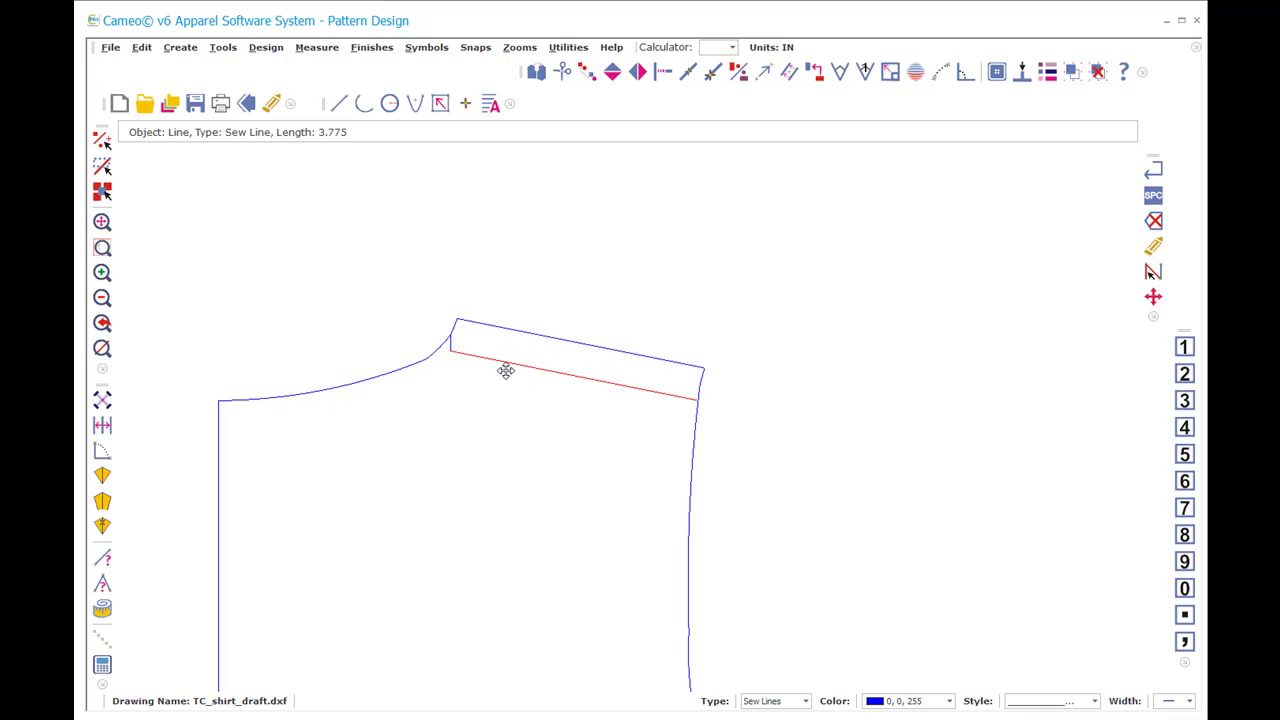
key("Delete")
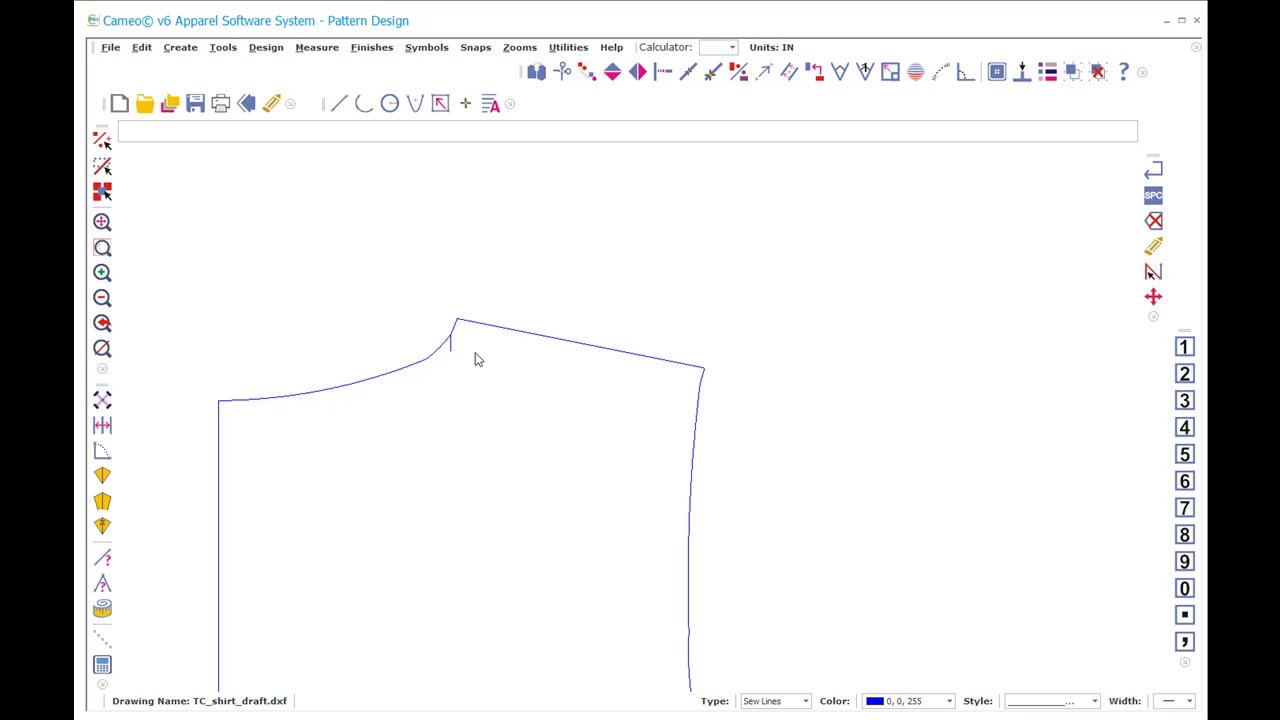
scroll(628, 420, "down", 2)
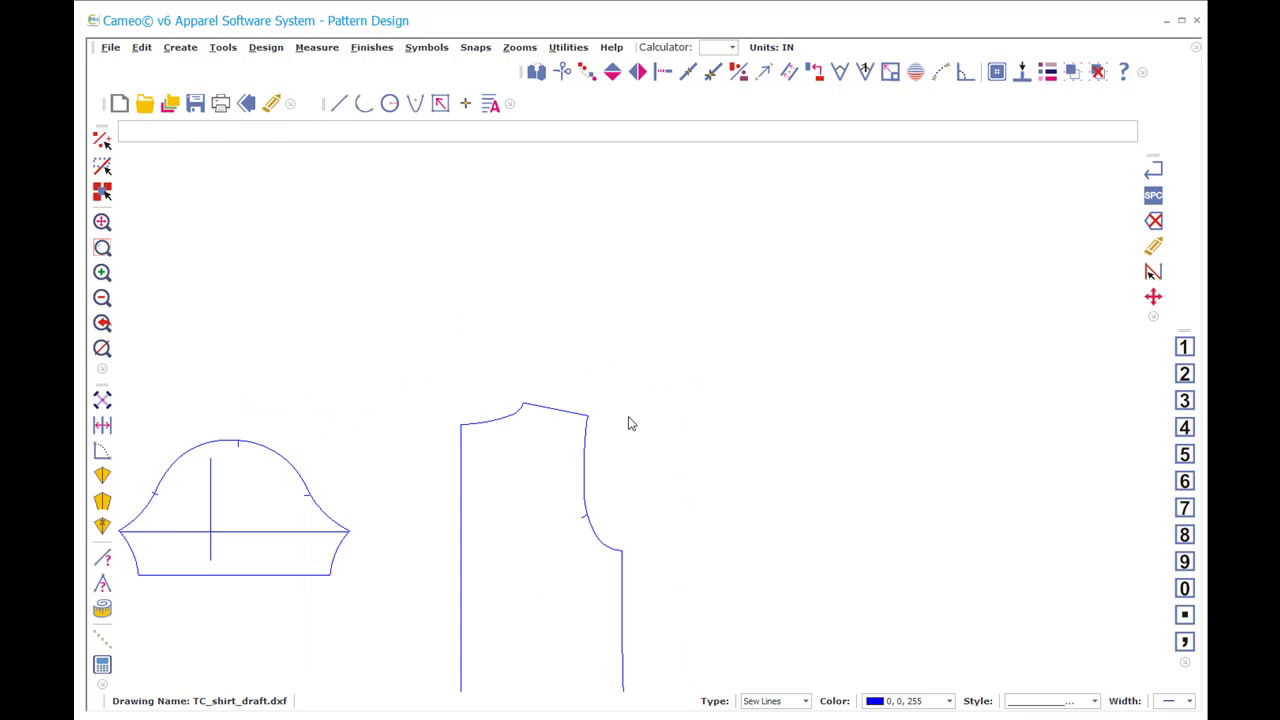
Step: Move the back body piece farther from the sleeves and move the original body draft into the space beside it
left_click_drag(177, 387, 301, 626)
left_click_drag(536, 308, 667, 646)
left_click(606, 477)
left_click(697, 483)
left_click_drag(167, 378, 297, 622)
left_click(254, 524)
left_click(597, 533)
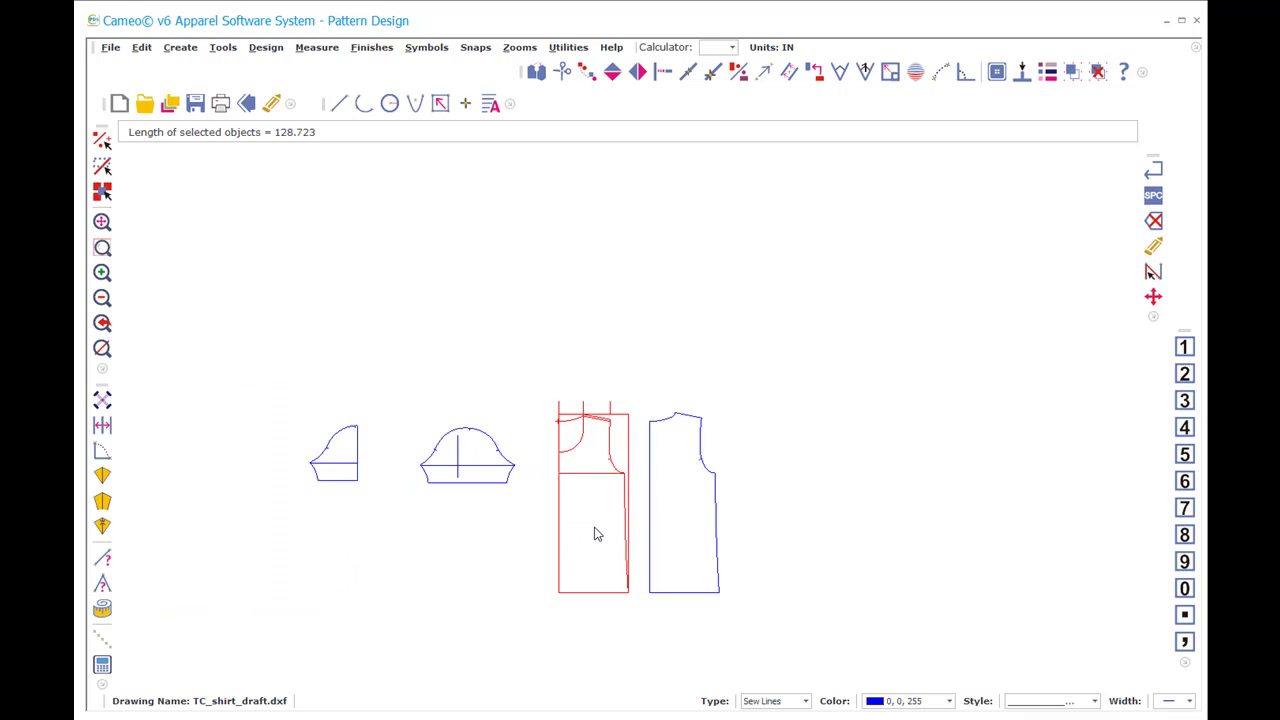
Step: Make one copy of the original body draft and place it on the outer side of the half sleeve
left_click_drag(518, 372, 645, 622)
type("co")
key("Return")
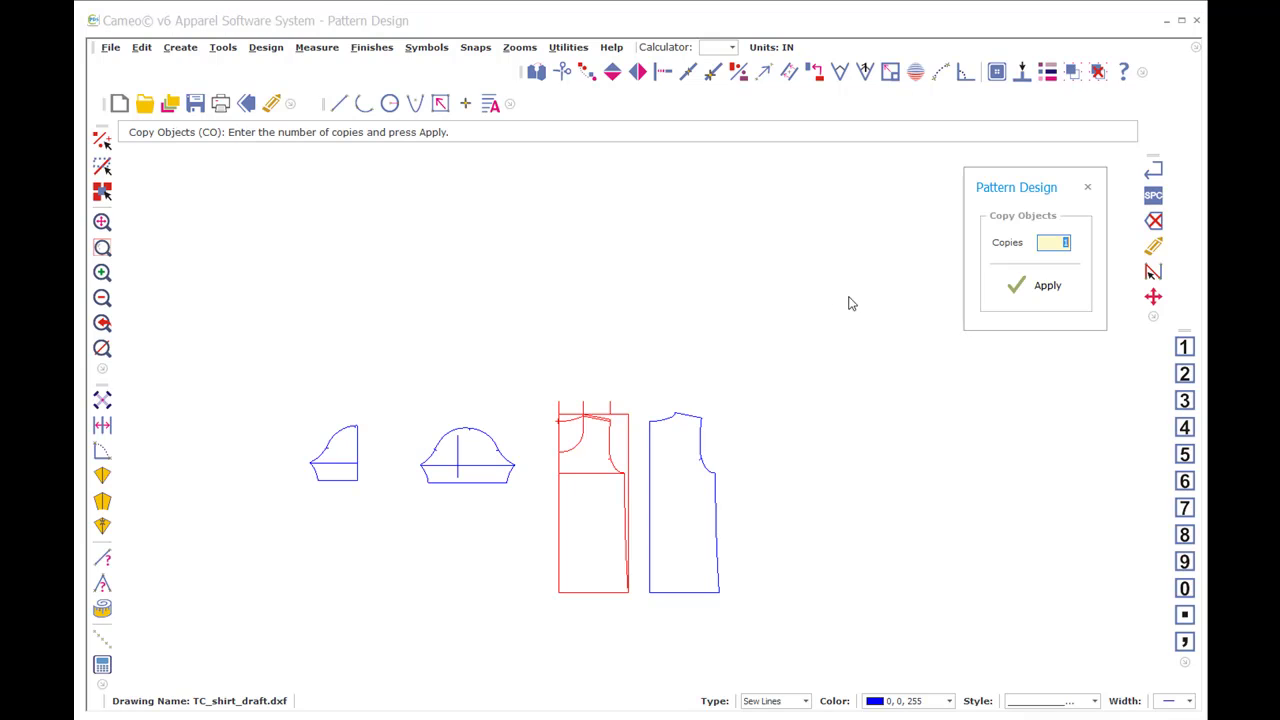
left_click(1055, 292)
left_click(554, 533)
left_click(209, 593)
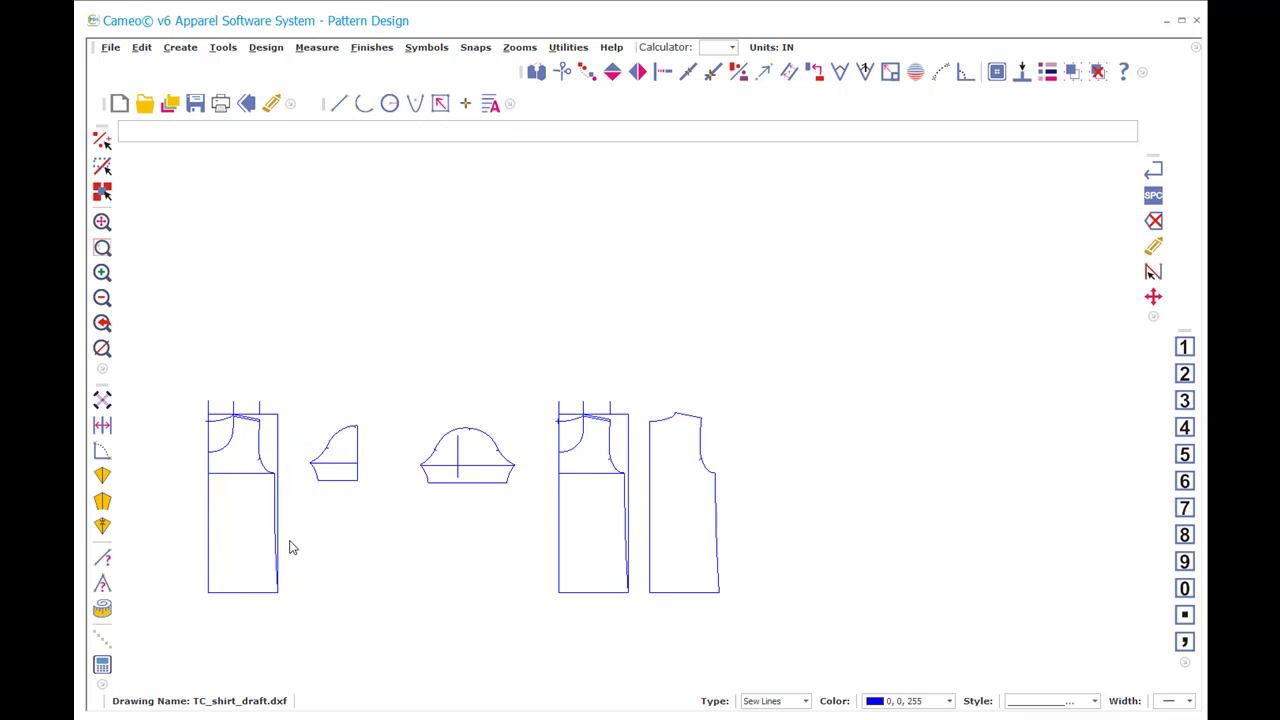
Step: Delete the construction rectangle's top and outer side lines, the short vertical guides, the chest line and the upper shoulder line from the front body draft
key("z")
left_click(419, 341)
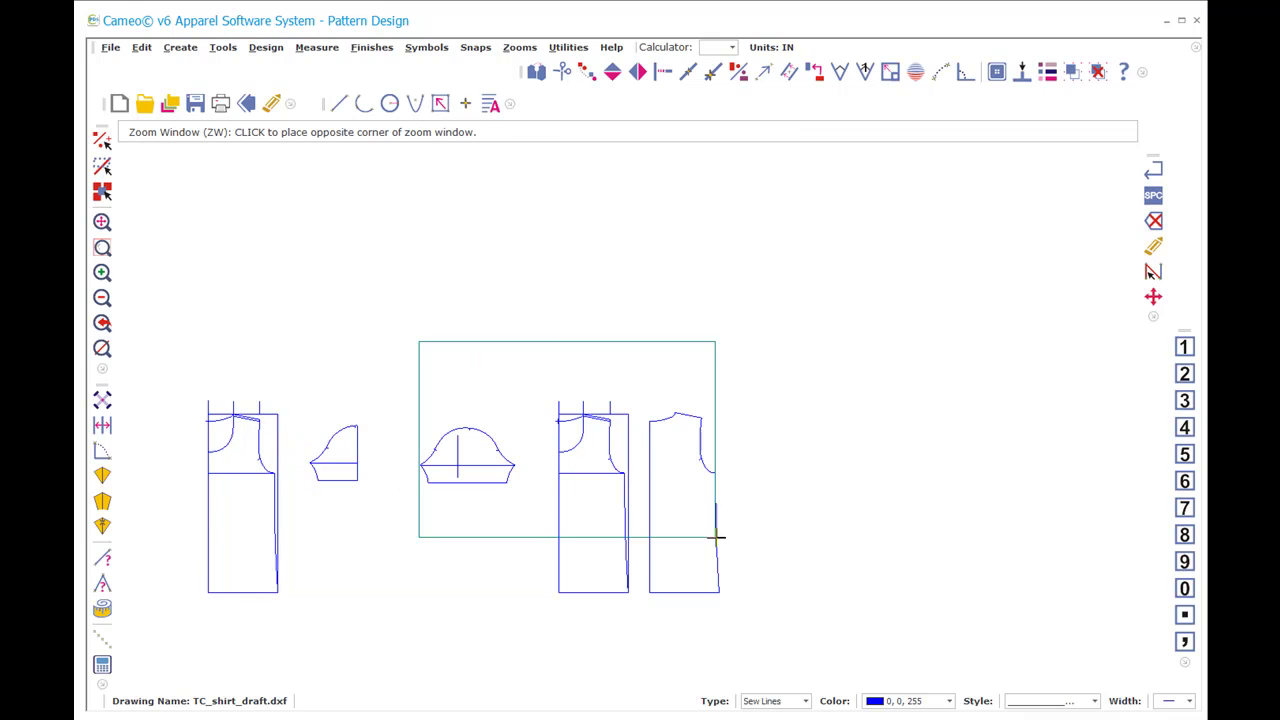
left_click(810, 620)
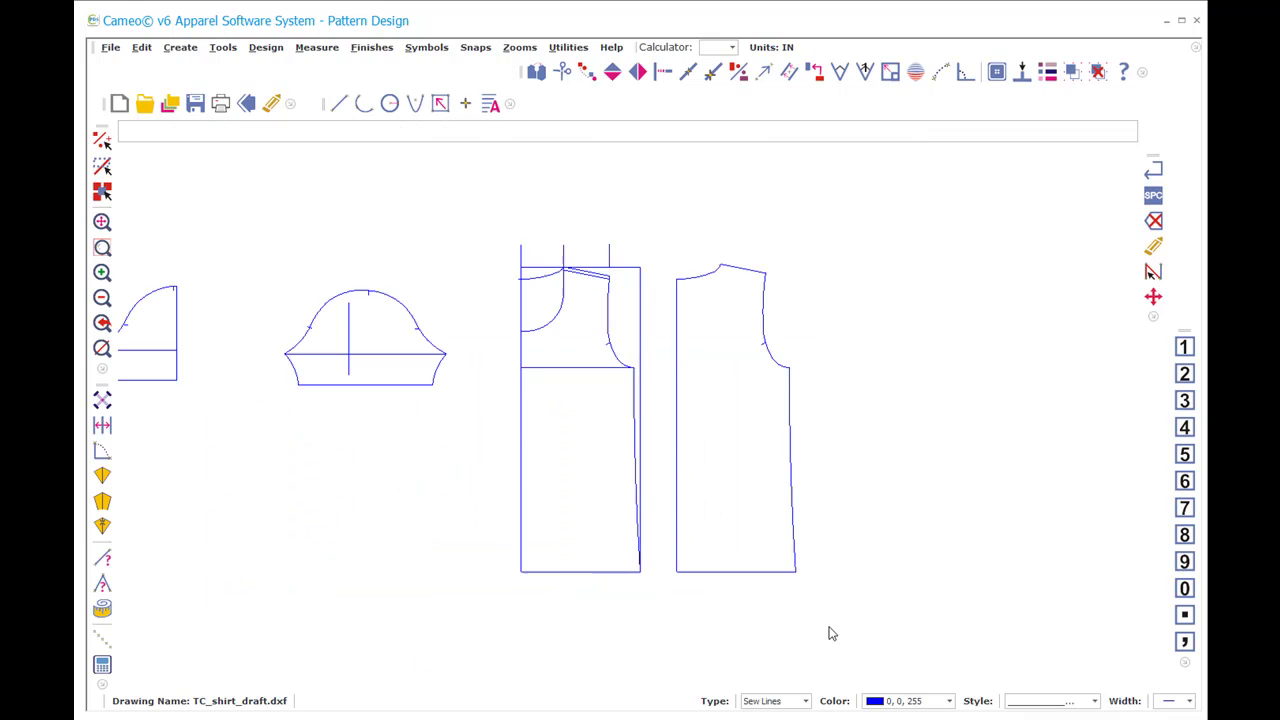
left_click(600, 267)
left_click(640, 316)
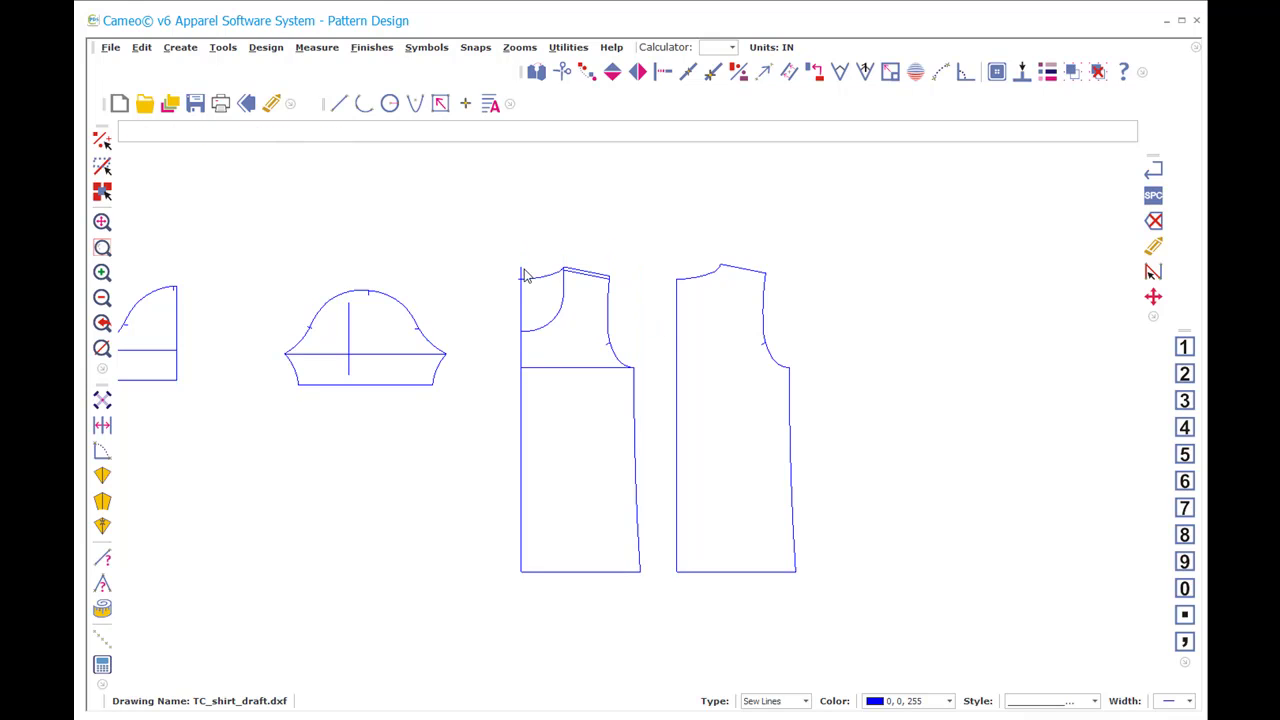
left_click(567, 368)
key("Delete")
Step: Move the full sleeve piece to the outer side of the back body piece
left_click_drag(280, 246, 464, 436)
left_click_drag(366, 337, 943, 320)
left_click(499, 242)
Step: Trim the armhole and the front neckline of the front body piece where they meet the shoulder line
type("z")
left_click(477, 226)
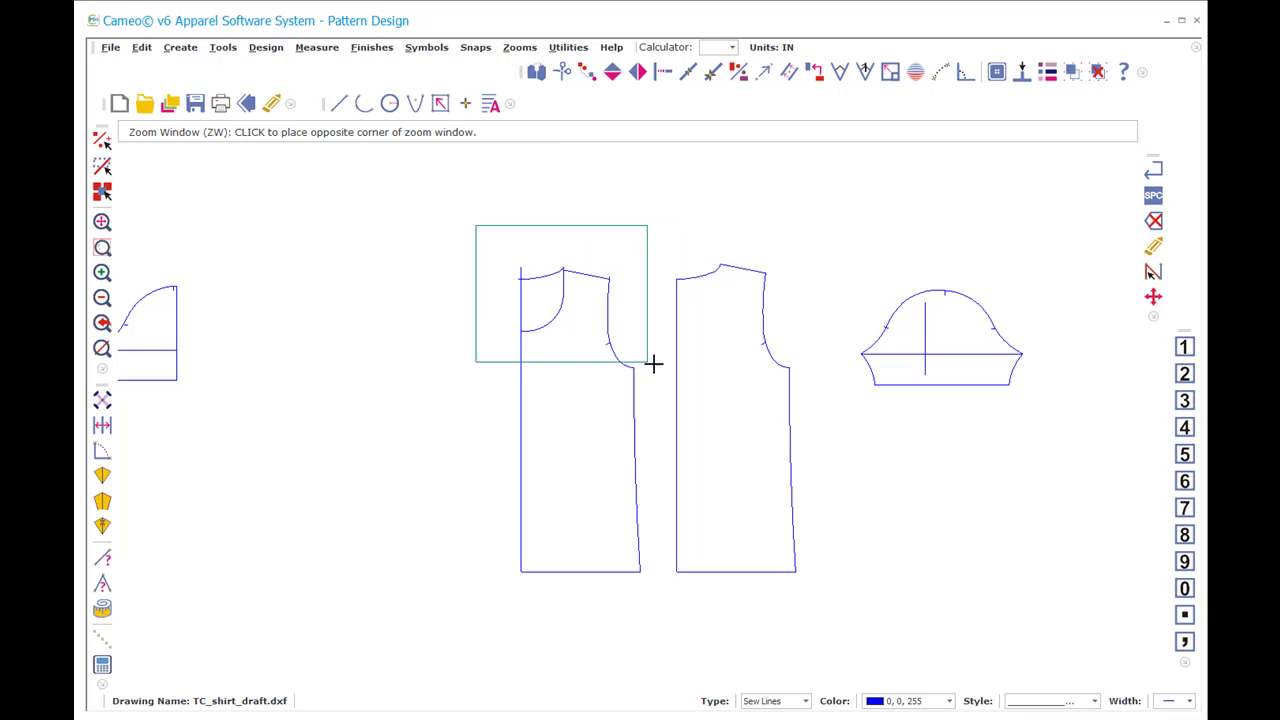
left_click(720, 415)
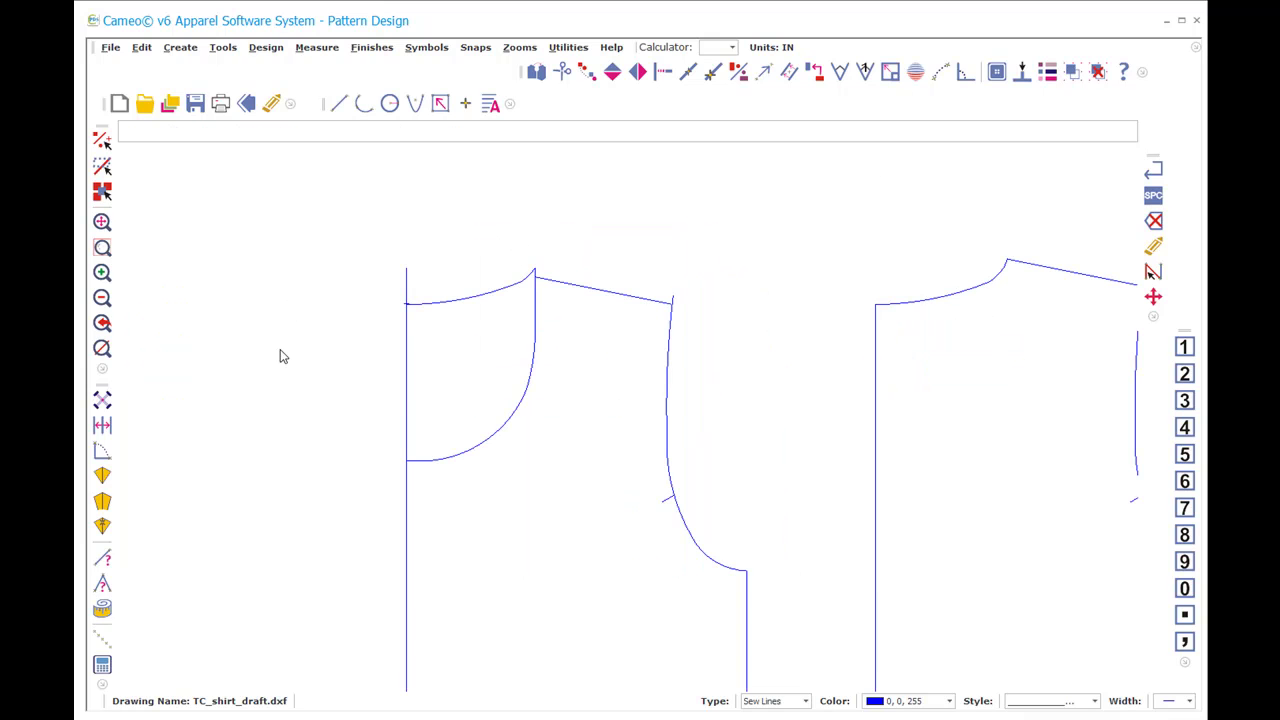
type("in")
left_click(669, 320)
left_click(590, 288)
left_click(534, 290)
left_click(543, 277)
key("Escape")
Step: Delete the back neckline curve from the front body piece and trim its center line at the front neckline
left_click(460, 297)
key("Delete")
left_click(497, 279)
key("w")
left_click(406, 525)
left_click(462, 440)
Step: Offset the back body piece's armhole curves outward by 0.125 in, from the shoulder down to the underarm
scroll(471, 303, "down", 2)
scroll(619, 430, "down", 2)
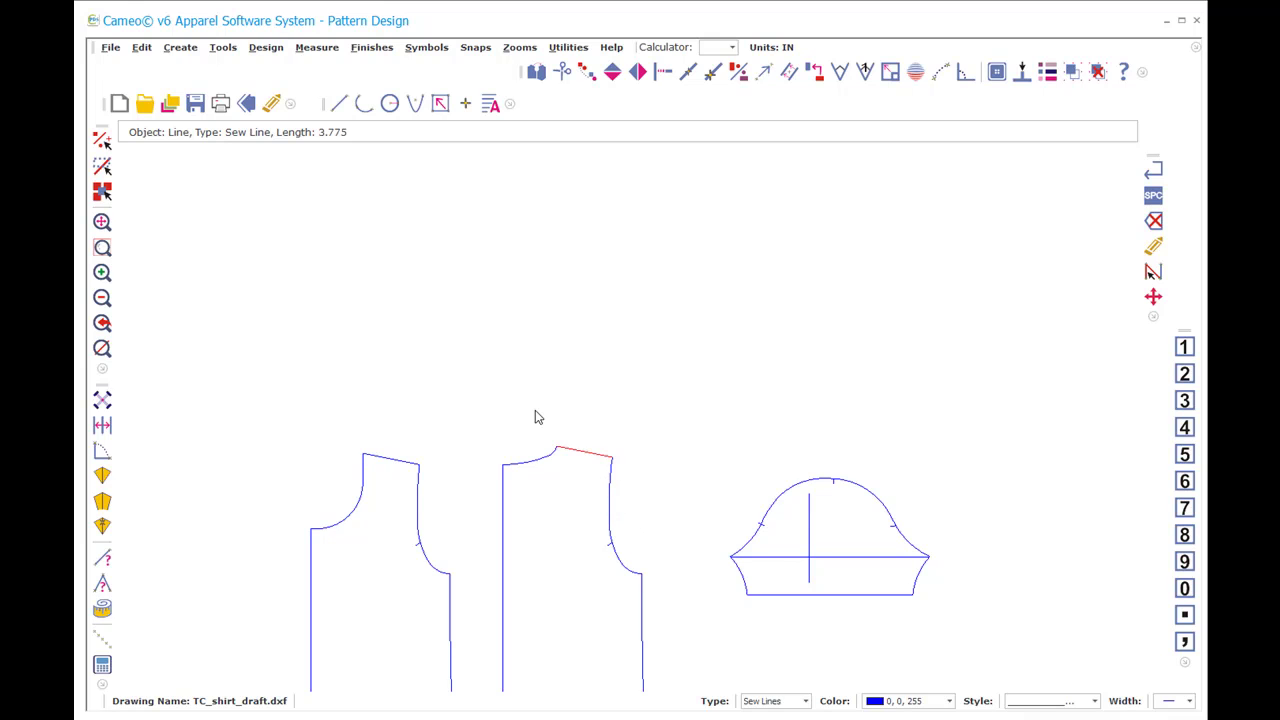
key("z")
left_click_drag(463, 403, 720, 634)
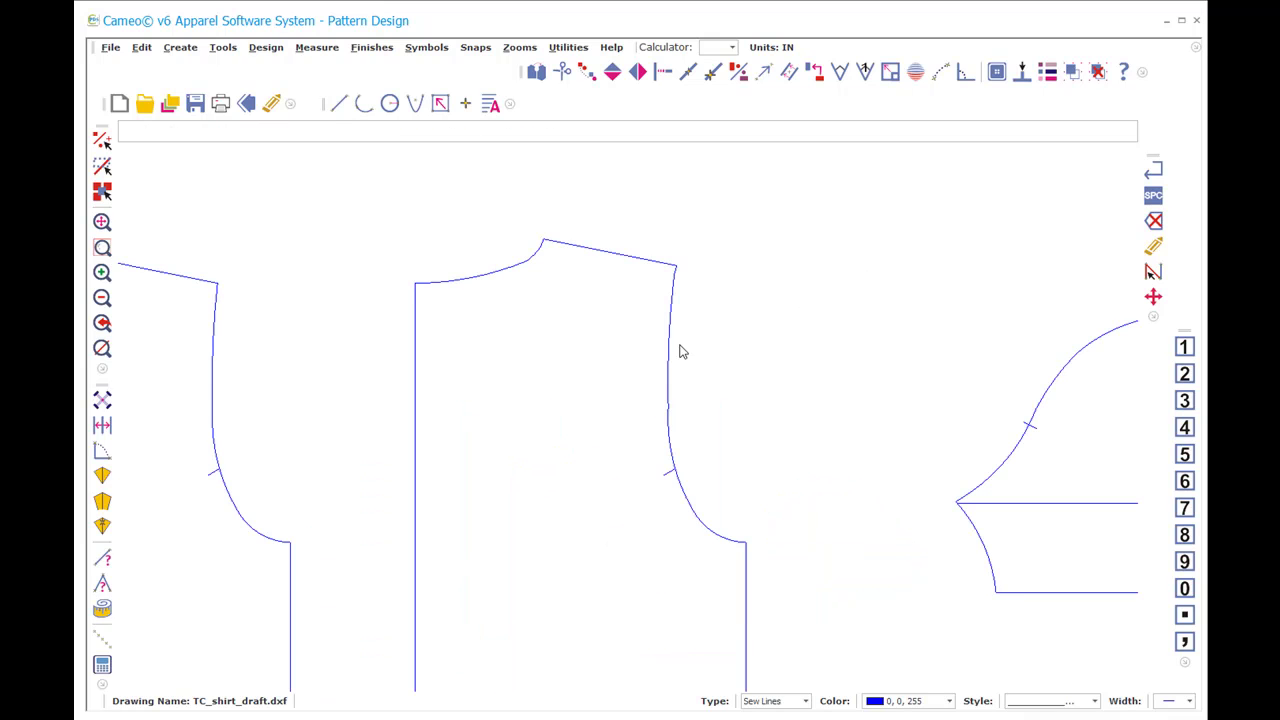
key("o")
key("f")
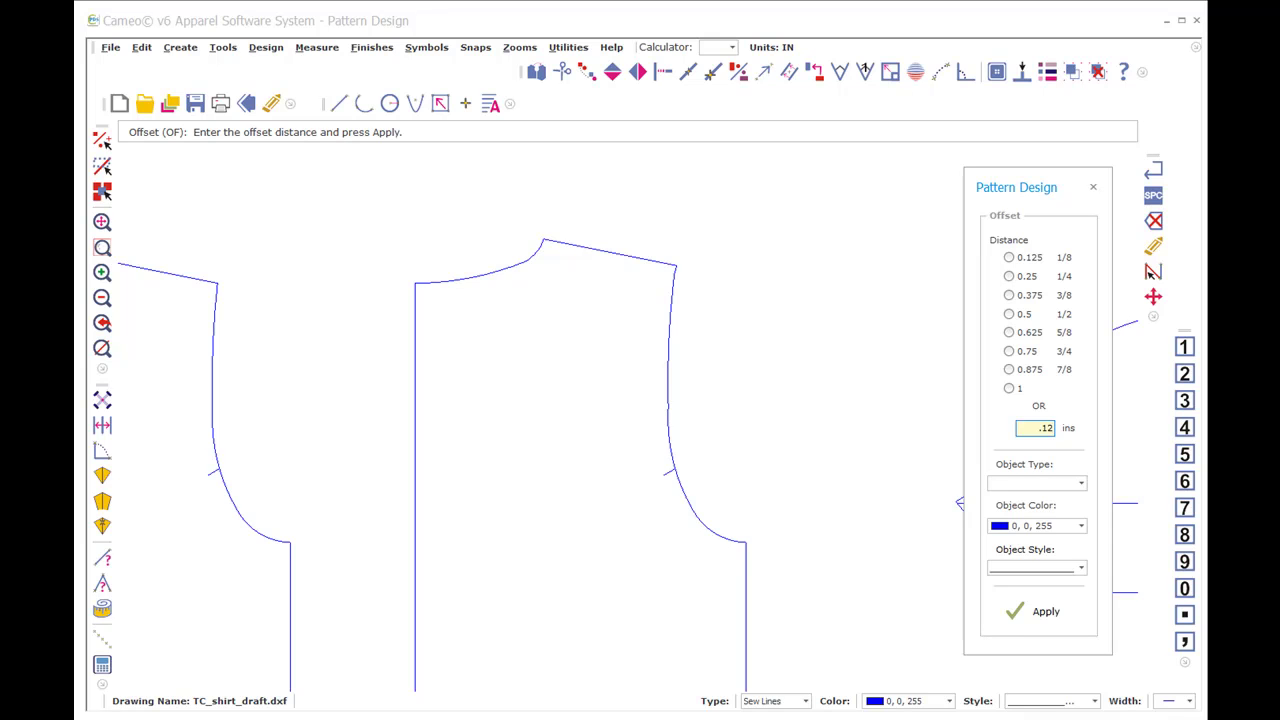
type(".125")
left_click(1040, 611)
left_click(681, 352)
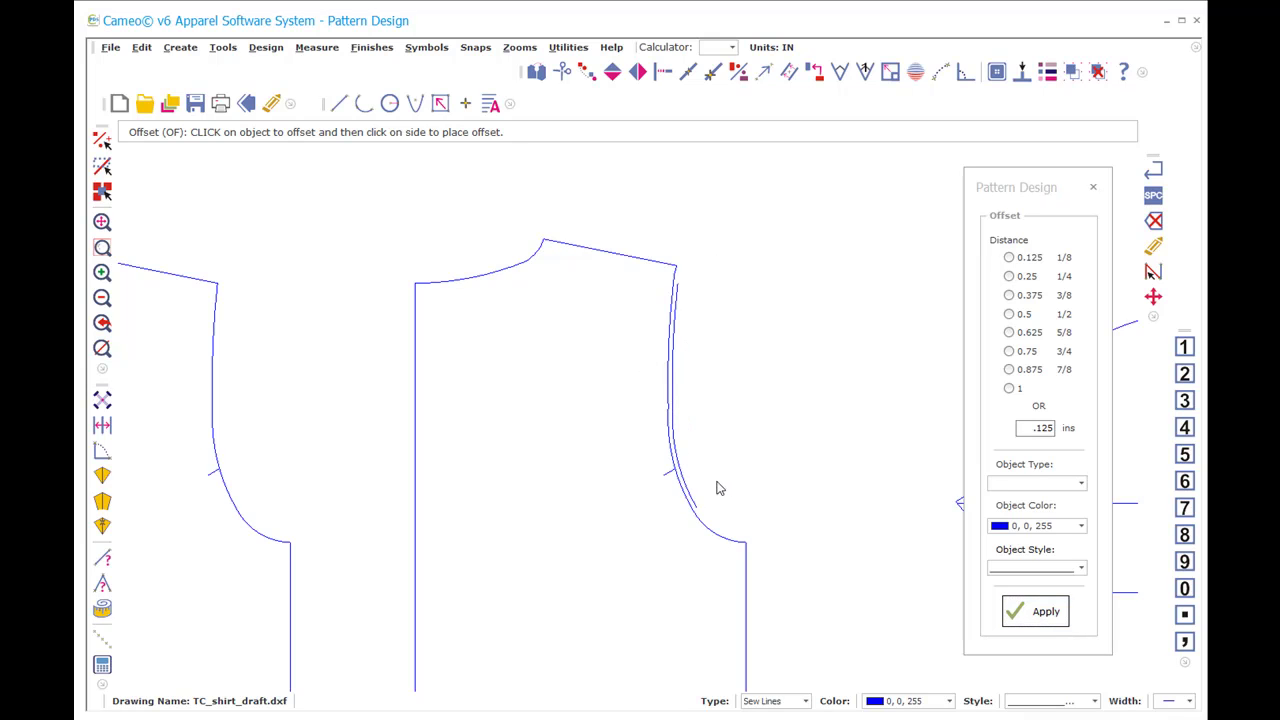
left_click(765, 440)
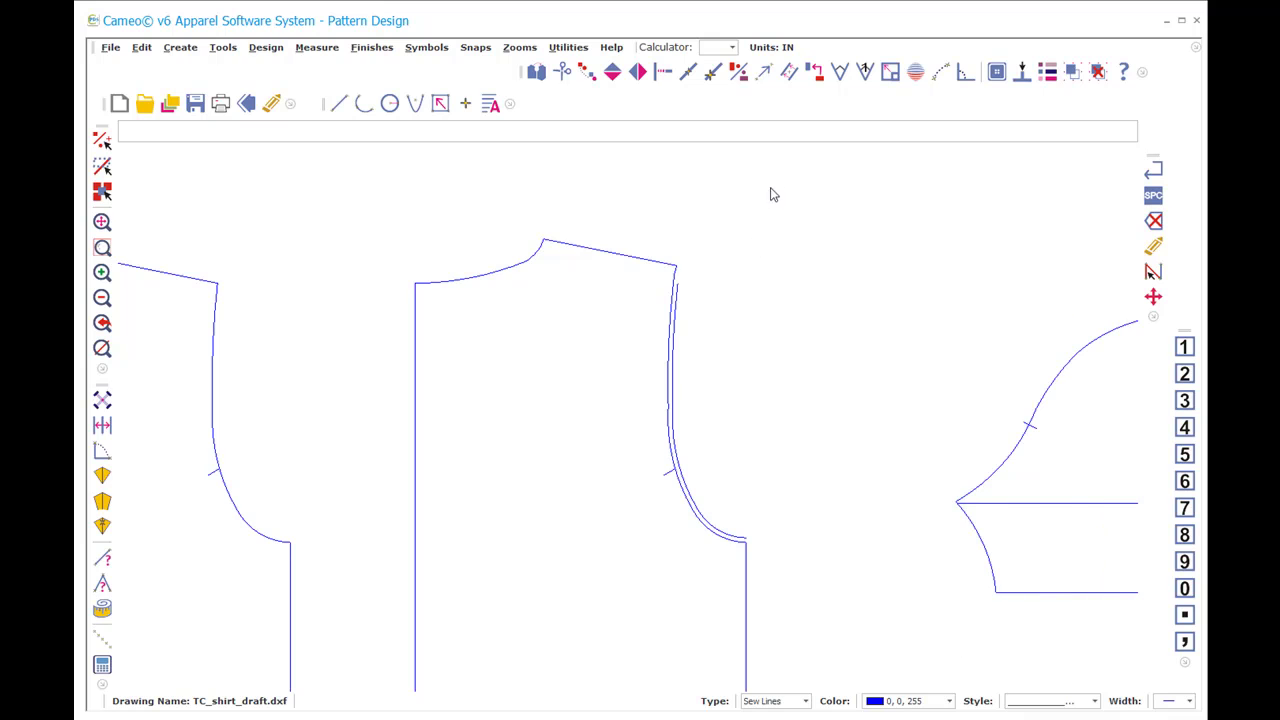
type("zw")
left_click(604, 197)
left_click(790, 598)
type("arc.")
left_click(589, 237)
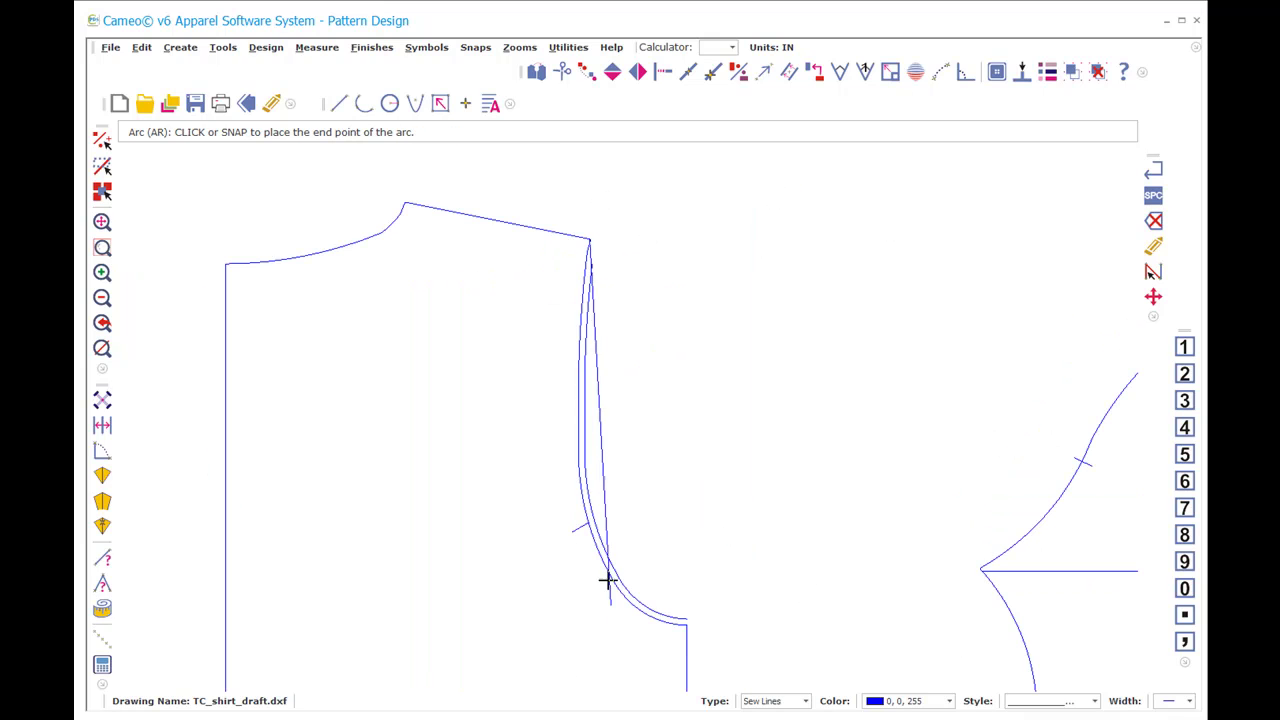
left_click(594, 520)
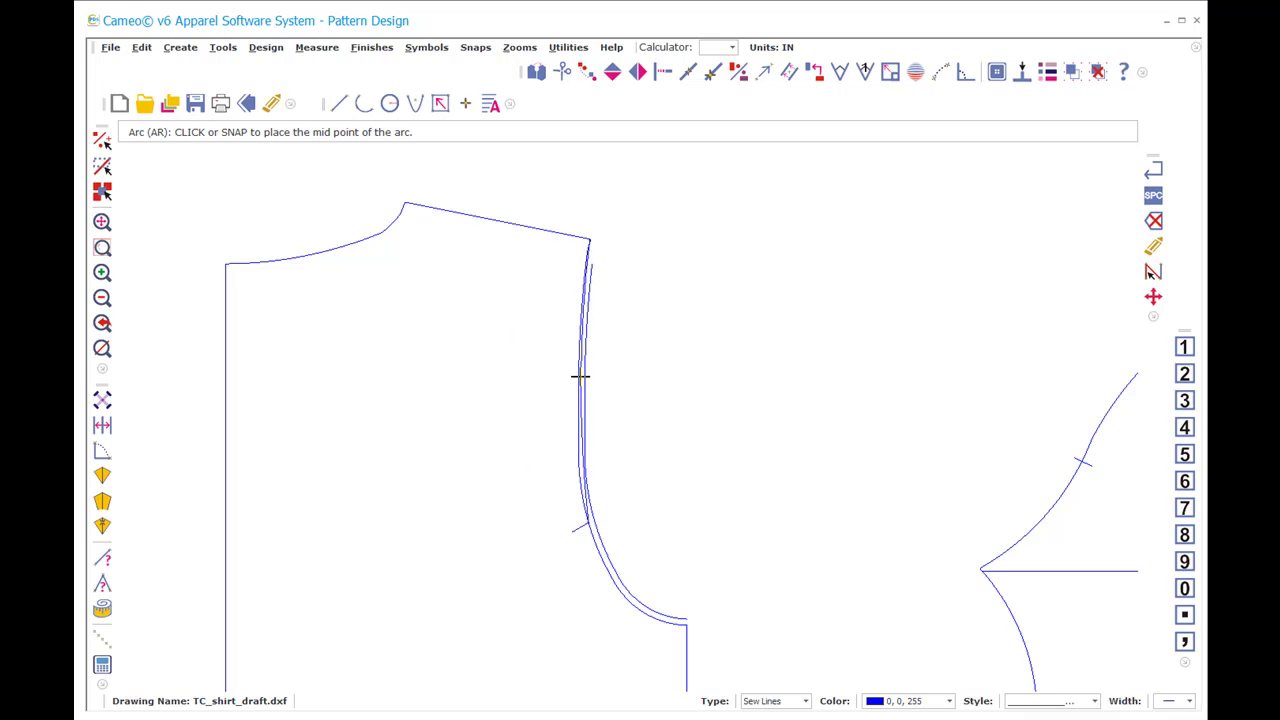
left_click(581, 376)
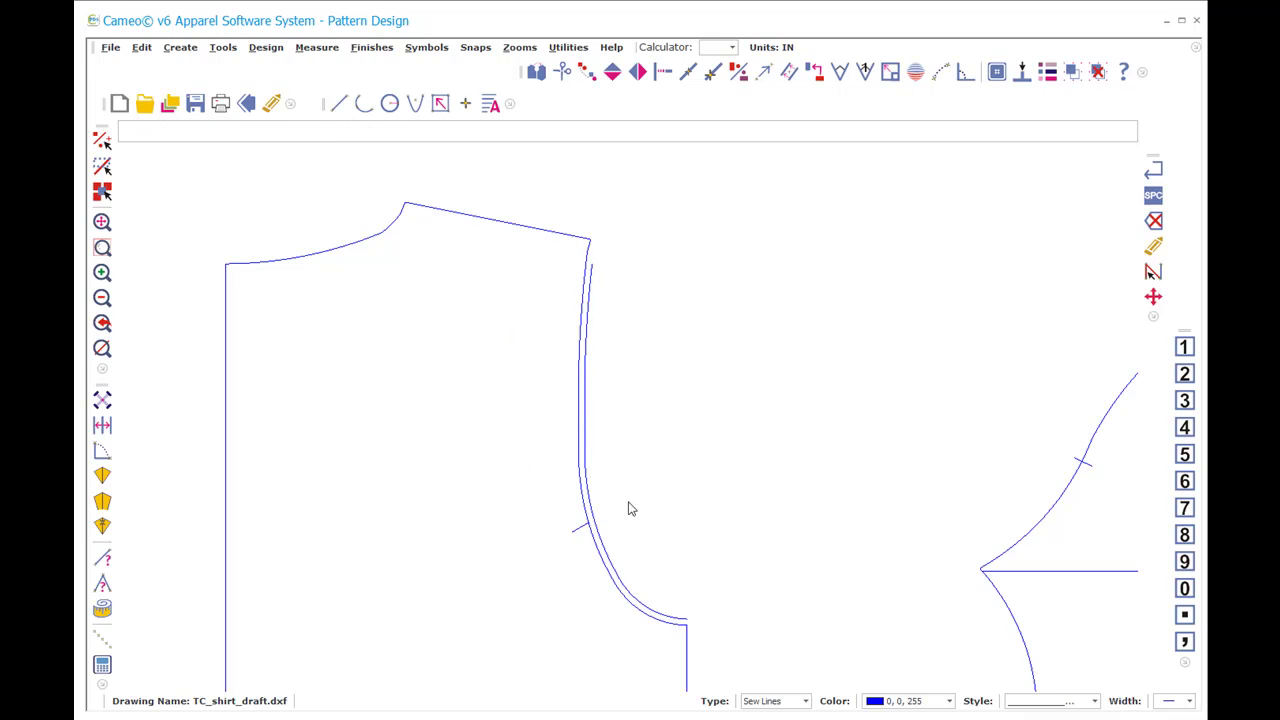
key("space")
left_click(589, 237)
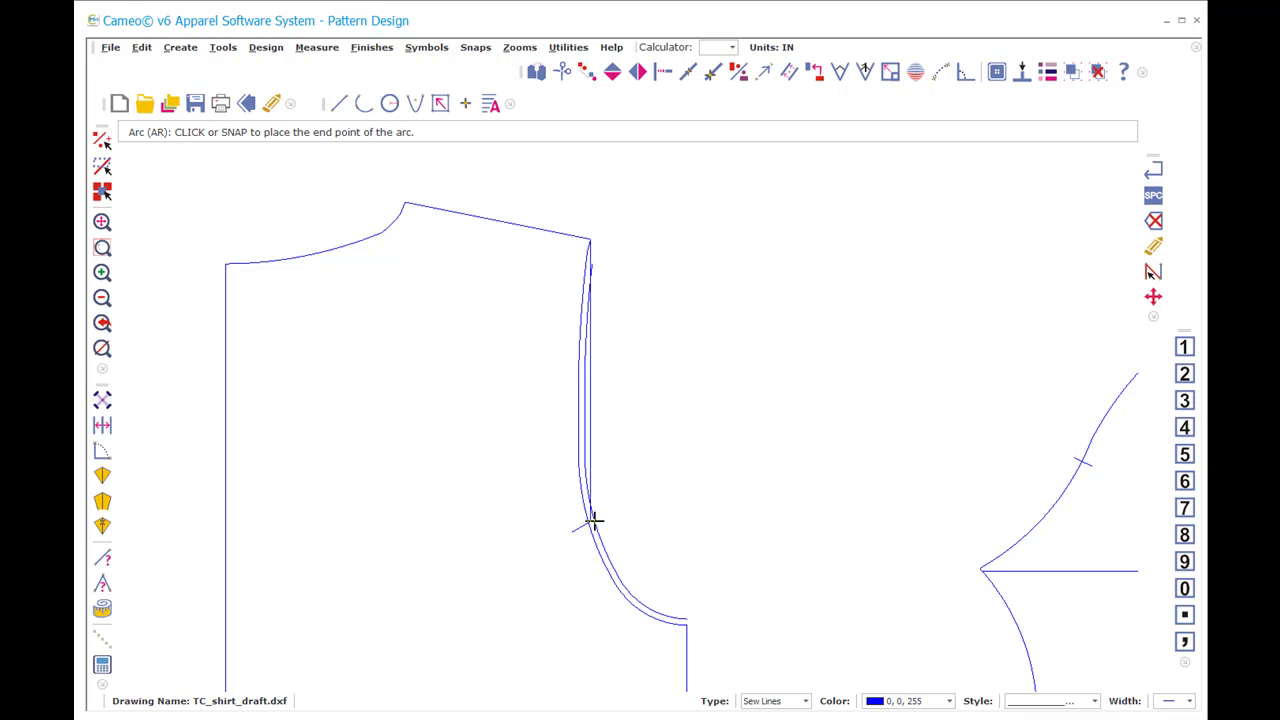
key("Escape")
Step: Break the offset back armhole curve level with the armhole notch
key("z")
key("w")
left_click(549, 480)
left_click(614, 576)
key("b")
key("r")
left_click(678, 426)
left_click(632, 418)
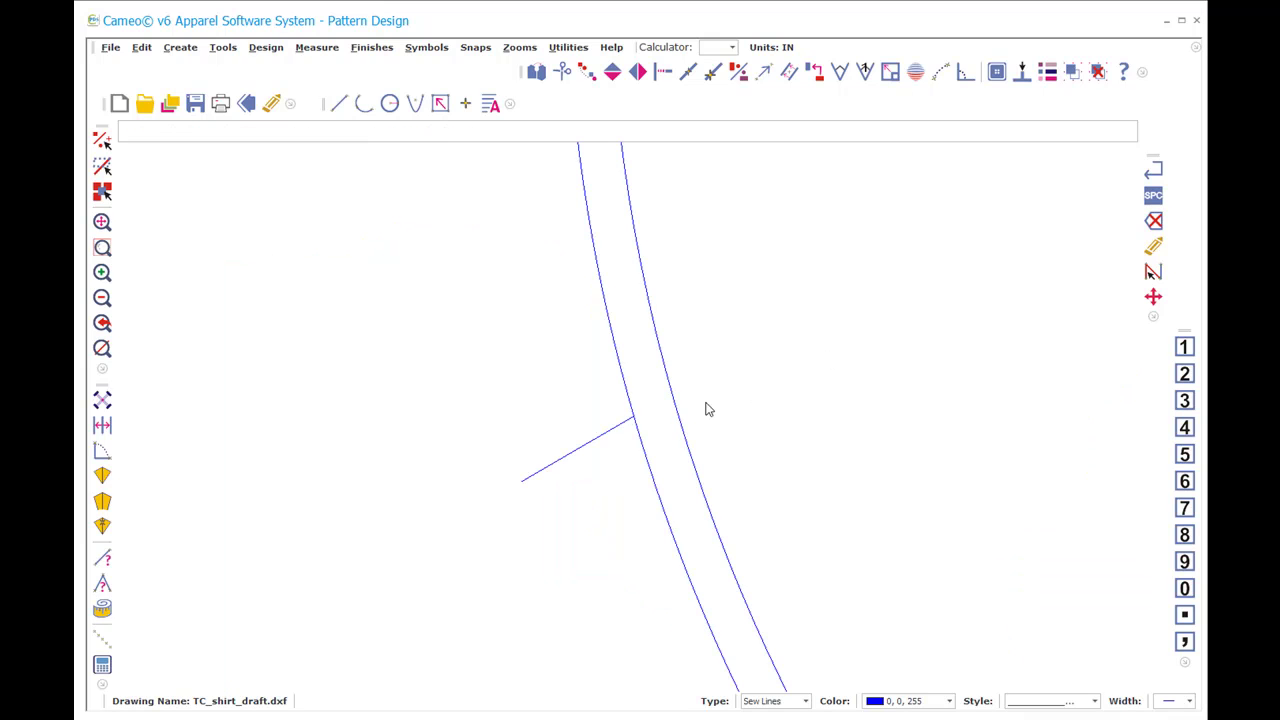
key("z")
key("p")
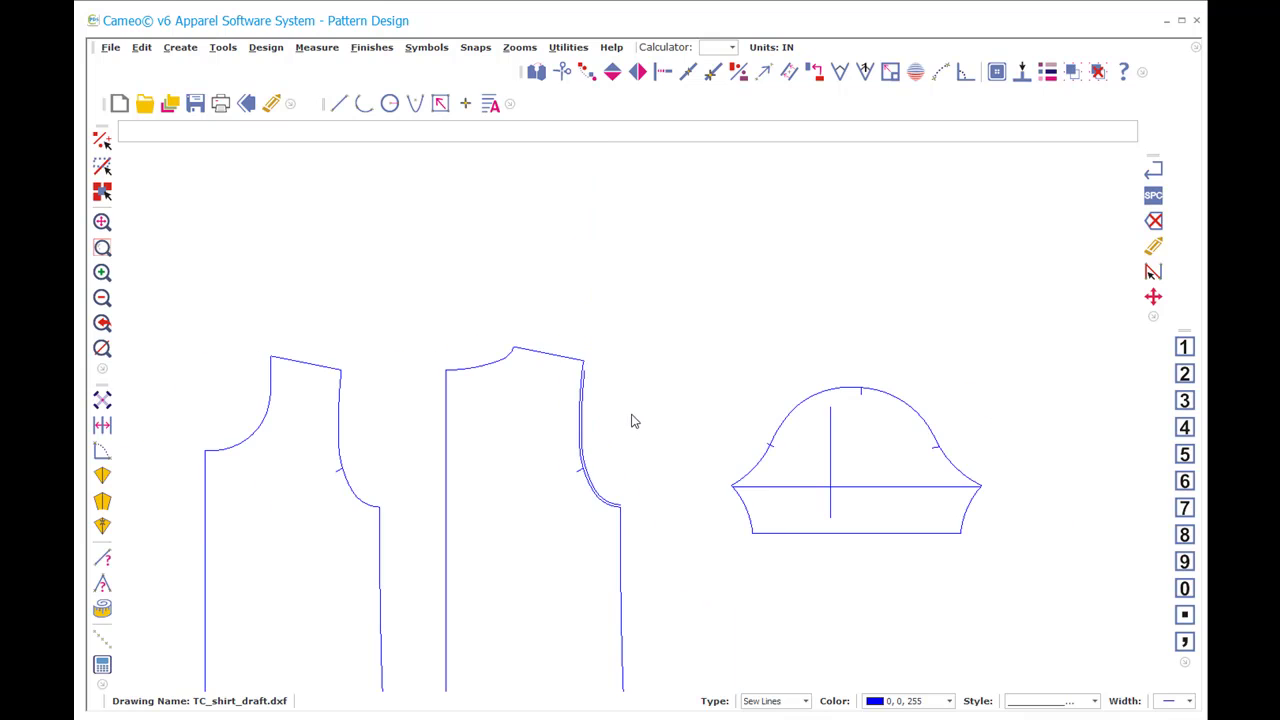
Step: Draw an arc from the back shoulder tip to the break point on the offset armhole, bowed close to the original armhole curve
key("z")
key("w")
left_click(553, 316)
left_click(636, 510)
key("a")
key("r")
left_click(557, 267)
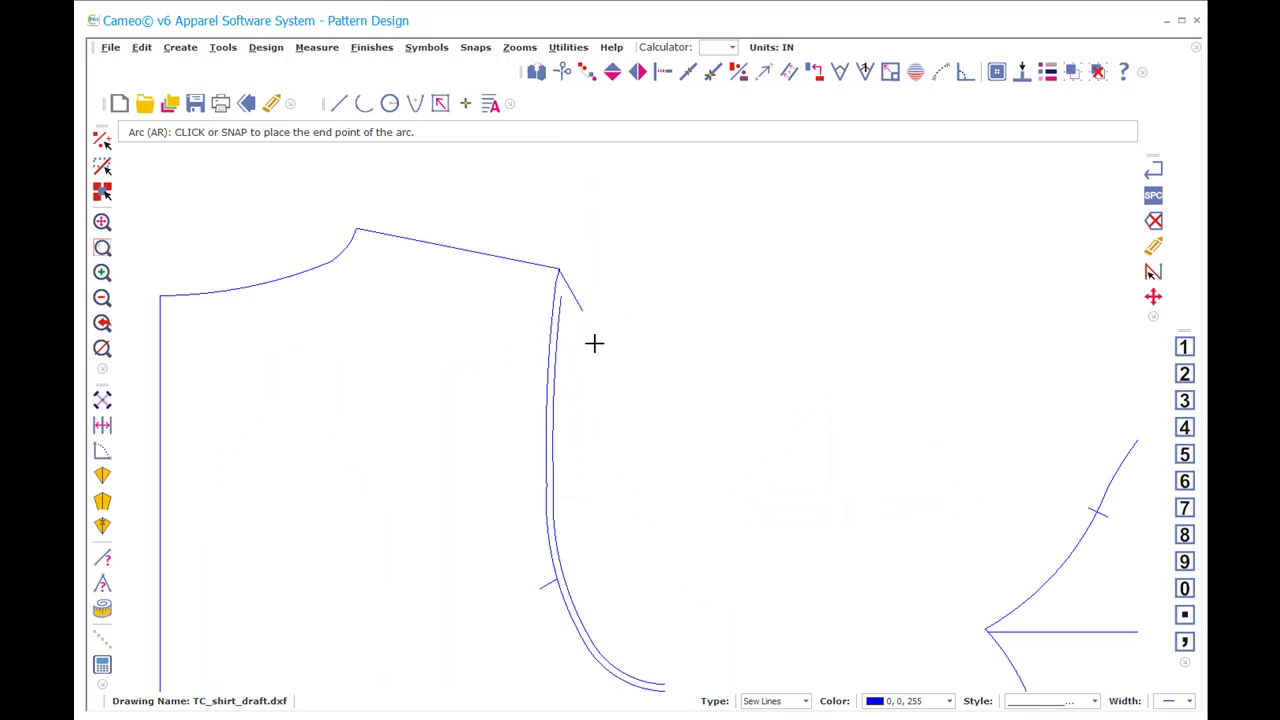
left_click(567, 582)
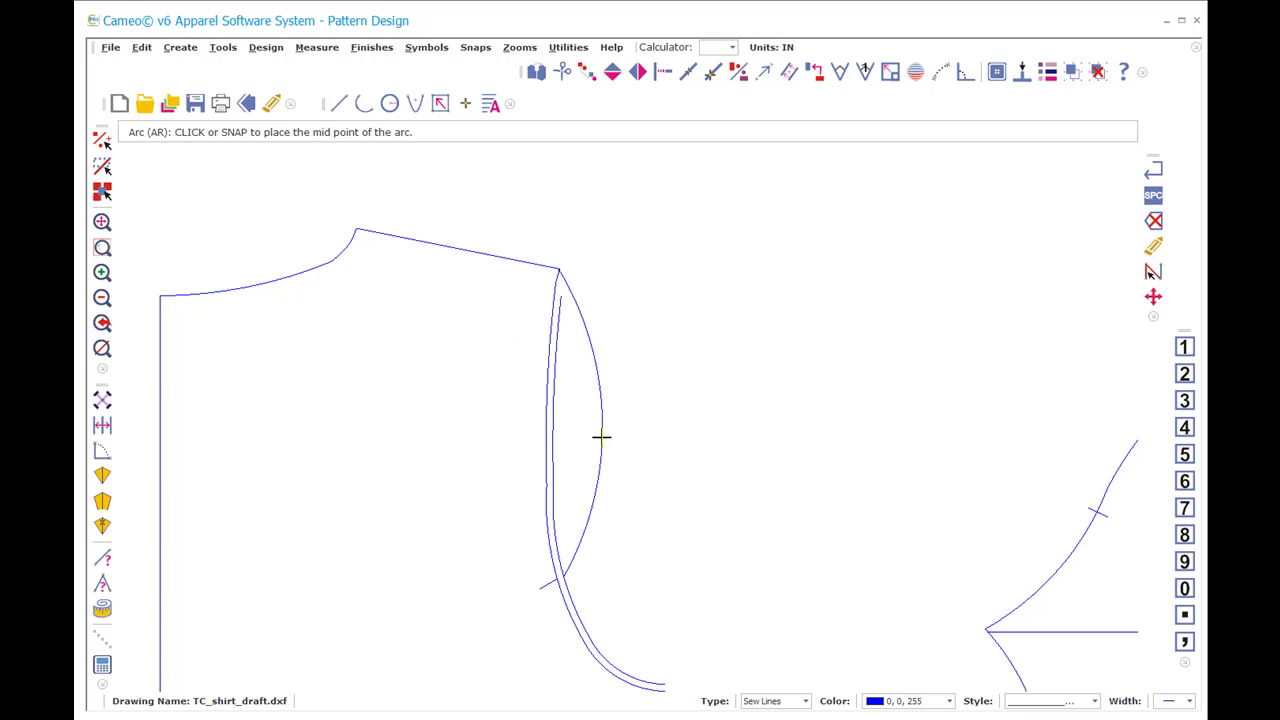
left_click(545, 430)
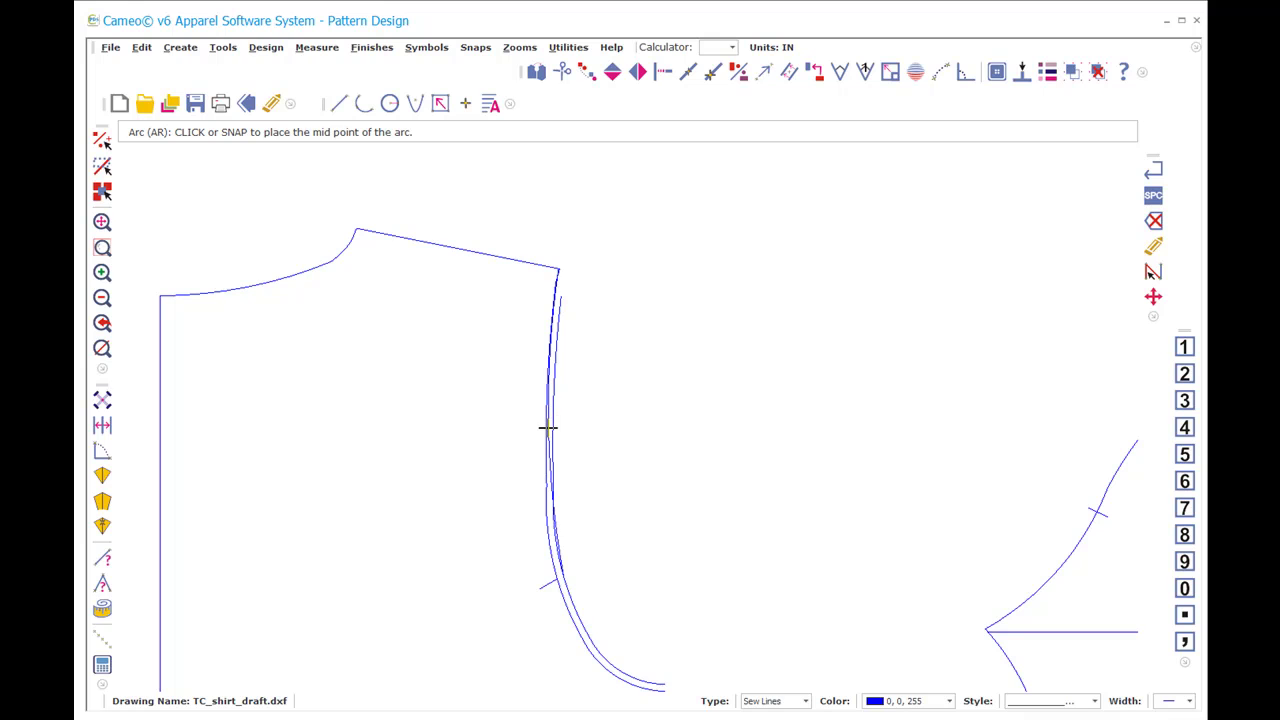
Step: Delete the offset armhole segments above the break point on the back body piece
left_click(572, 429)
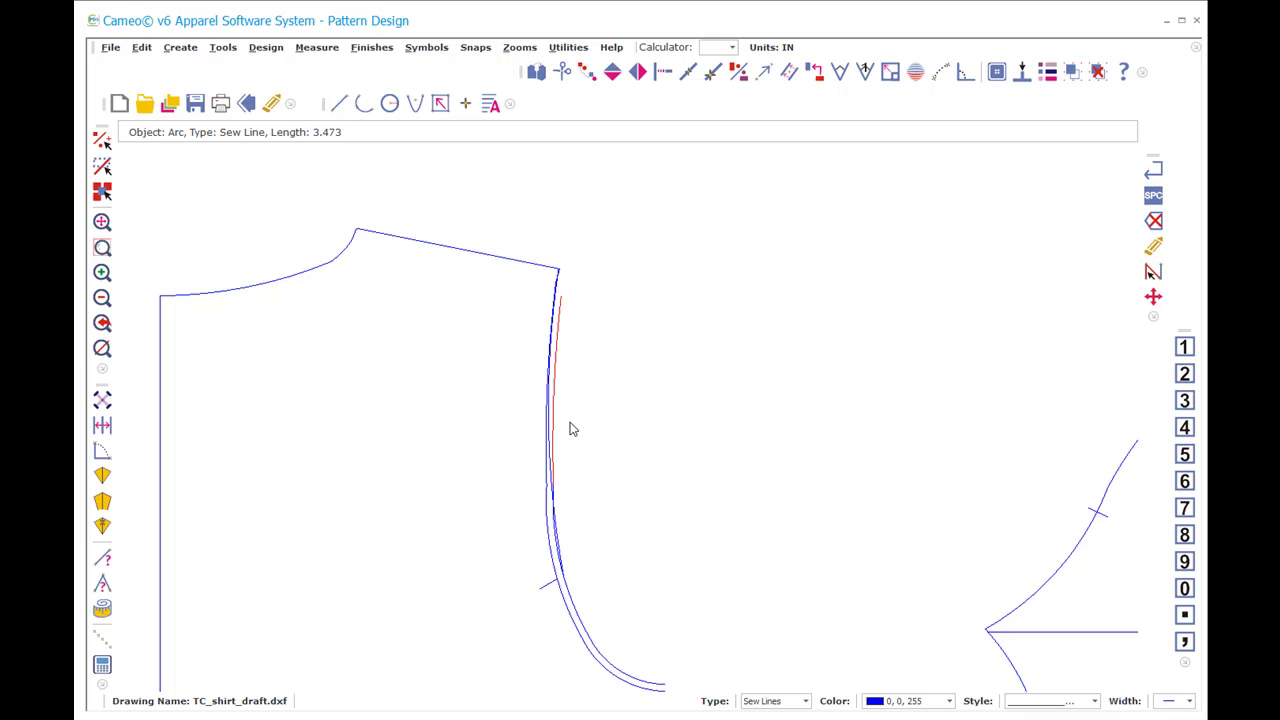
key("Delete")
left_click(558, 519)
left_click(552, 522)
key("Delete")
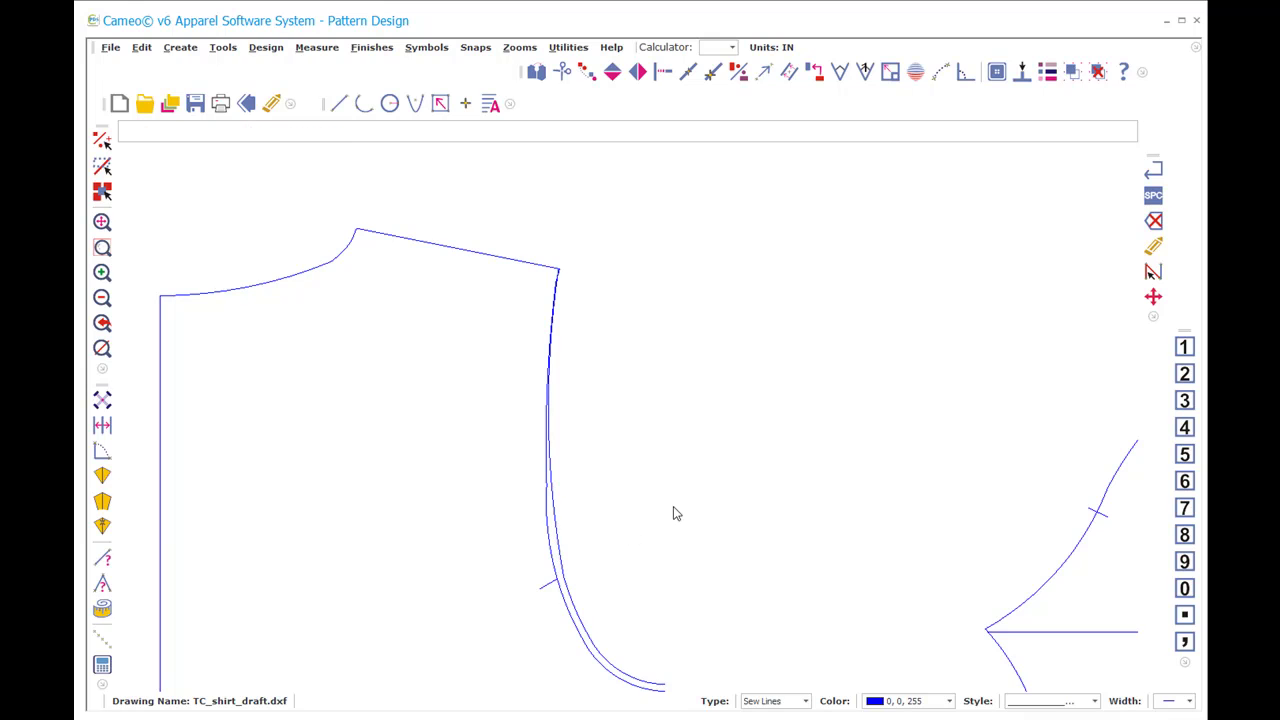
Step: Redraw the upper back armhole arc from shoulder tip to break point slightly farther out, and remove the previous arc
key("a")
key("r")
left_click(560, 270)
left_click(570, 570)
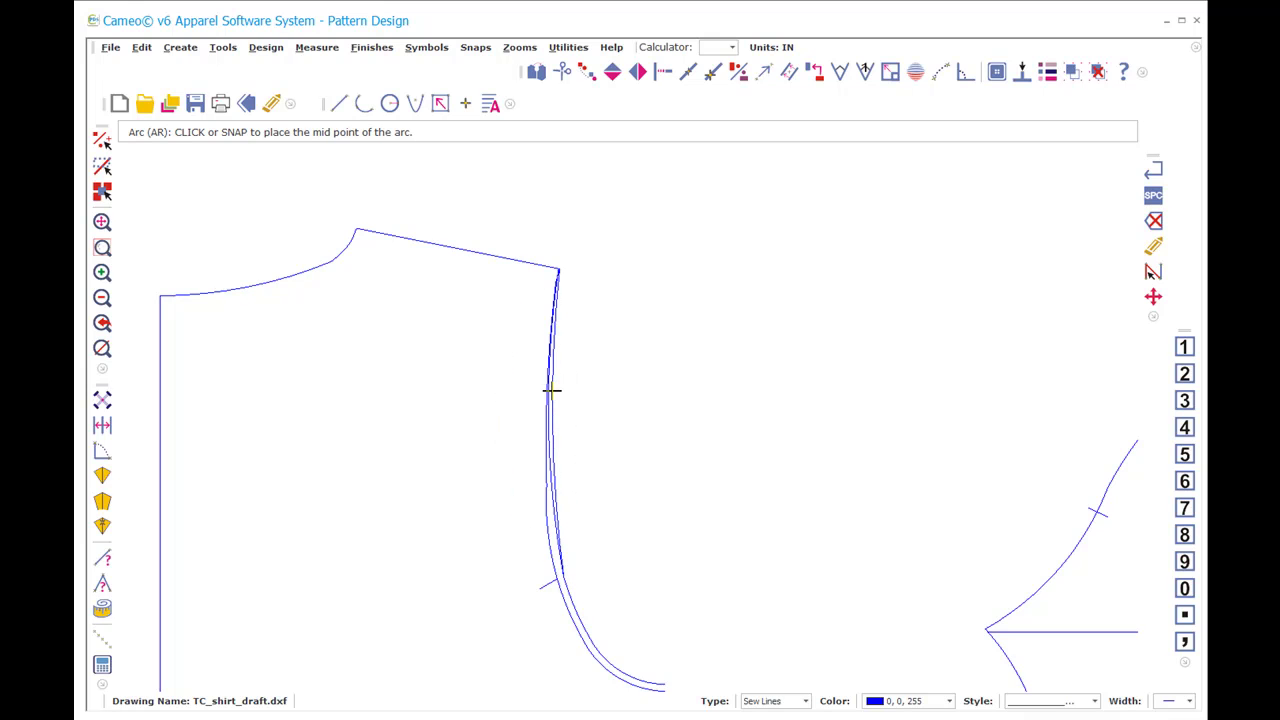
left_click(546, 450)
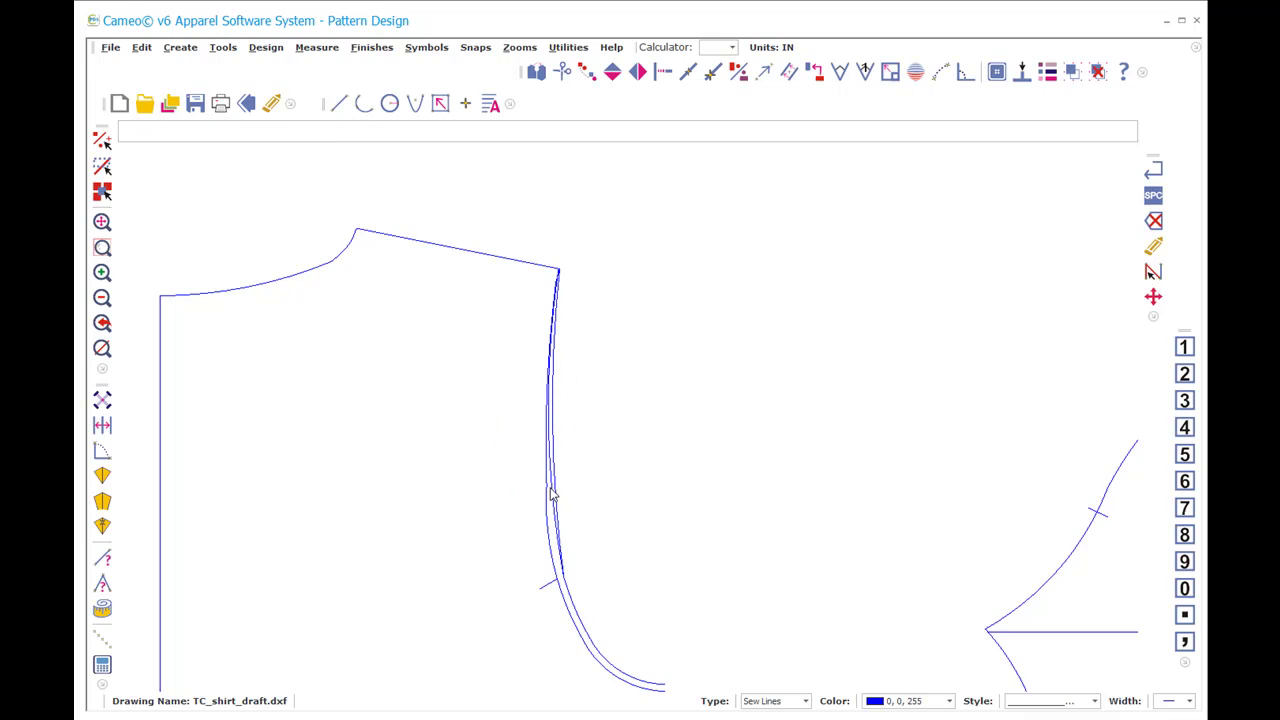
left_click(555, 500)
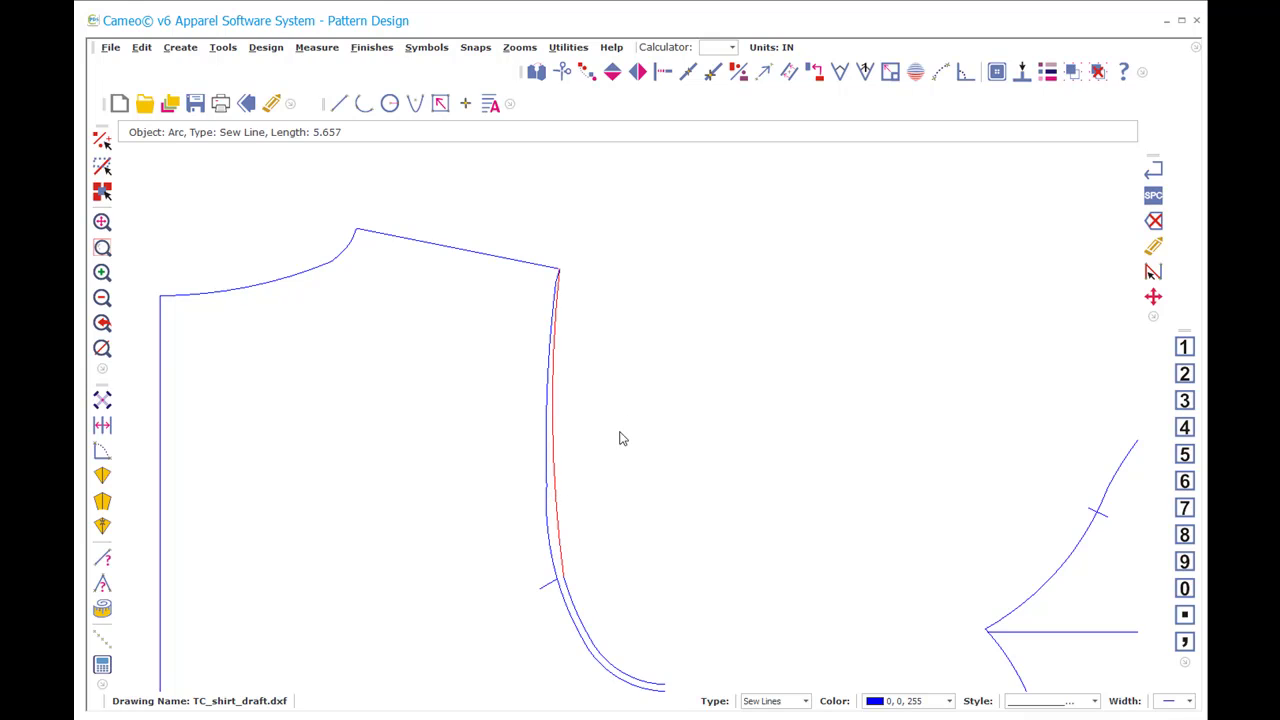
key("Escape")
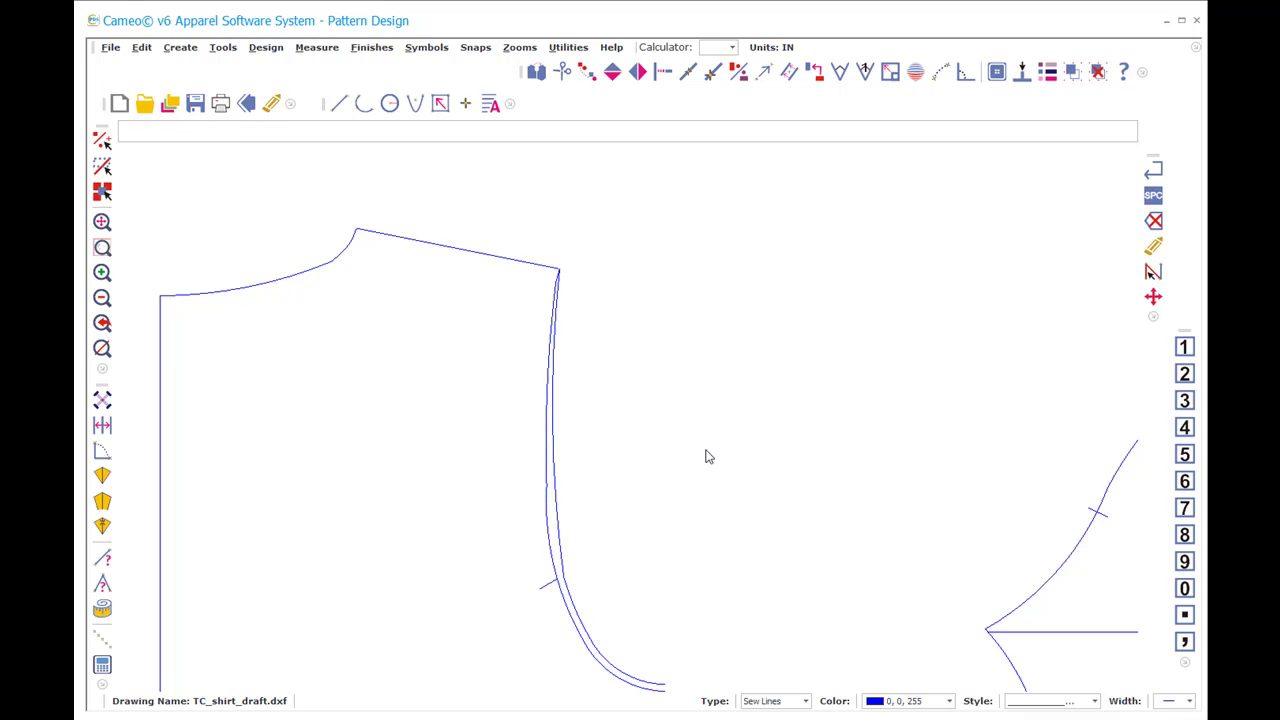
Step: Draw an arc from the notch-level break point to the back underarm corner, and delete the lowest offset armhole segment
scroll(640, 460, "down", 1)
key("z")
key("w")
left_click(522, 408)
left_click(708, 612)
key("r")
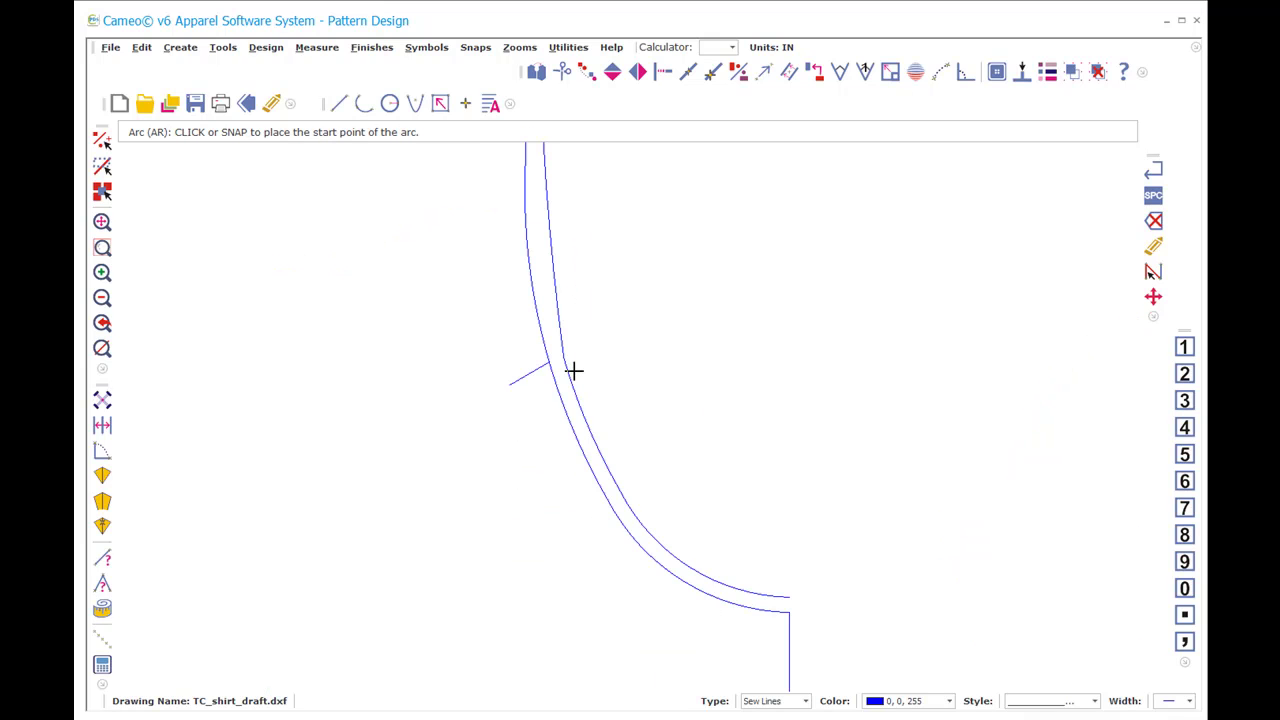
left_click(563, 358)
left_click(786, 610)
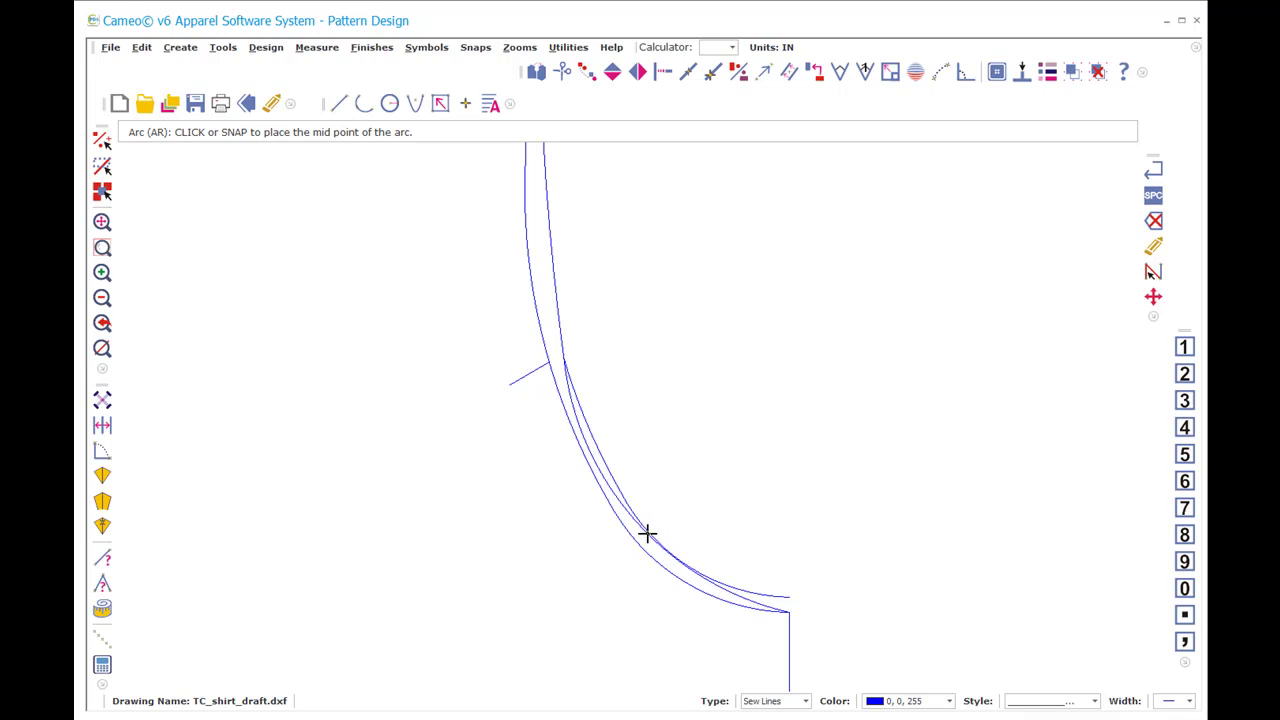
left_click(647, 533)
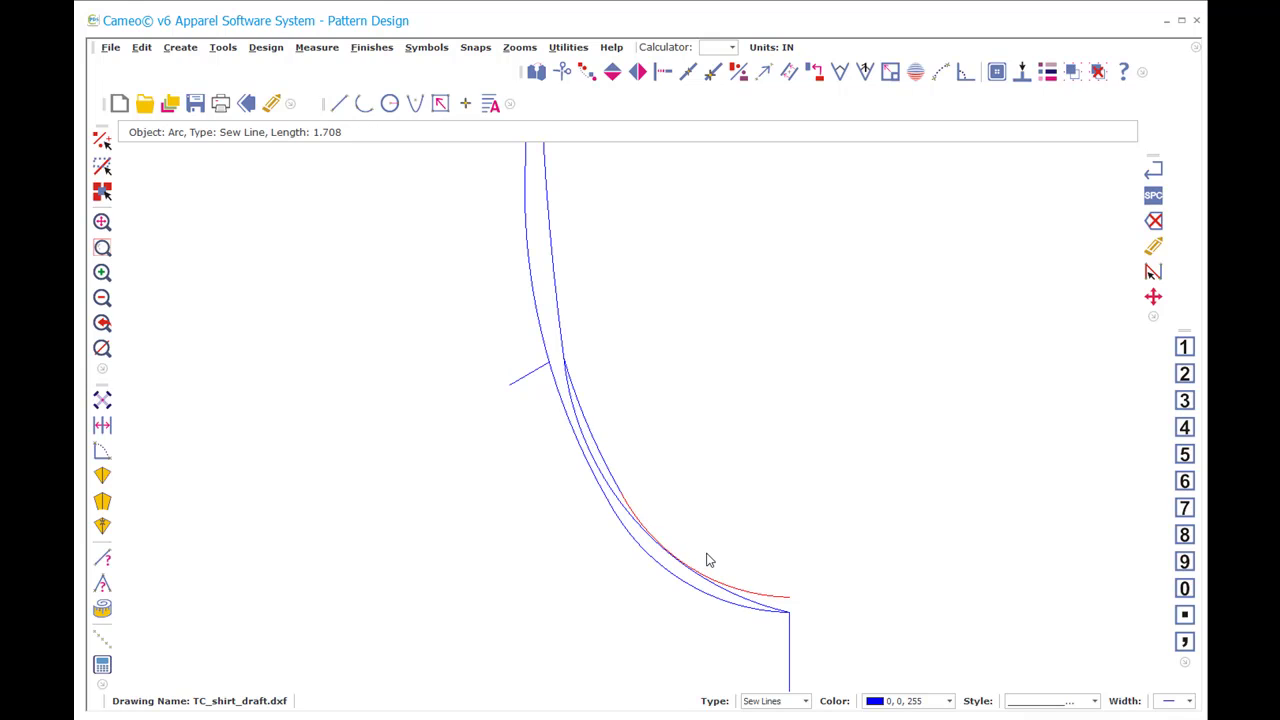
key("ctrl+z")
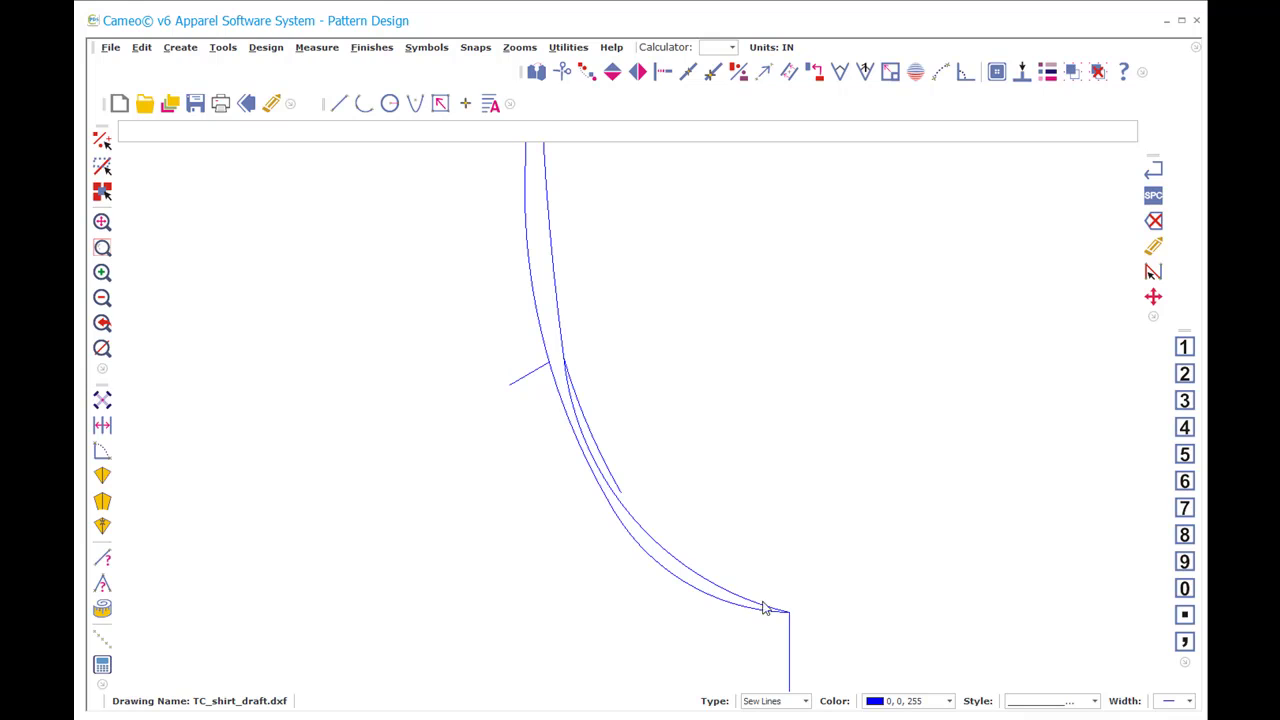
Step: Break the new lower armhole arc near the underarm and reshape the short segments at its ends to blend the curve
type("R")
left_click(718, 588)
left_click(719, 592)
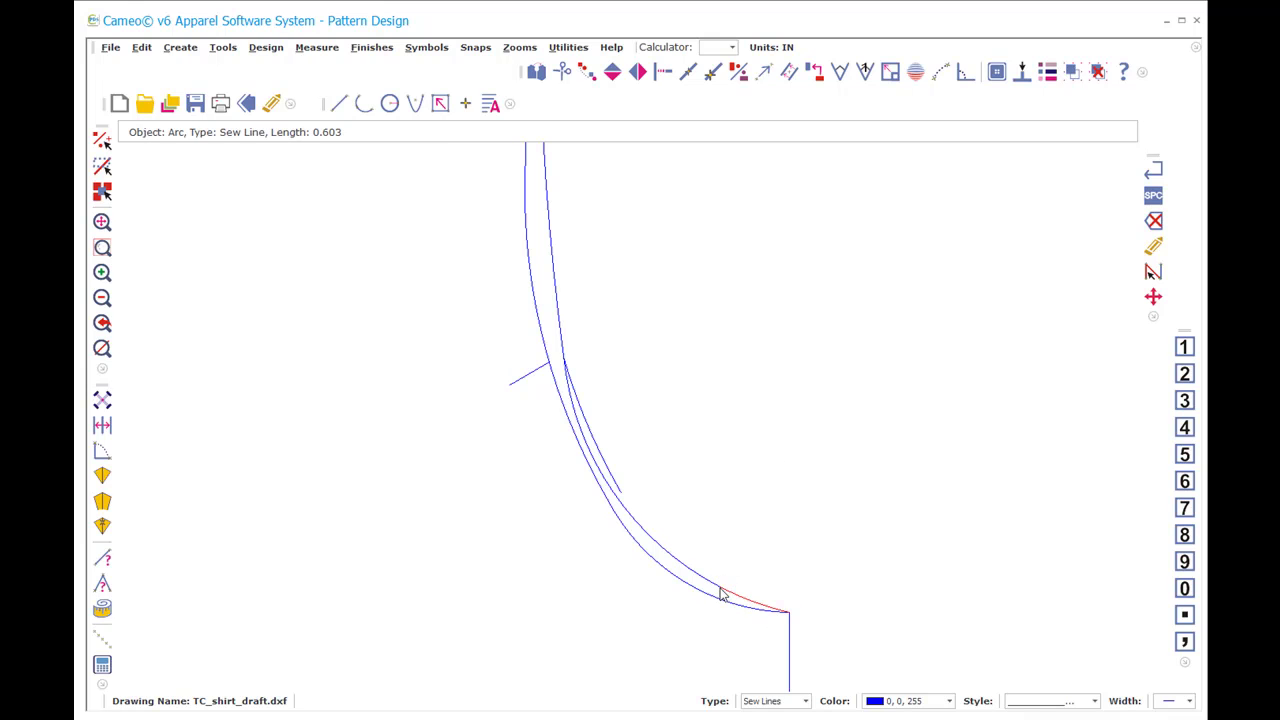
type("MP")
left_click(592, 428)
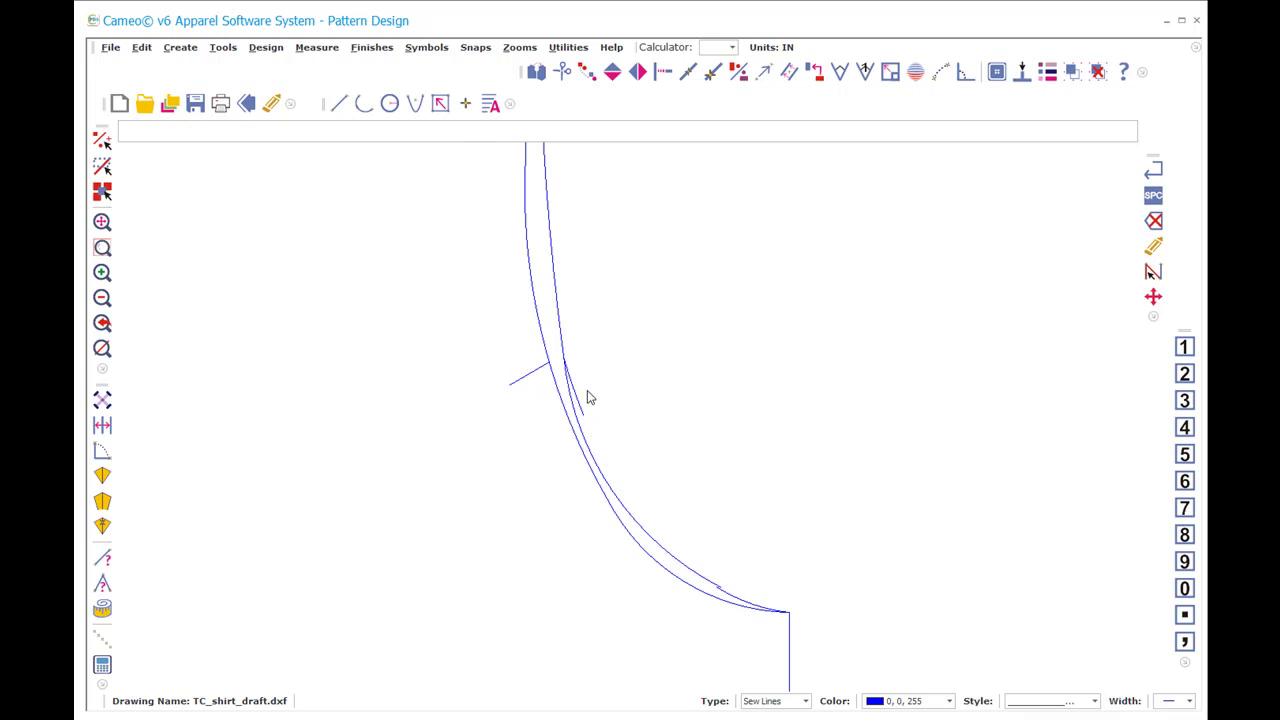
Step: Draw a short notch line inward from the new back armhole where its upper and lower arcs meet
scroll(754, 386, "down", 3)
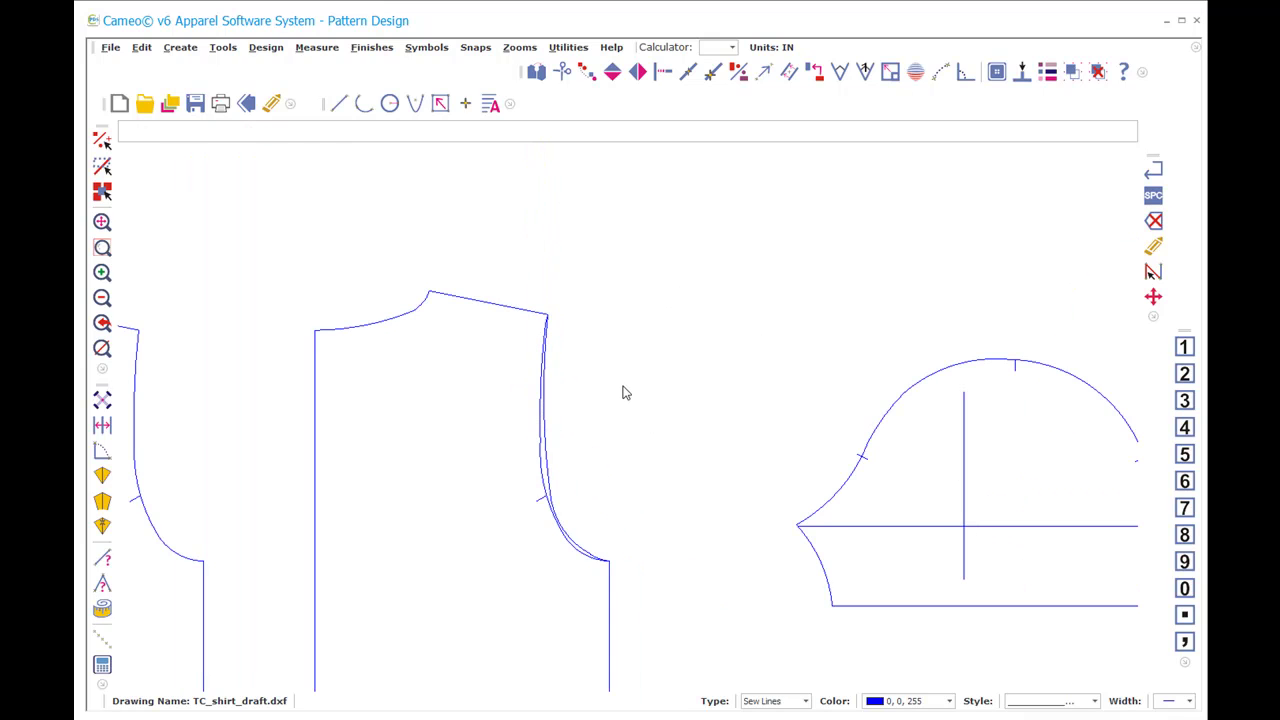
key("z")
key("w")
left_click(516, 318)
left_click(649, 567)
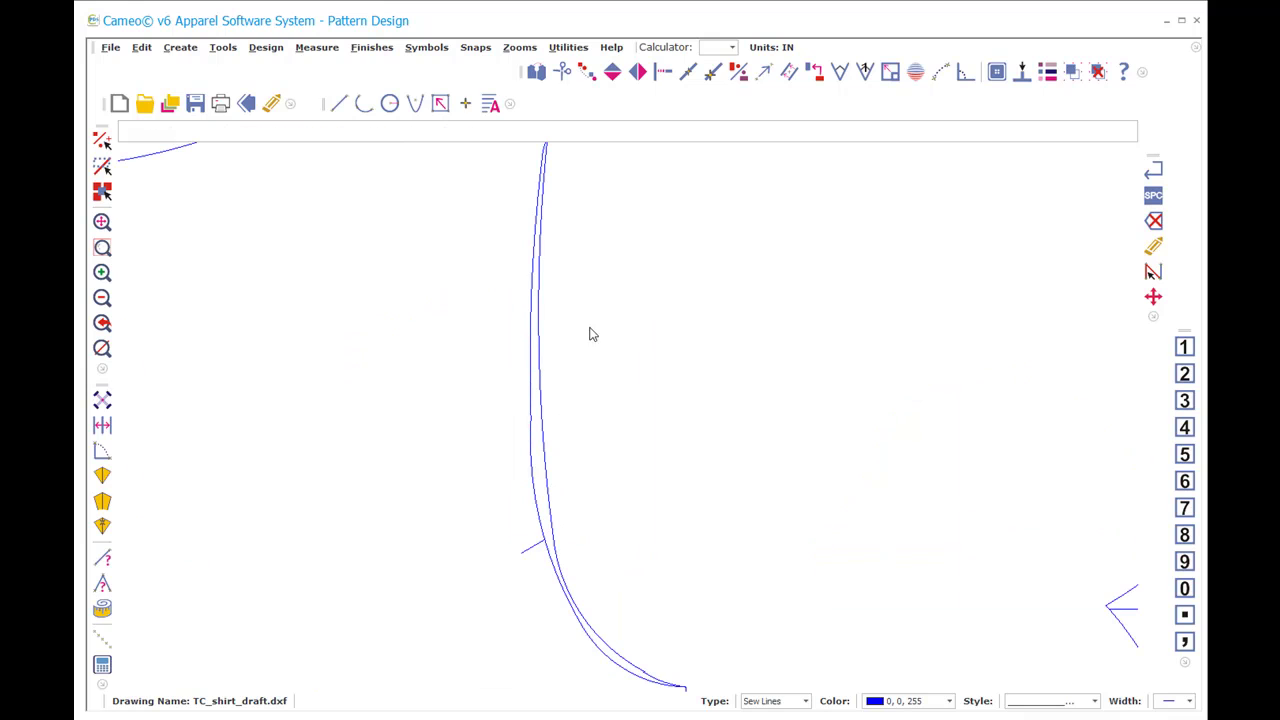
key("l")
key("i")
left_click(554, 537)
left_click(496, 549)
Step: Delete the original armhole curves and the old notch line from the back body piece
left_click(591, 648)
left_click(550, 557)
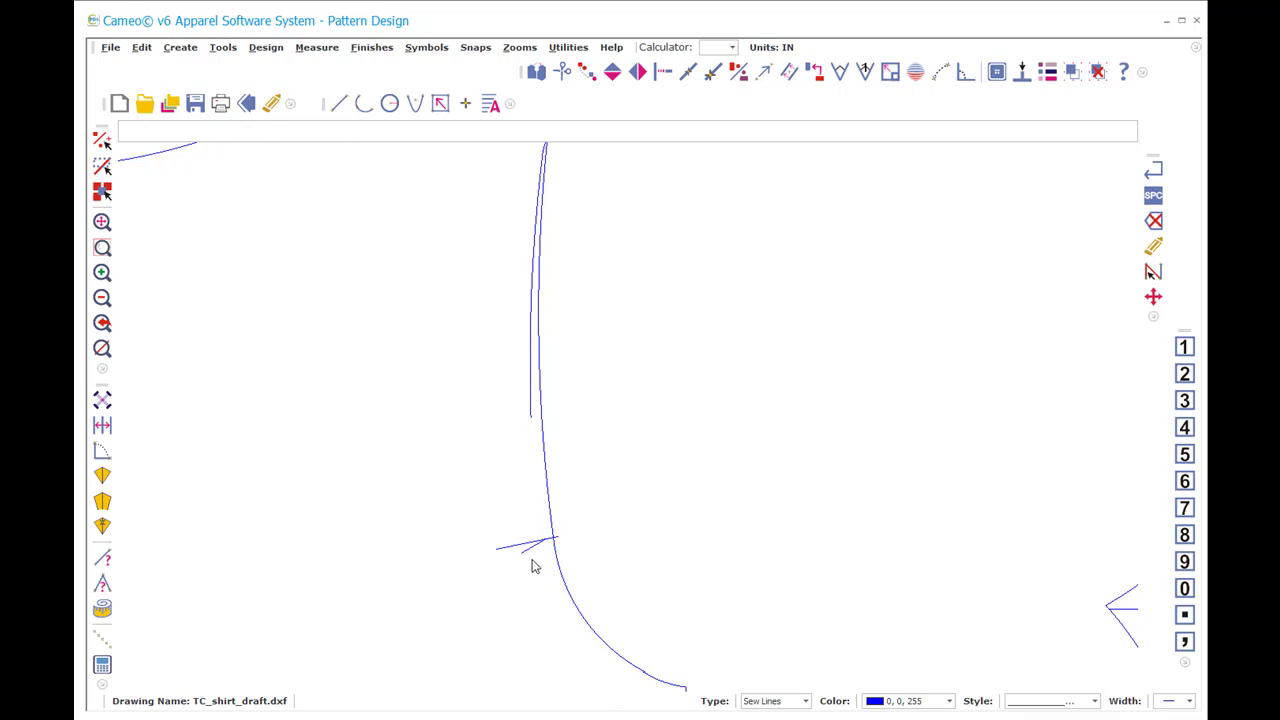
left_click(543, 275)
scroll(626, 423, "down", 3)
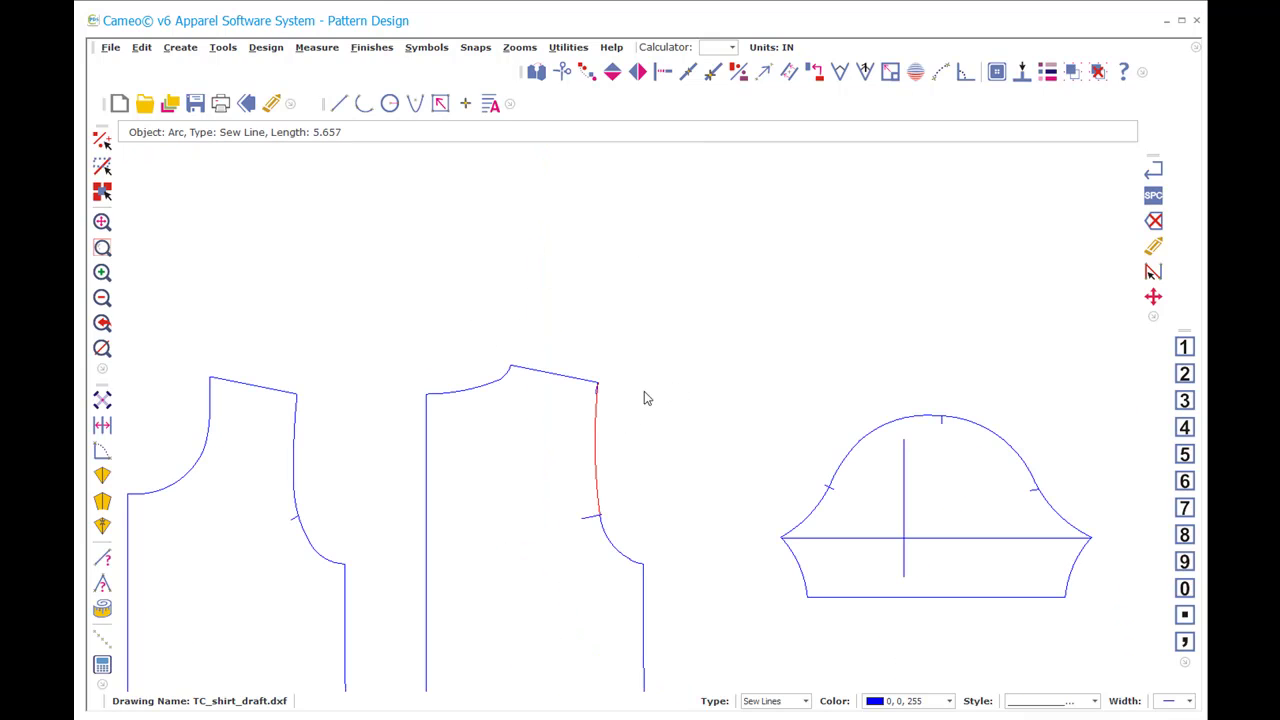
Step: Join the back shoulder line and the new armhole arc at the shoulder tip so they meet in a corner
key("z")
key("w")
left_click(556, 354)
left_click(678, 586)
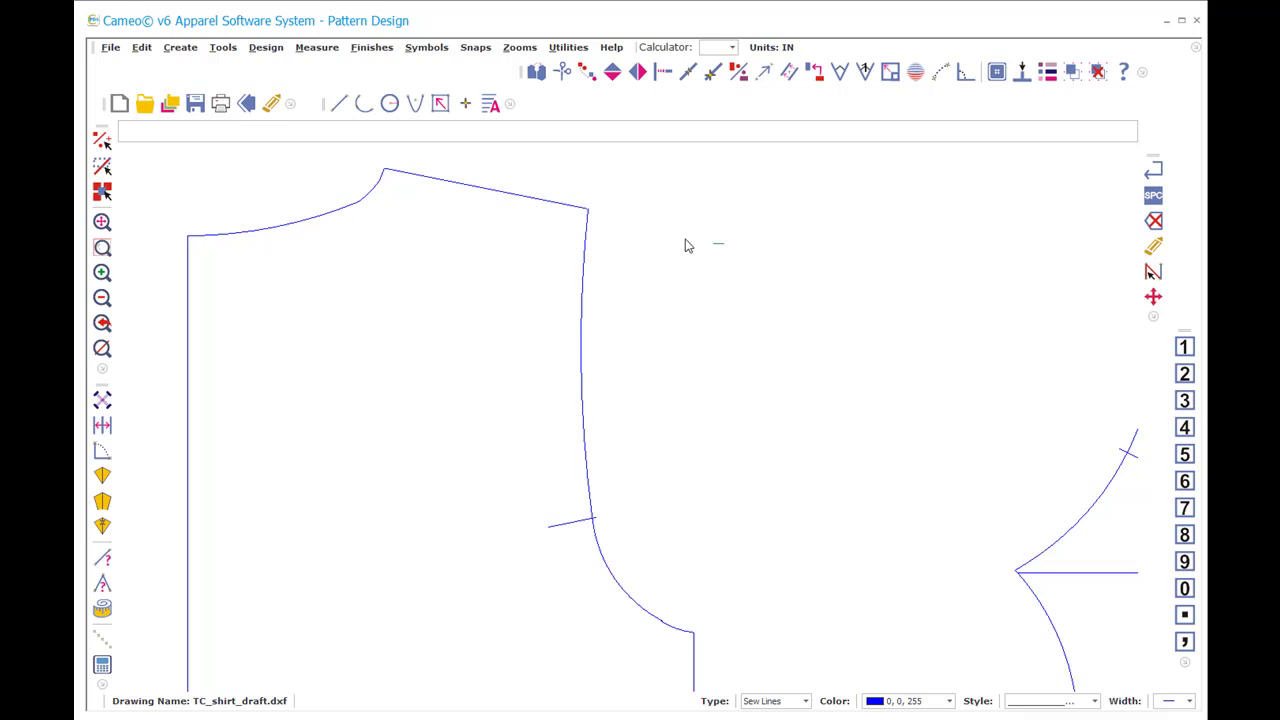
key("z")
key("w")
left_click(543, 185)
left_click(620, 310)
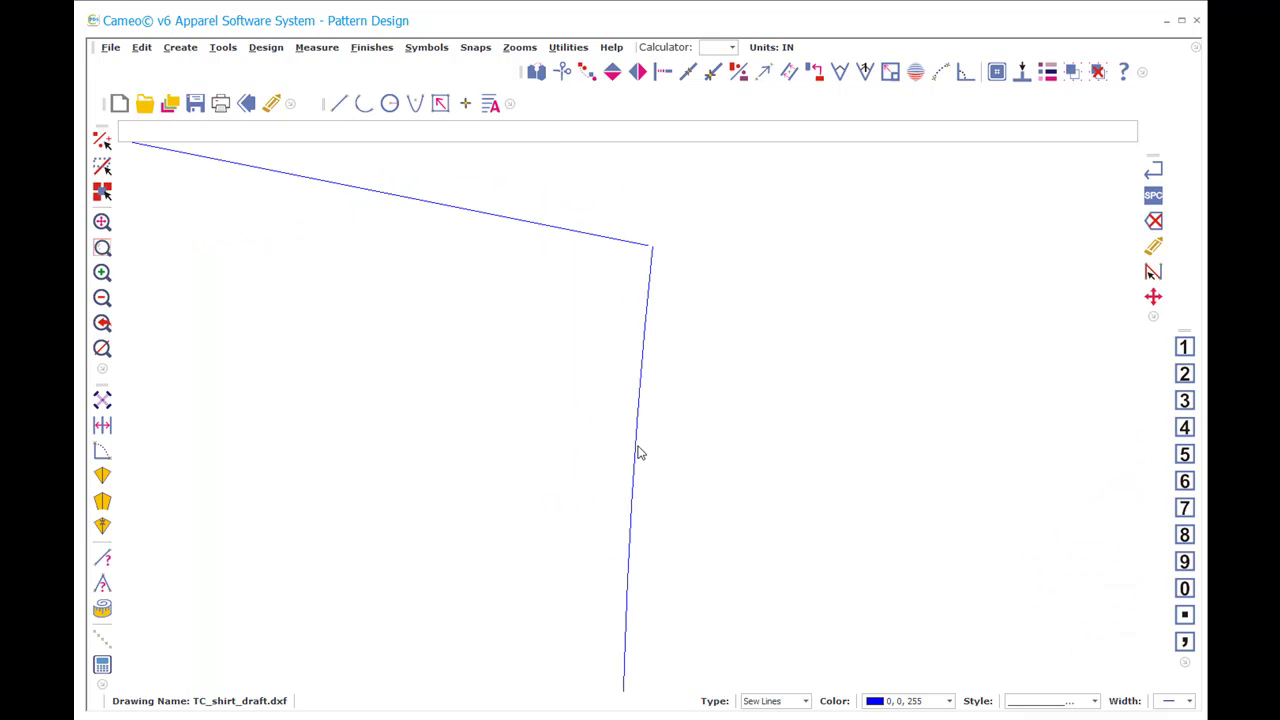
key("i")
key("n")
left_click(609, 237)
left_click(646, 270)
left_click(621, 239)
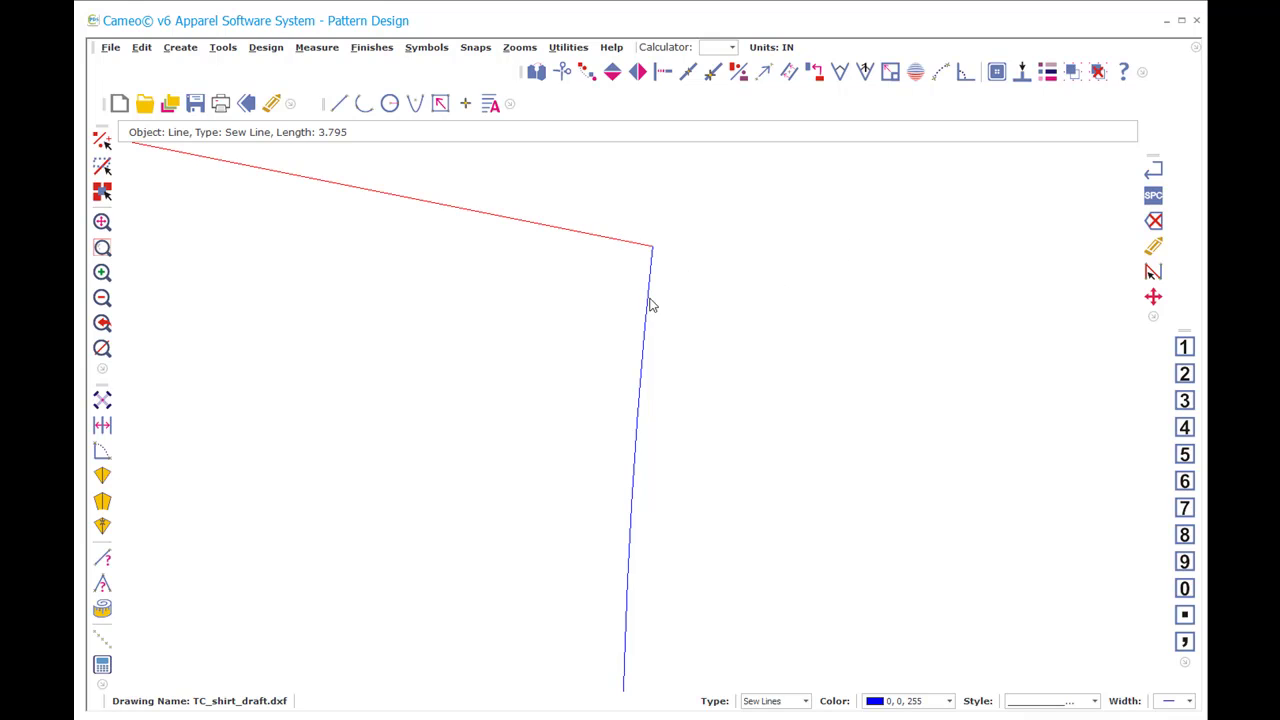
key("l")
left_click(651, 244)
key("Escape")
left_click(665, 242)
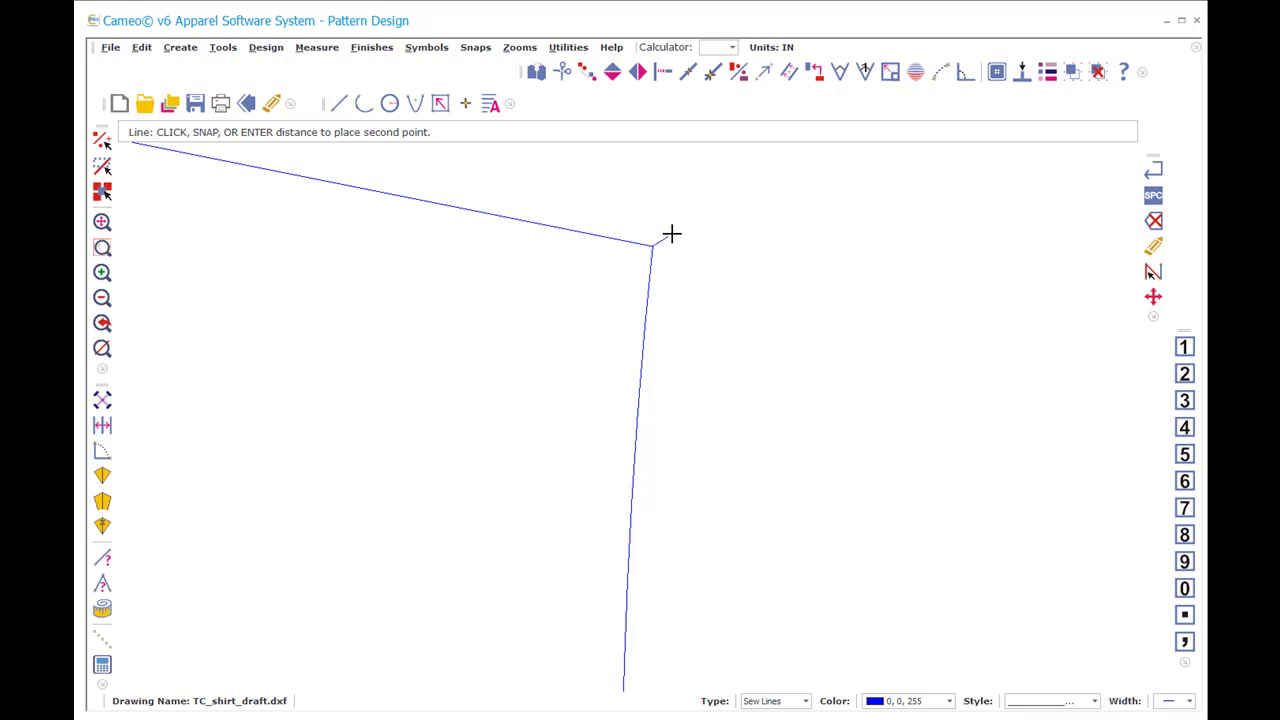
left_click(704, 160)
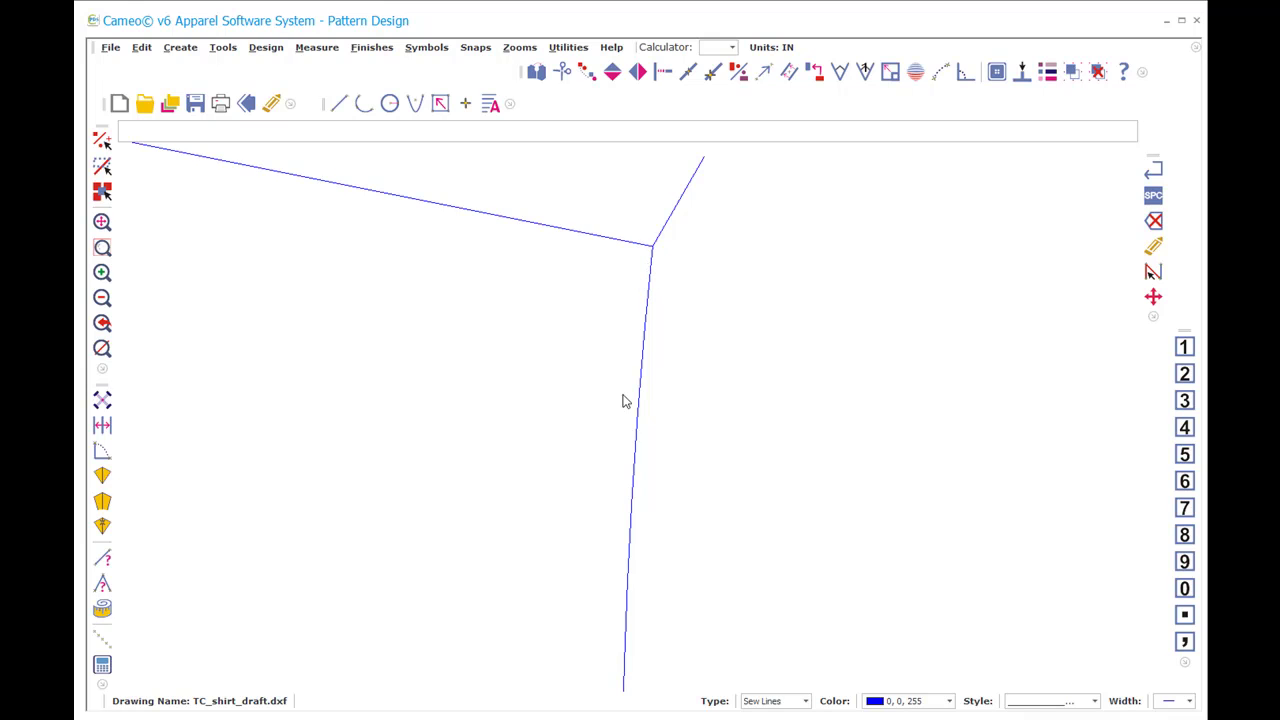
left_click(674, 217)
key("Delete")
Step: Square a 0.5-inch line counterclockwise from the shoulder line at the back shoulder tip
left_click(551, 229)
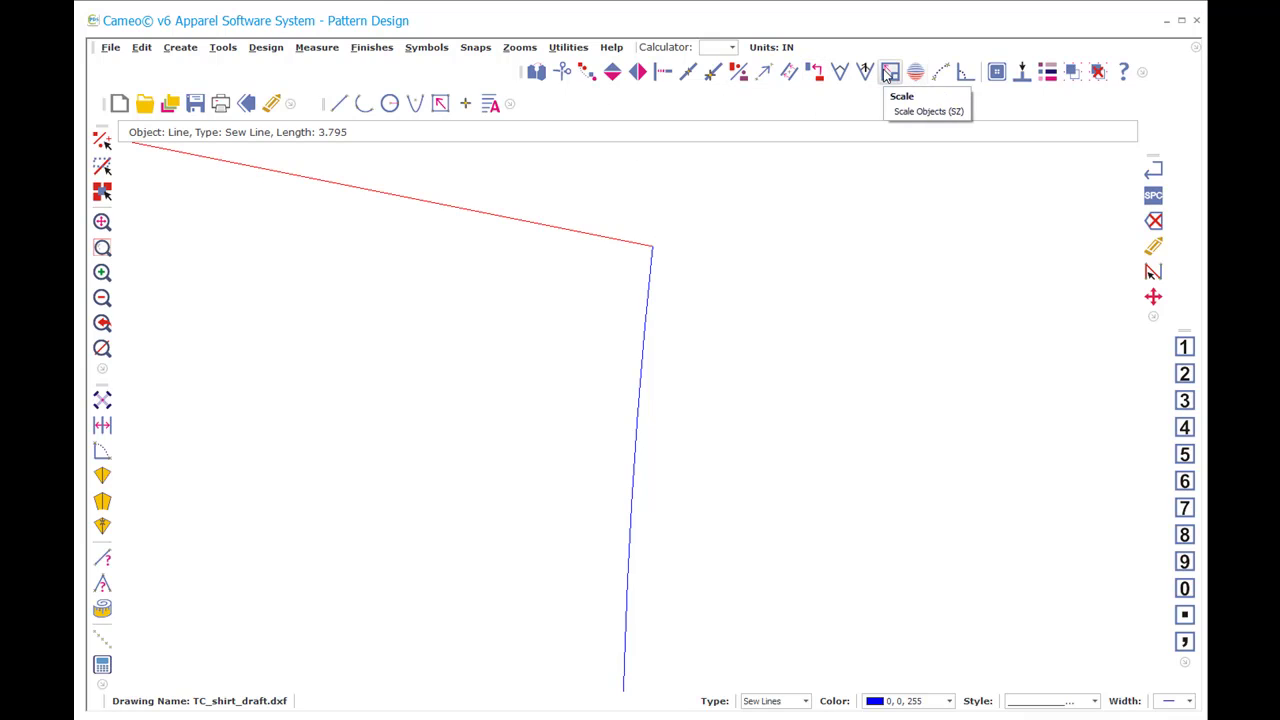
left_click(965, 71)
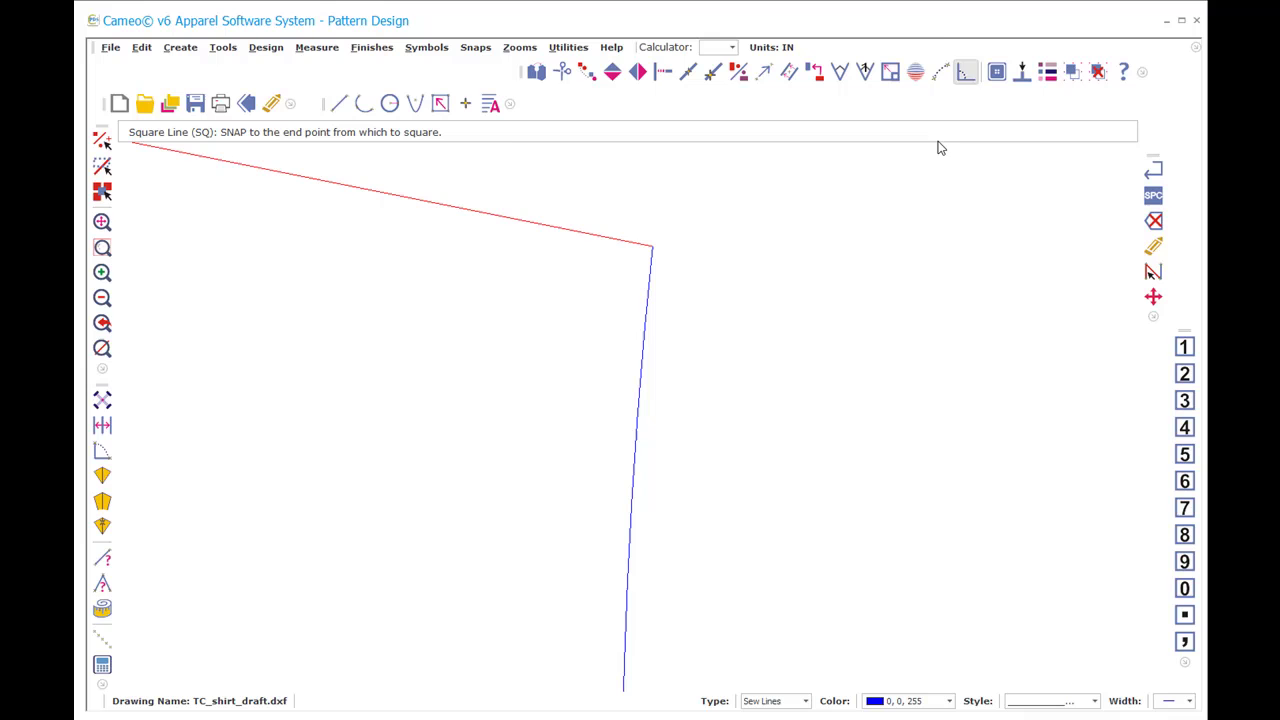
left_click(653, 248)
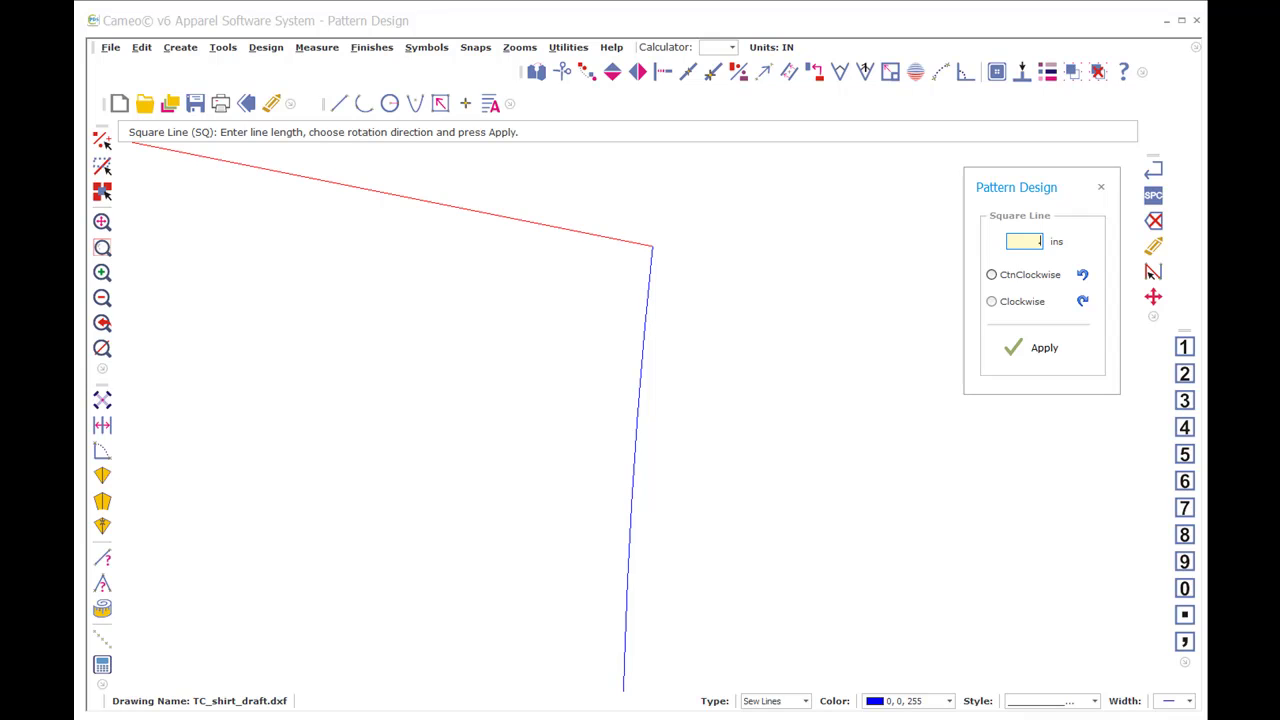
left_click(1020, 274)
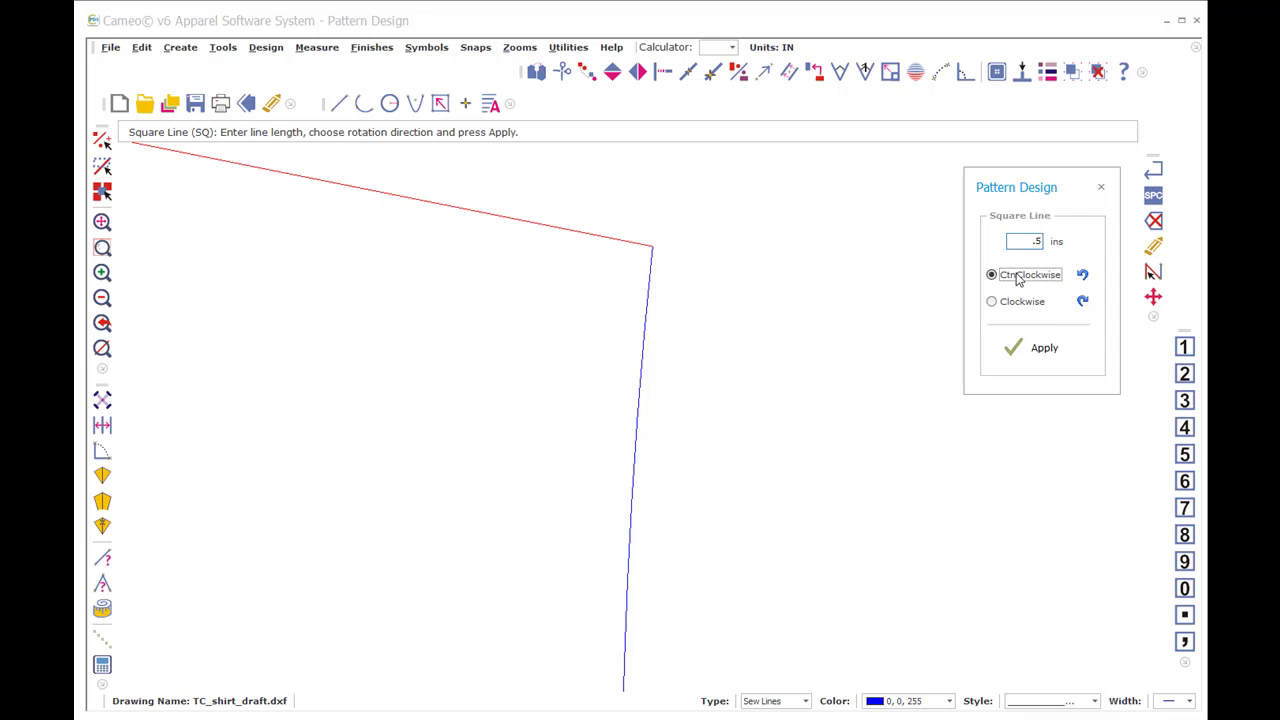
left_click(1033, 352)
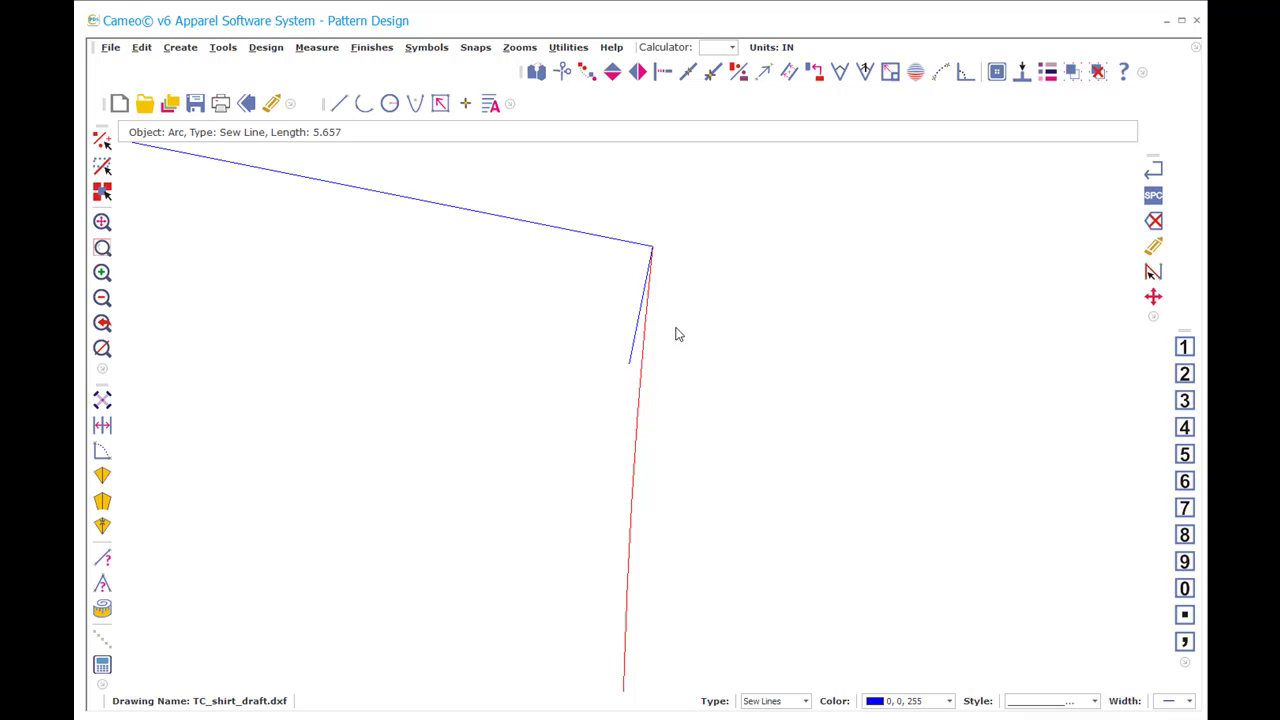
Step: Break the upper back armhole arc just below the shoulder tip and delete the short piece above the break
type("br")
left_click(651, 296)
right_click(756, 289)
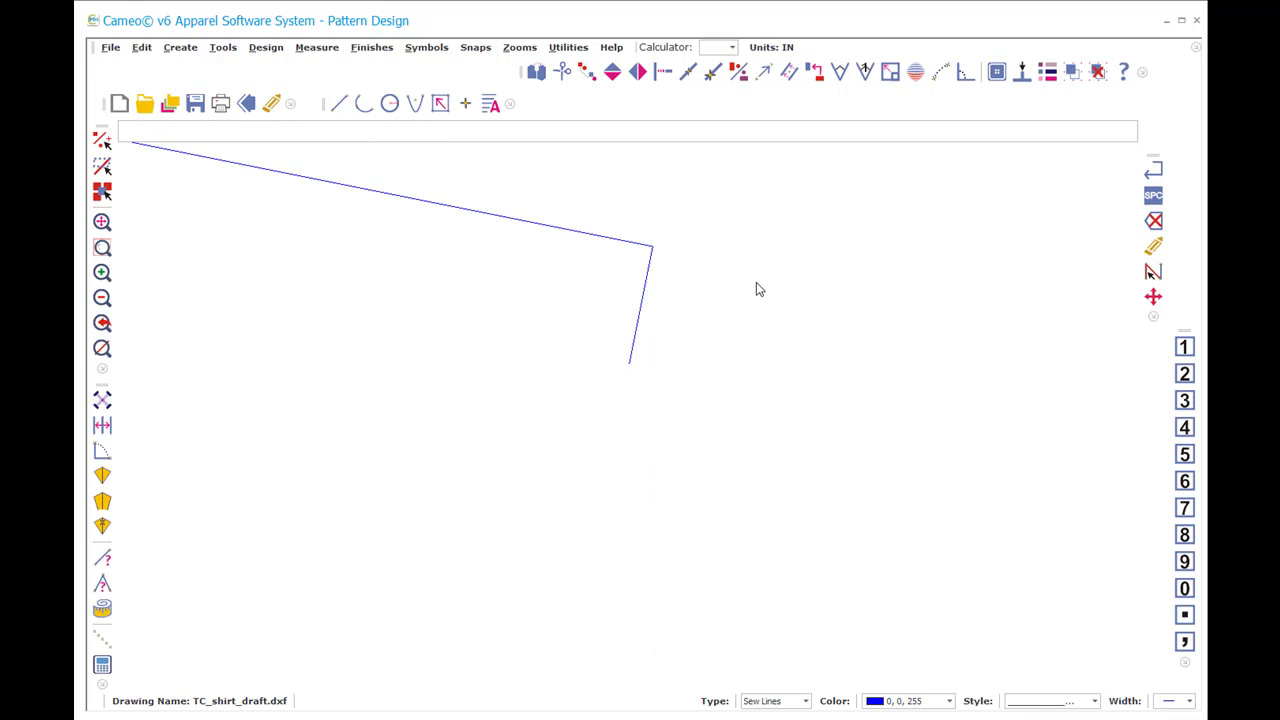
right_click(752, 328)
left_click(650, 293)
left_click(649, 291)
right_click(690, 292)
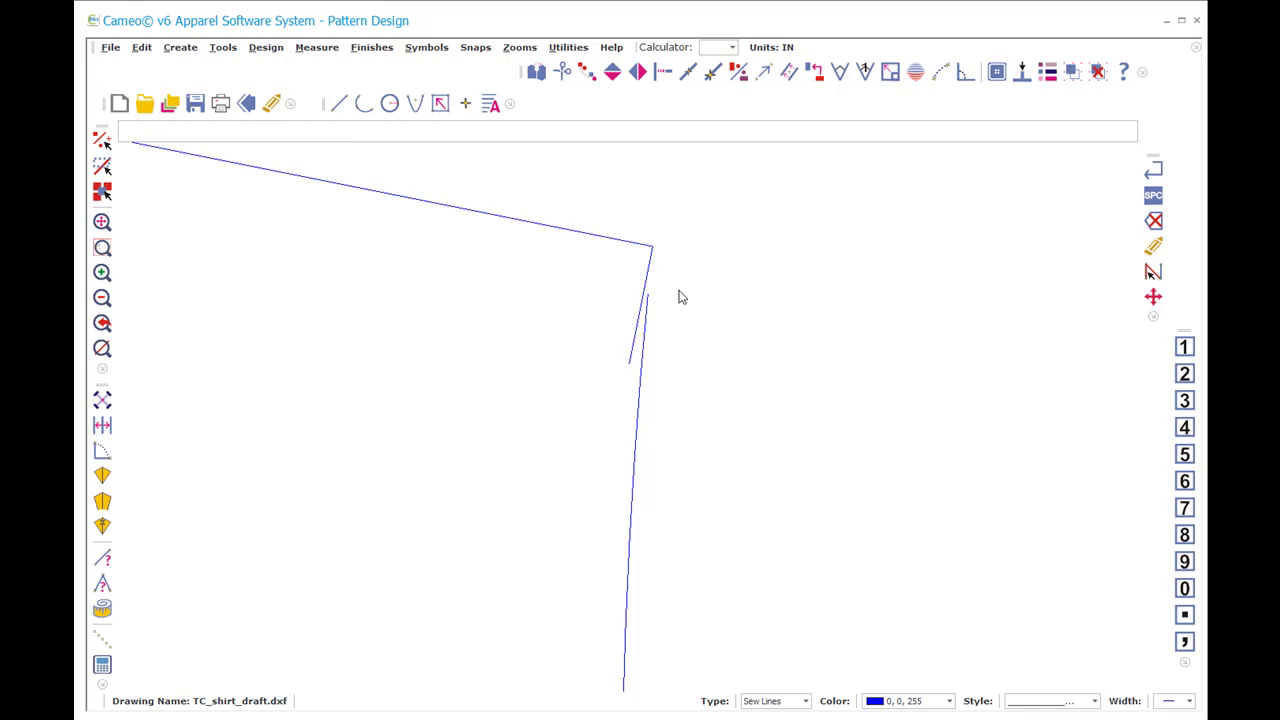
Step: Move the upper end of the back armhole arc onto the squared line
type("P")
key("Return")
left_click(646, 293)
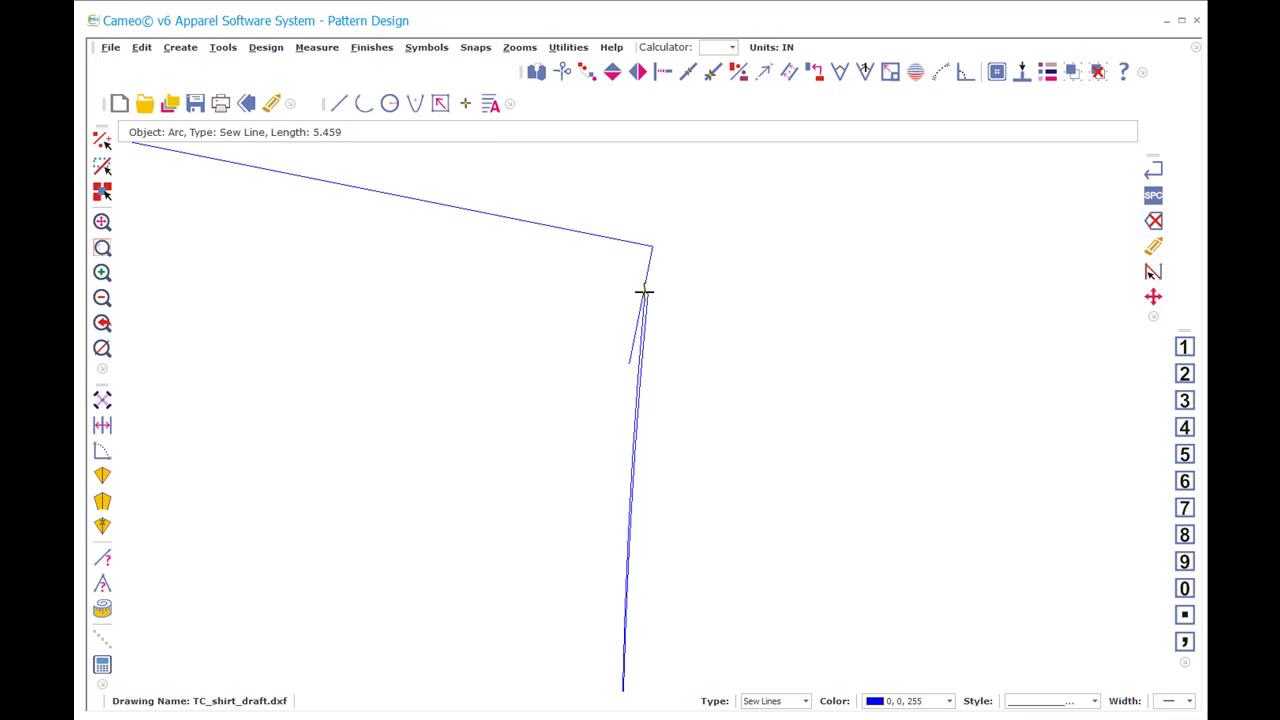
left_click(644, 291)
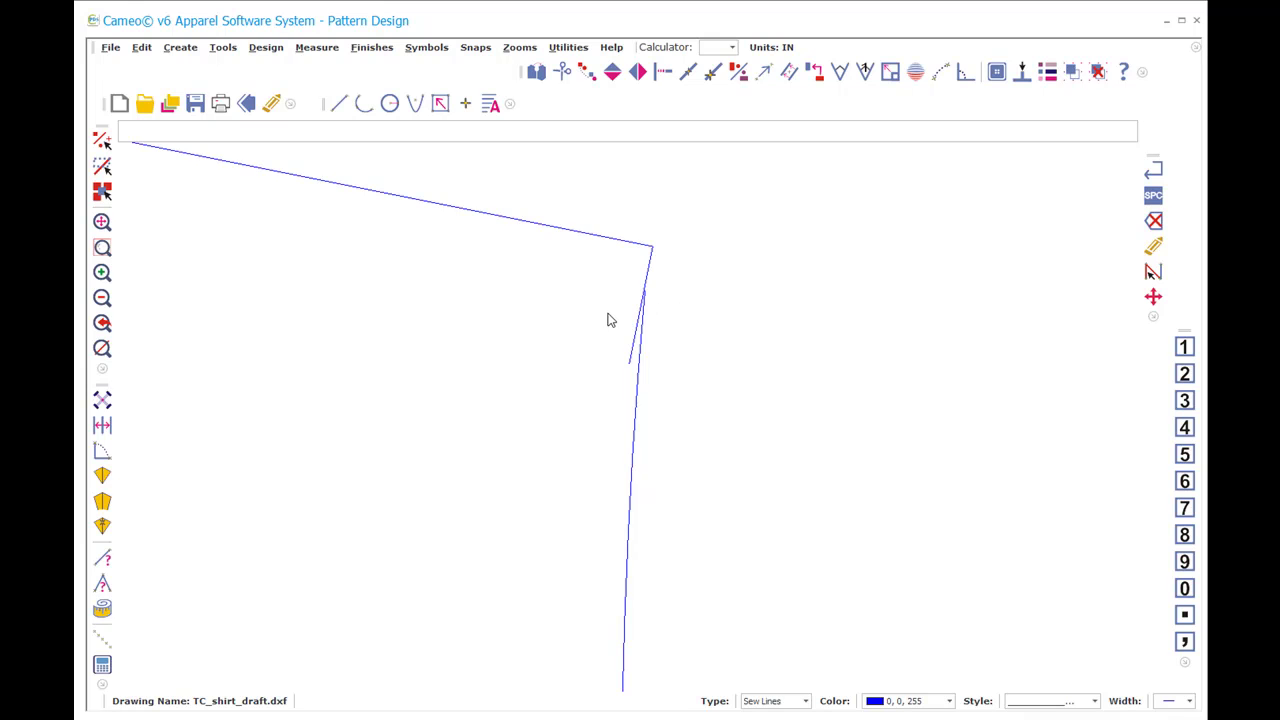
Step: Break the squared line where the armhole arc meets it and delete the leftover lower part
key("k")
left_click(643, 283)
left_click(646, 278)
left_click(652, 290)
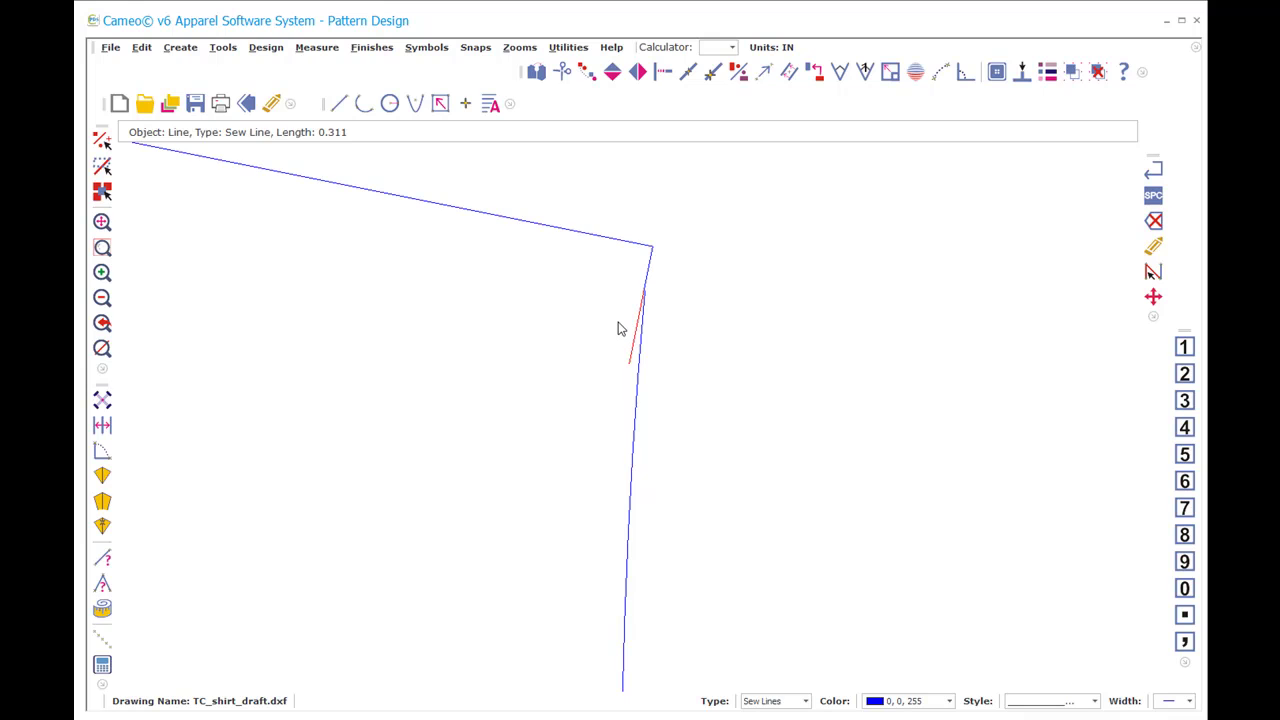
key("m")
key("p")
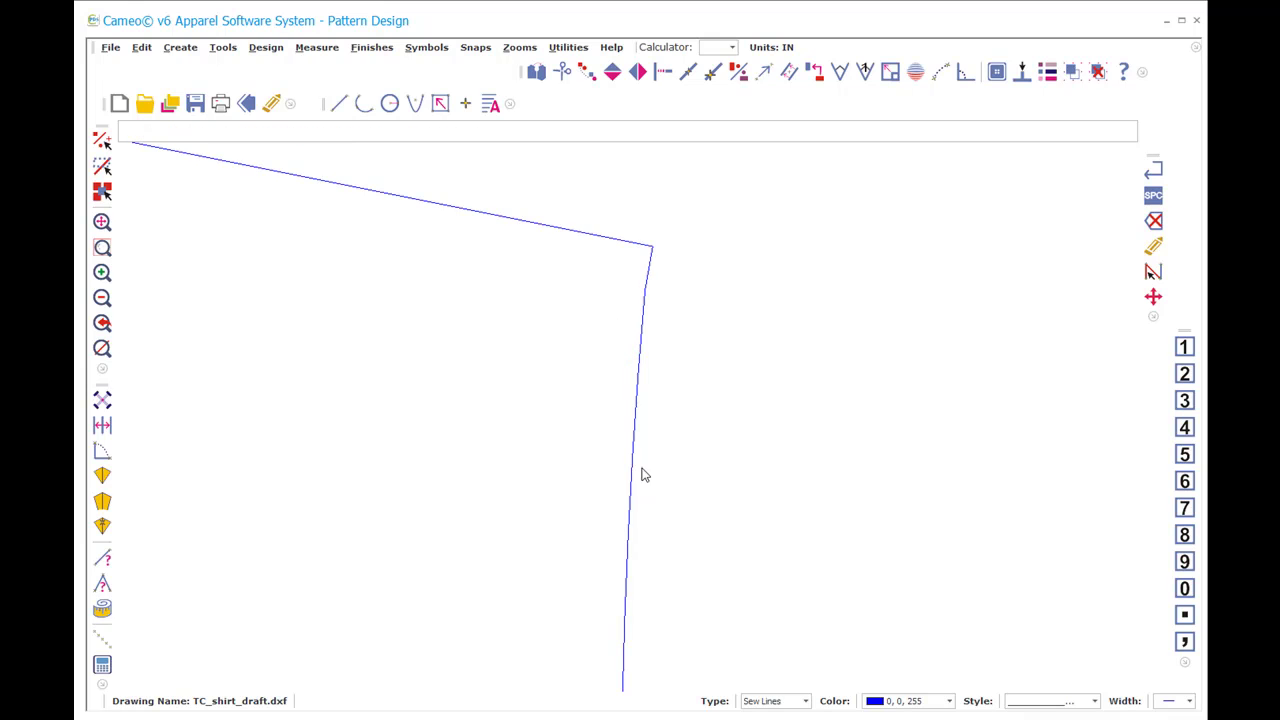
left_click(710, 352)
left_click_drag(500, 396, 640, 495)
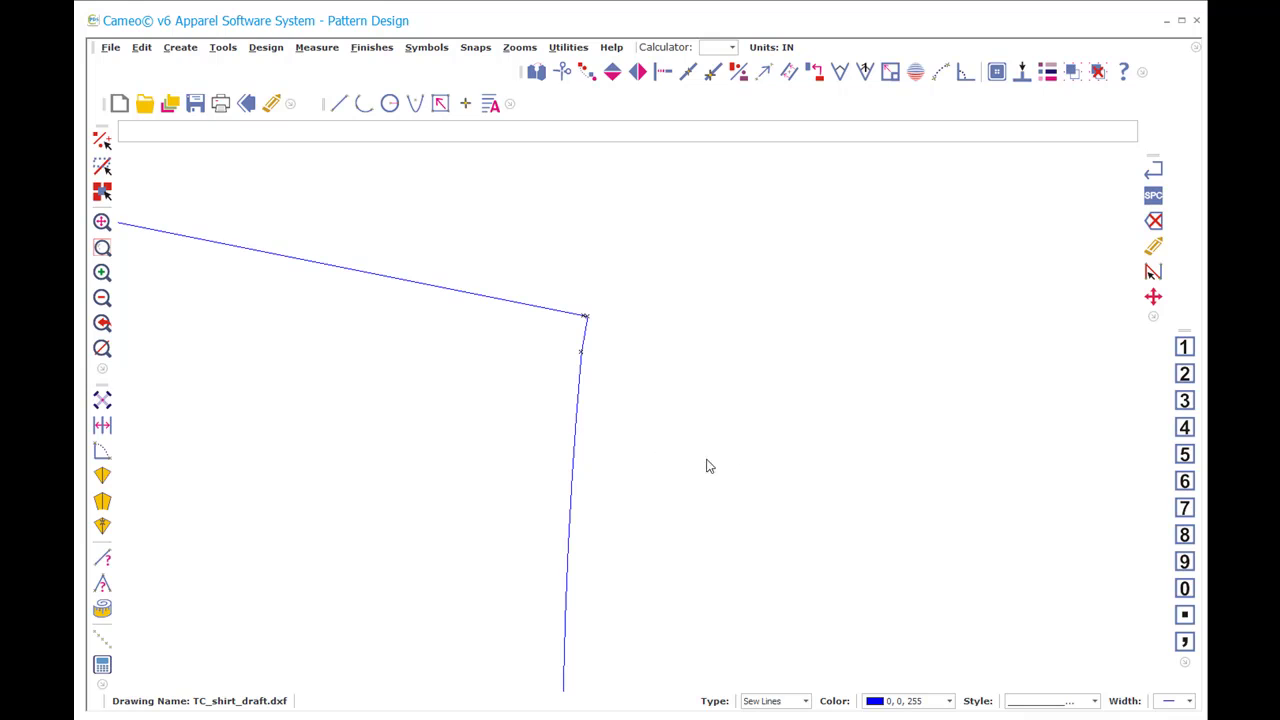
scroll(629, 424, "up", 1)
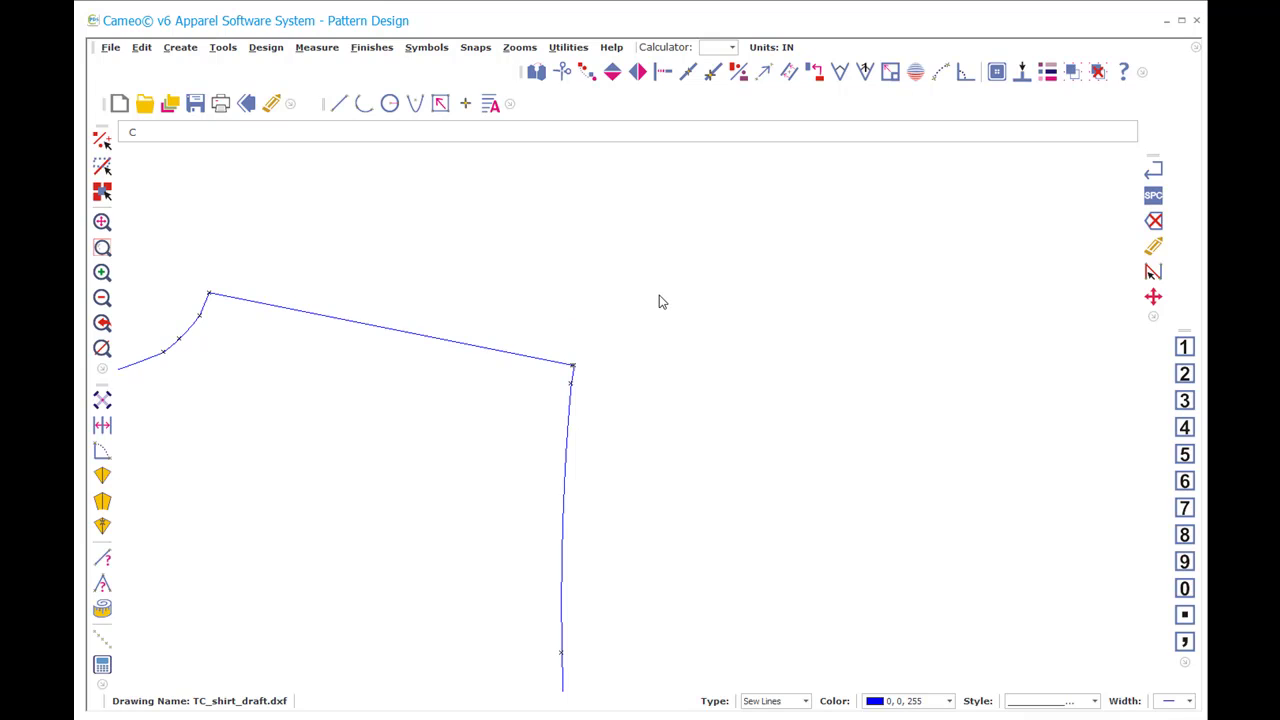
Step: Move the original body and sleeve draft above the T-shirt photo, and place the front, back and sleeve pieces beside the photo
scroll(629, 423, "down", 3)
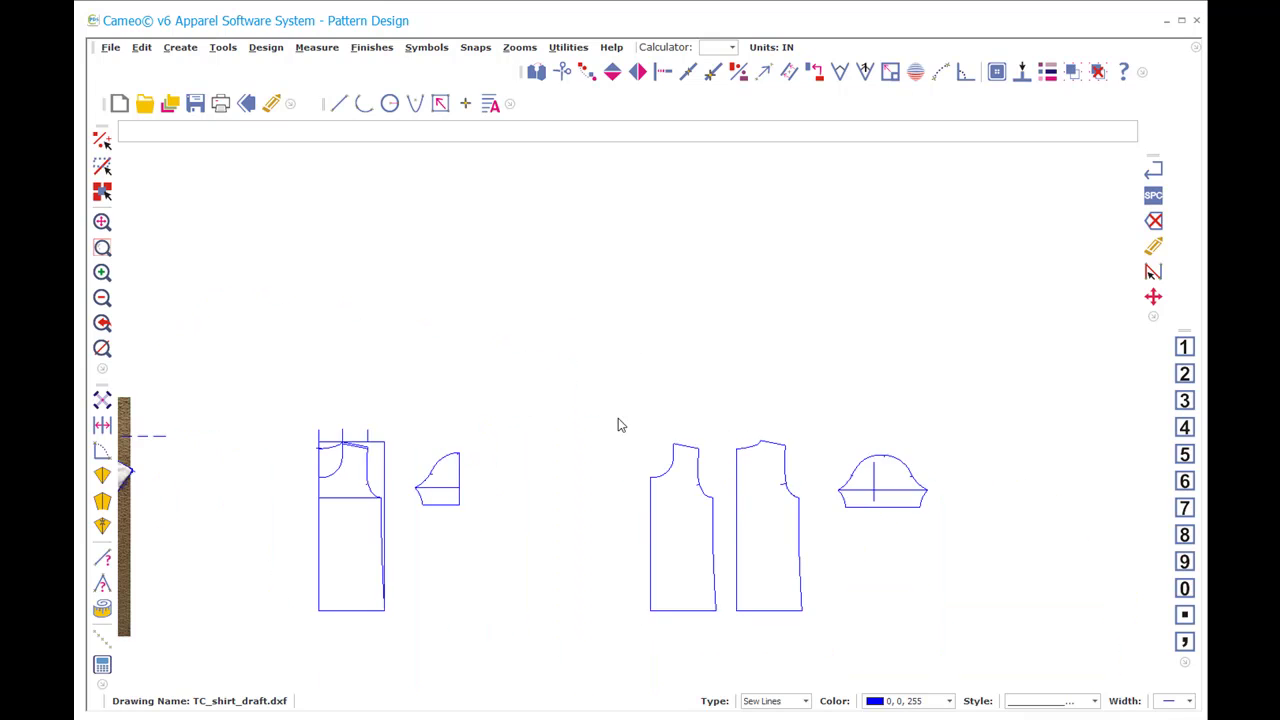
scroll(400, 390, "down", 2)
left_click_drag(400, 391, 639, 623)
left_click_drag(484, 458, 284, 303)
left_click_drag(594, 370, 878, 573)
left_click_drag(761, 485, 461, 485)
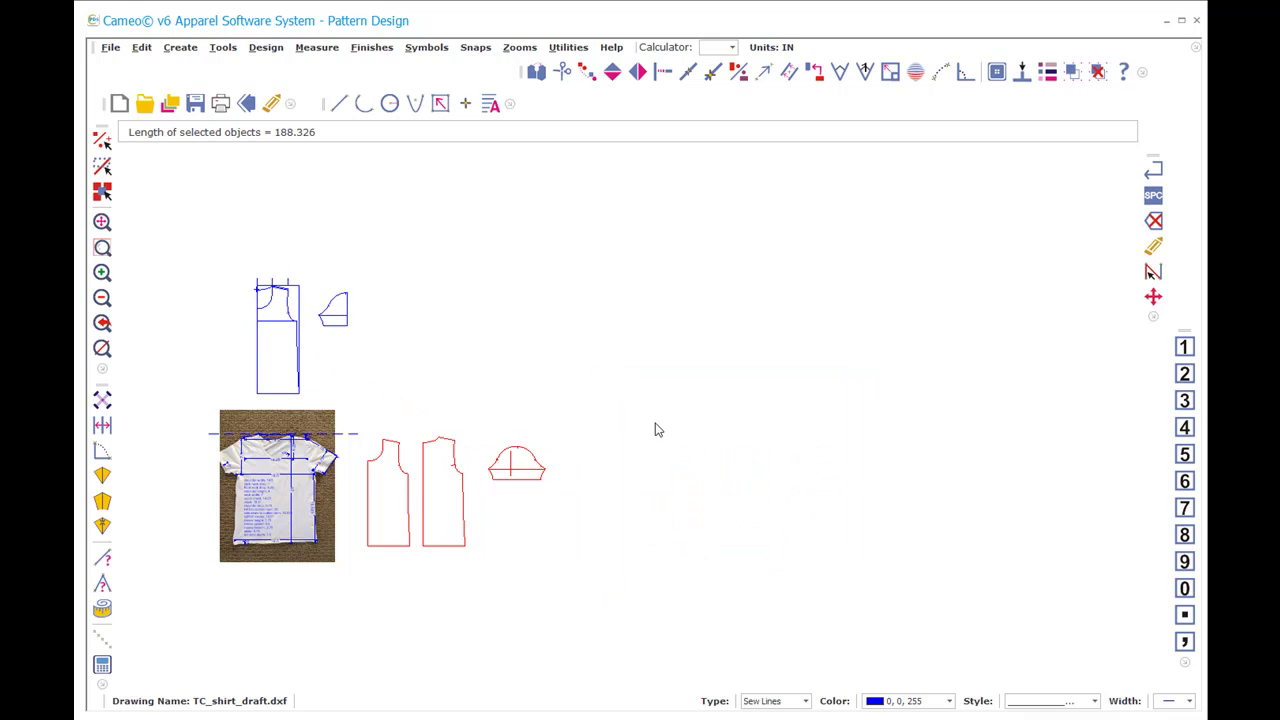
Step: Examine the T-shirt photo with its dimension lines and the list of garment measurements
key("z")
key("w")
left_click(209, 243)
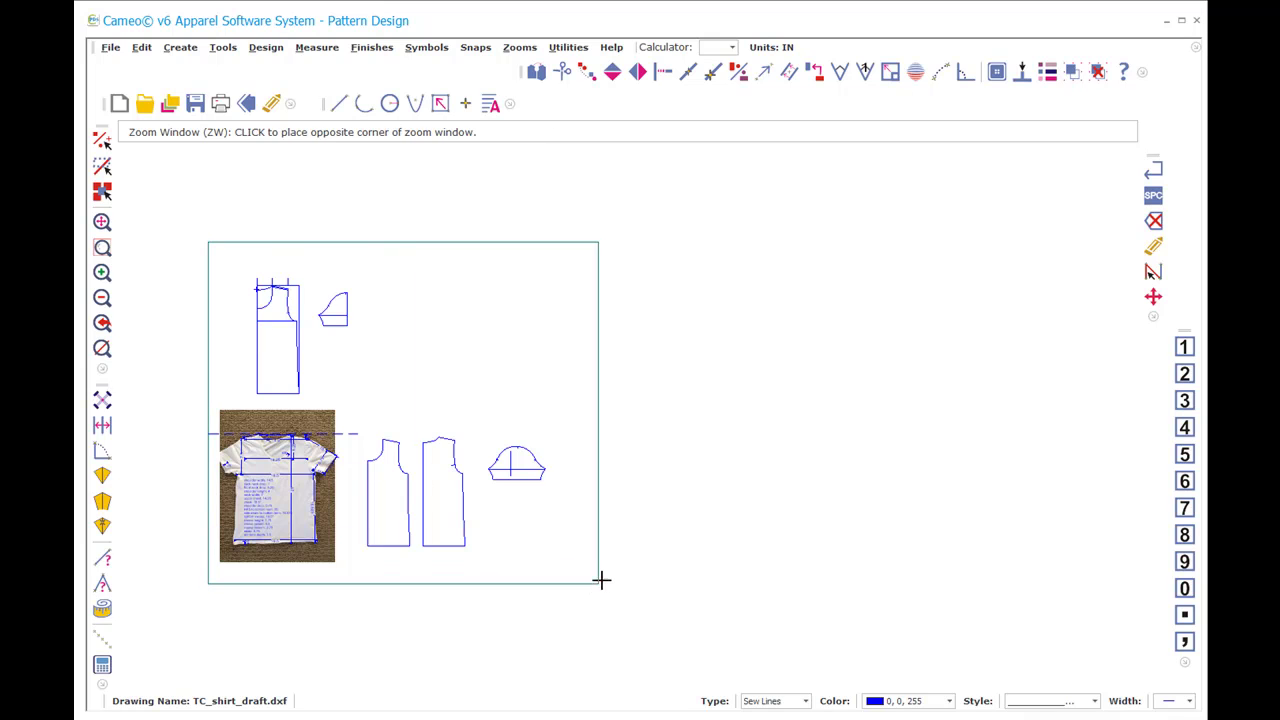
left_click(603, 586)
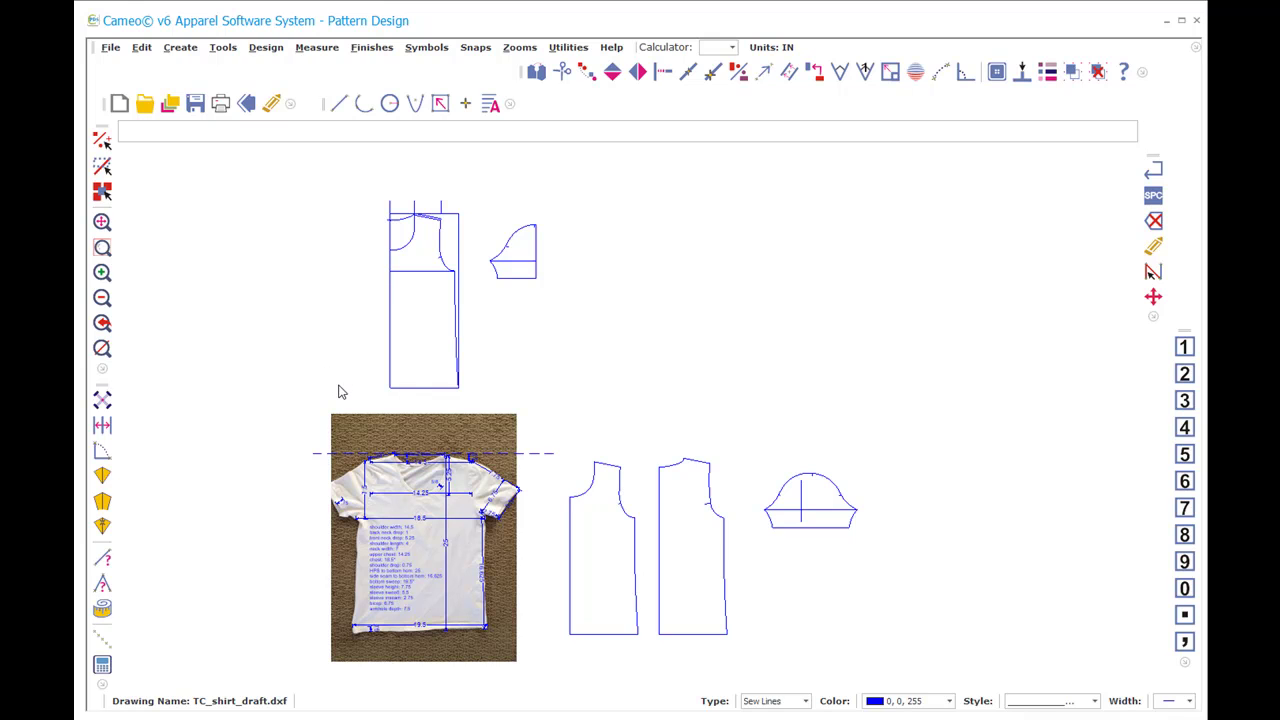
type("zw")
left_click(322, 422)
left_click(540, 676)
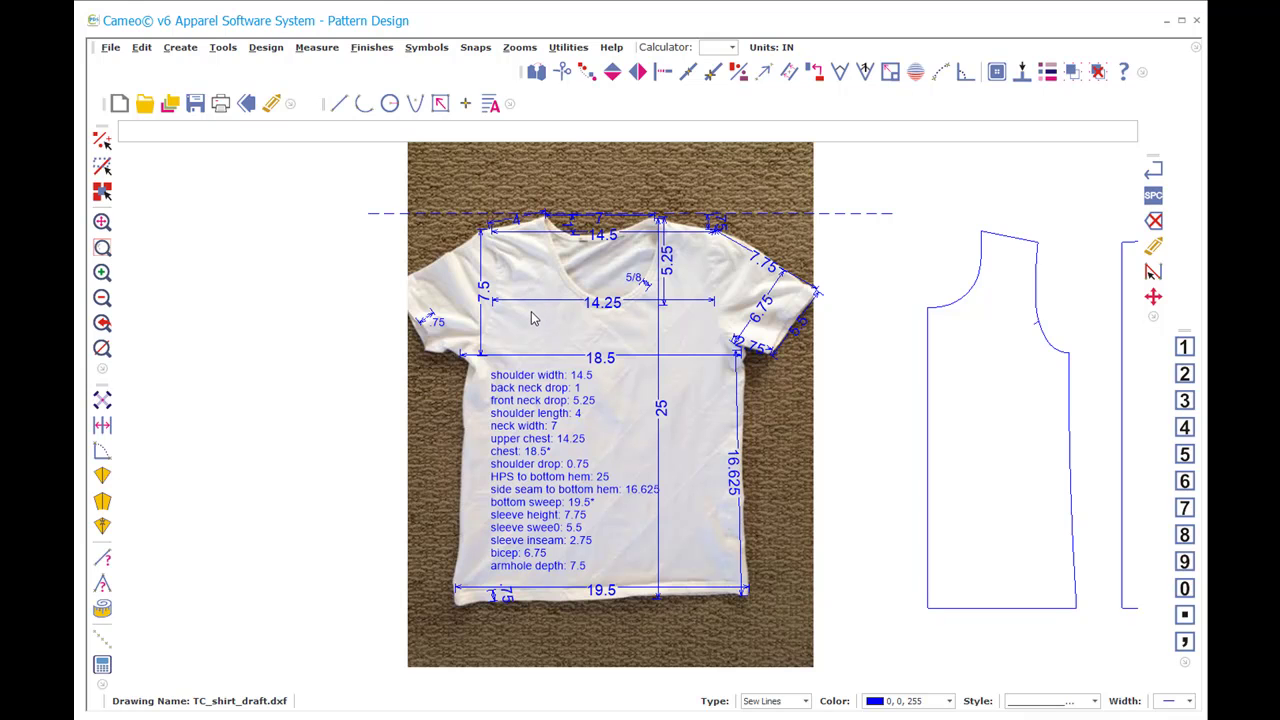
Step: Review the draft above the photo, and examine the separated front, back and sleeve pieces up close
scroll(629, 418, "down", 3)
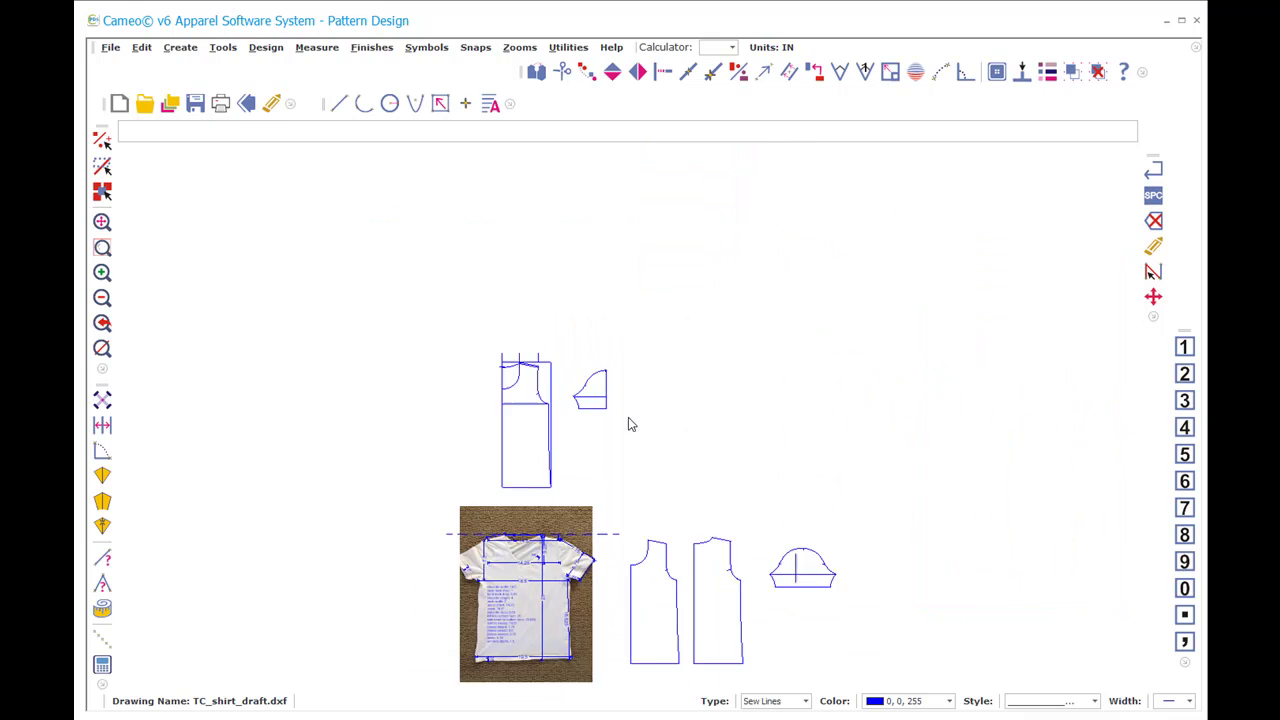
key("Return")
left_click(477, 398)
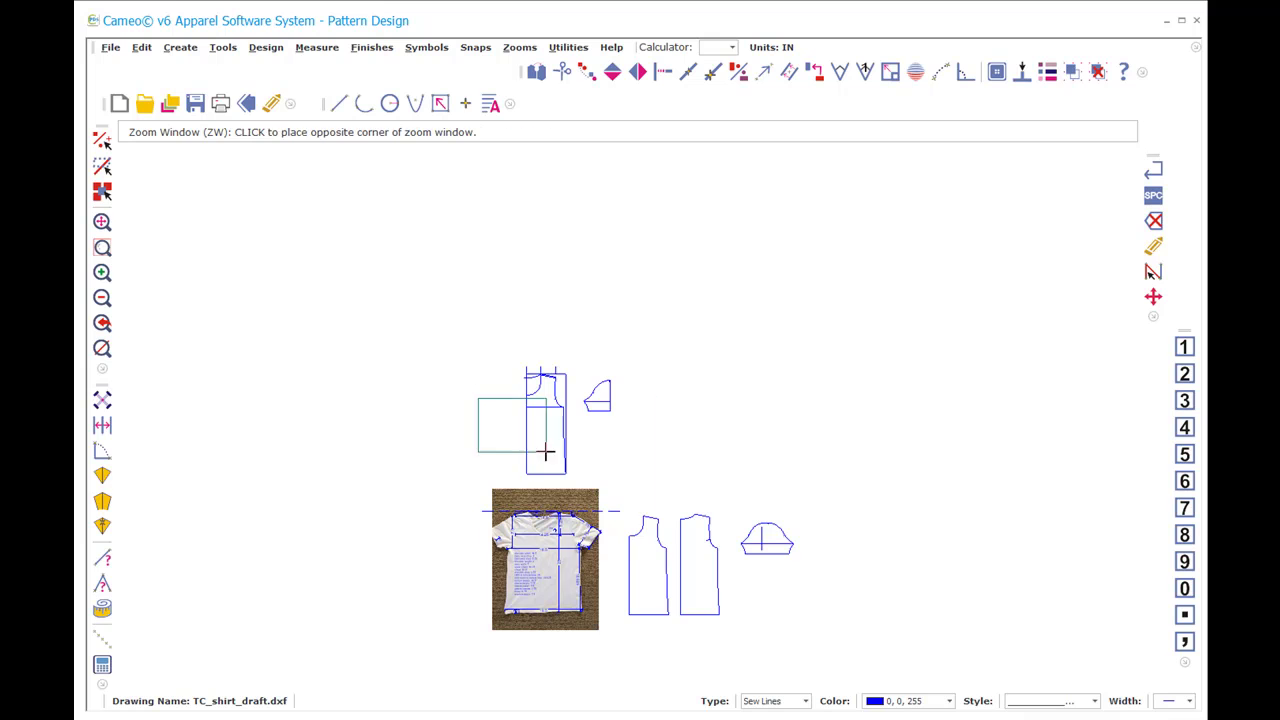
left_click(740, 641)
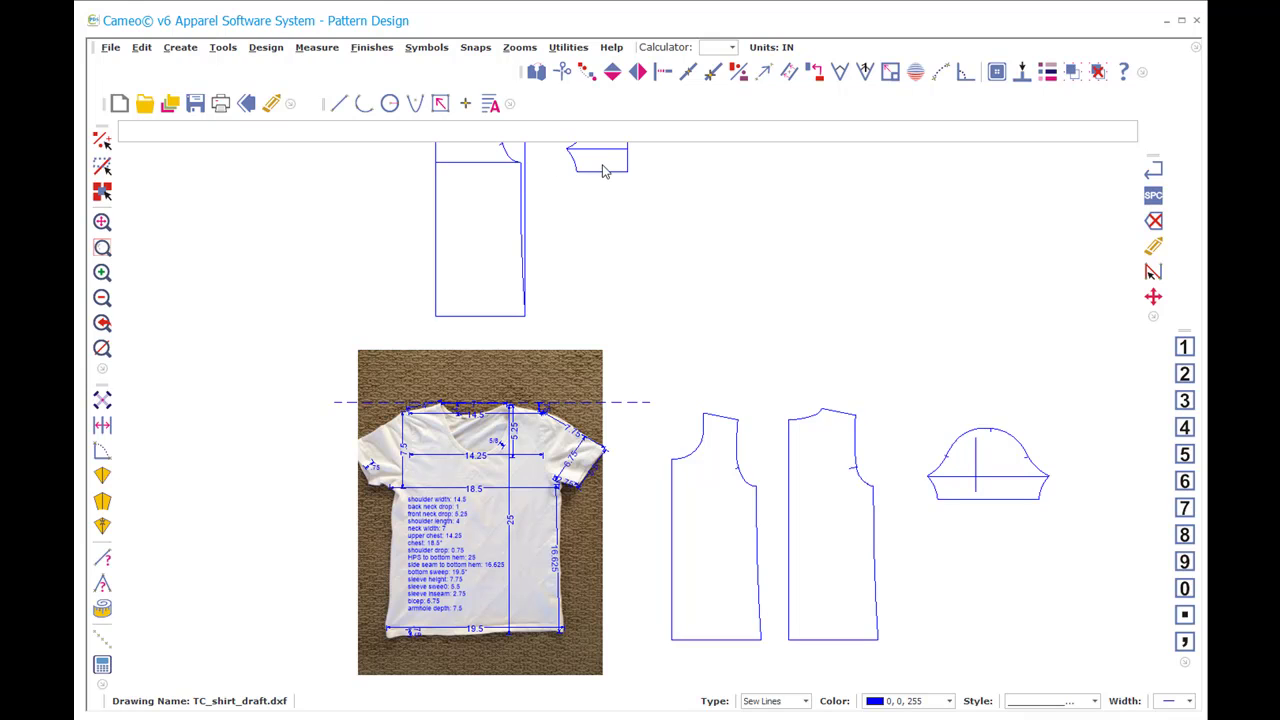
key("z")
left_click(646, 345)
left_click(1097, 668)
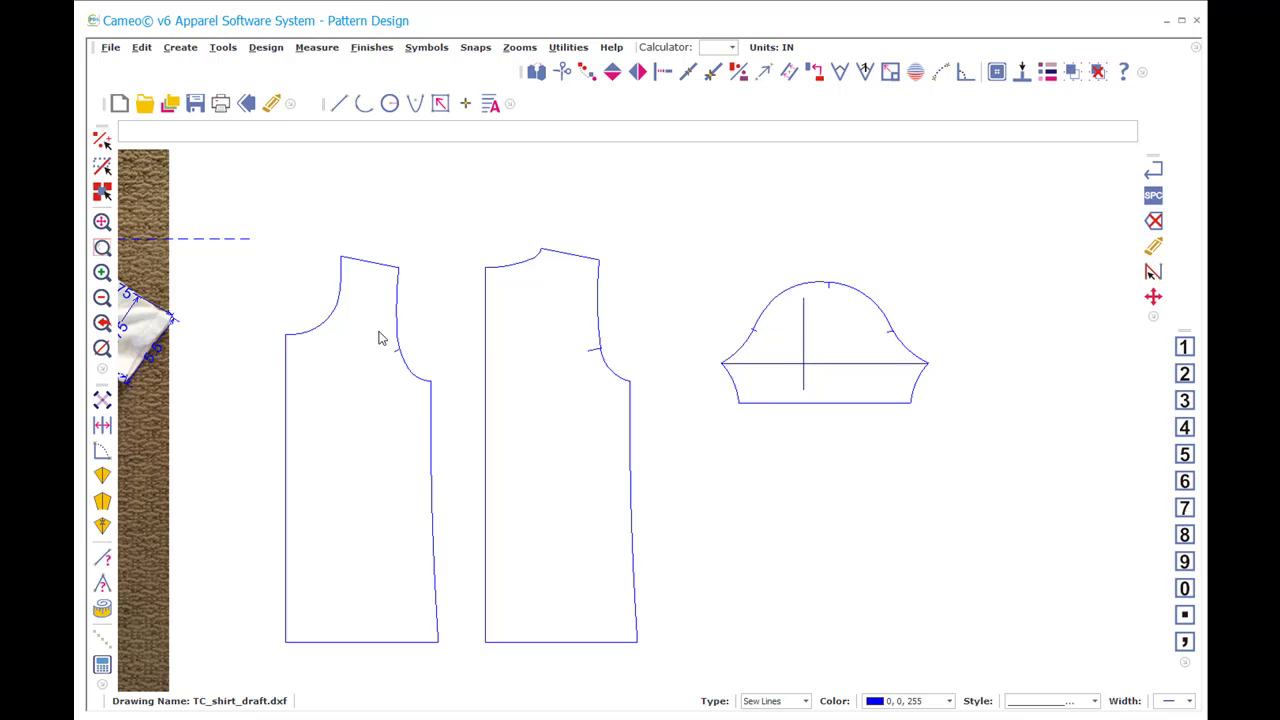
Step: Examine the neckline, shoulder and sleeve dimensions on the T-shirt photo
scroll(596, 412, "down", 1)
key("z")
key("w")
left_click(356, 360)
left_click(428, 428)
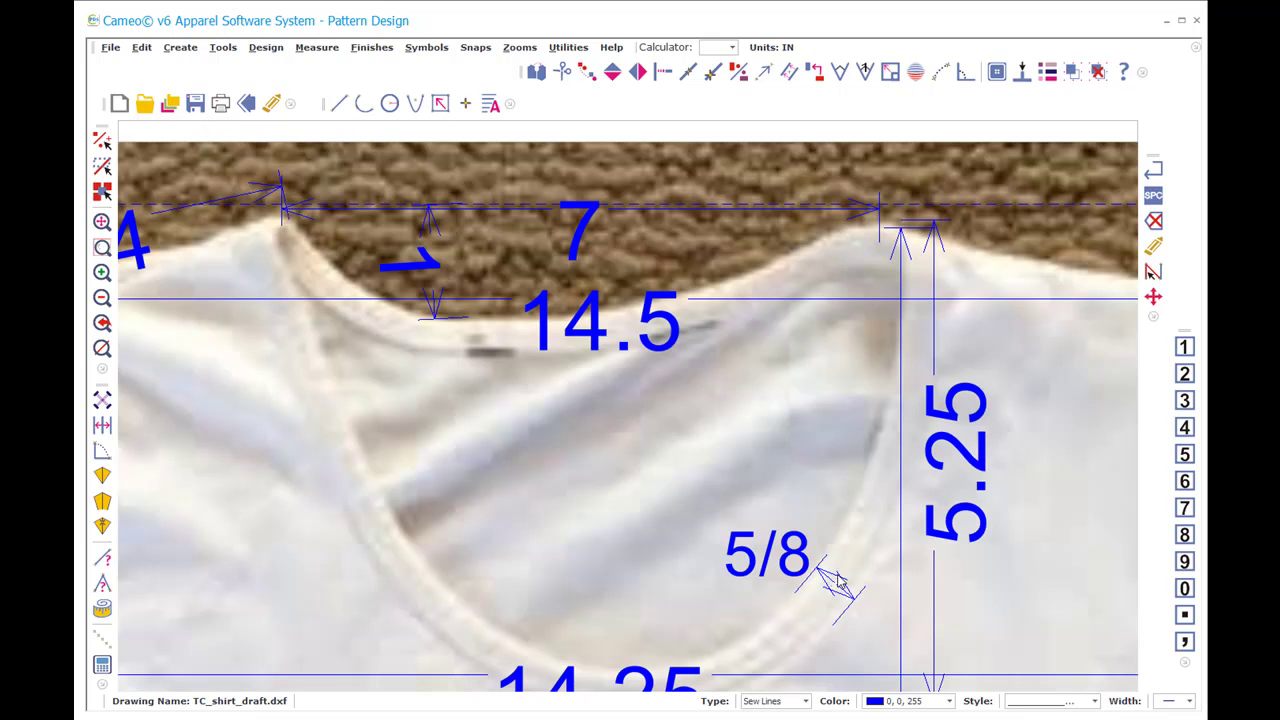
scroll(597, 402, "down", 1)
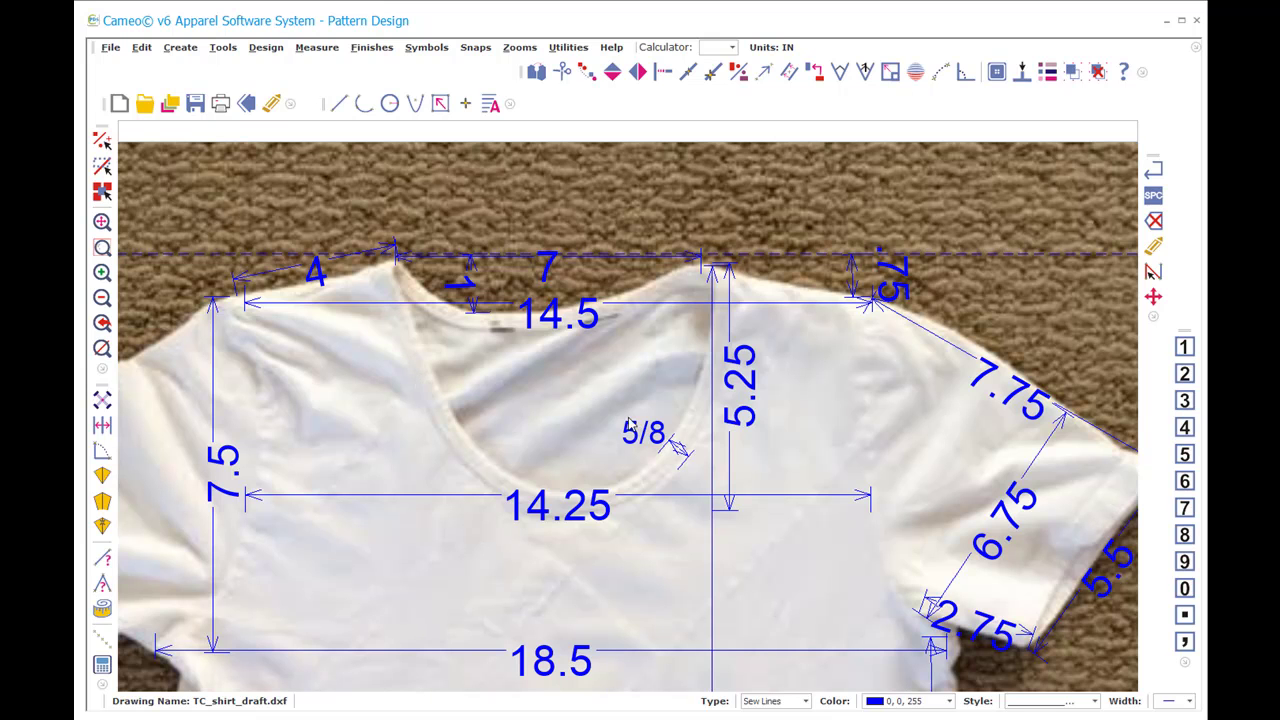
Step: Compare the upper front and back body shapes, and review all three pieces alongside the measured T-shirt photo
scroll(632, 424, "down", 2)
key("z")
left_click(880, 337)
left_click(1158, 512)
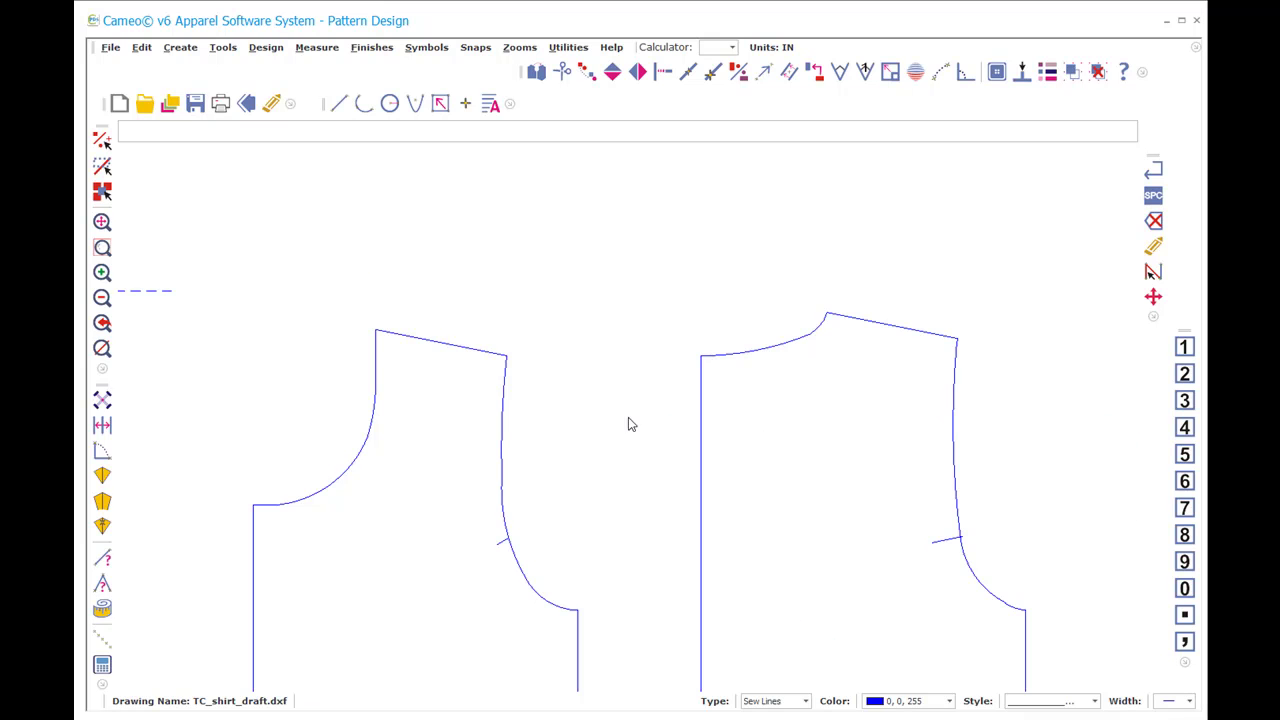
scroll(322, 337, "down", 4)
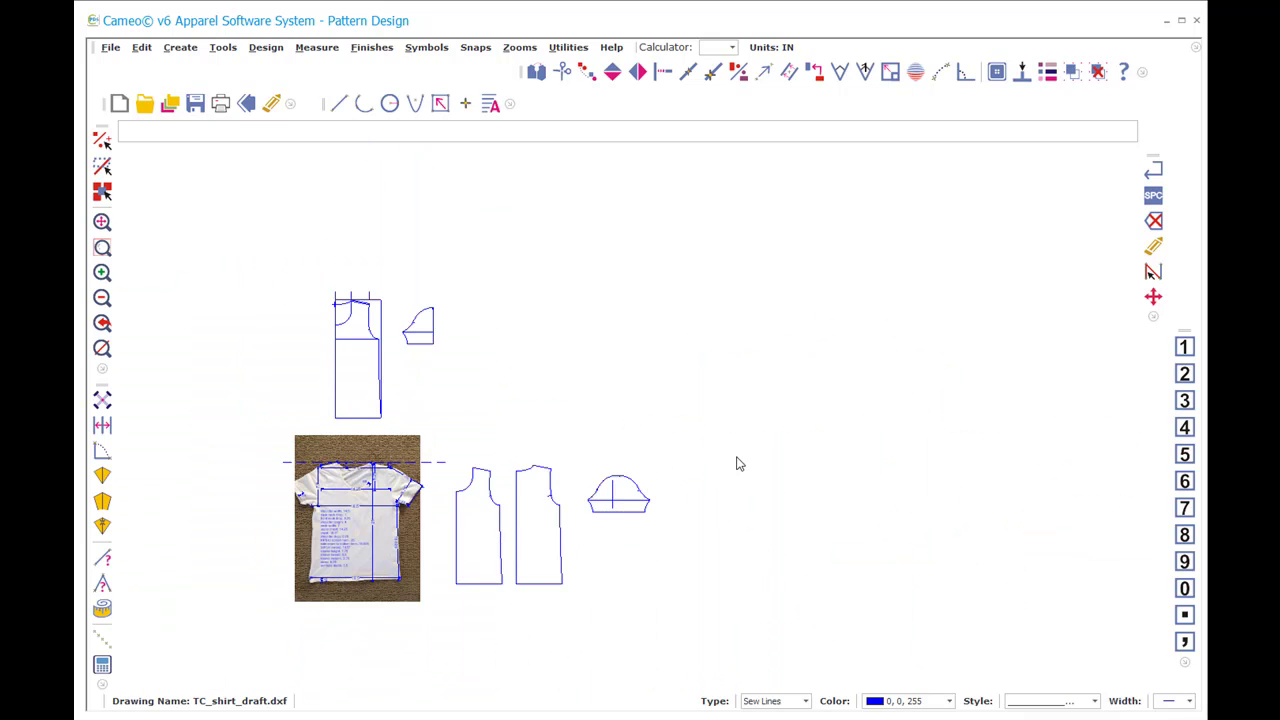
type("zw")
key("Return")
left_click(276, 415)
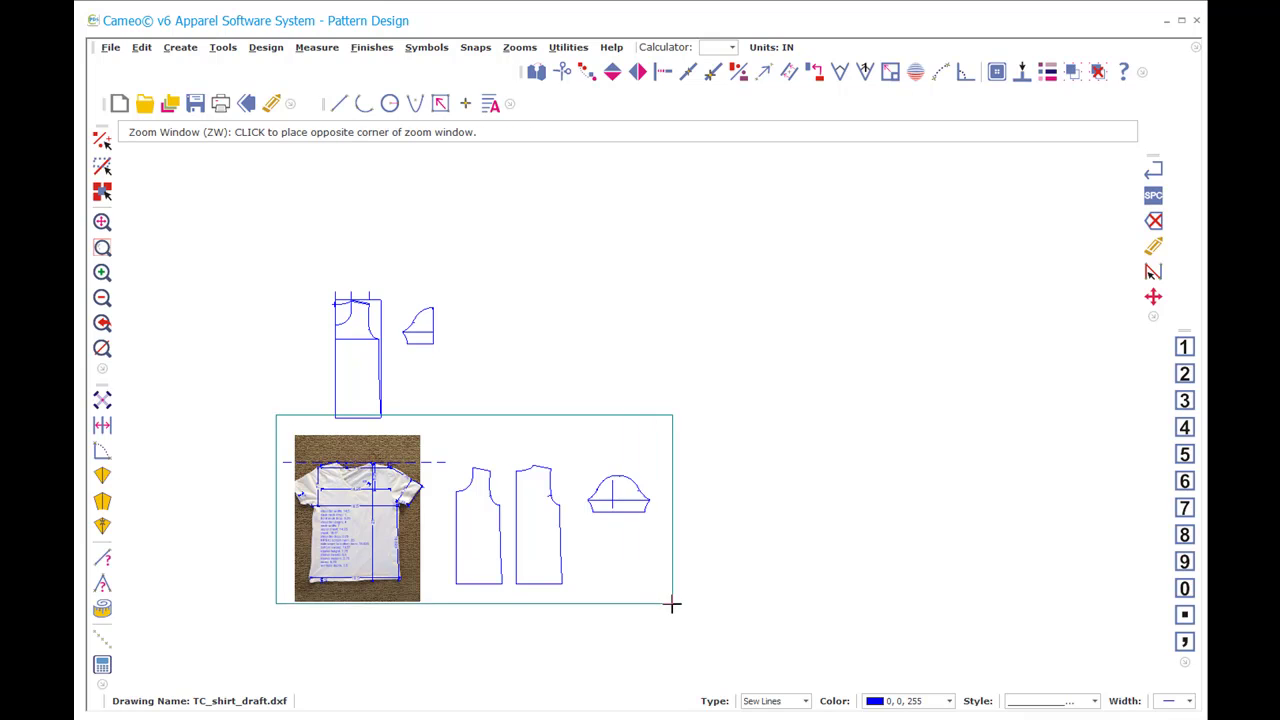
left_click(673, 607)
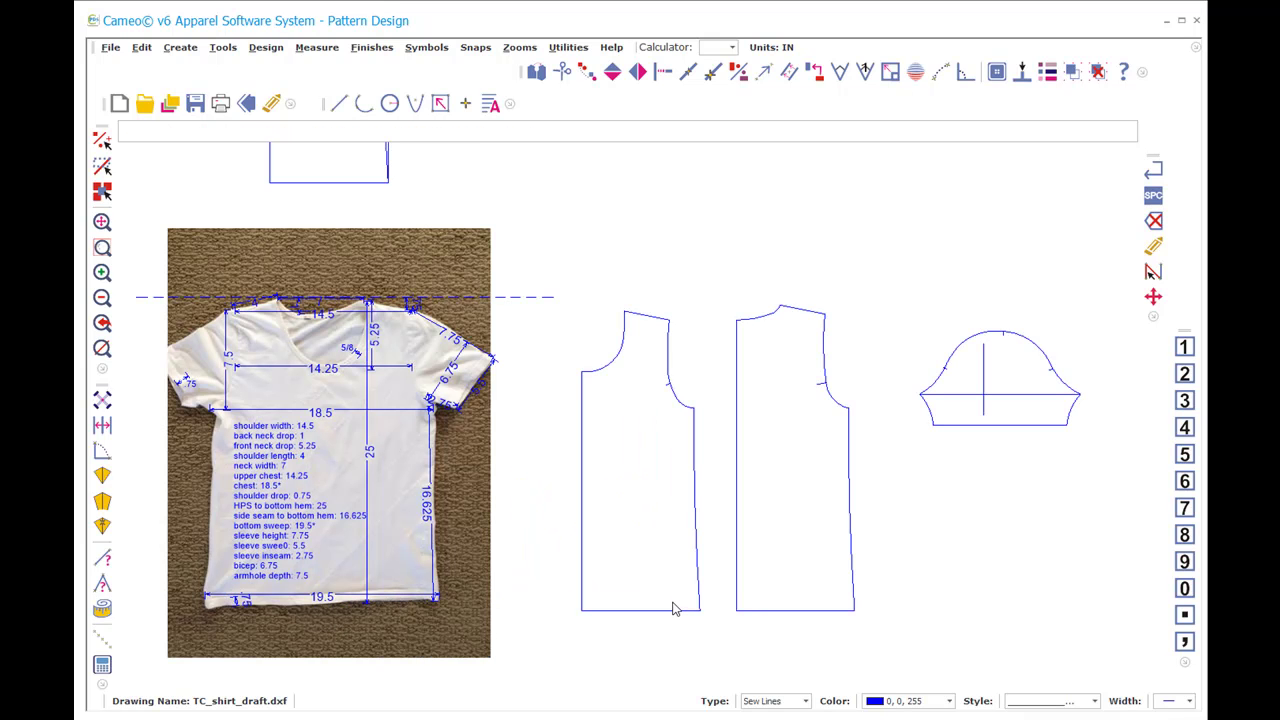